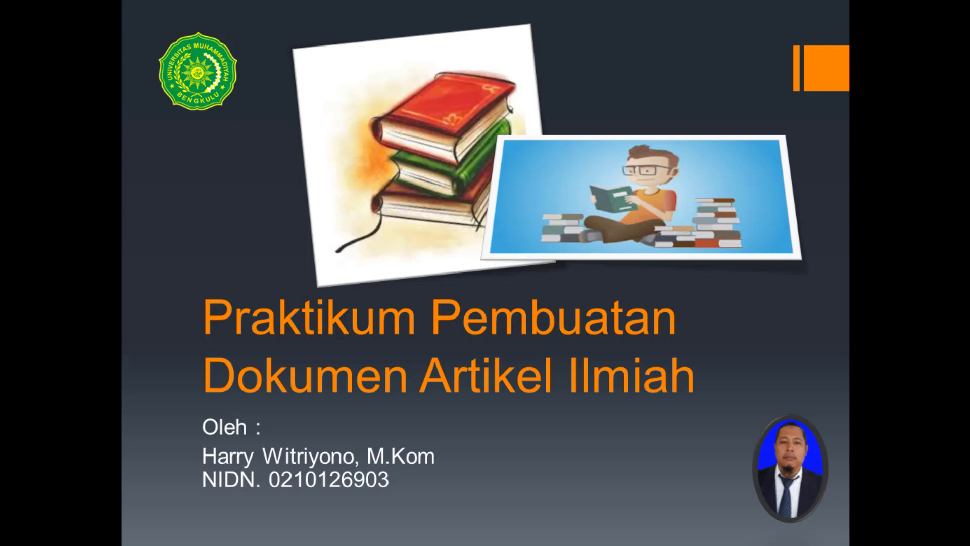
# Advance the slideshow to the Tahapan Praktikum slide, then end the show to return to editing.
pyautogui.press('Right')
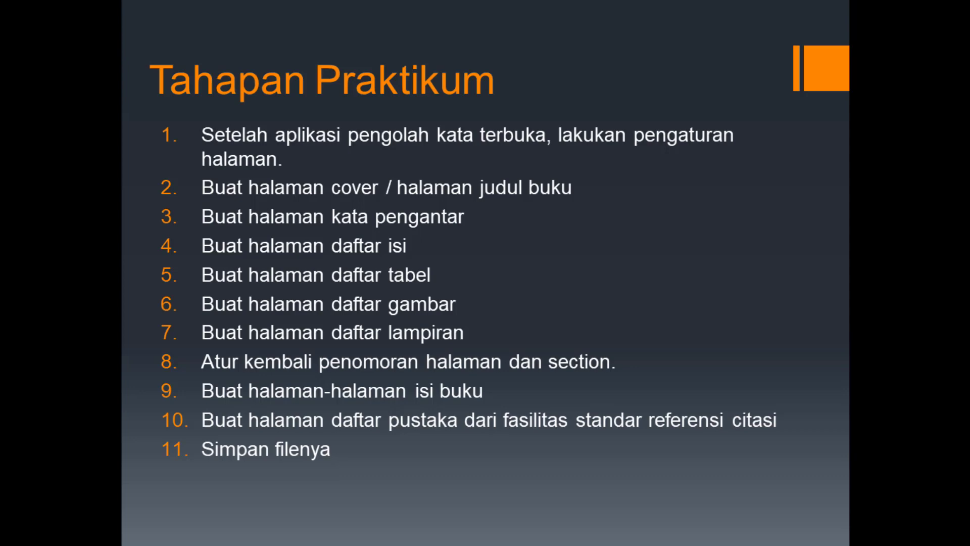
pyautogui.press('Escape')
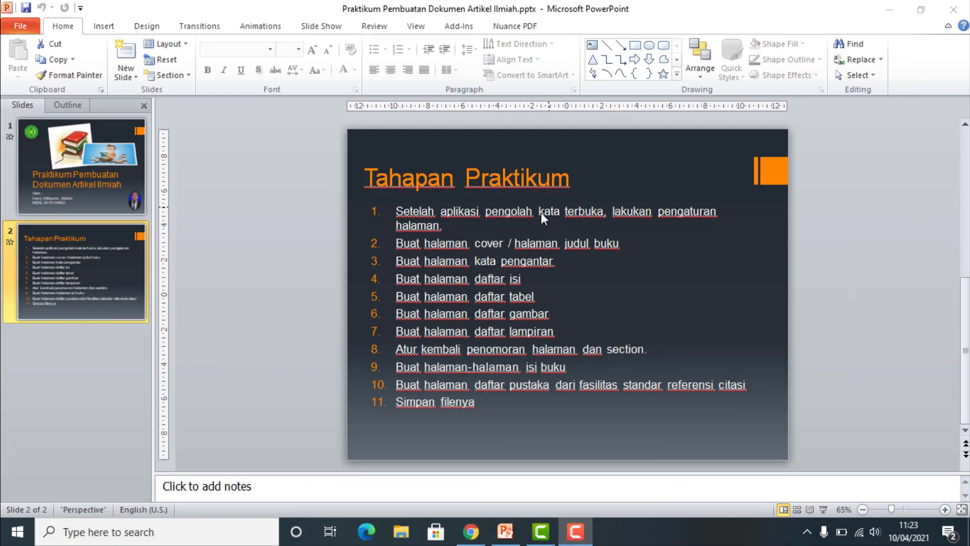
# Launch Microsoft Word 2010 from the Start menu's Microsoft Office folder.
pyautogui.click(78, 536)
pyautogui.write('word')
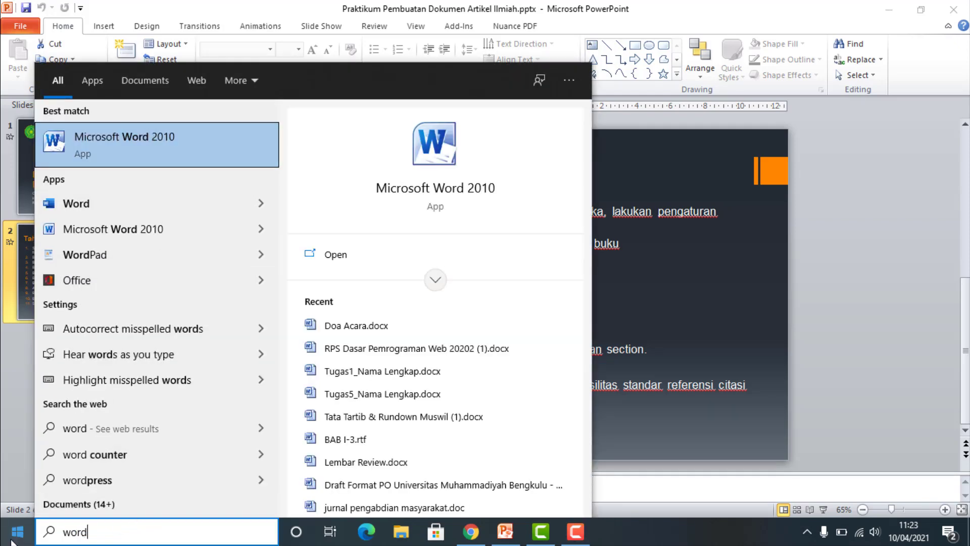
pyautogui.click(14, 532)
pyautogui.scroll(-3, 141, 444)
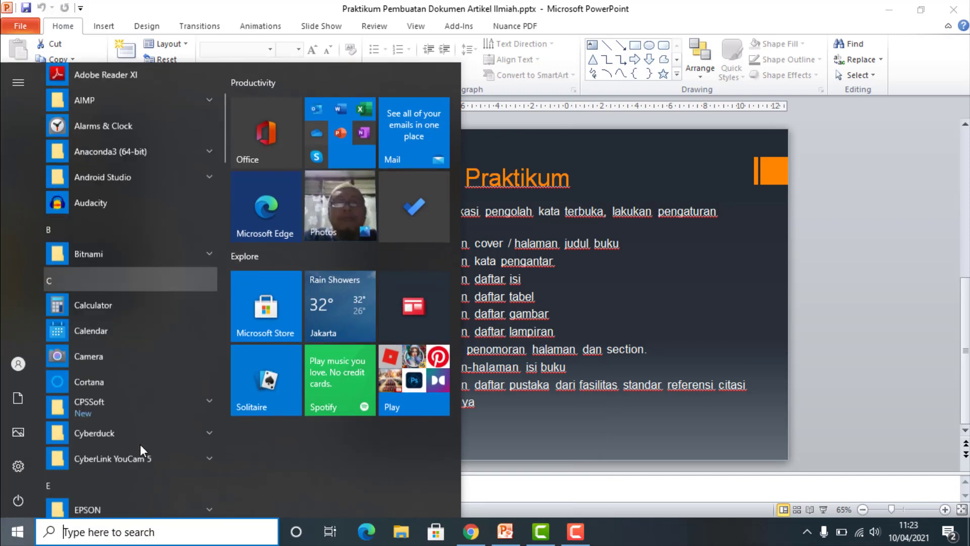
pyautogui.scroll(-3, 151, 416)
pyautogui.scroll(-3, 157, 380)
pyautogui.scroll(-3, 156, 380)
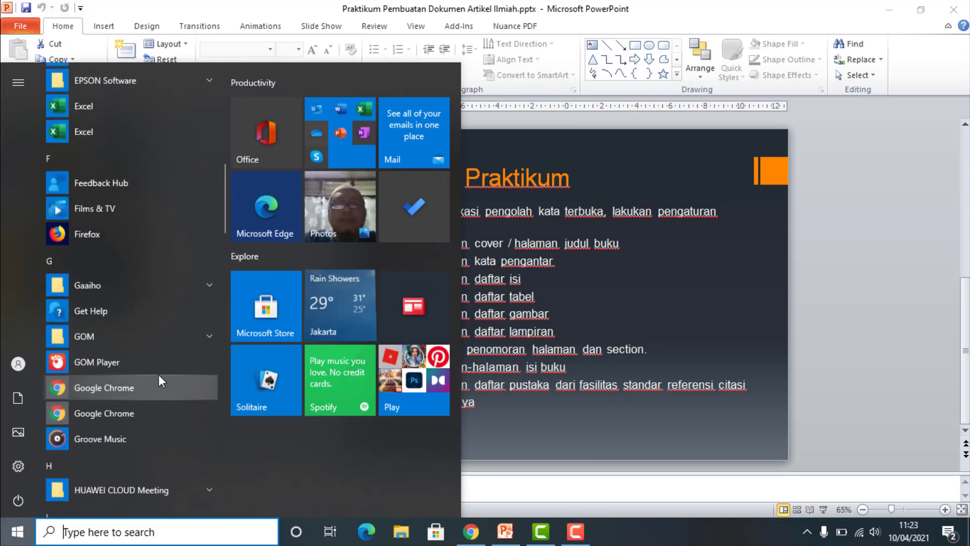
pyautogui.scroll(-3, 158, 374)
pyautogui.scroll(-3, 159, 374)
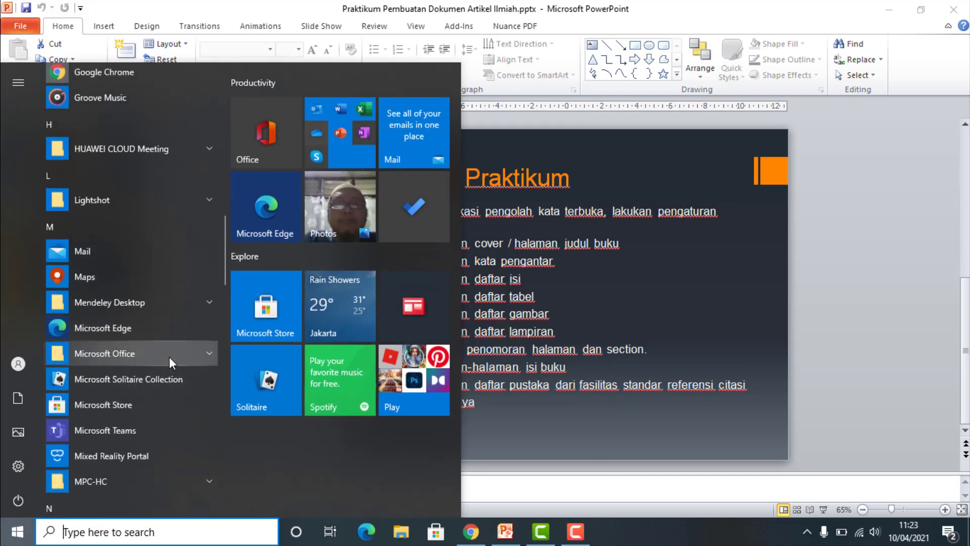
pyautogui.click(168, 357)
pyautogui.scroll(-2, 128, 442)
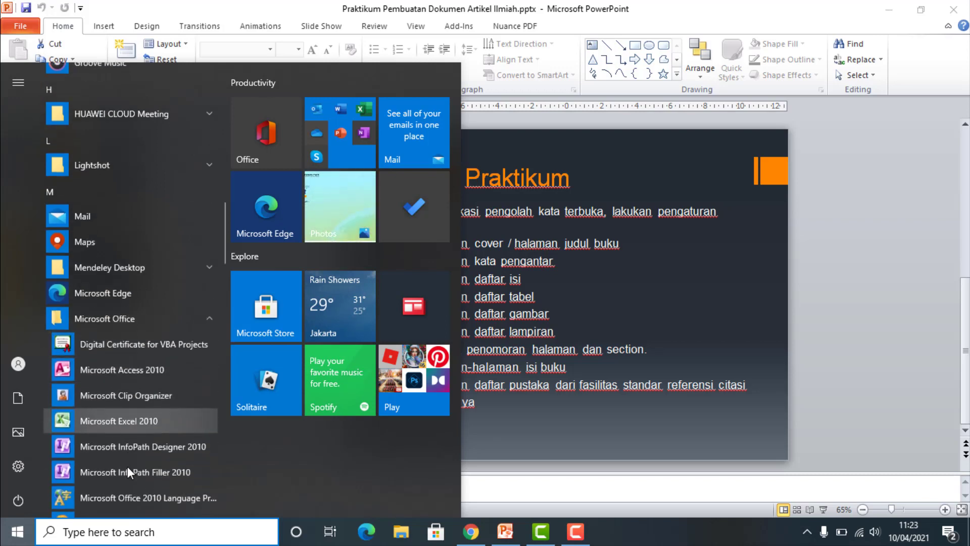
pyautogui.scroll(-4, 128, 455)
pyautogui.scroll(-2, 130, 433)
pyautogui.scroll(-2, 129, 433)
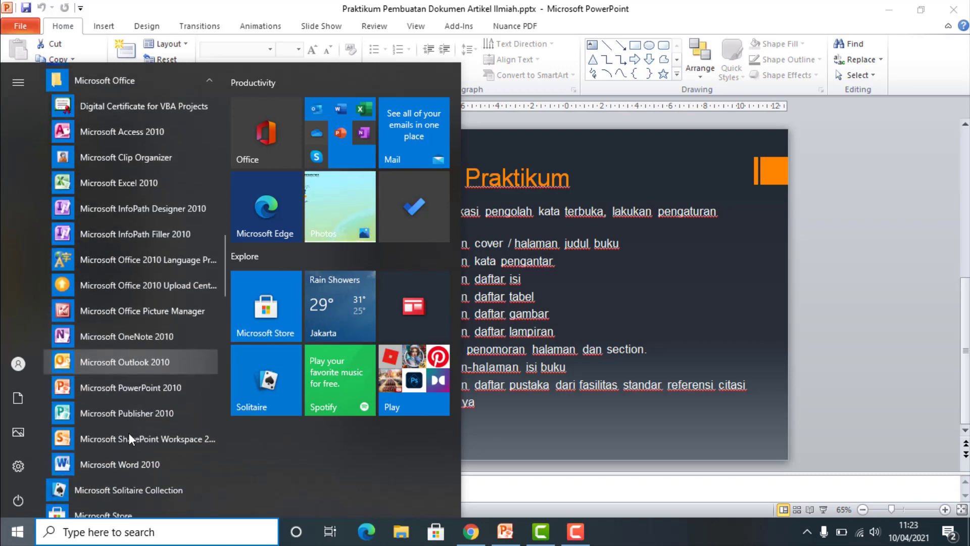
pyautogui.click(120, 471)
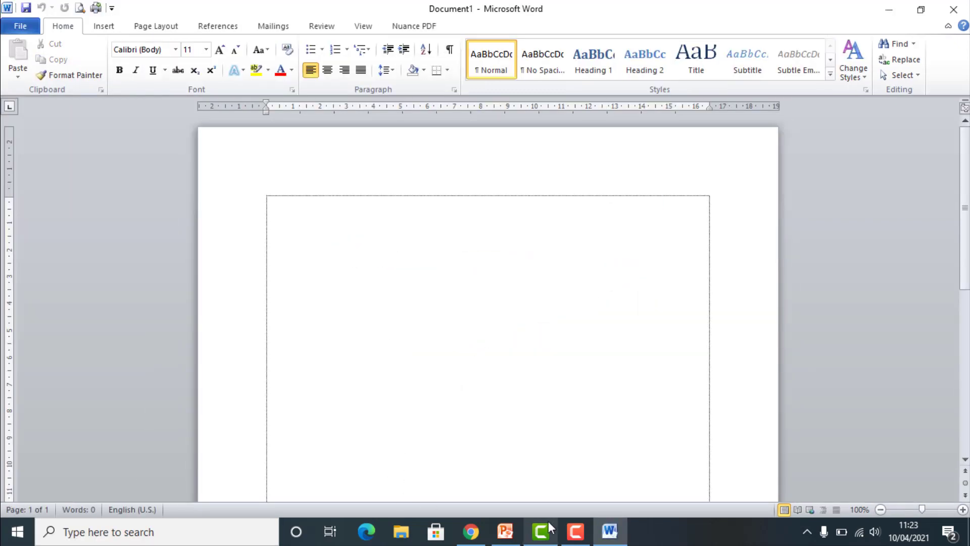
pyautogui.click(471, 531)
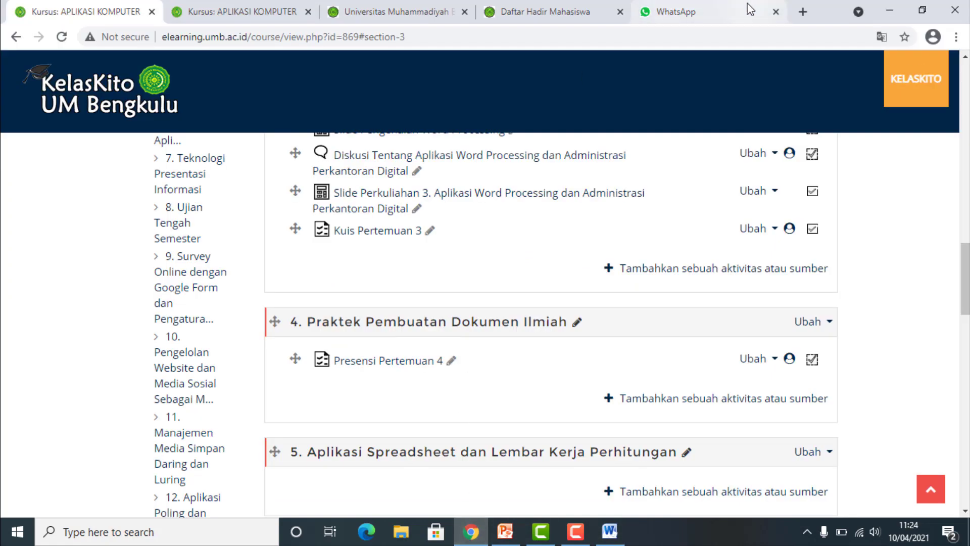
pyautogui.click(803, 11)
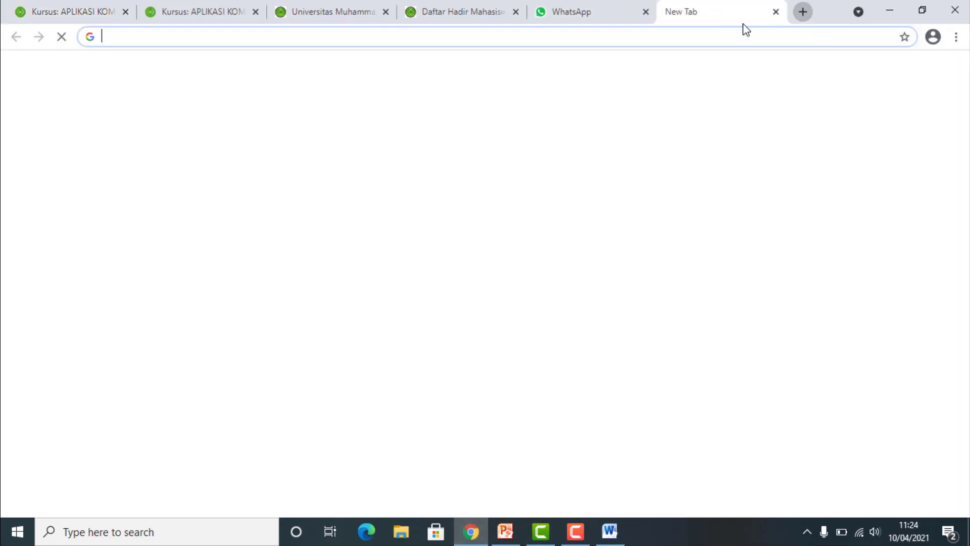
pyautogui.click(504, 34)
pyautogui.click(930, 84)
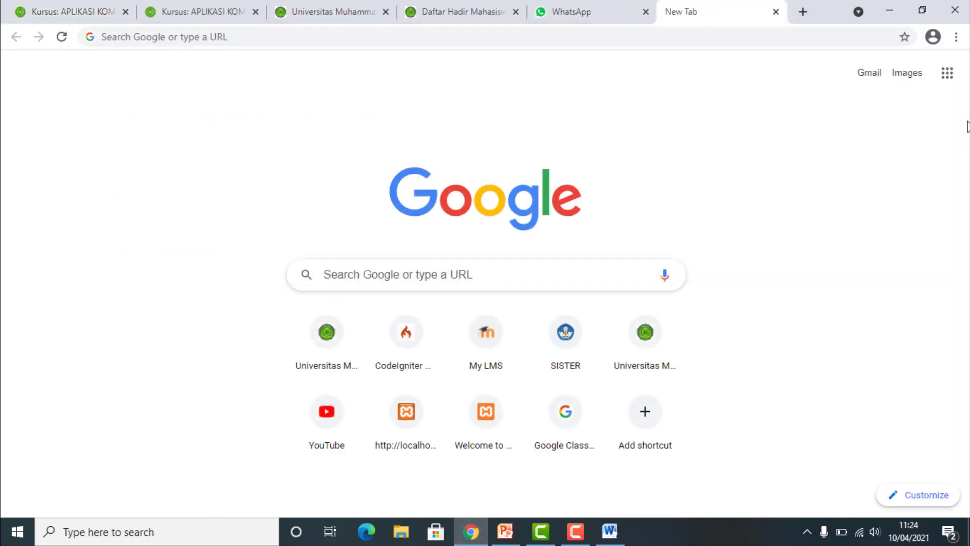
pyautogui.click(948, 74)
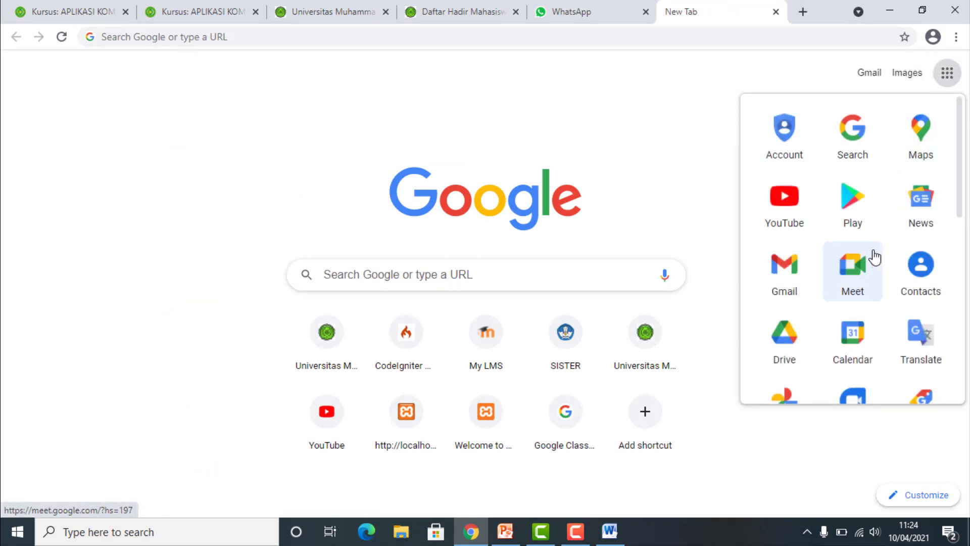
pyautogui.scroll(-3, 875, 257)
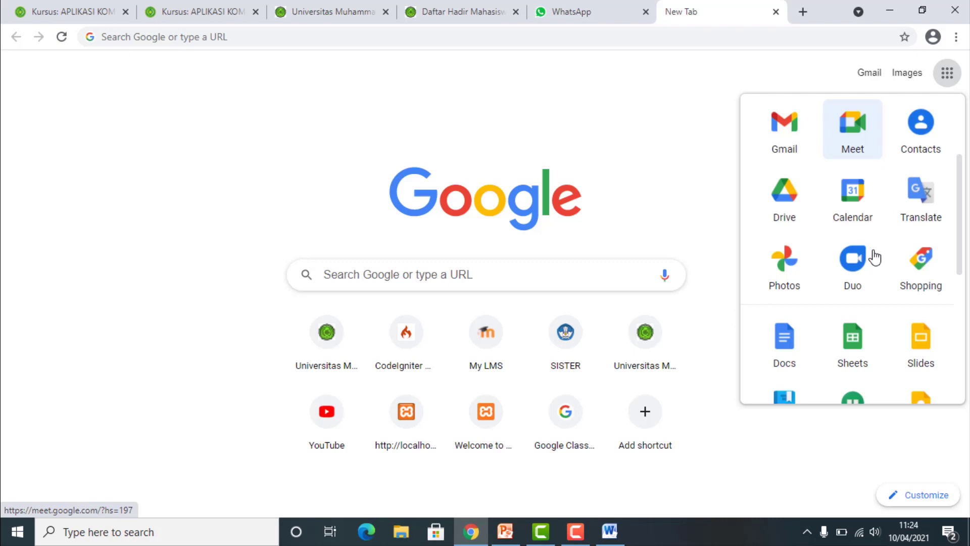
pyautogui.click(792, 353)
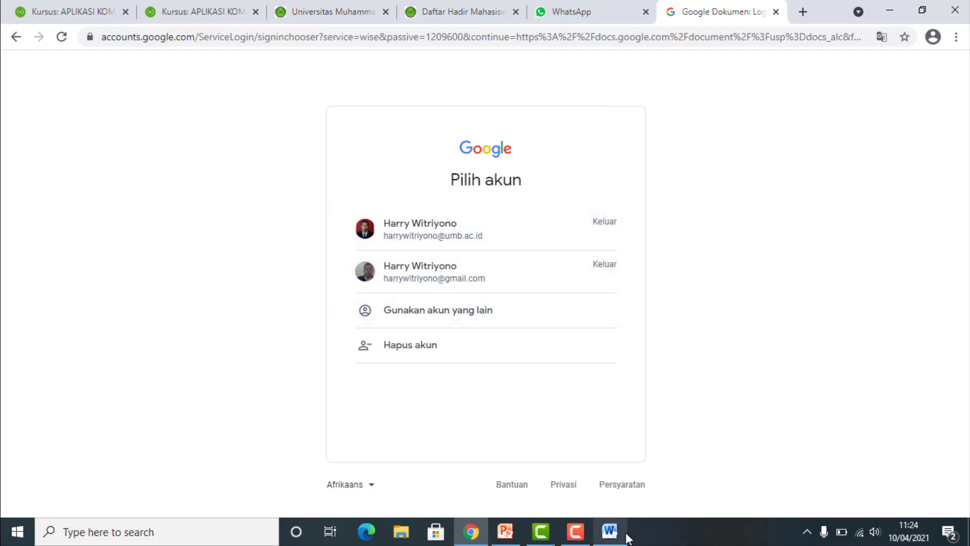
pyautogui.moveTo(609, 532)
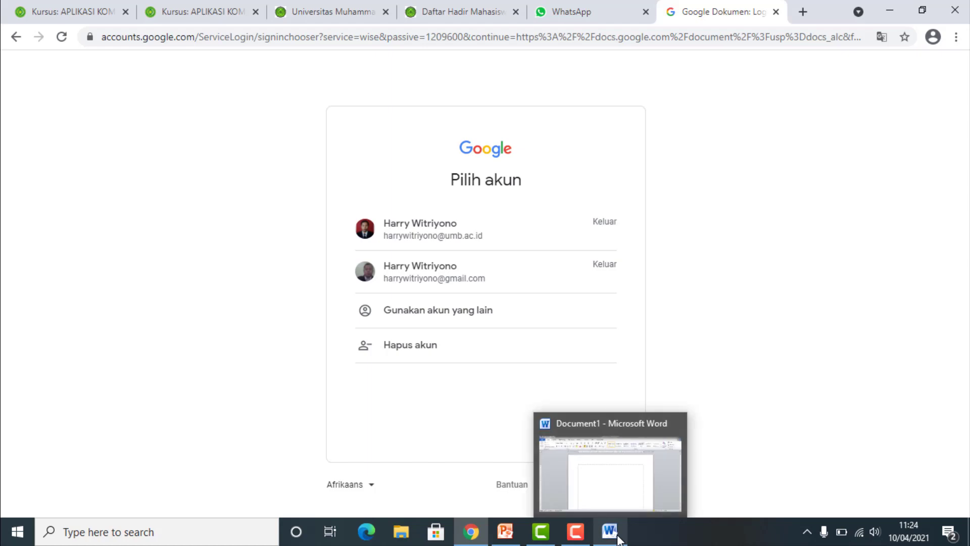
pyautogui.click(610, 530)
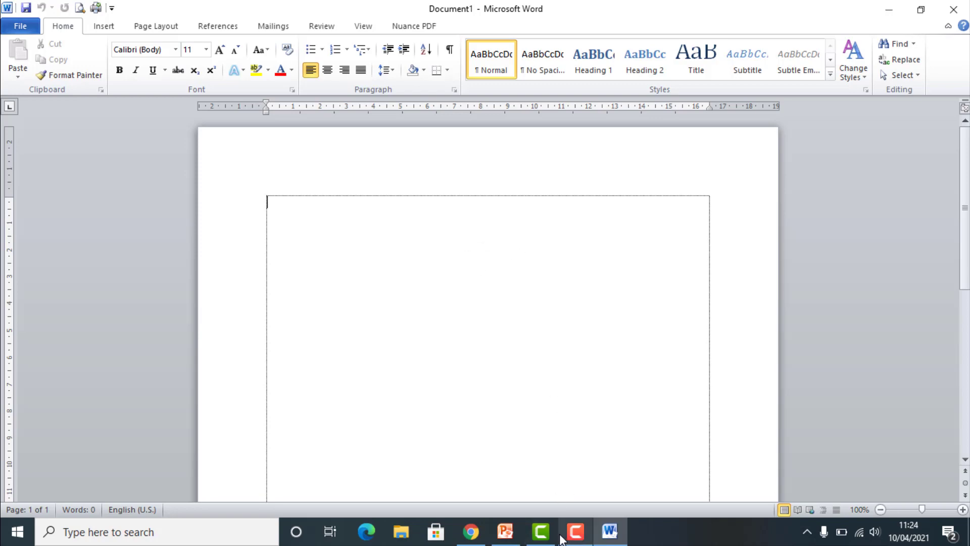
# Glance at the PowerPoint presentation, then return to Word and show its Insert commands.
pyautogui.click(520, 480)
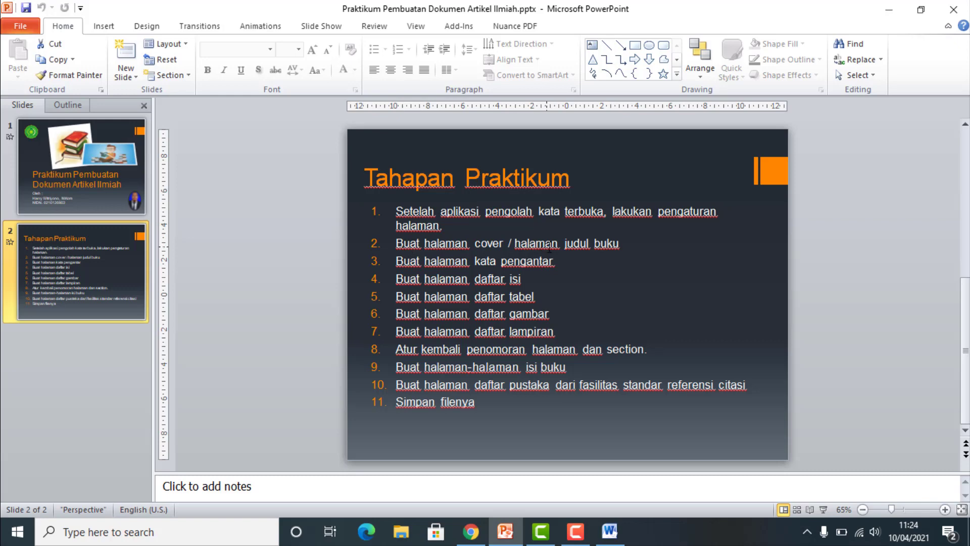
pyautogui.click(610, 531)
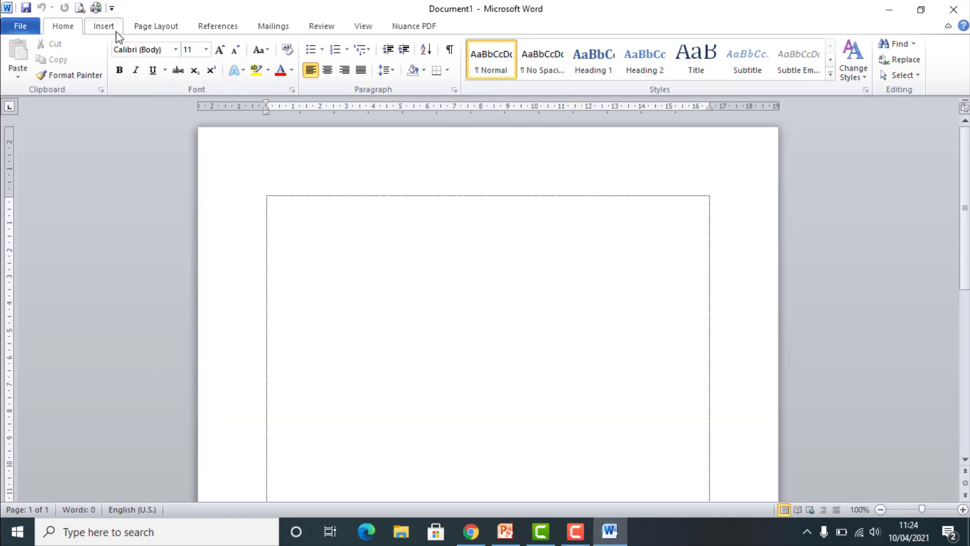
pyautogui.click(105, 33)
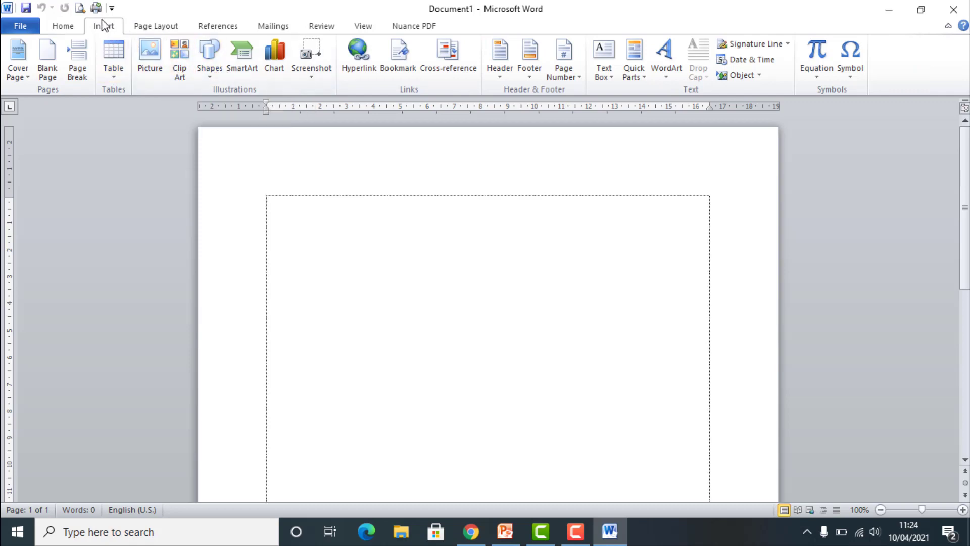
# Pick the Newsprint design from the built-in cover page gallery and insert it.
pyautogui.click(28, 76)
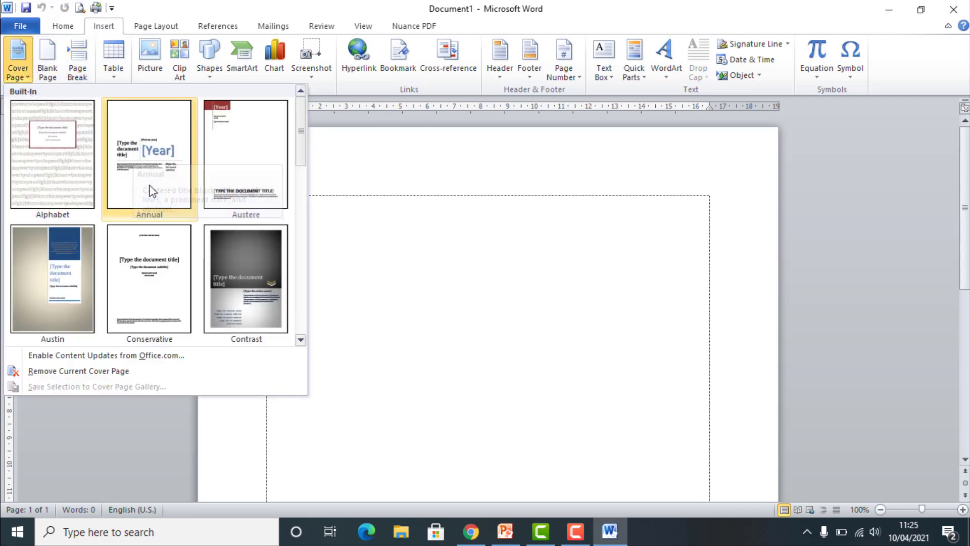
pyautogui.scroll(-2, 149, 191)
pyautogui.scroll(-2, 152, 202)
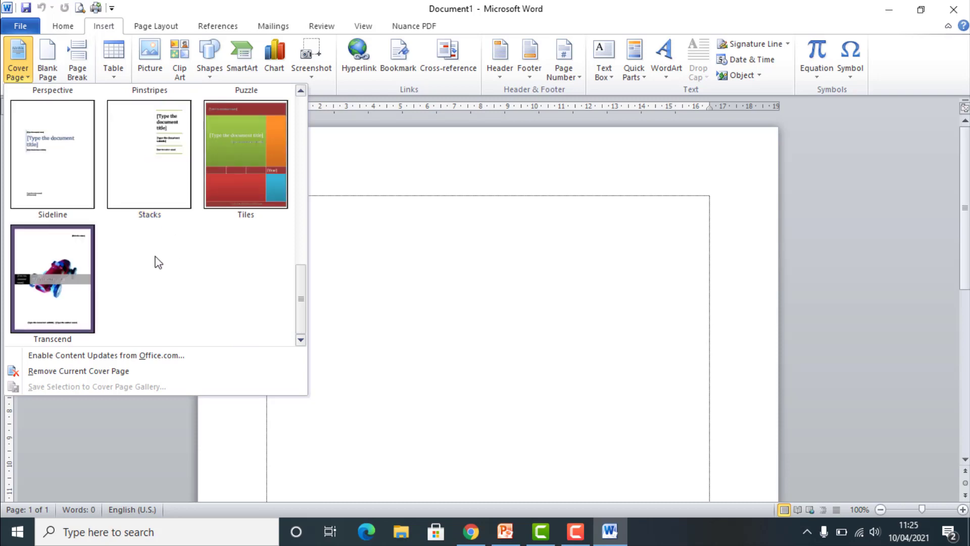
pyautogui.scroll(3, 154, 262)
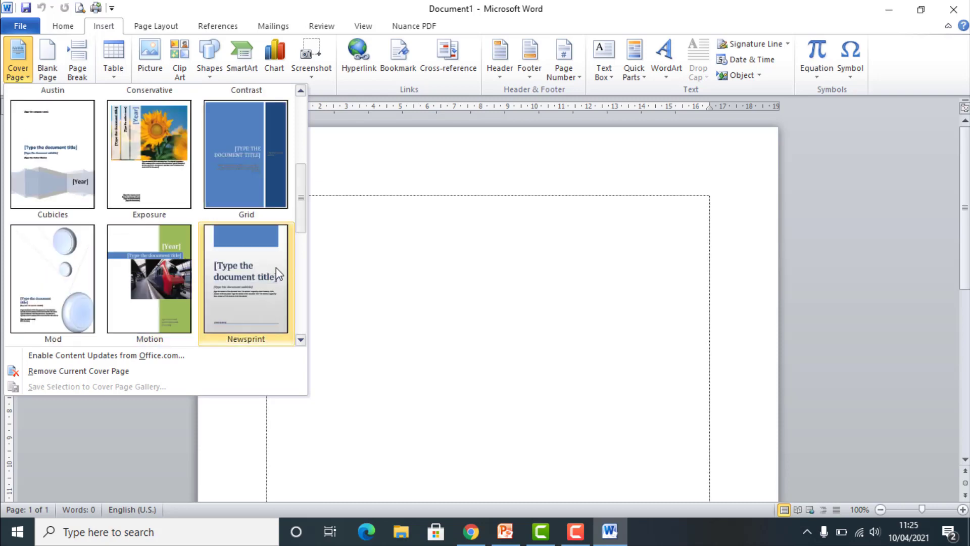
pyautogui.scroll(2, 275, 268)
pyautogui.scroll(-3, 265, 291)
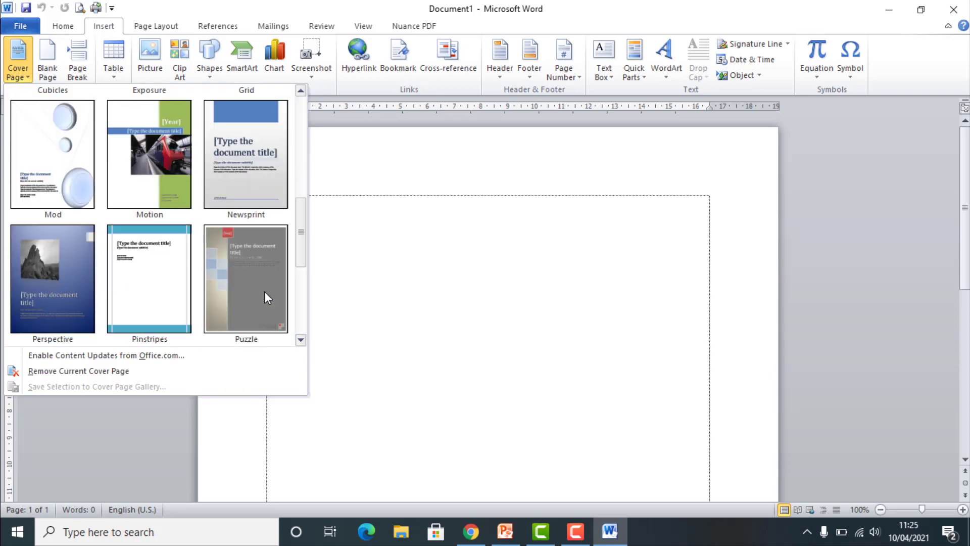
pyautogui.click(262, 179)
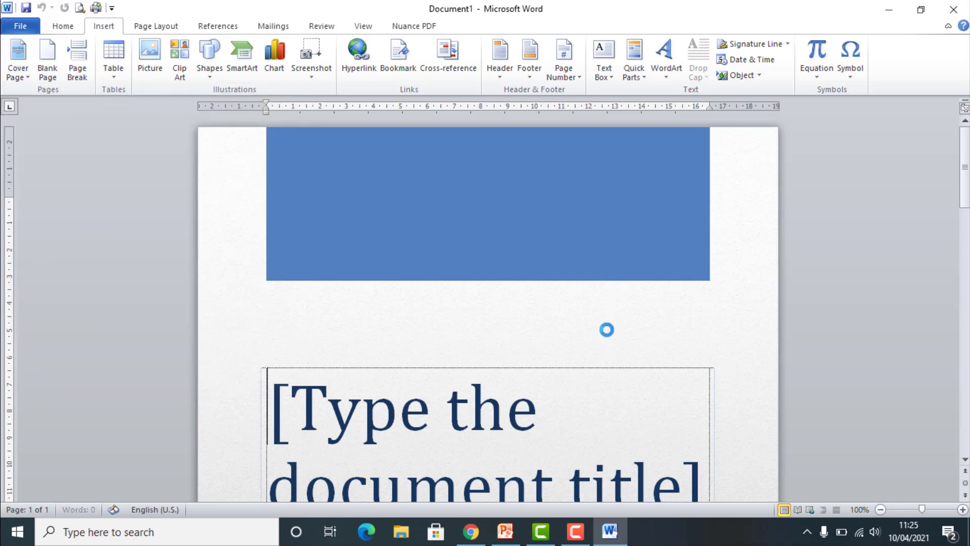
pyautogui.scroll(-3, 602, 336)
pyautogui.scroll(-2, 455, 303)
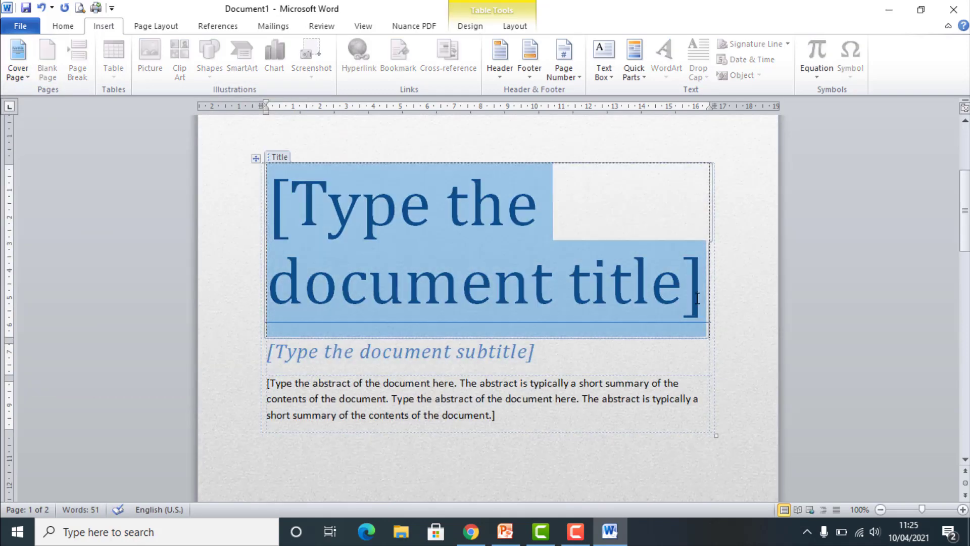
# Paste the article title into the cover page's title placeholder.
pyautogui.click(697, 298)
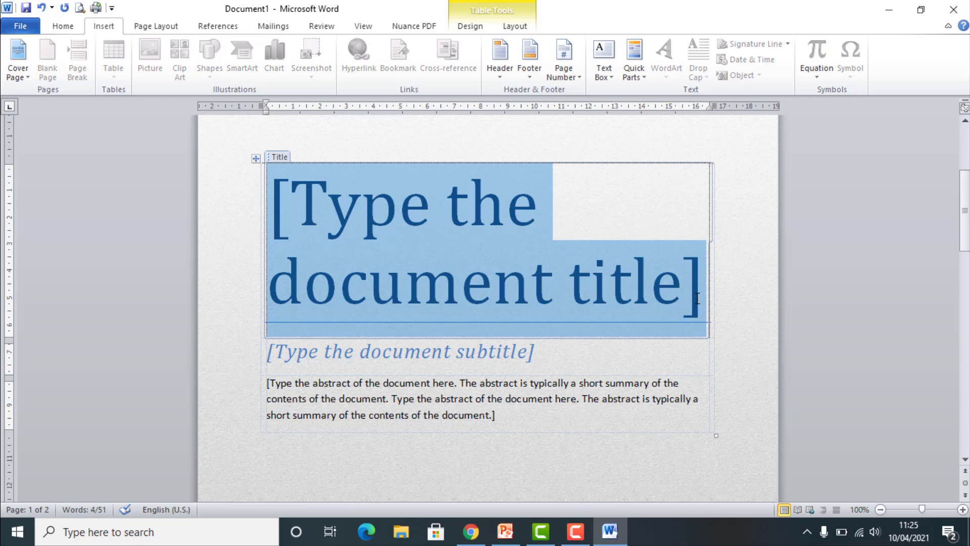
pyautogui.hotkey('ctrl', 'v')
pyautogui.write('C')
pyautogui.press('BackSpace')
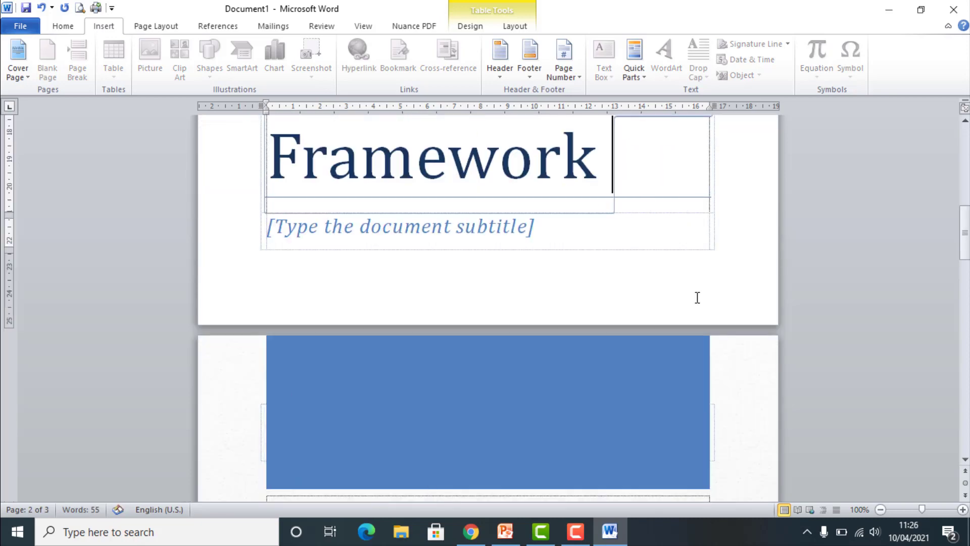
pyautogui.scroll(3, 769, 223)
pyautogui.scroll(3, 769, 223)
pyautogui.scroll(3, 754, 212)
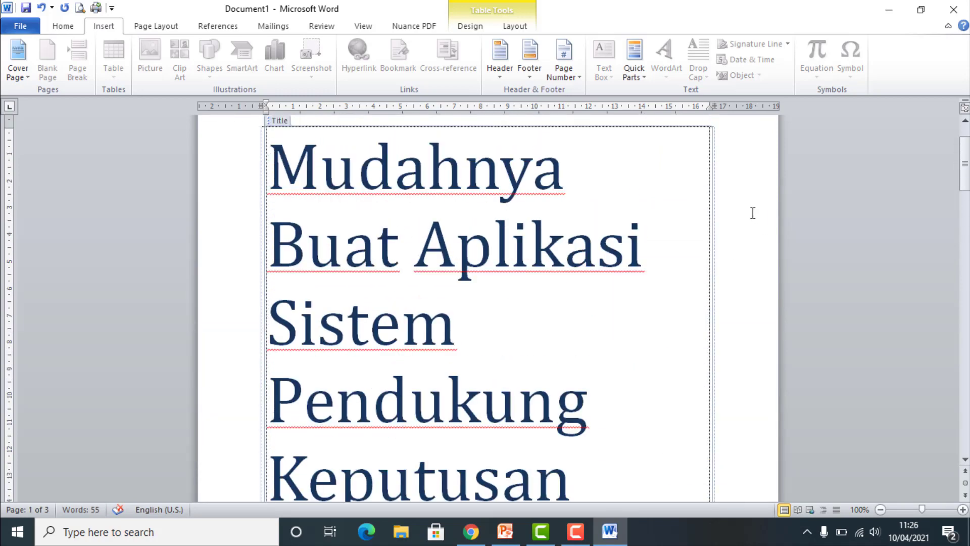
pyautogui.scroll(2, 753, 212)
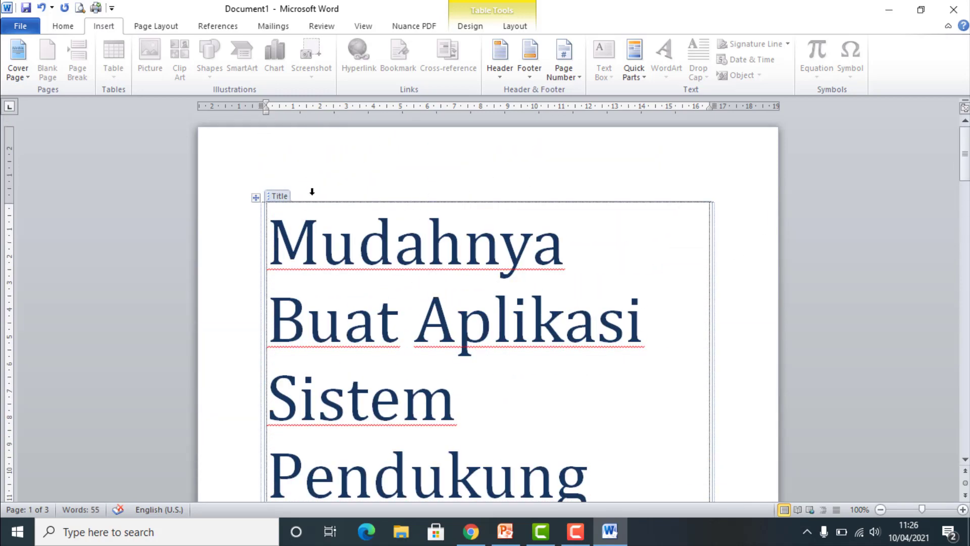
# Shrink the whole cover title's font from 70 down to 28 pt.
pyautogui.click(277, 196)
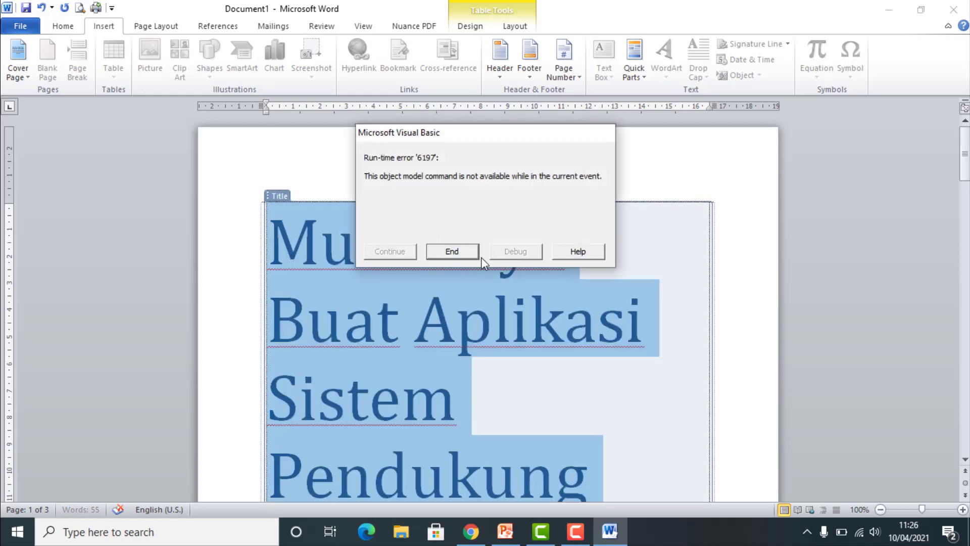
pyautogui.click(447, 254)
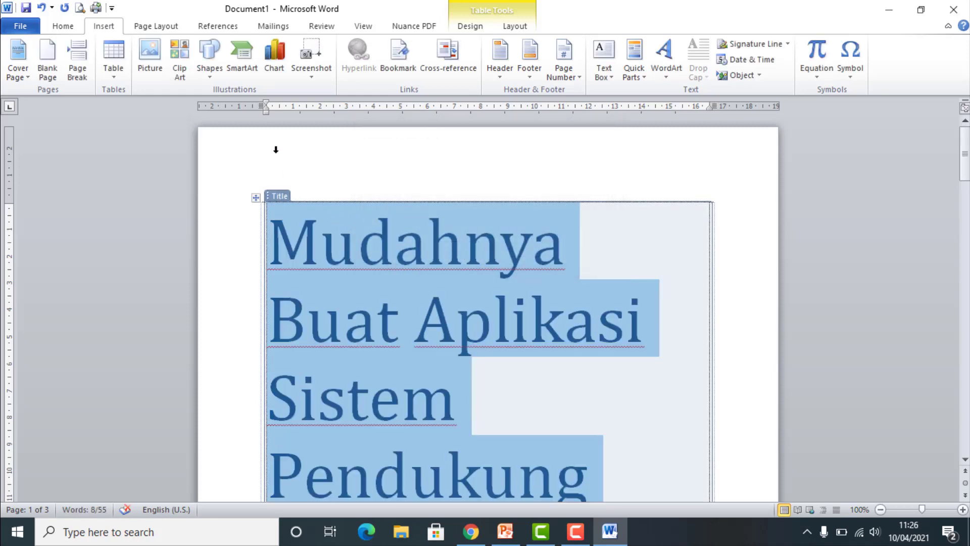
pyautogui.click(64, 27)
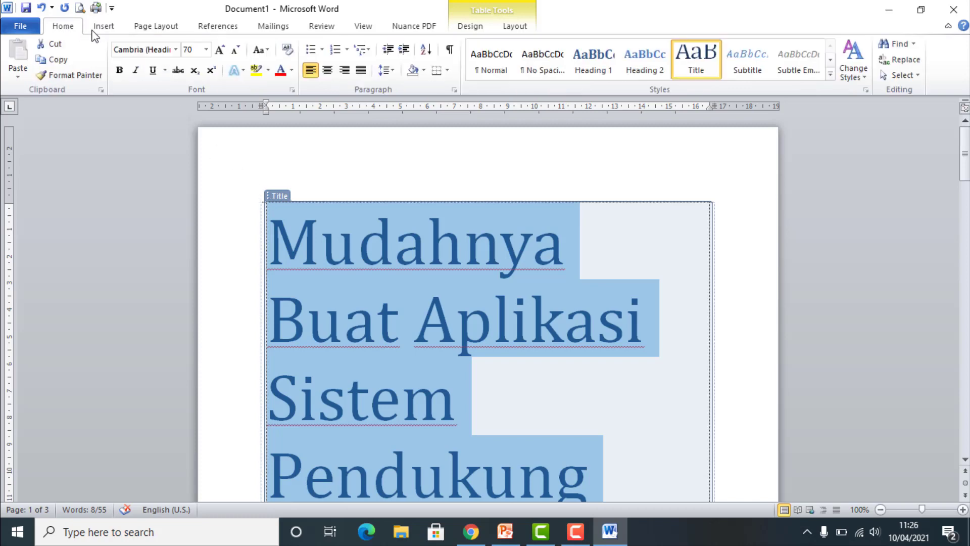
pyautogui.click(235, 51)
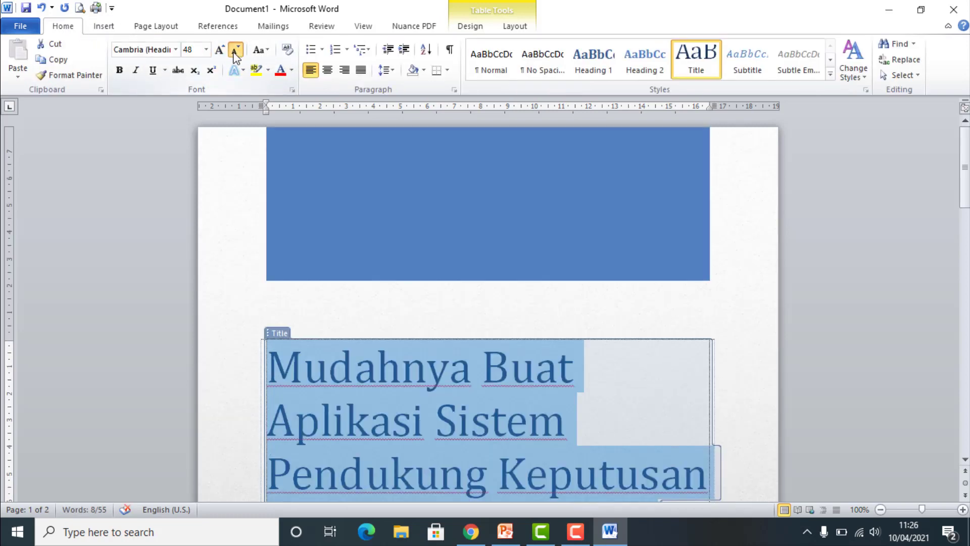
pyautogui.click(235, 53)
pyautogui.click(235, 53)
pyautogui.scroll(-3, 444, 271)
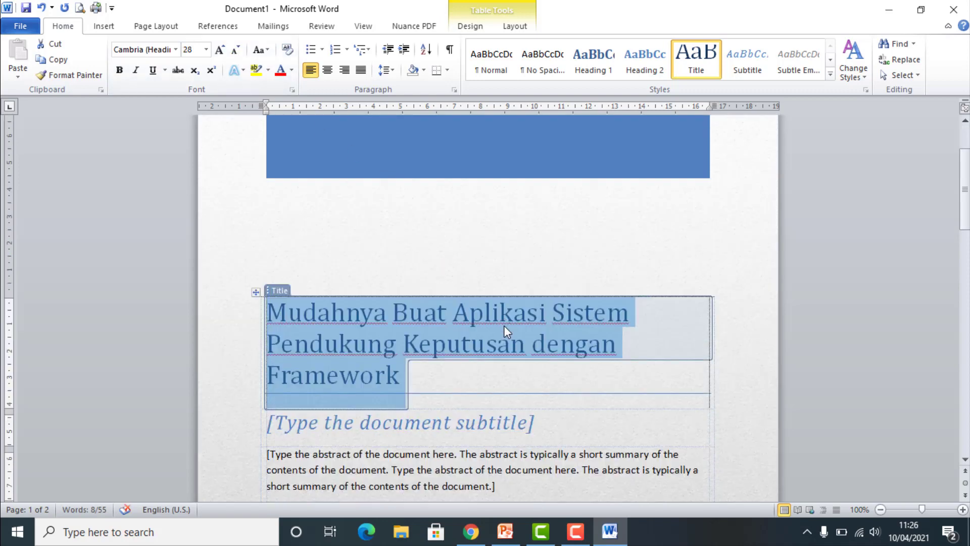
pyautogui.scroll(-2, 504, 326)
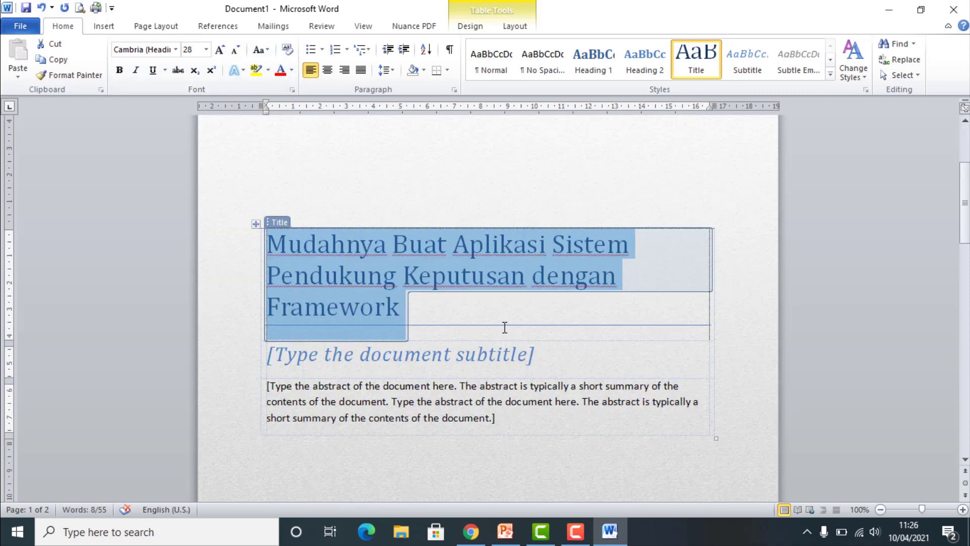
# Append 'Codeigniter' after 'Framework' at the end of the title.
pyautogui.click(418, 308)
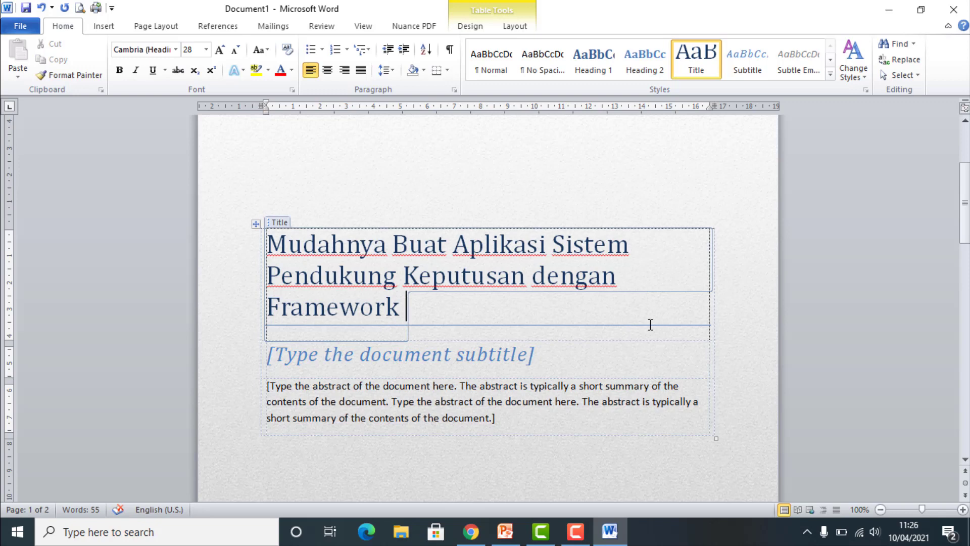
pyautogui.write('C')
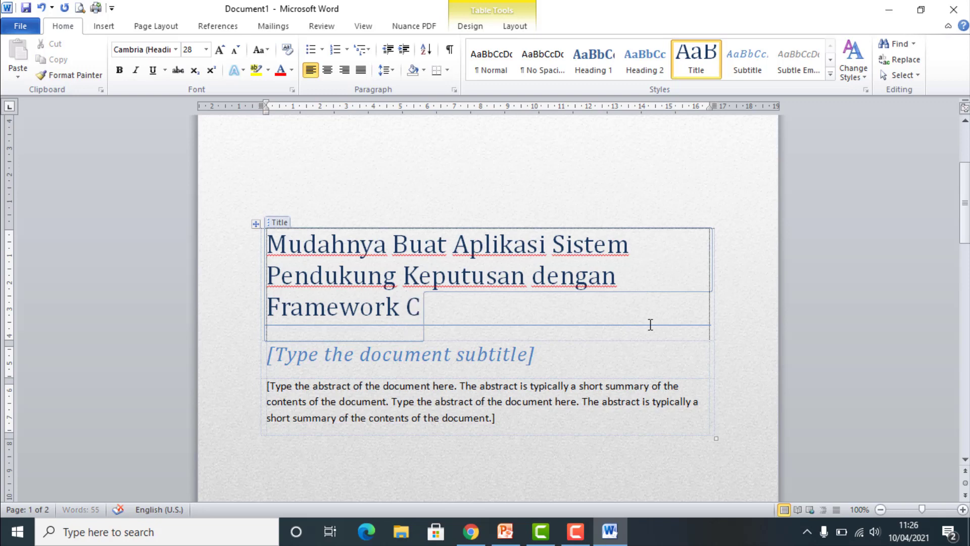
pyautogui.write('ode I')
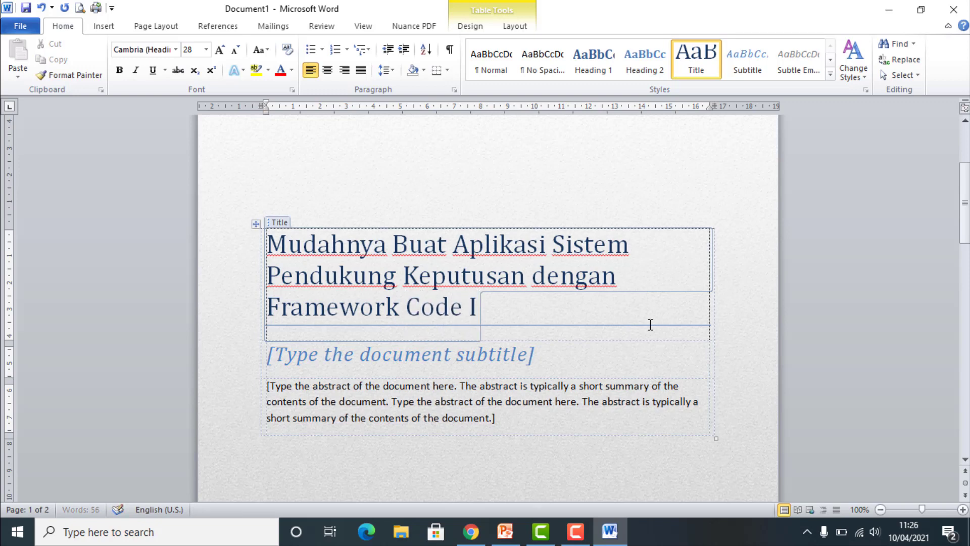
pyautogui.press('BackSpace')
pyautogui.write('igniter')
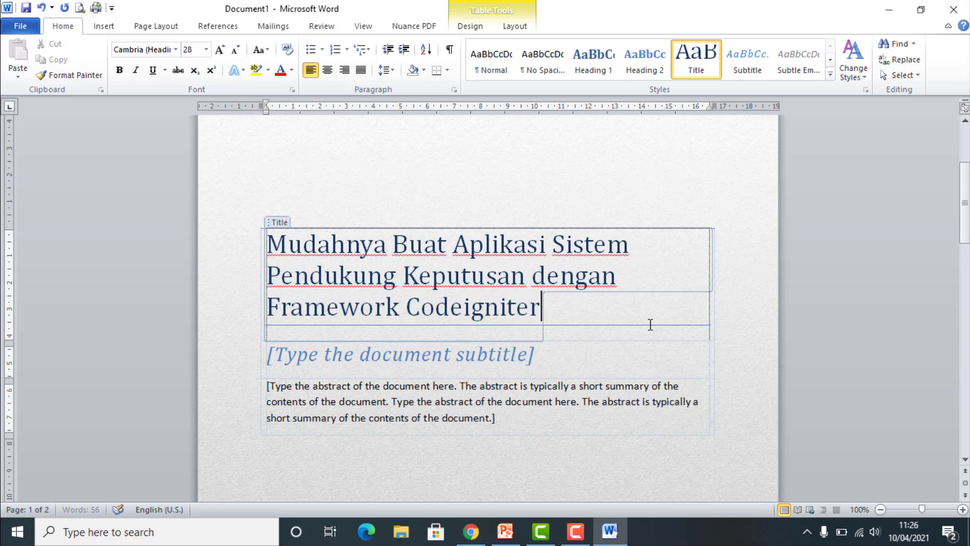
# Enter 'Seri Pemrograman Web' as the cover subtitle and select it.
pyautogui.click(520, 357)
pyautogui.write('Seri Pemrograman Web')
pyautogui.press('Tab')
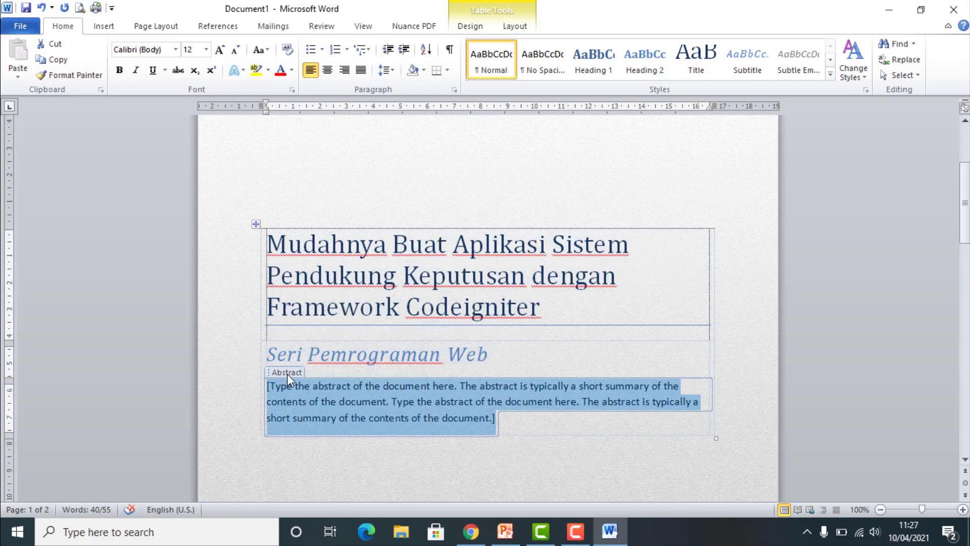
pyautogui.scroll(-2, 428, 420)
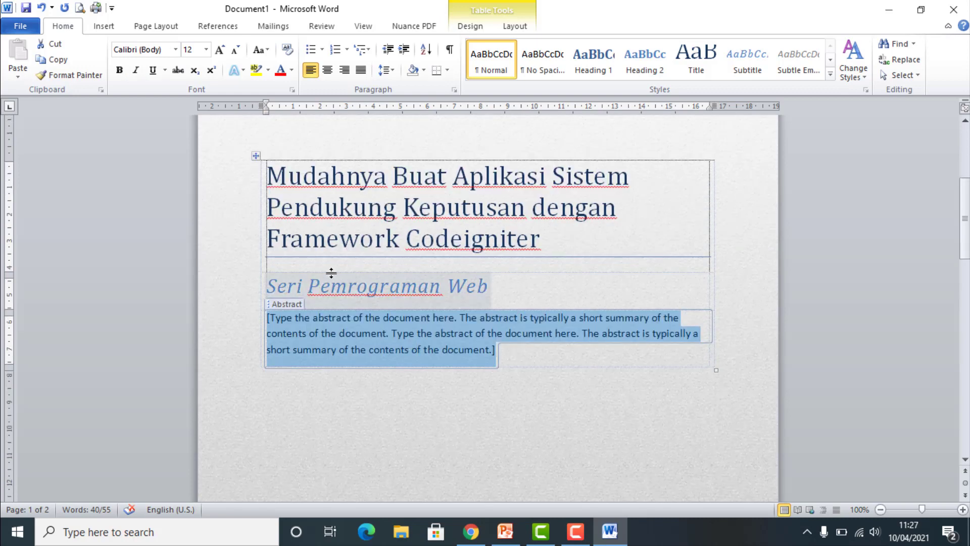
pyautogui.click(334, 296)
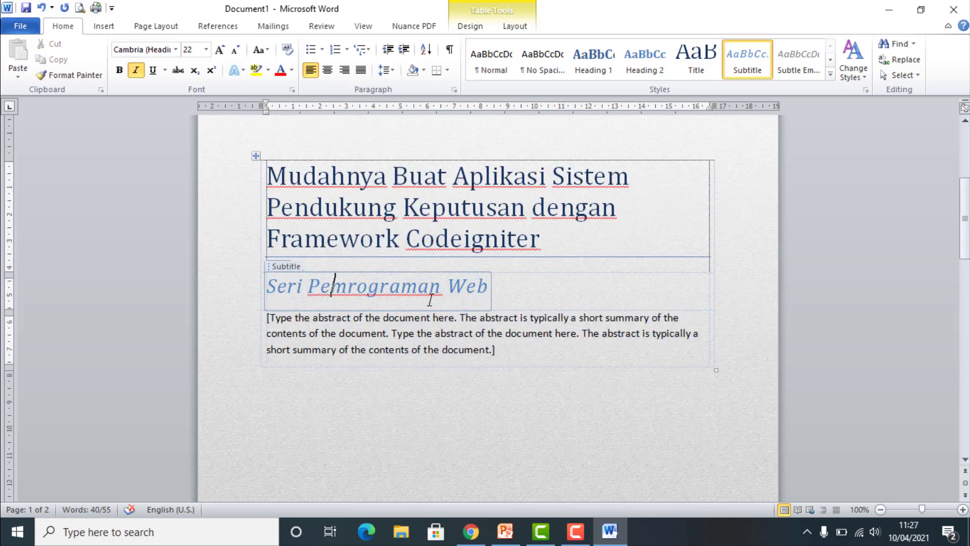
pyautogui.click(268, 268)
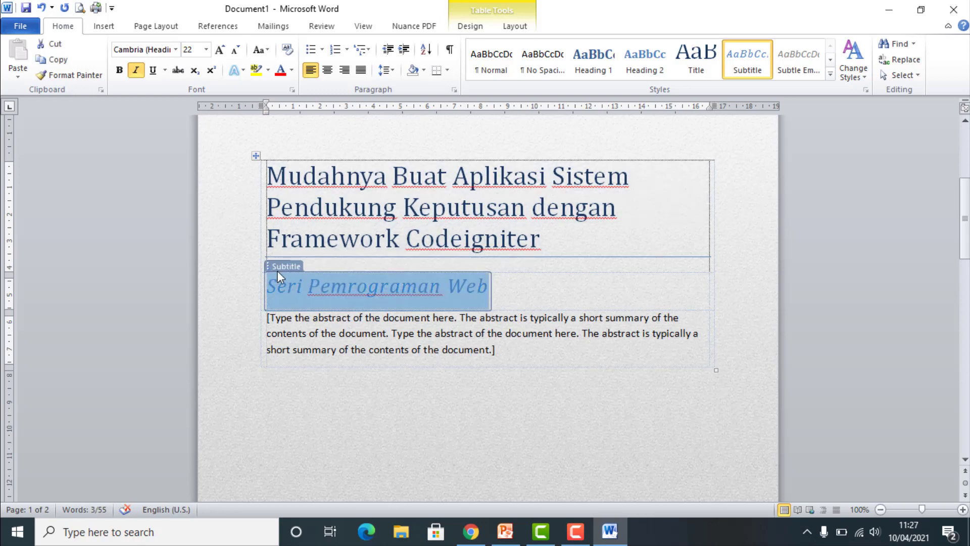
# Delete the Seri Pemrograman Web subtitle, then undo to restore it.
pyautogui.press('Delete')
pyautogui.scroll(-5, 407, 416)
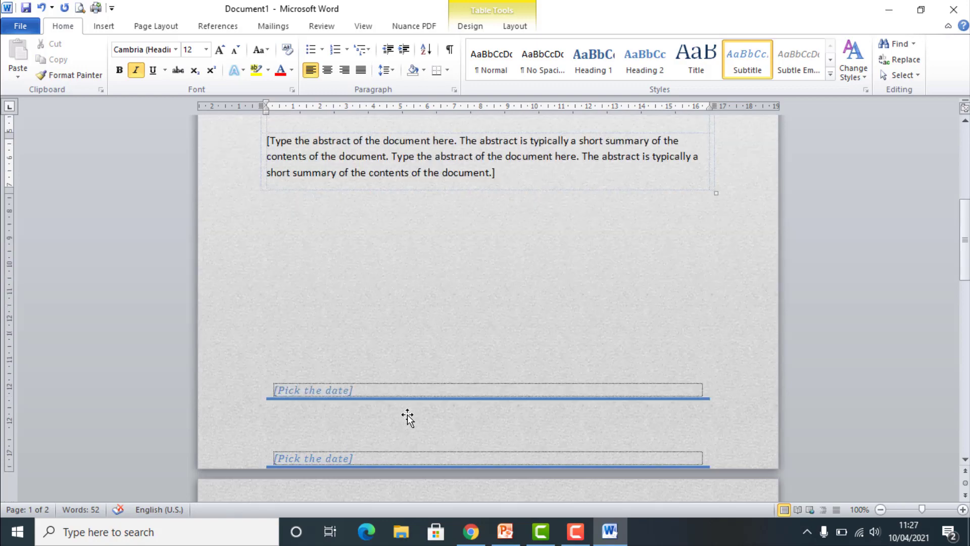
pyautogui.scroll(-2, 425, 397)
pyautogui.scroll(-3, 440, 379)
pyautogui.scroll(-6, 445, 377)
pyautogui.scroll(8, 445, 378)
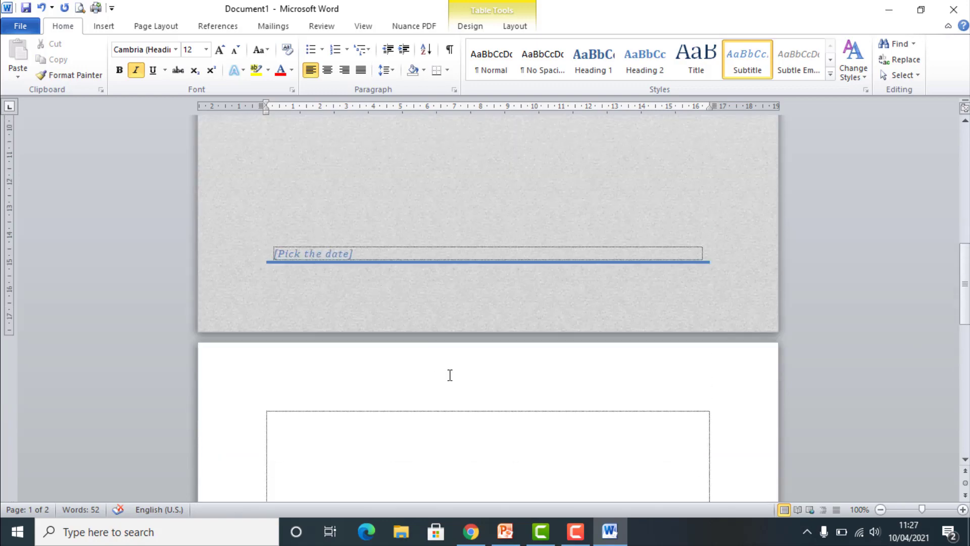
pyautogui.scroll(2, 448, 375)
pyautogui.scroll(1, 448, 374)
pyautogui.scroll(5, 447, 377)
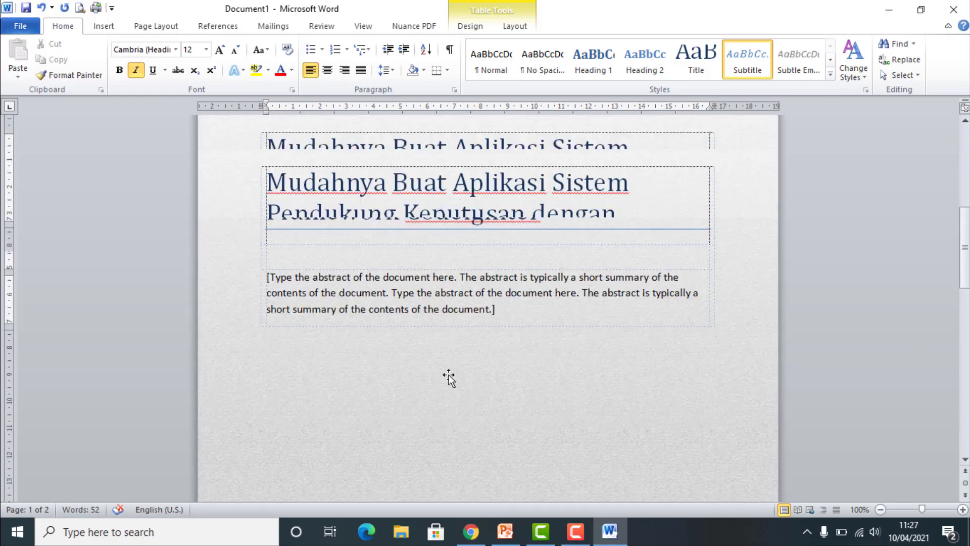
pyautogui.scroll(1, 447, 367)
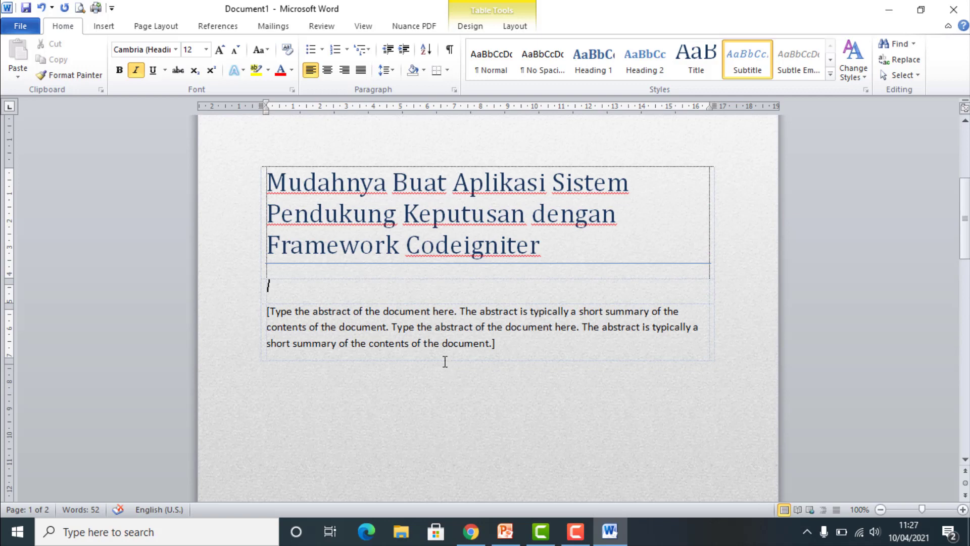
pyautogui.click(490, 349)
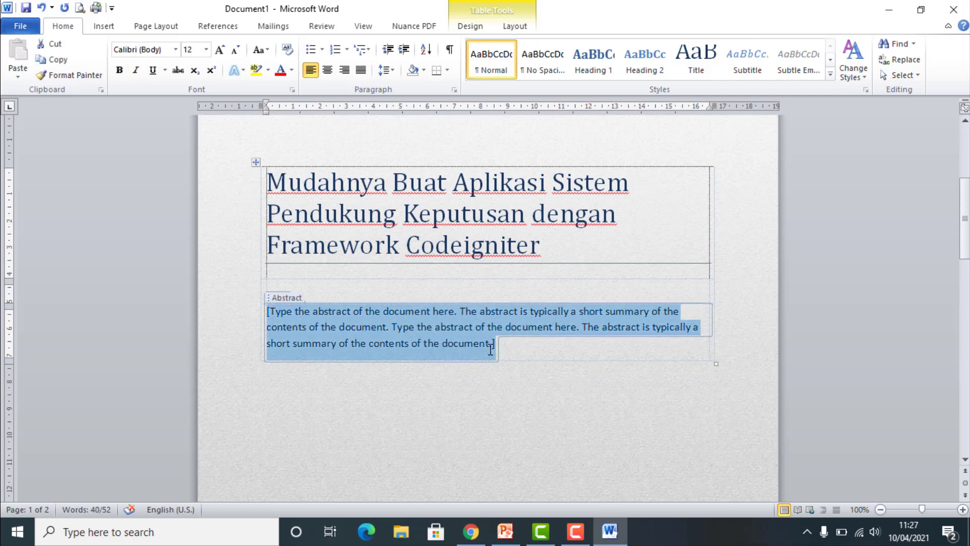
pyautogui.click(41, 8)
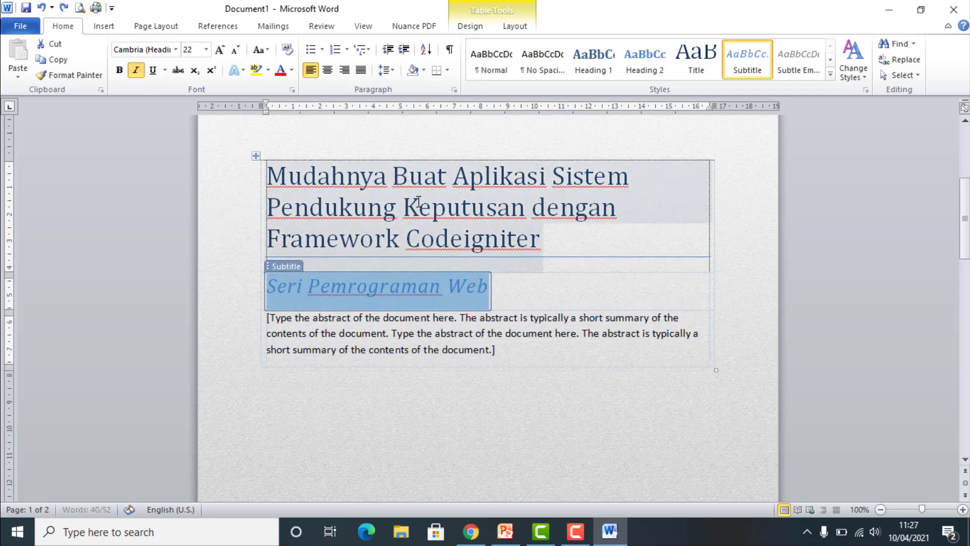
pyautogui.click(409, 303)
# Replace the subtitle with 'Oleh : ' followed by the author's name and M.Kom.
pyautogui.moveTo(487, 288)
pyautogui.mouseDown()
pyautogui.moveTo(255, 288)
pyautogui.moveTo(480, 295)
pyautogui.mouseUp()
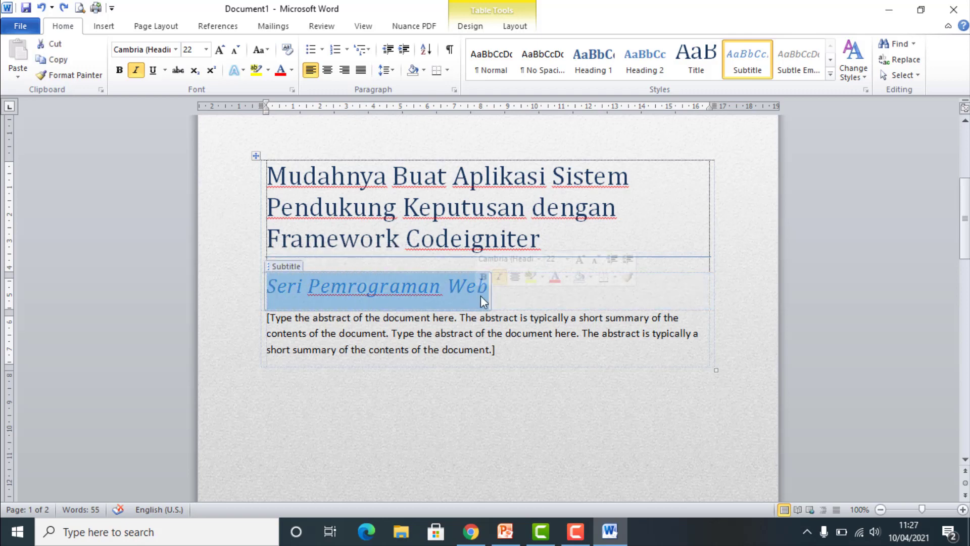
pyautogui.write('Oleh :')
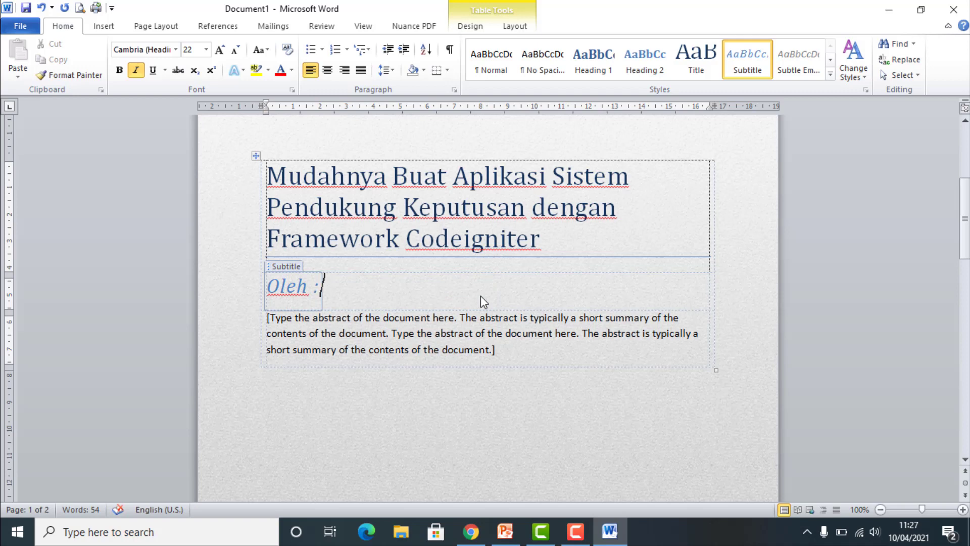
pyautogui.write(' H')
pyautogui.press('BackSpace')
pyautogui.press('BackSpace')
pyautogui.write('Har')
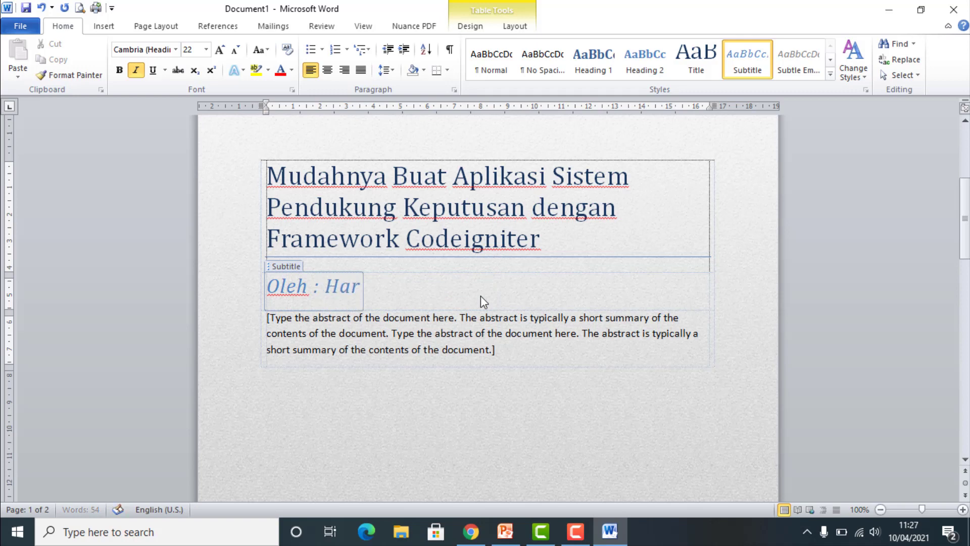
pyautogui.write('ry Witriyono')
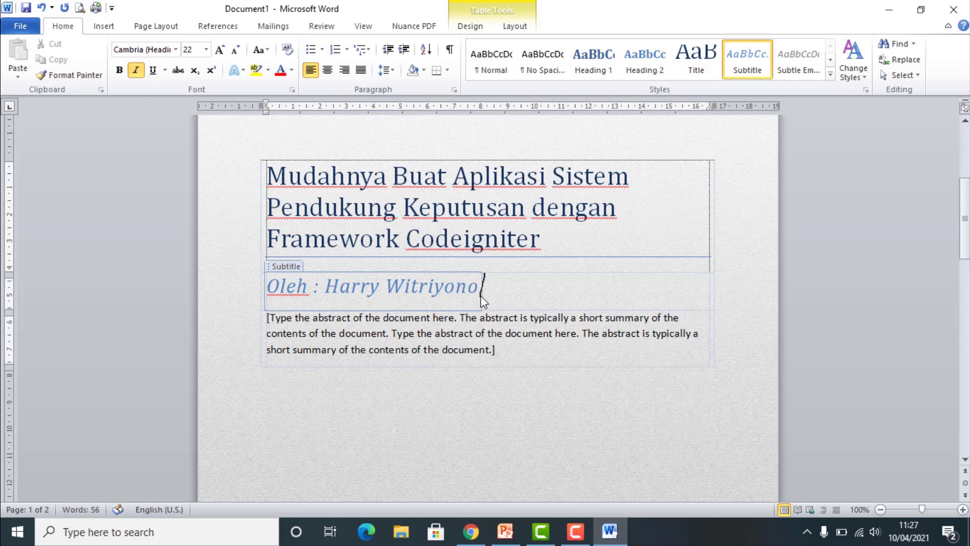
pyautogui.write(', M.')
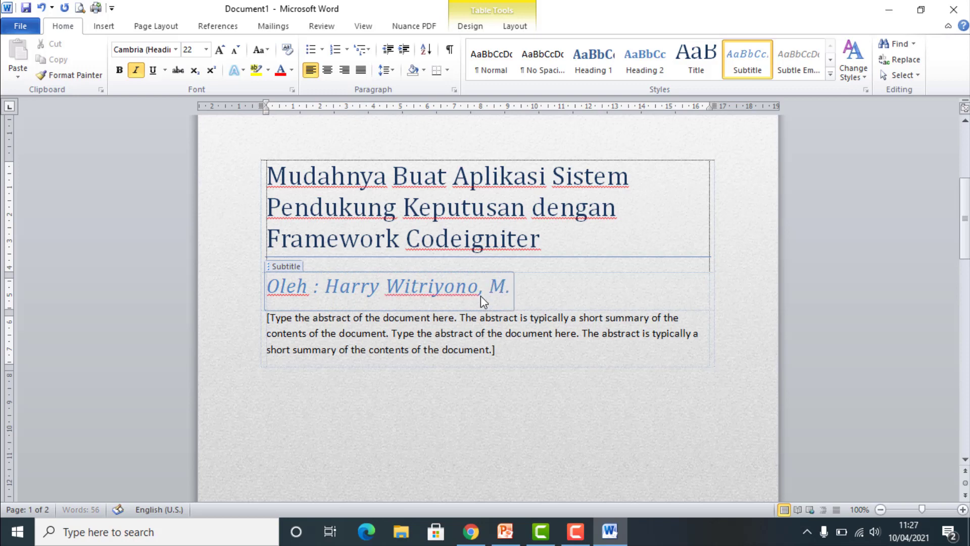
pyautogui.write('Kom')
pyautogui.moveTo(505, 334)
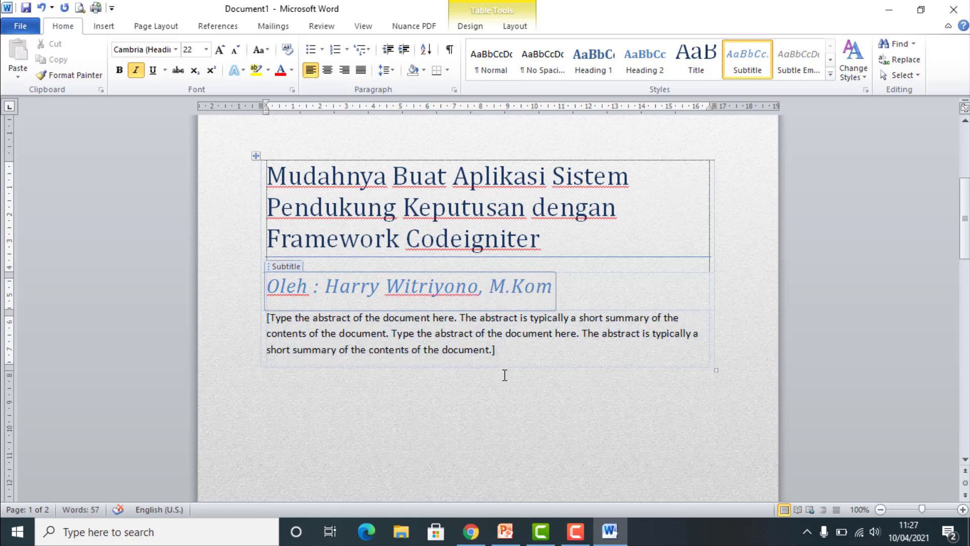
pyautogui.click(495, 353)
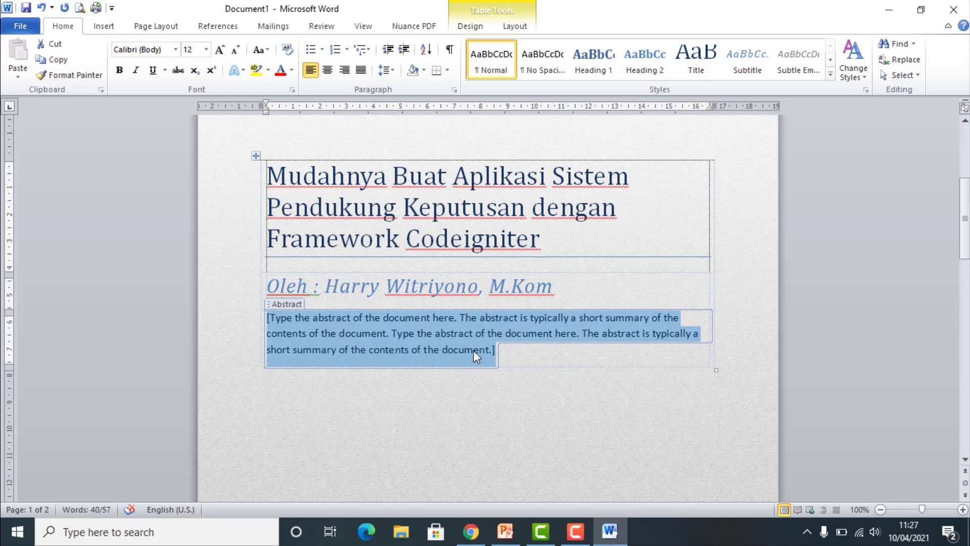
# Delete the abstract block from the cover page.
pyautogui.scroll(-5, 356, 385)
pyautogui.scroll(3, 356, 386)
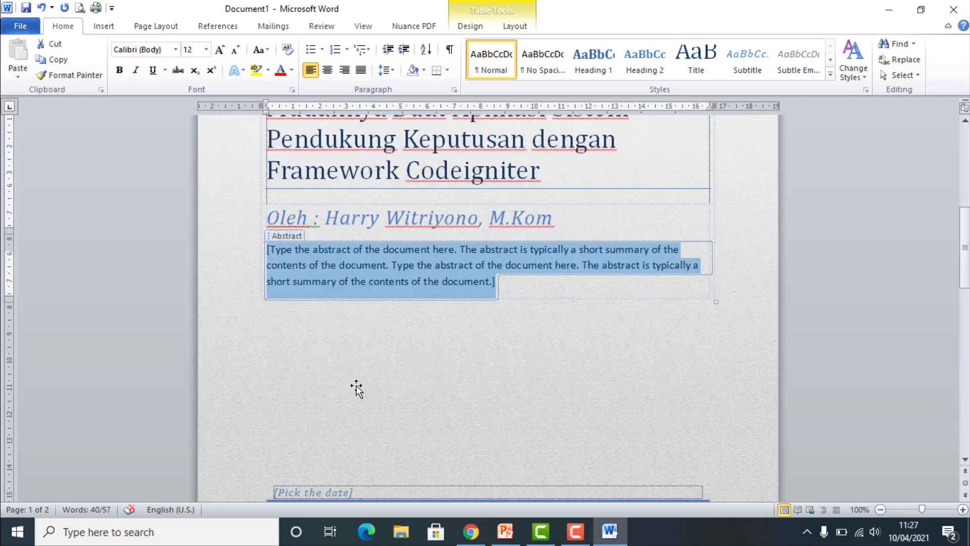
pyautogui.click(290, 236)
pyautogui.press('Delete')
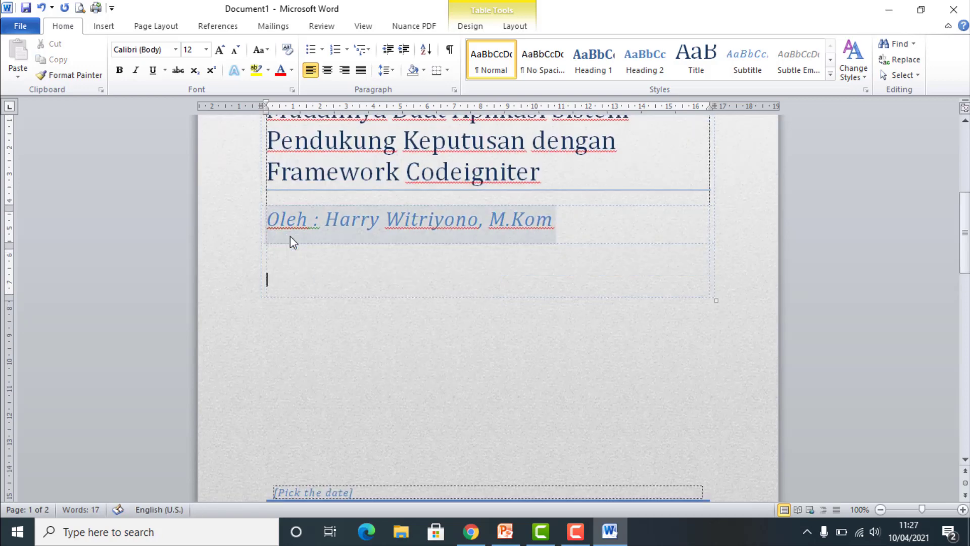
# Fill the cover page's date field with 2021.
pyautogui.scroll(-2, 362, 383)
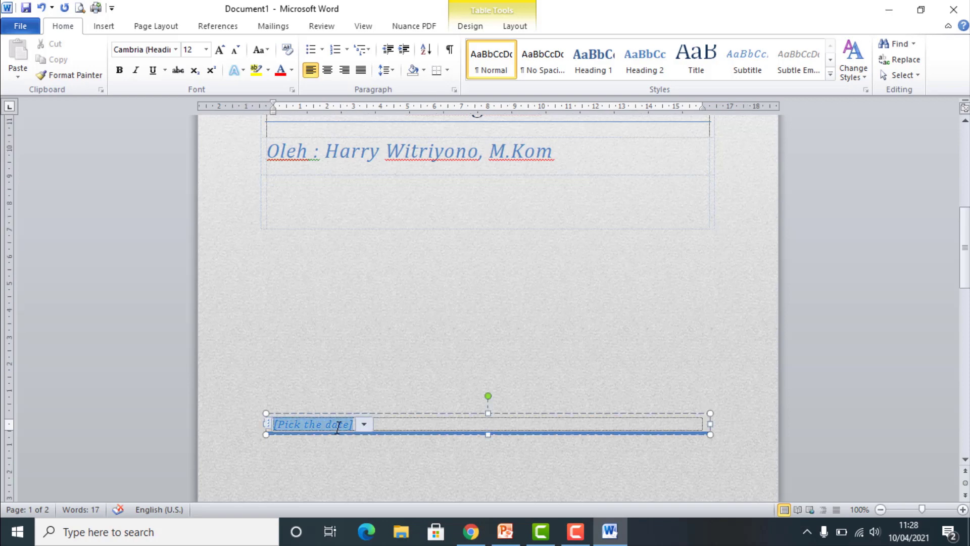
pyautogui.click(343, 427)
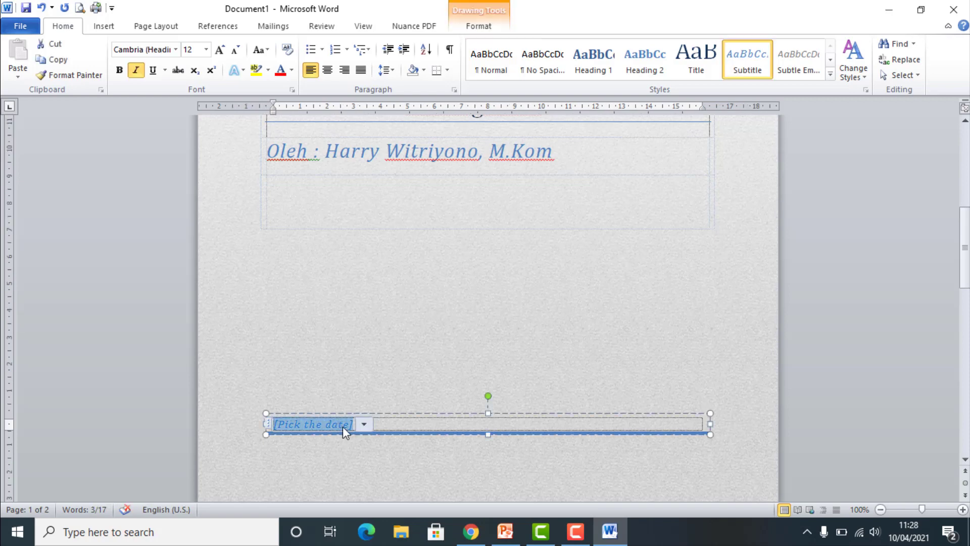
pyautogui.write('202')
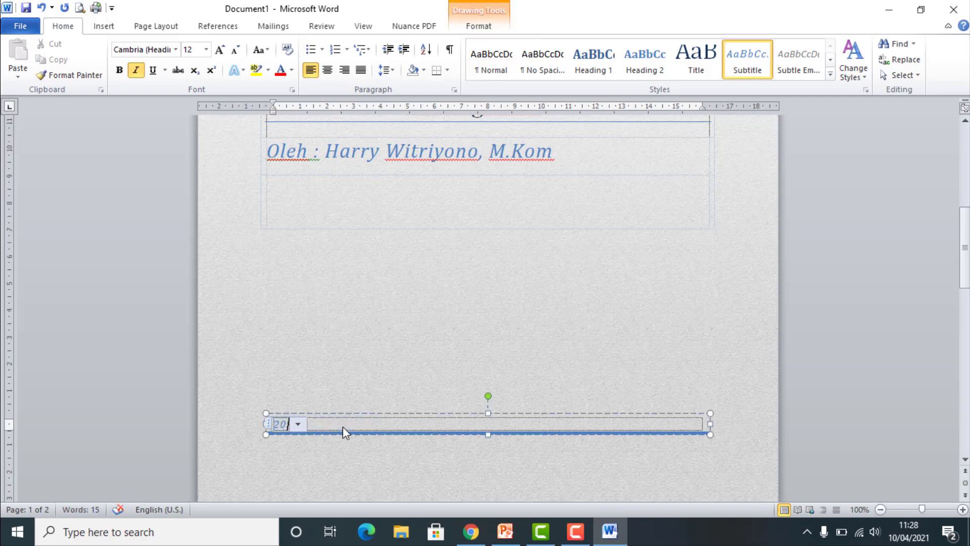
pyautogui.write('1')
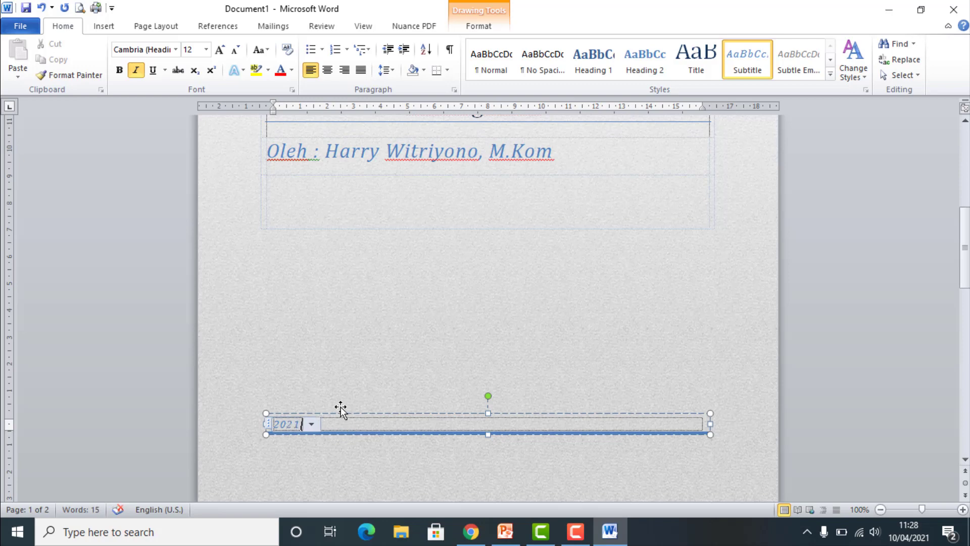
pyautogui.click(462, 374)
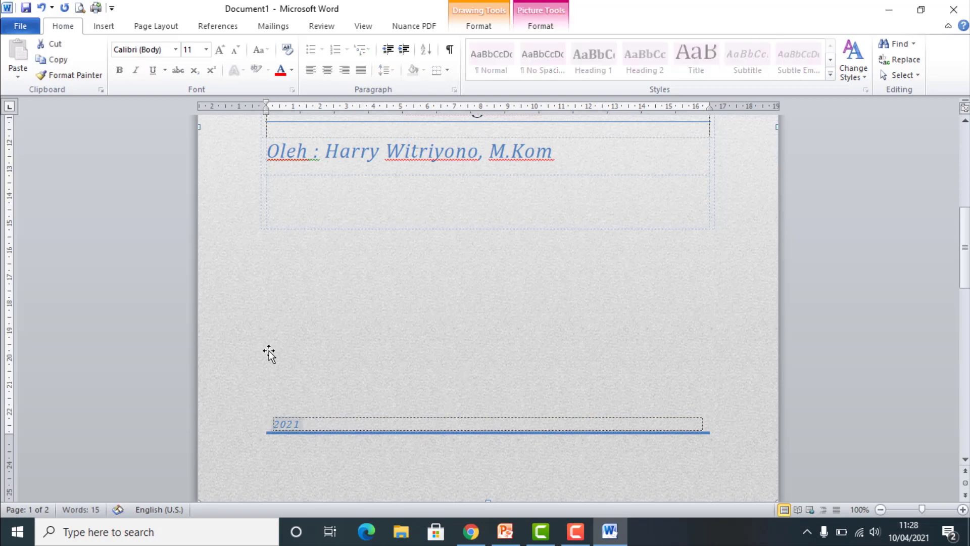
# Draw a wide custom text box across the cover page just above the 2021 date.
pyautogui.click(105, 28)
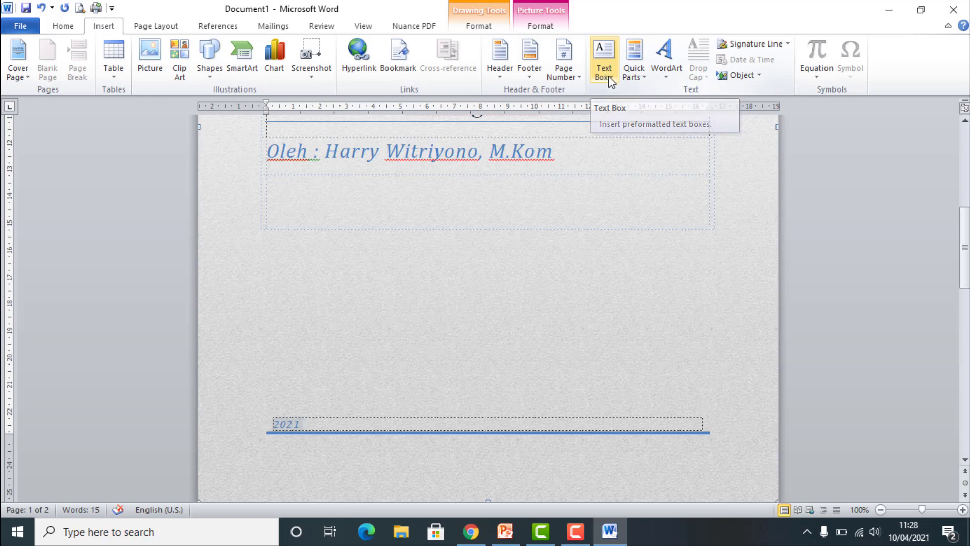
pyautogui.click(608, 76)
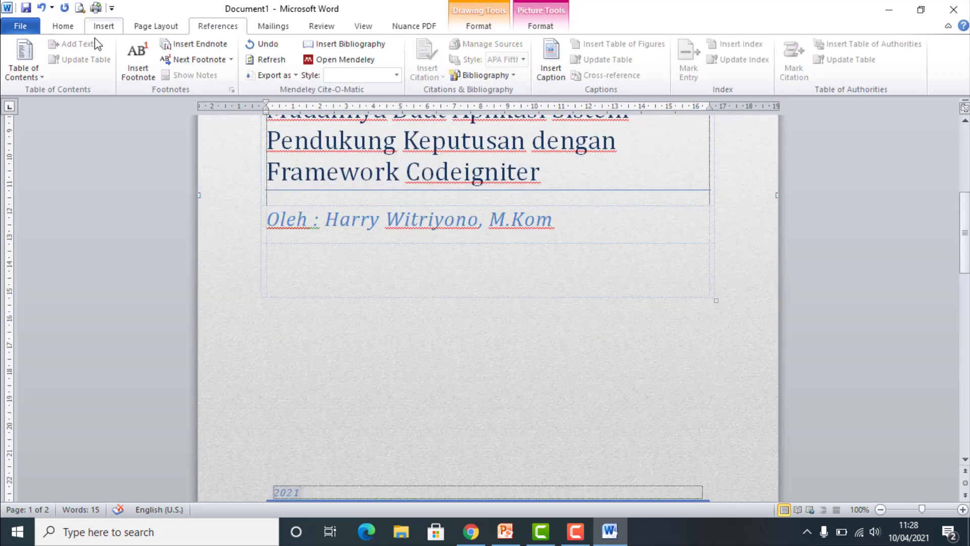
pyautogui.click(103, 27)
pyautogui.click(604, 70)
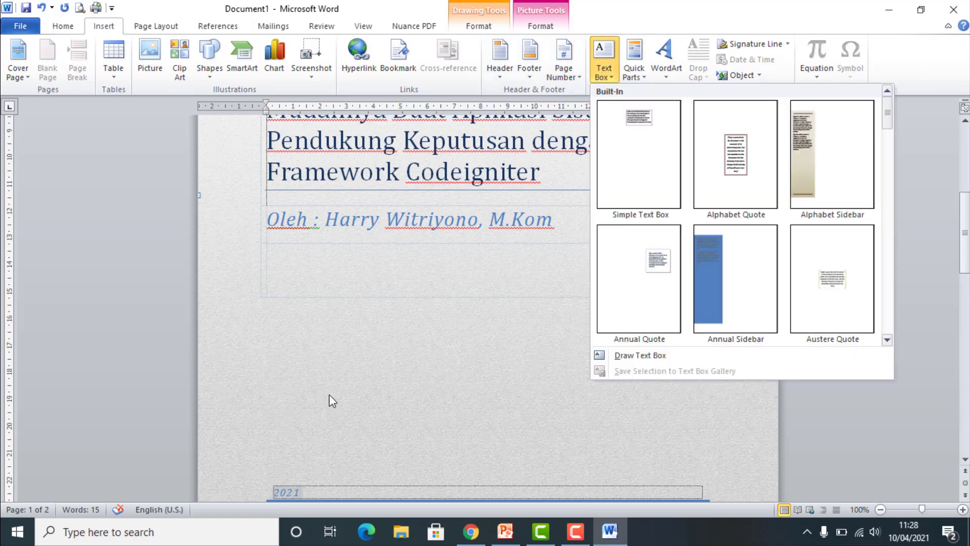
pyautogui.click(640, 355)
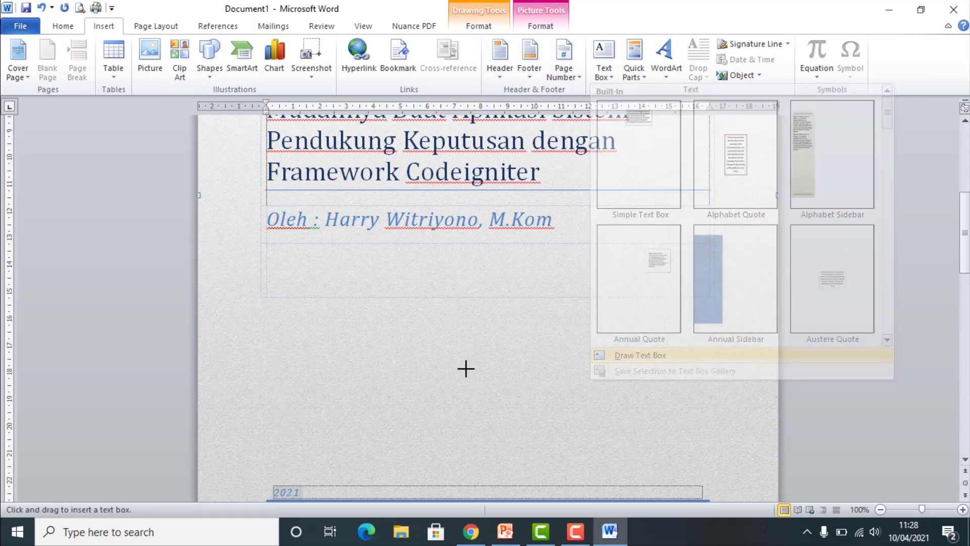
pyautogui.moveTo(262, 416); pyautogui.dragTo(703, 477)
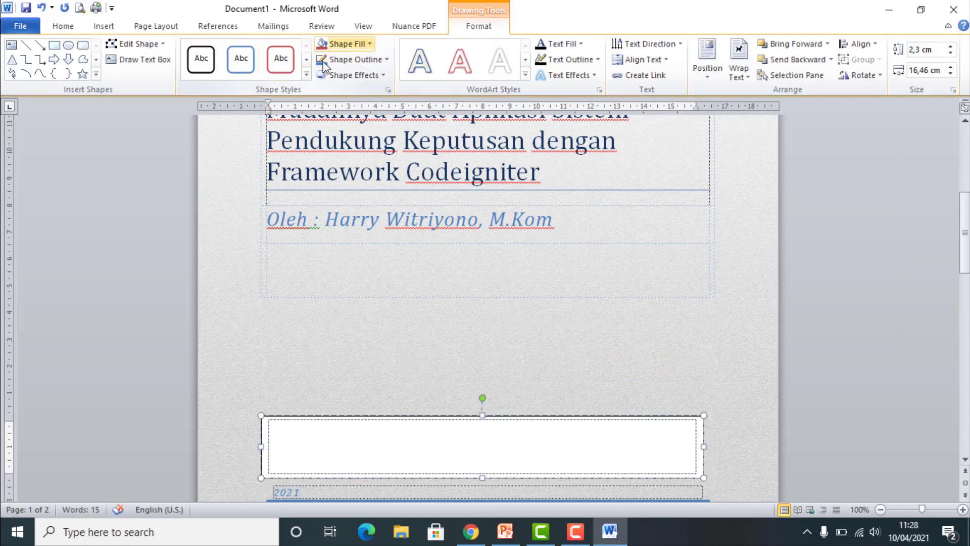
# Set the text box font to Arial, size 14.
pyautogui.click(65, 26)
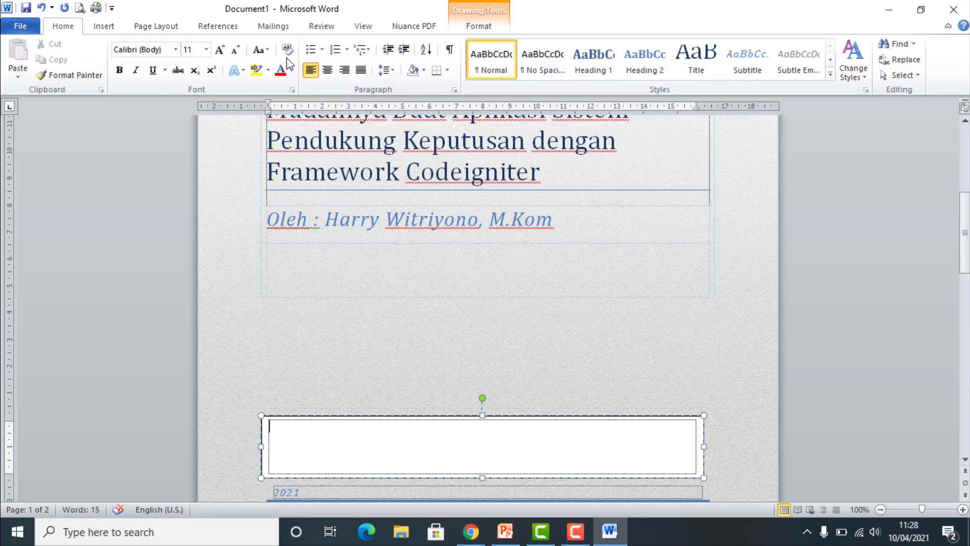
pyautogui.click(175, 49)
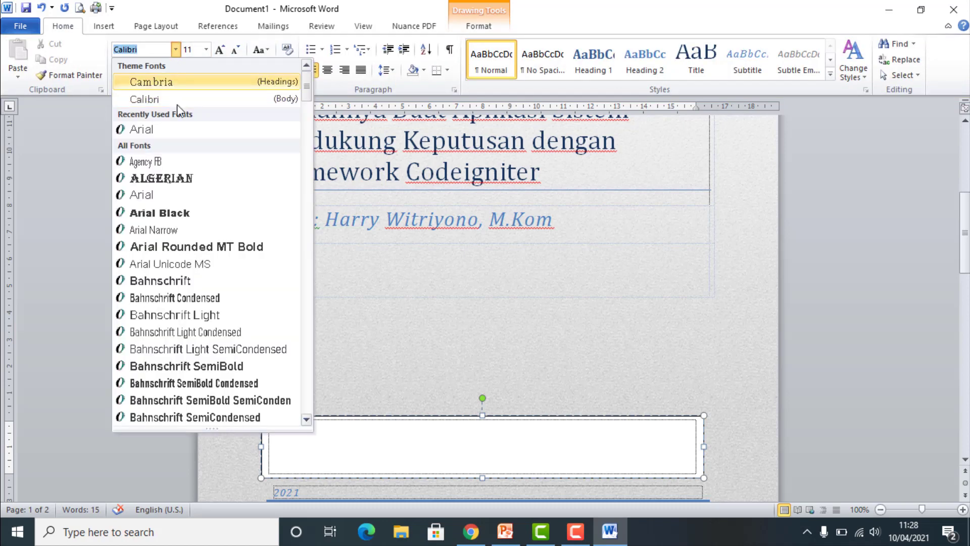
pyautogui.click(173, 129)
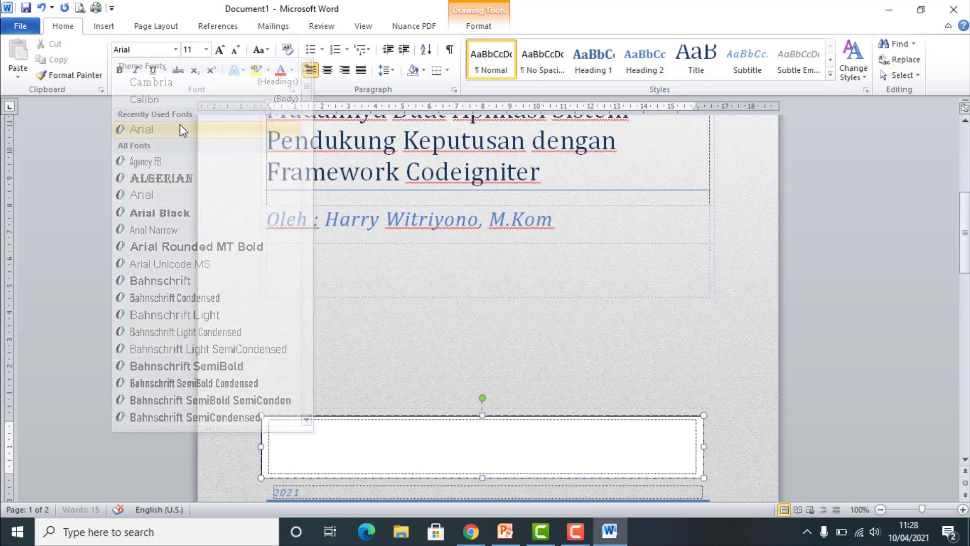
pyautogui.click(206, 50)
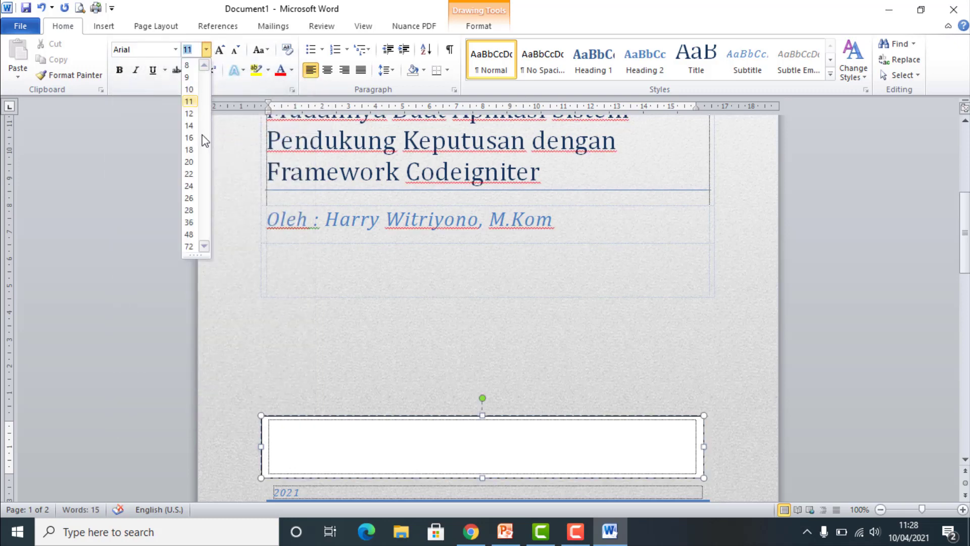
pyautogui.click(190, 126)
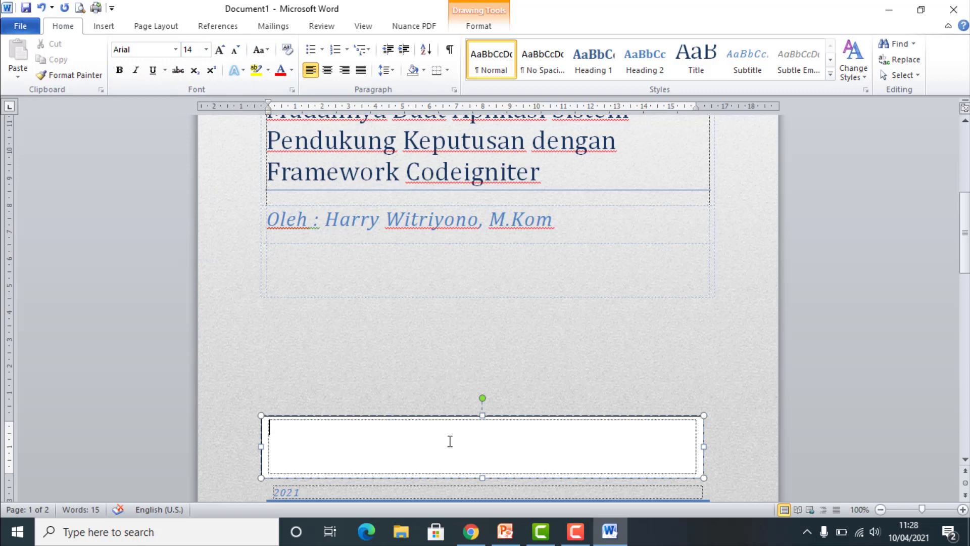
# Type 'Universitas Muhammadiyah Bengkulu' and 'Fakultas Teknik' on separate lines in the text box.
pyautogui.write('Universias')
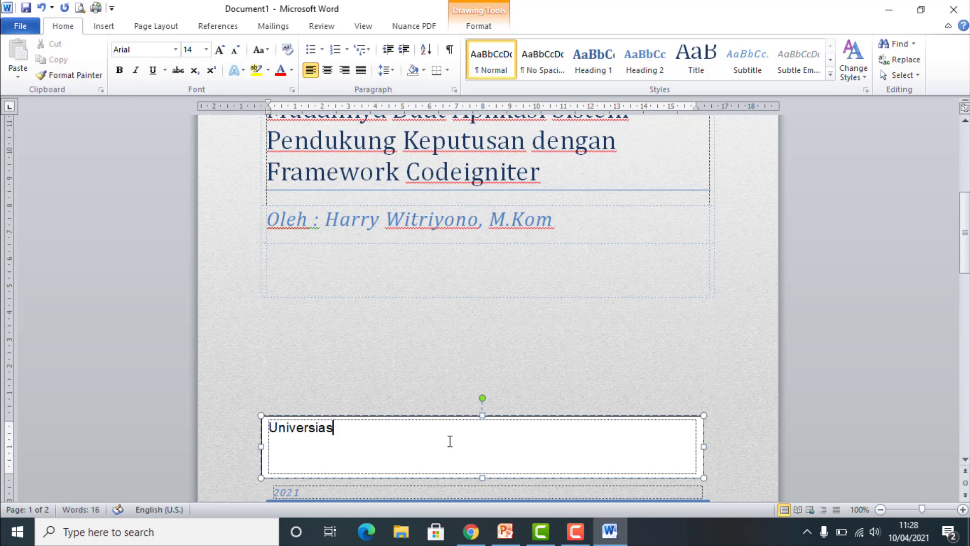
pyautogui.press('BackSpace')
pyautogui.press('BackSpace')
pyautogui.press('BackSpace')
pyautogui.write('i')
pyautogui.write('tas Muhammadiya')
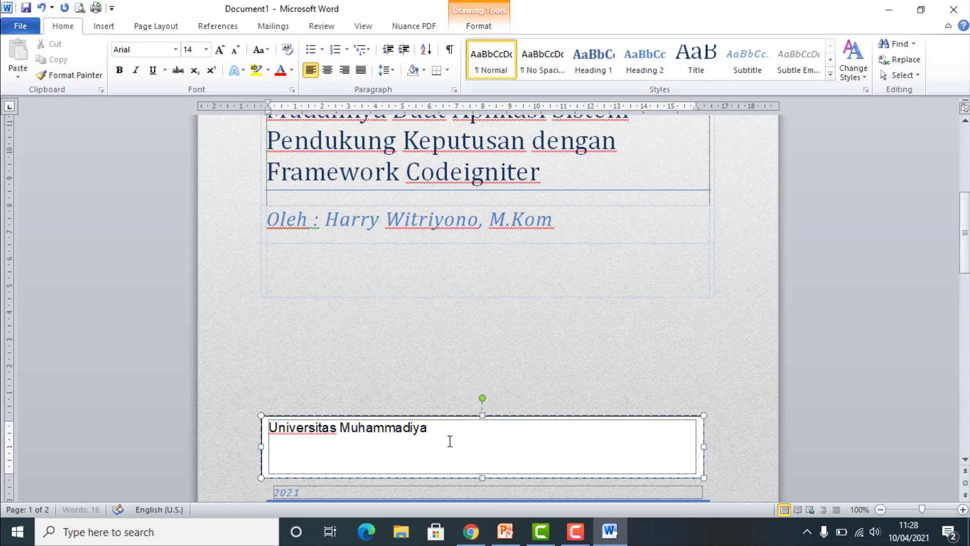
pyautogui.write('h Bengkulu')
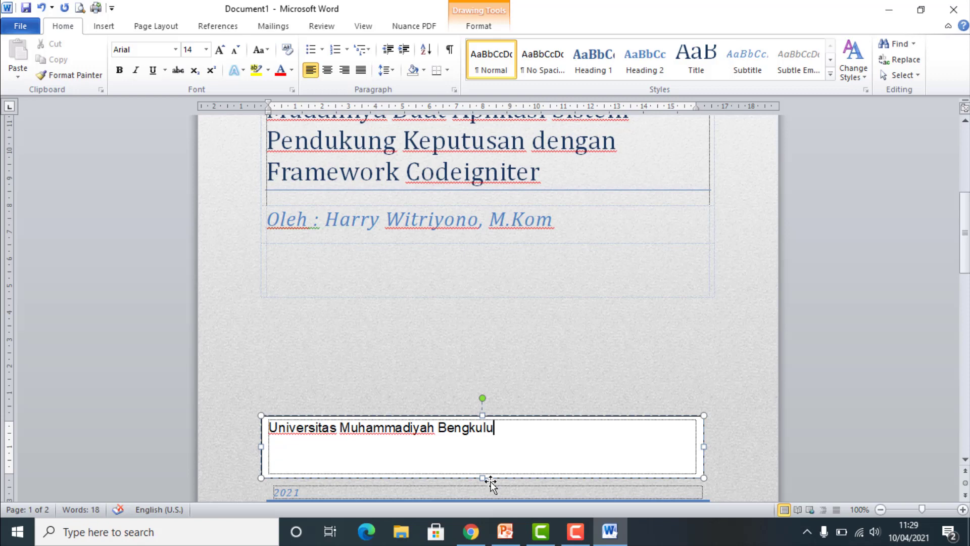
pyautogui.press('Return')
pyautogui.write('Fakutlas')
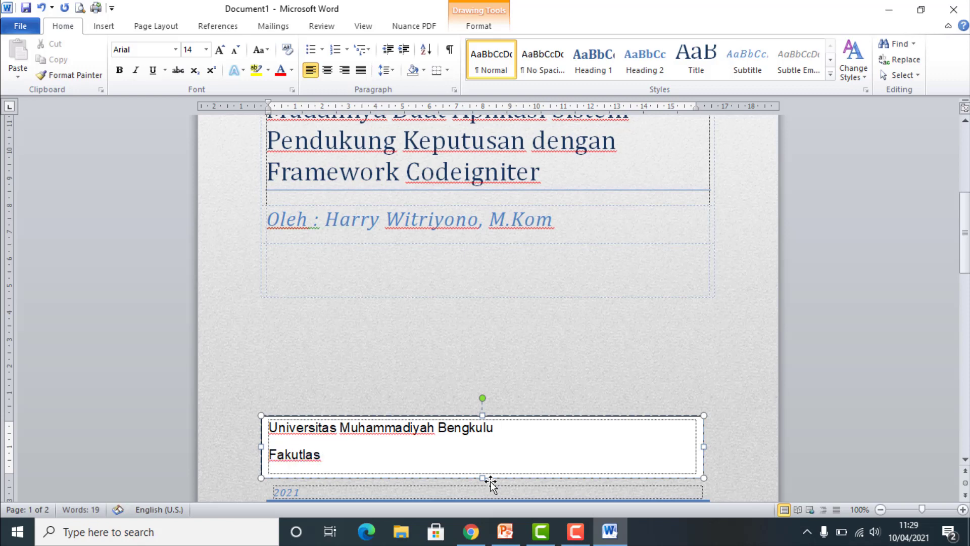
pyautogui.press('BackSpace')
pyautogui.press('BackSpace')
pyautogui.press('BackSpace')
pyautogui.press('BackSpace')
pyautogui.write('ltas')
pyautogui.write(' Teknik')
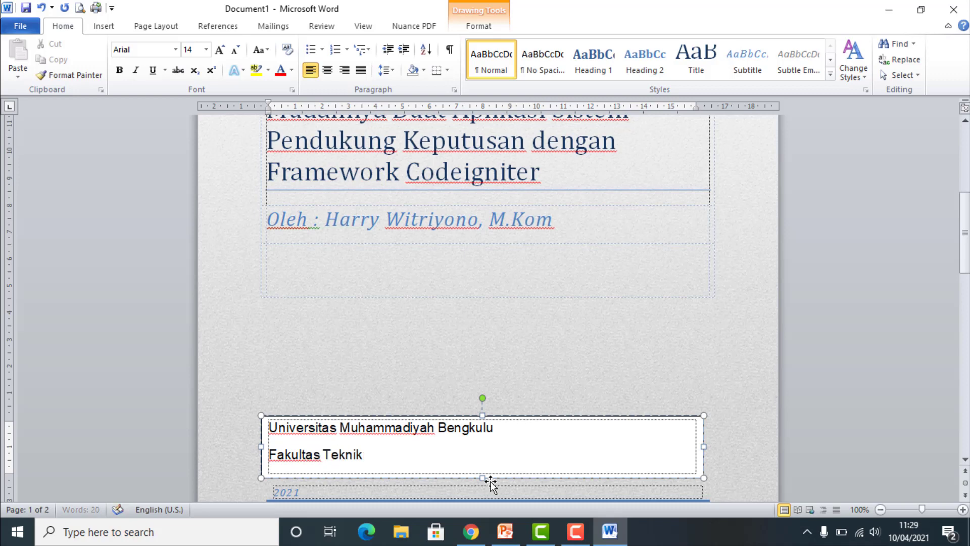
pyautogui.press('Return')
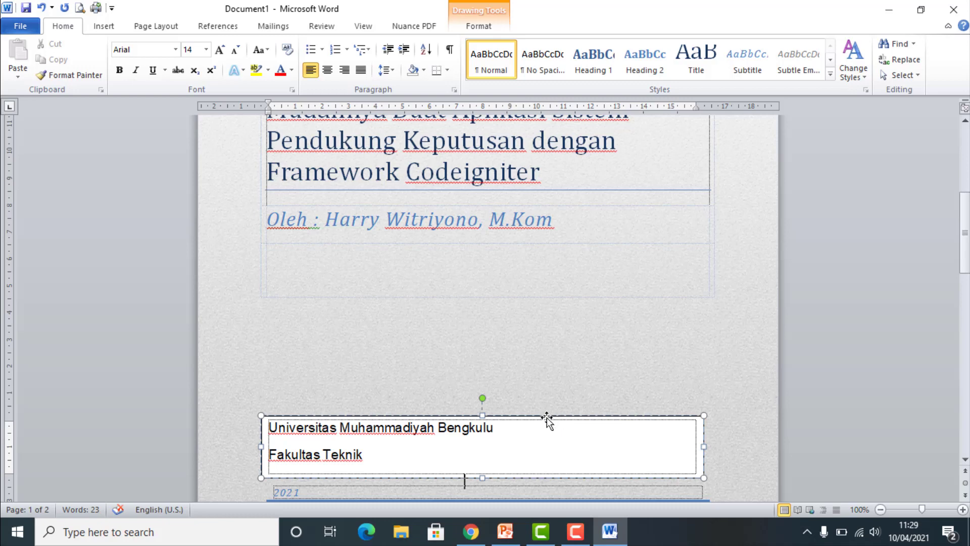
# Enlarge the text box and reduce its paragraph spacing after to 0 pt.
pyautogui.moveTo(560, 415); pyautogui.dragTo(557, 395)
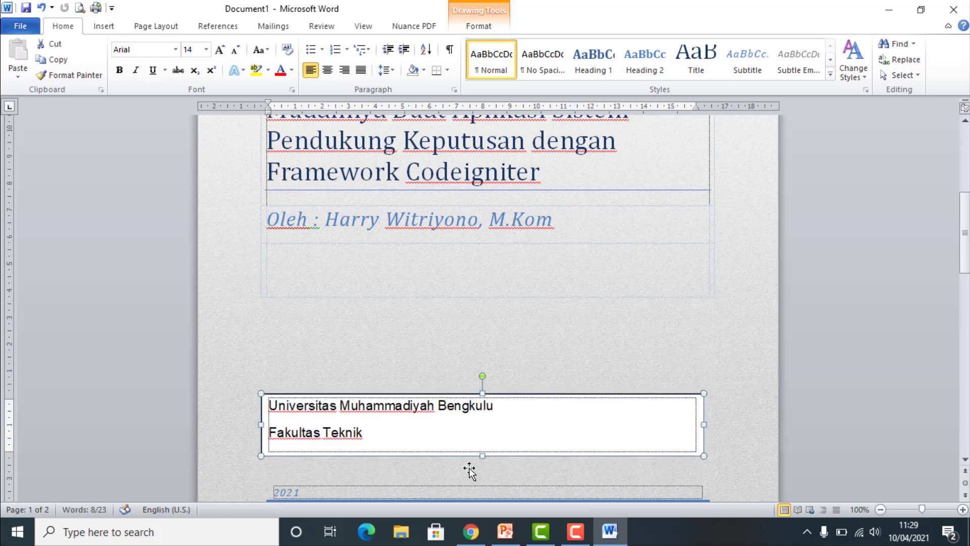
pyautogui.moveTo(482, 469)
pyautogui.mouseDown()
pyautogui.moveTo(482, 482)
pyautogui.moveTo(293, 413)
pyautogui.mouseUp()
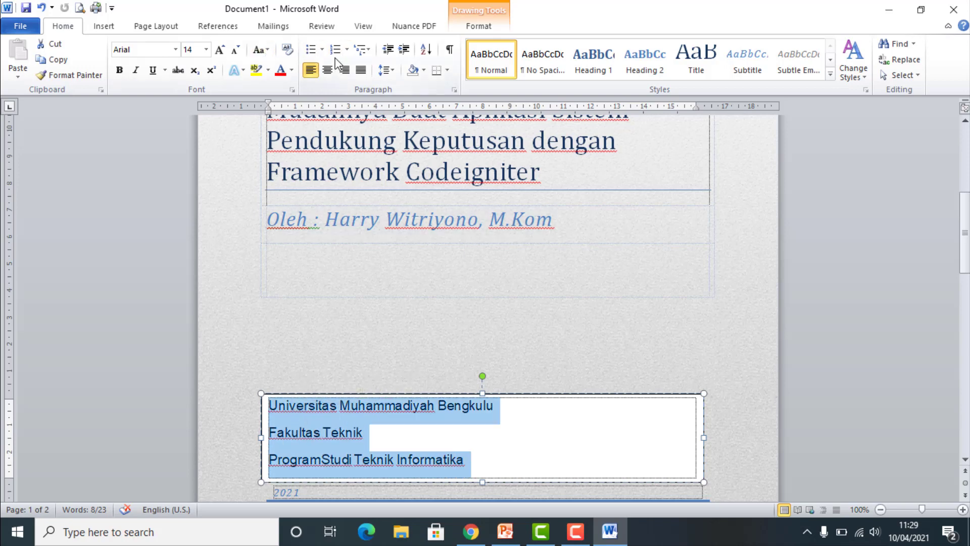
pyautogui.click(397, 75)
pyautogui.click(401, 85)
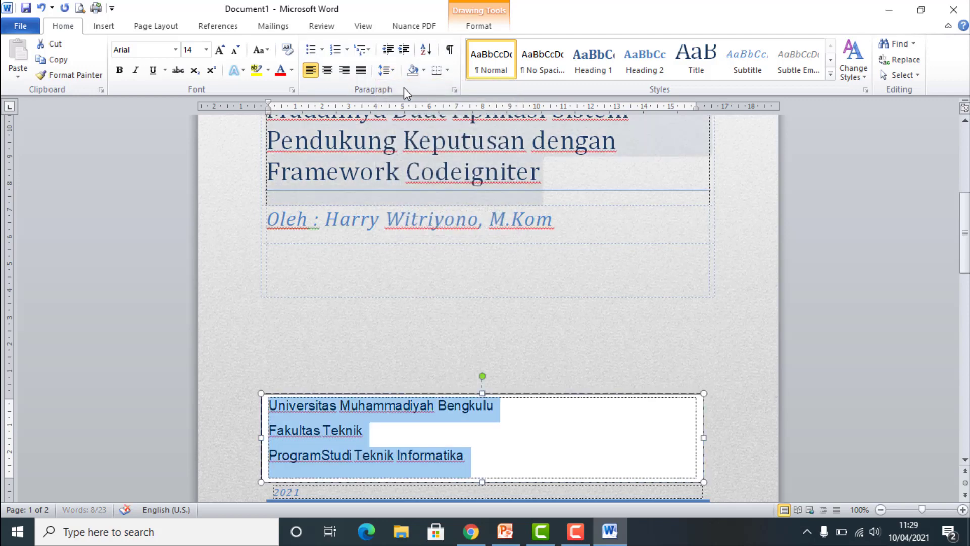
pyautogui.rightClick(368, 415)
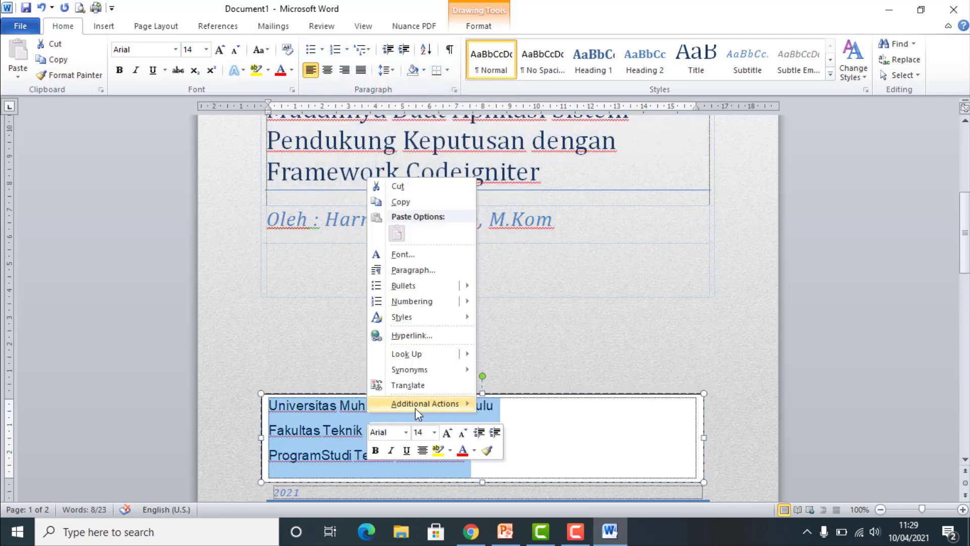
pyautogui.click(429, 270)
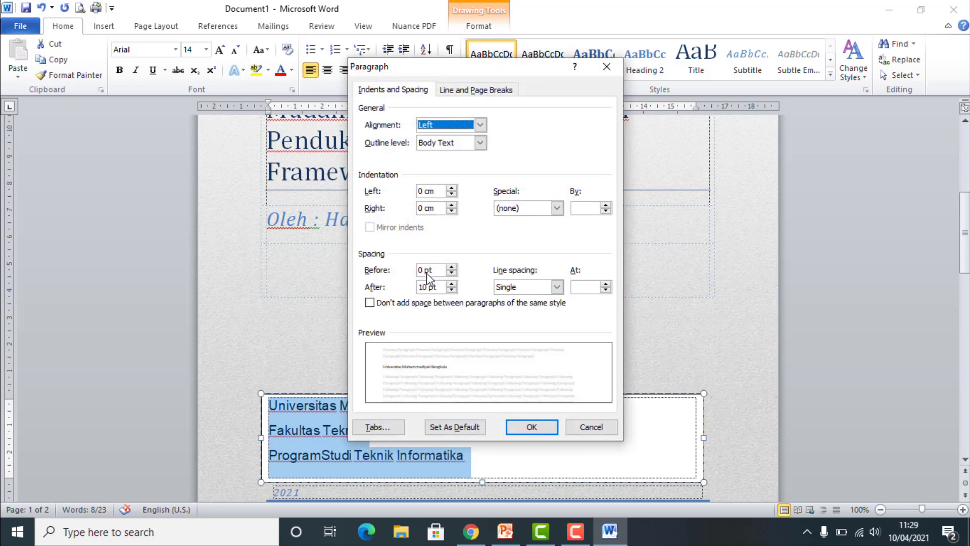
pyautogui.click(452, 290)
pyautogui.click(451, 290)
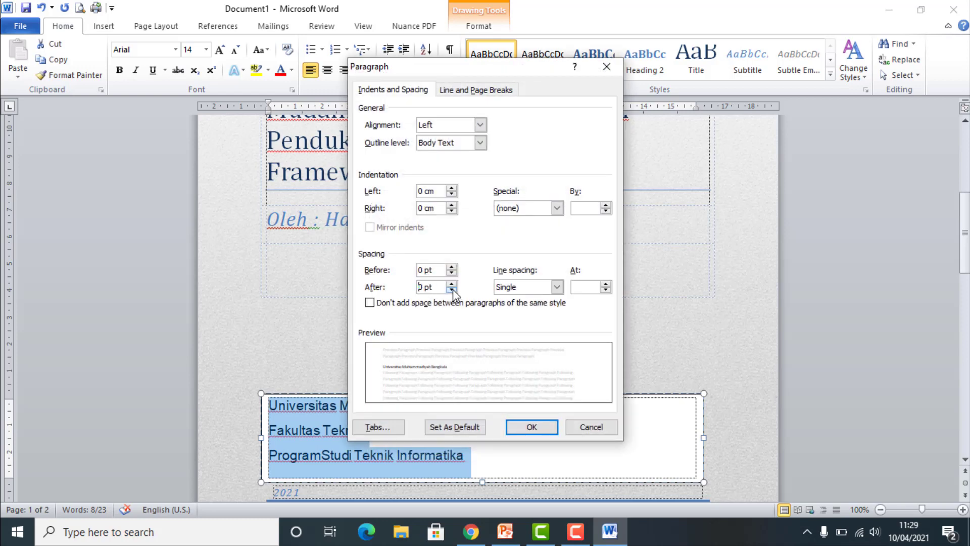
pyautogui.click(532, 428)
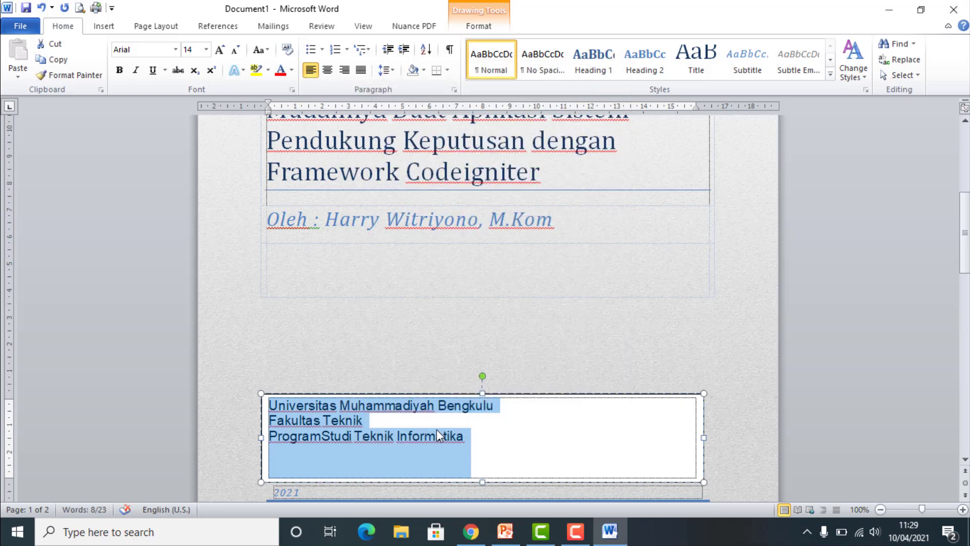
# Drag the text box's top edge until it snugly fits the three lines.
pyautogui.click(540, 411)
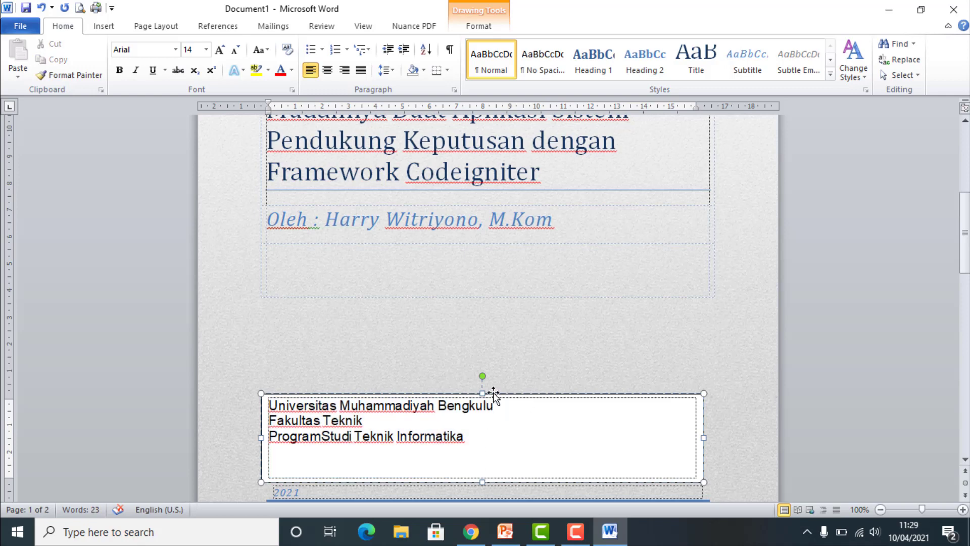
pyautogui.moveTo(481, 392); pyautogui.dragTo(485, 439)
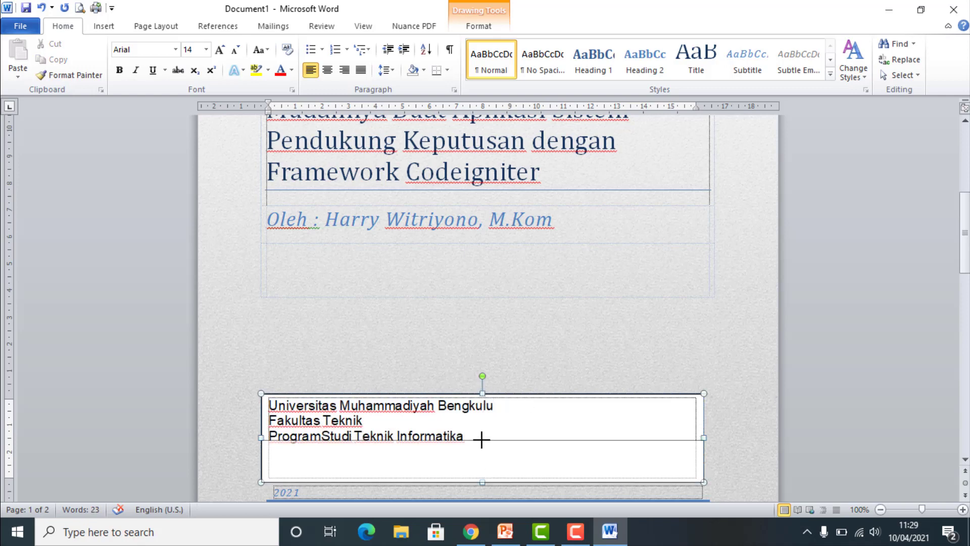
pyautogui.click(484, 451)
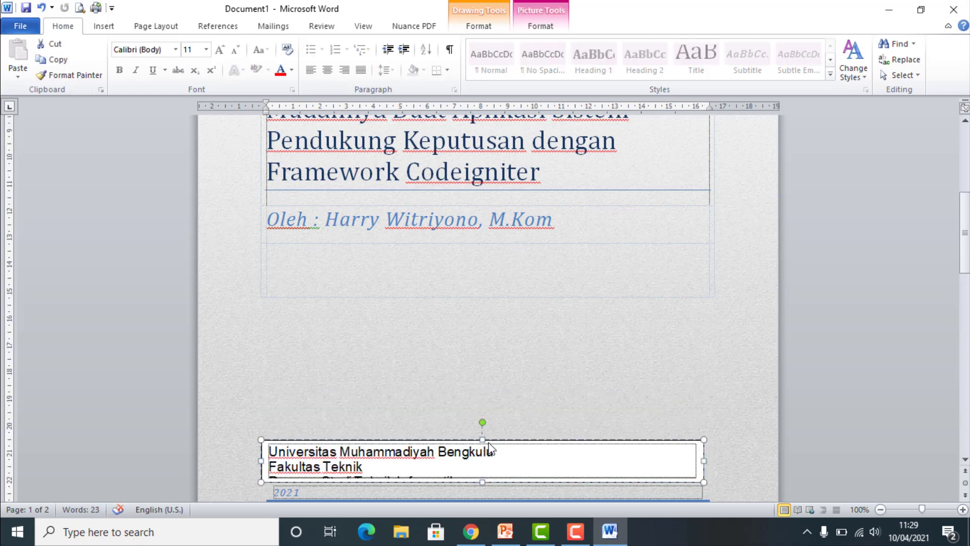
pyautogui.moveTo(480, 437); pyautogui.dragTo(481, 424)
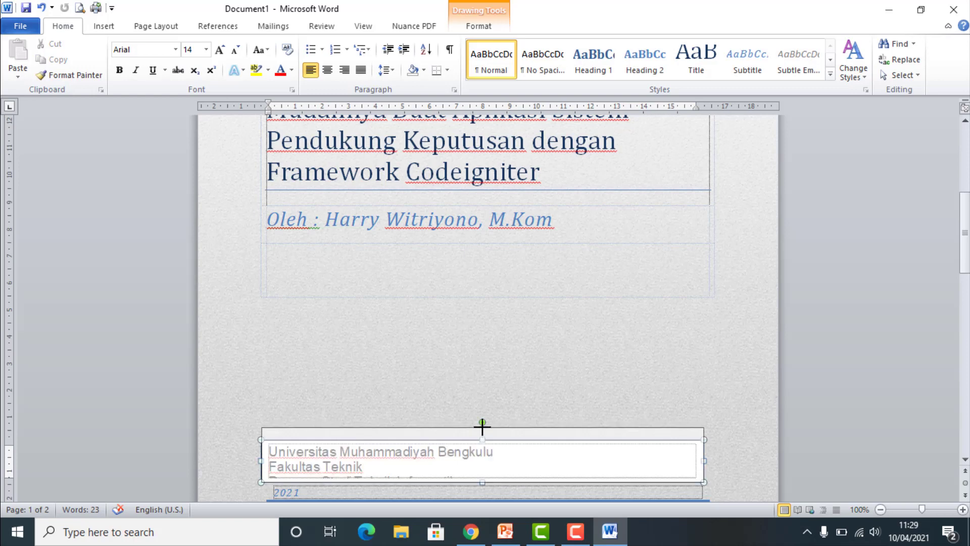
pyautogui.click(492, 383)
pyautogui.scroll(-1, 515, 376)
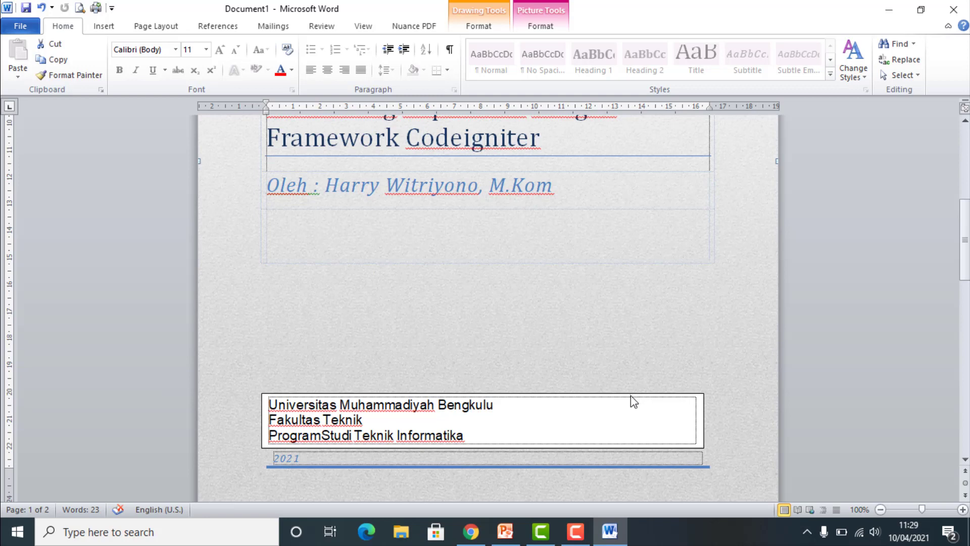
pyautogui.click(633, 401)
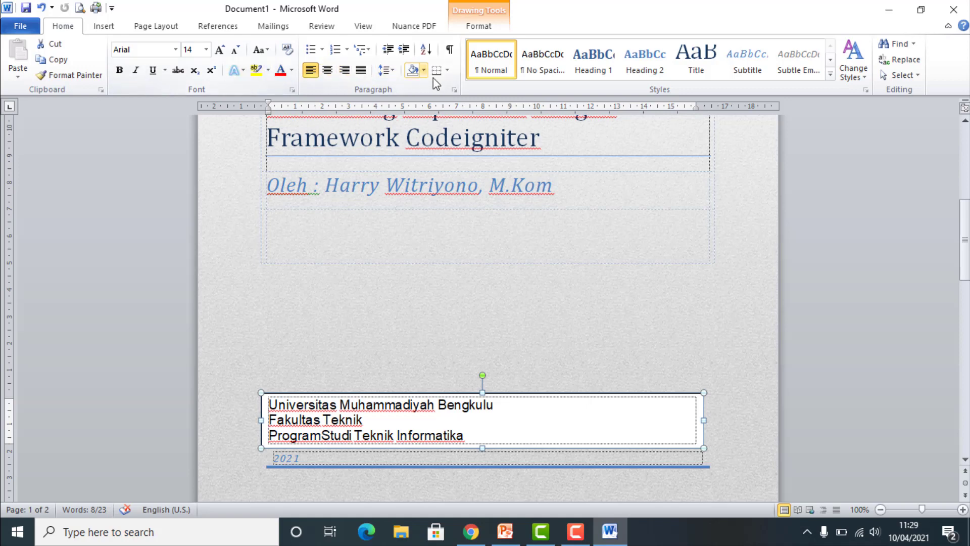
pyautogui.click(449, 70)
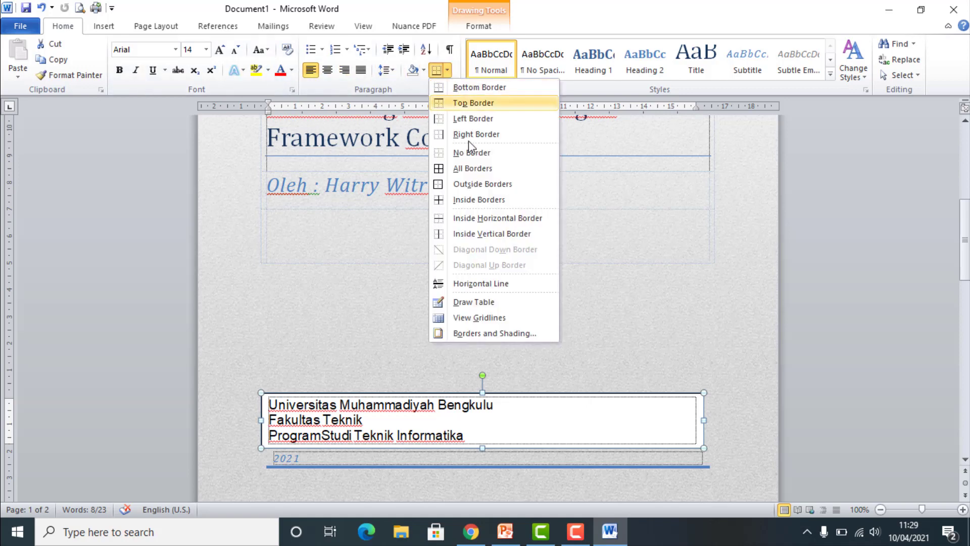
pyautogui.click(478, 153)
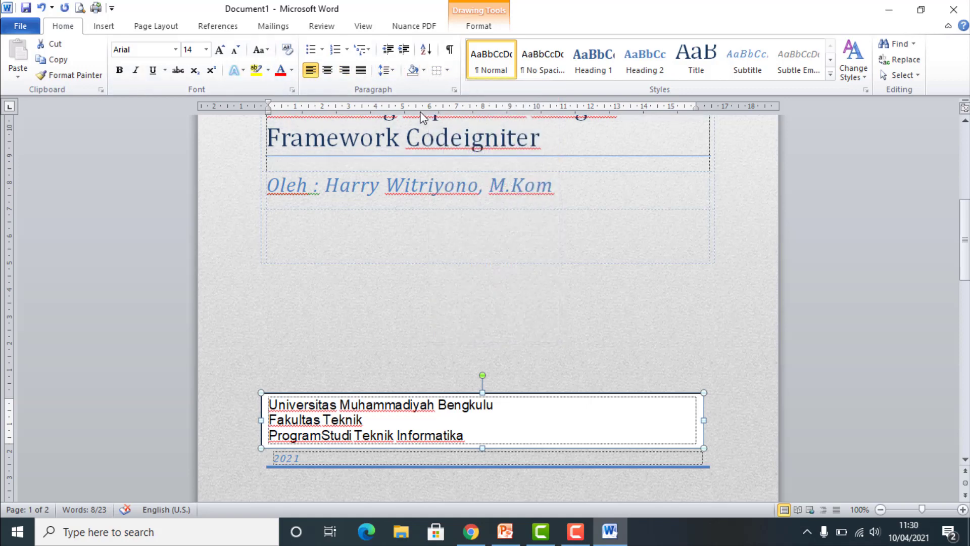
pyautogui.click(424, 71)
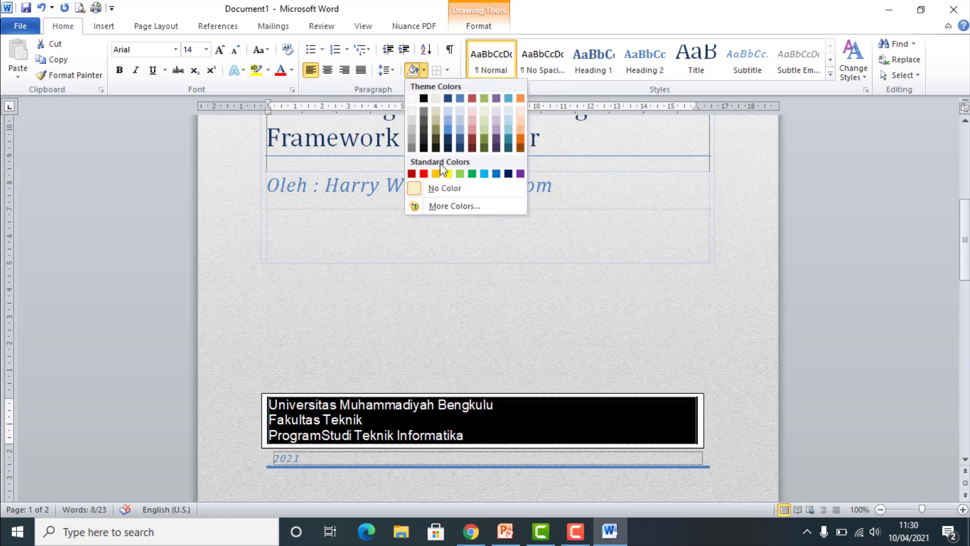
pyautogui.click(439, 189)
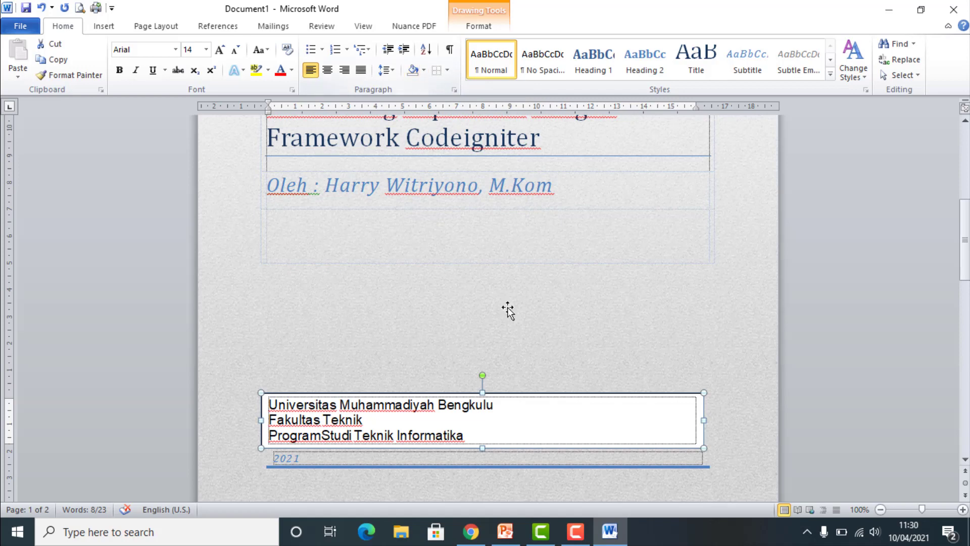
pyautogui.click(554, 338)
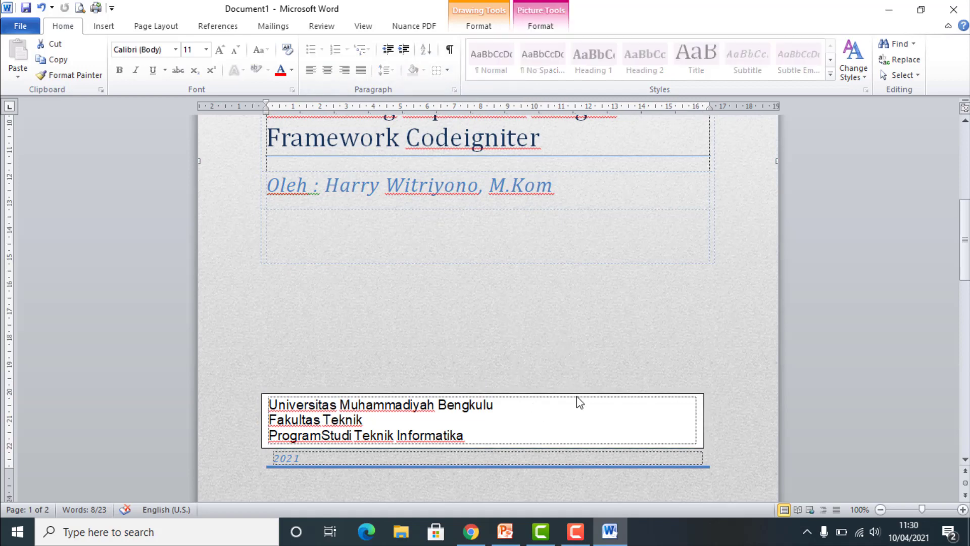
pyautogui.scroll(-3, 591, 384)
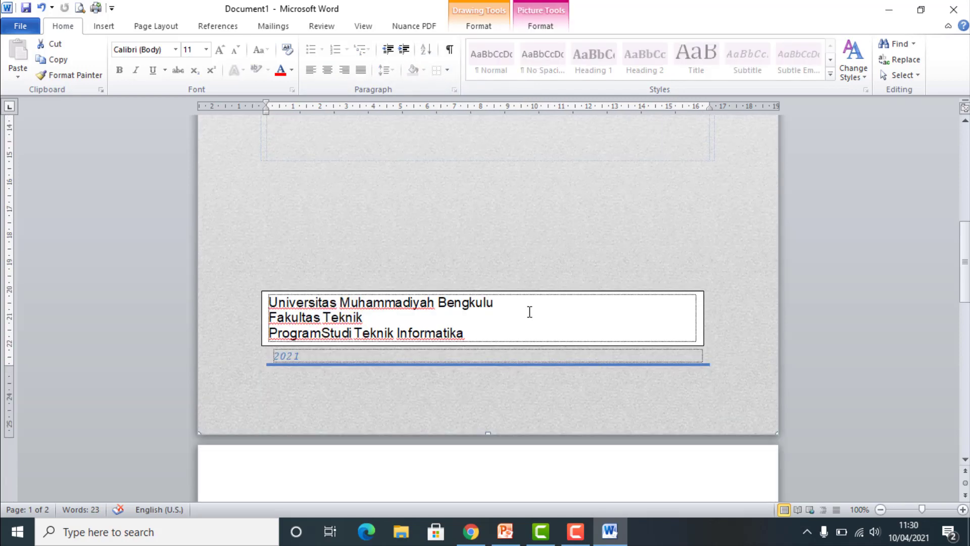
pyautogui.click(533, 319)
pyautogui.click(661, 259)
# Give the university text box a fully transparent fill (Custom colour, 100% transparency) so the cover texture shows.
pyautogui.click(446, 299)
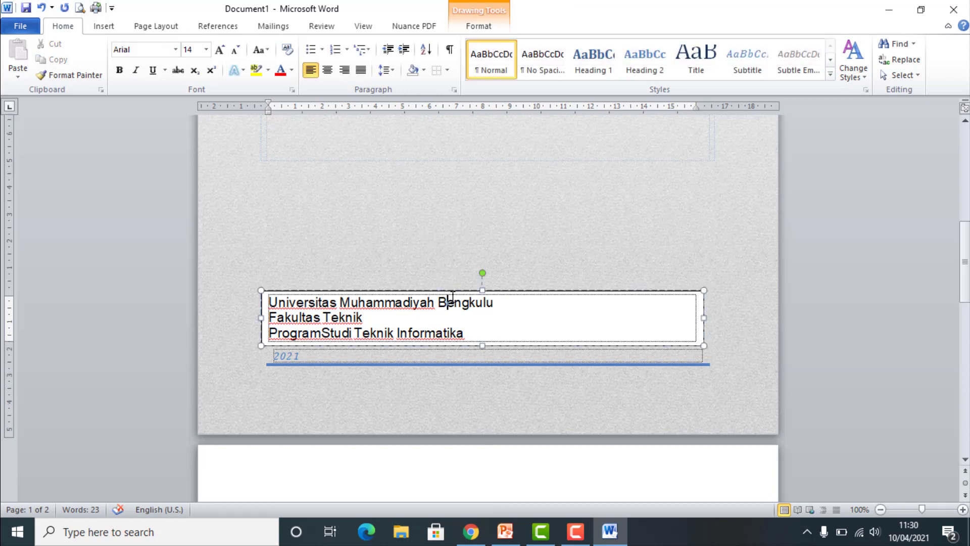
pyautogui.click(423, 70)
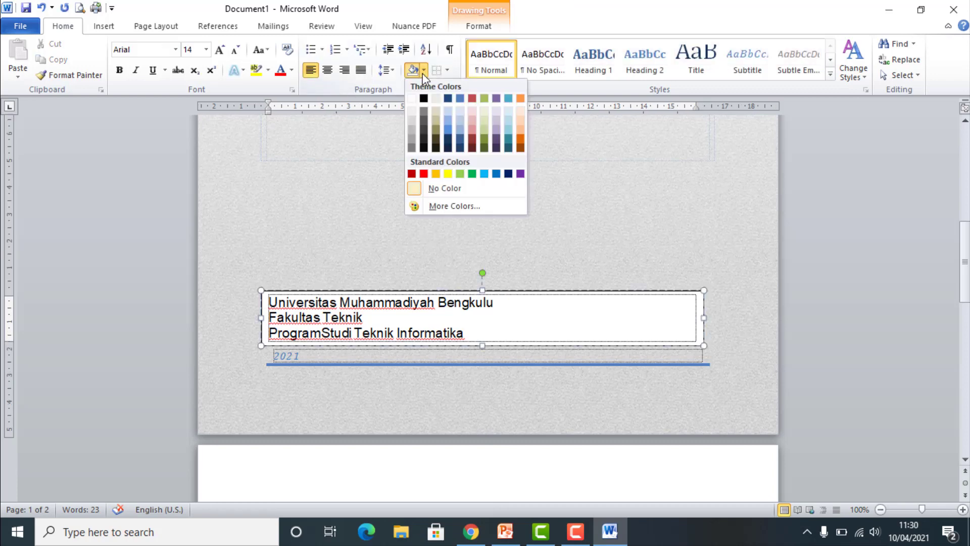
pyautogui.click(472, 205)
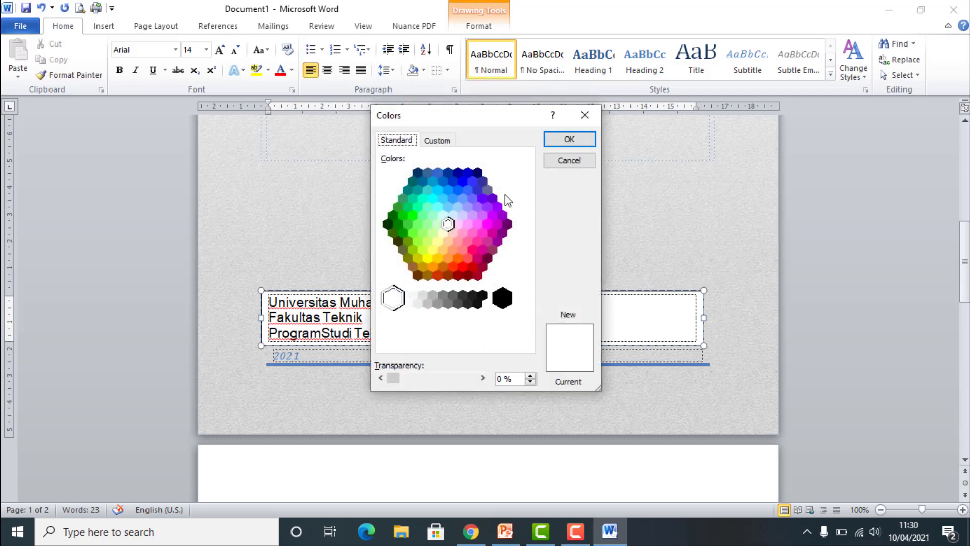
pyautogui.click(449, 141)
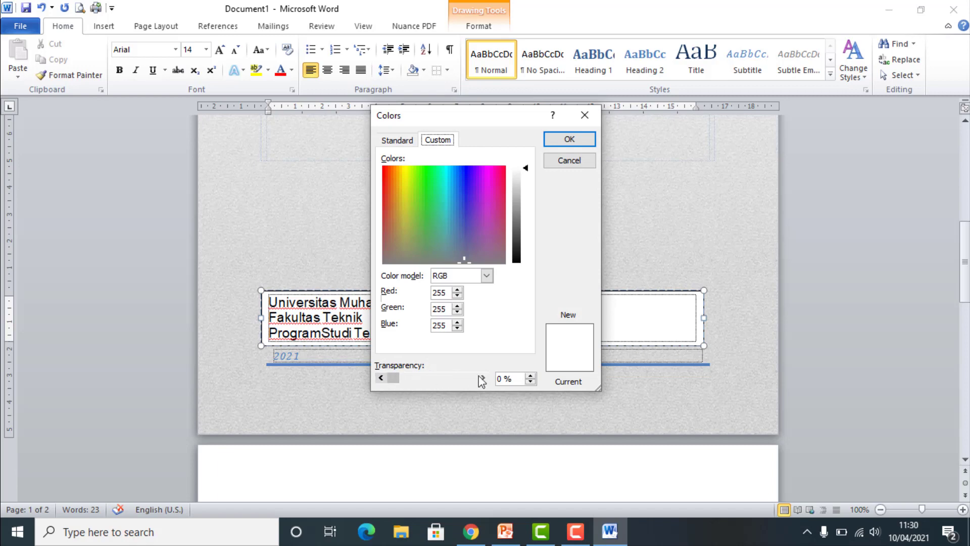
pyautogui.click(530, 376)
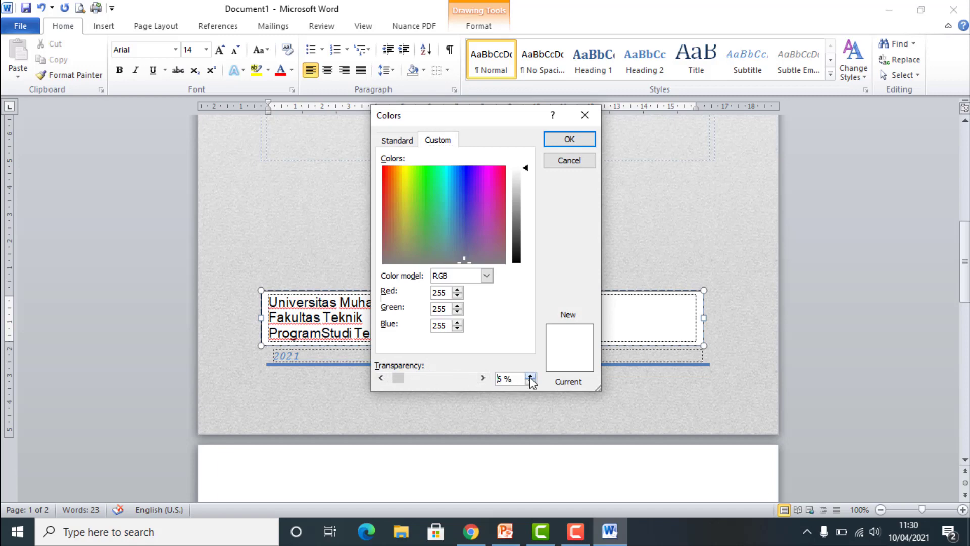
pyautogui.moveTo(530, 380); pyautogui.dragTo(530, 379)
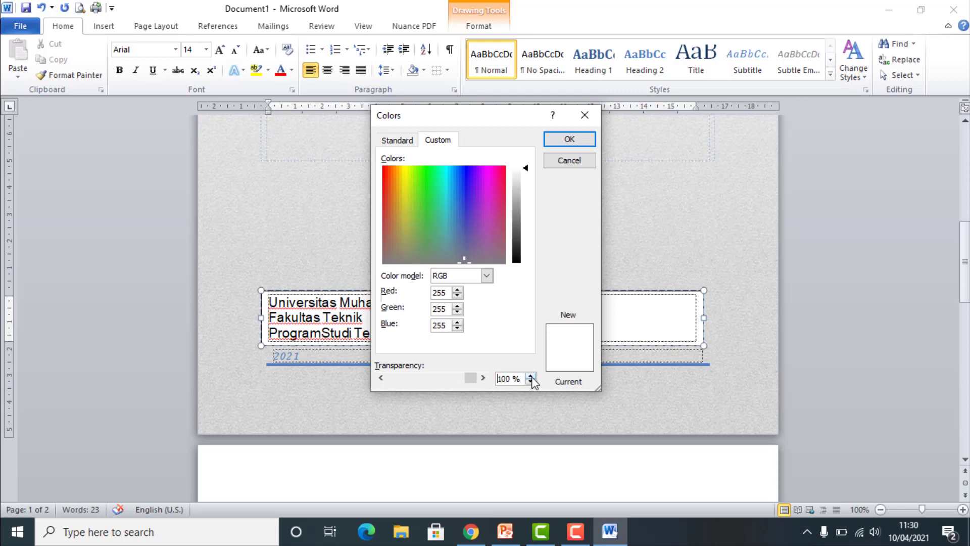
pyautogui.click(569, 143)
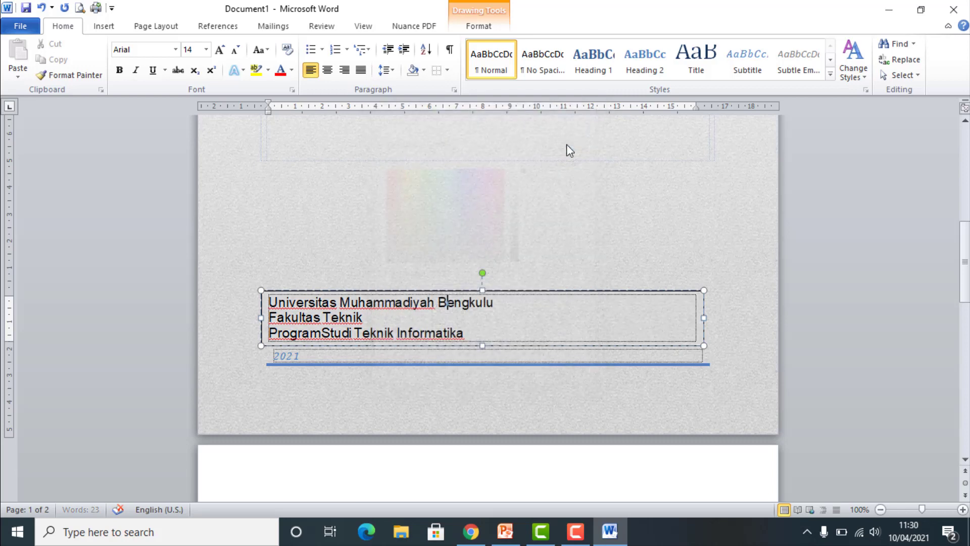
pyautogui.click(596, 249)
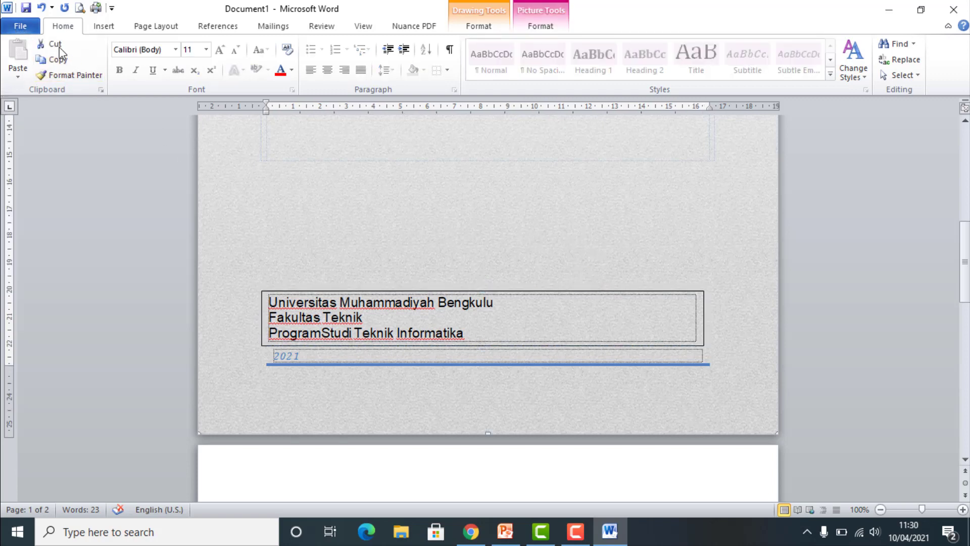
pyautogui.click(21, 25)
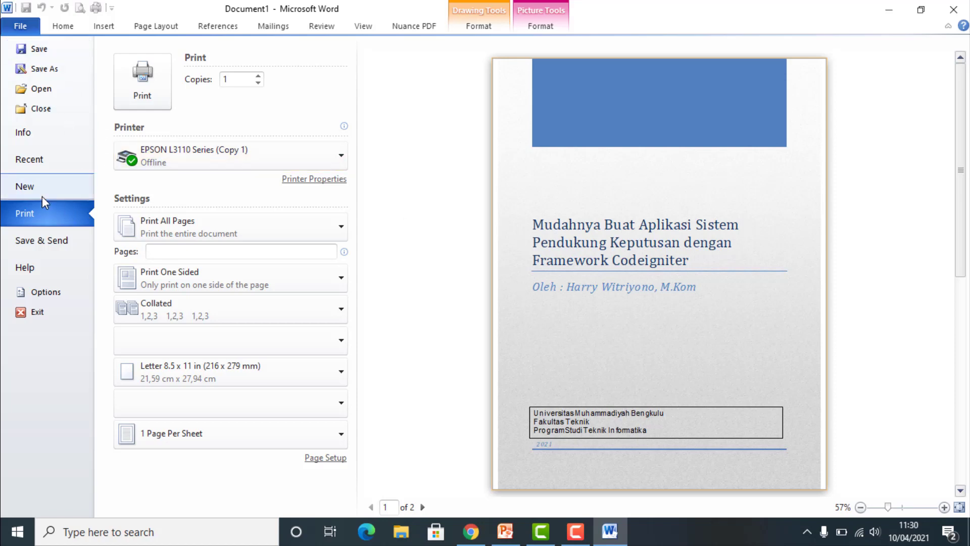
pyautogui.click(61, 29)
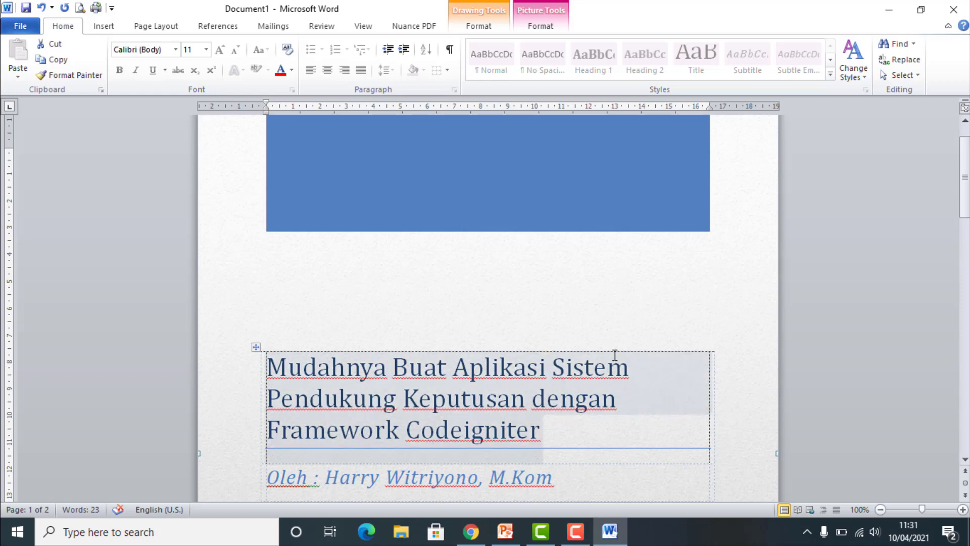
pyautogui.click(613, 349)
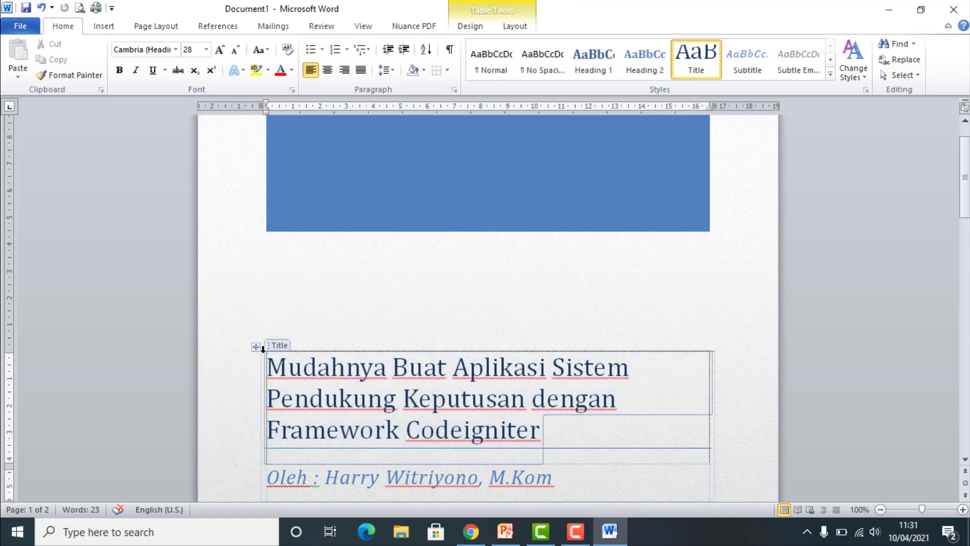
pyautogui.scroll(-3, 383, 426)
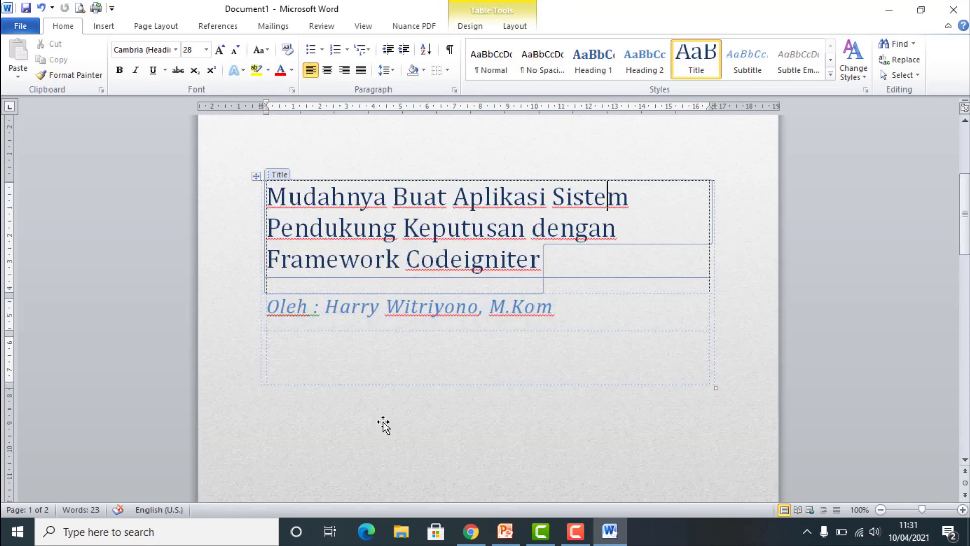
pyautogui.scroll(-3, 383, 426)
pyautogui.click(398, 345)
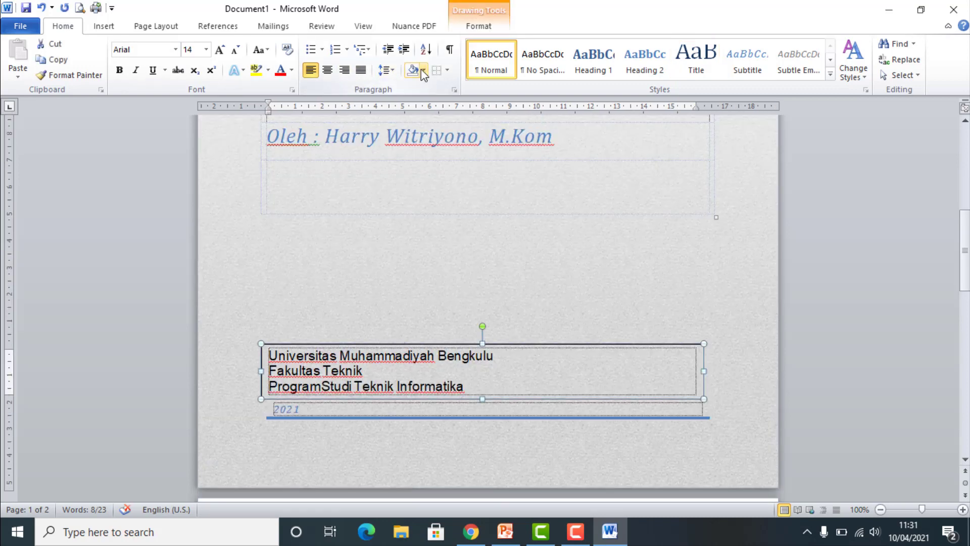
# Remove the text borders and the shape outline from the university text box.
pyautogui.click(447, 71)
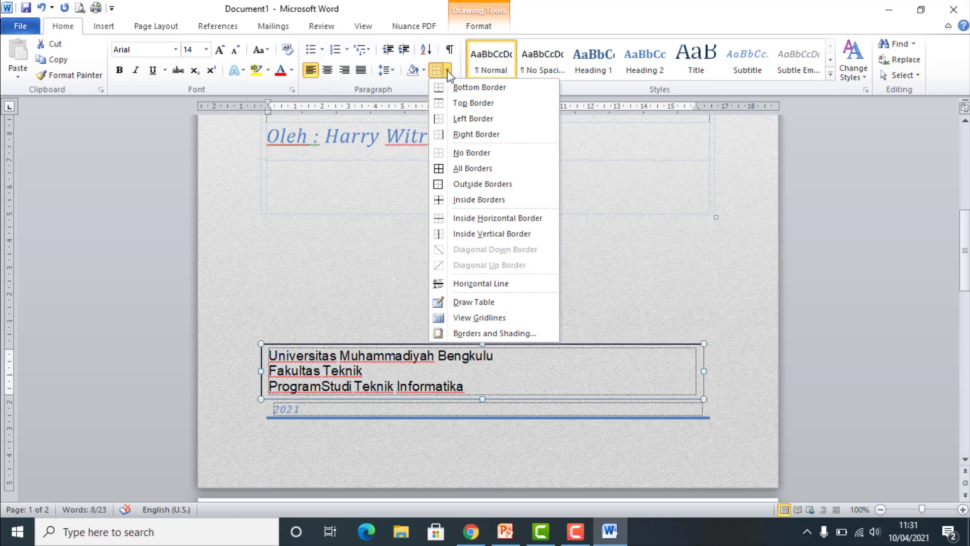
pyautogui.click(472, 152)
pyautogui.click(475, 28)
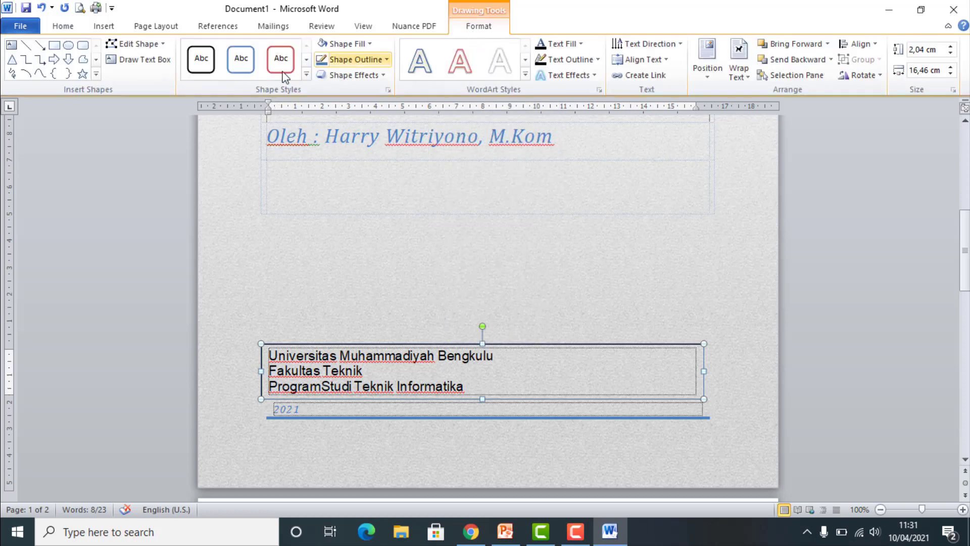
pyautogui.click(387, 60)
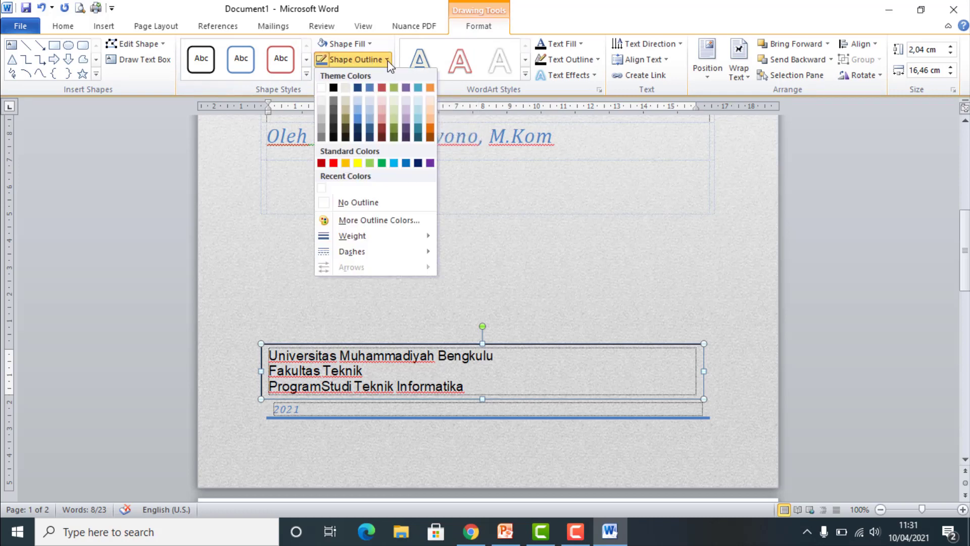
pyautogui.click(342, 202)
# Stretch the university text box's top edge upward until it is 2.91 cm tall.
pyautogui.click(548, 281)
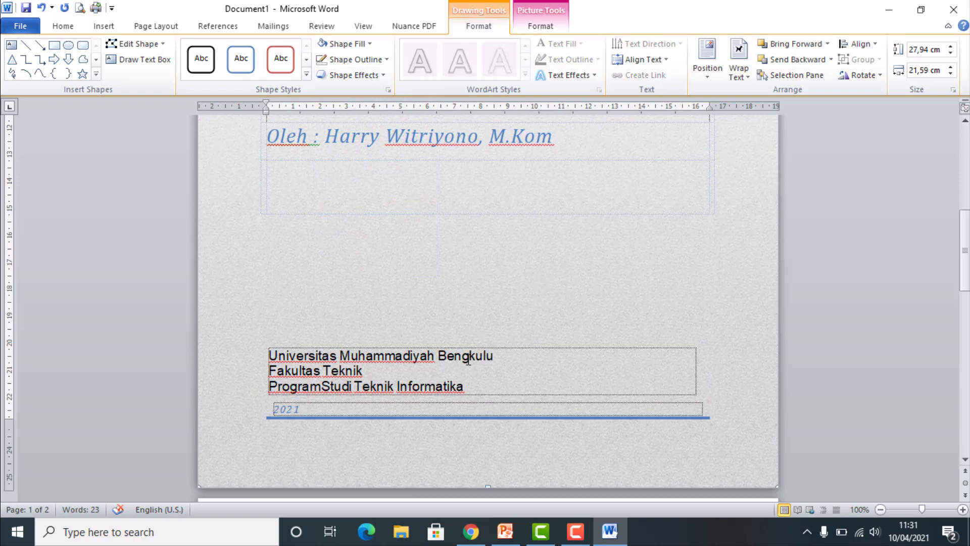
pyautogui.click(481, 343)
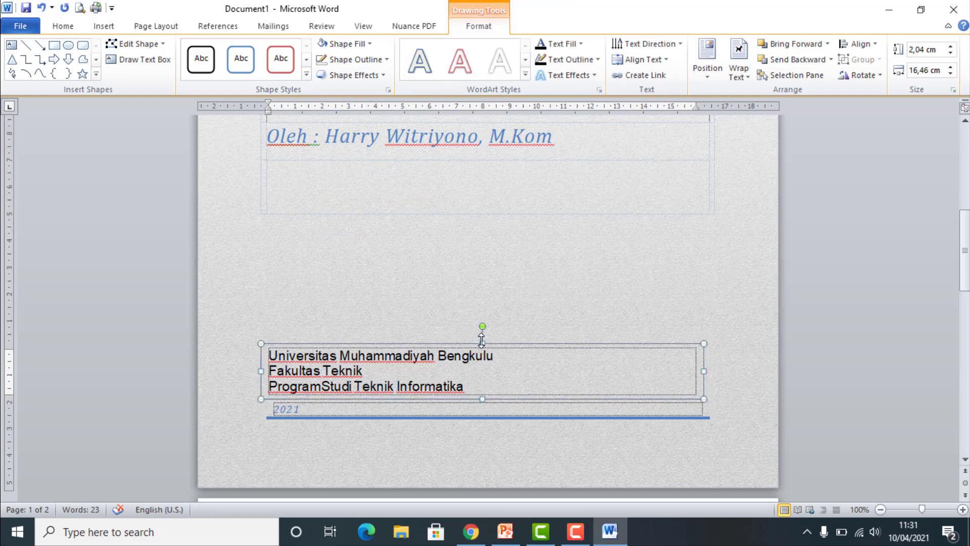
pyautogui.moveTo(480, 320); pyautogui.dragTo(481, 320)
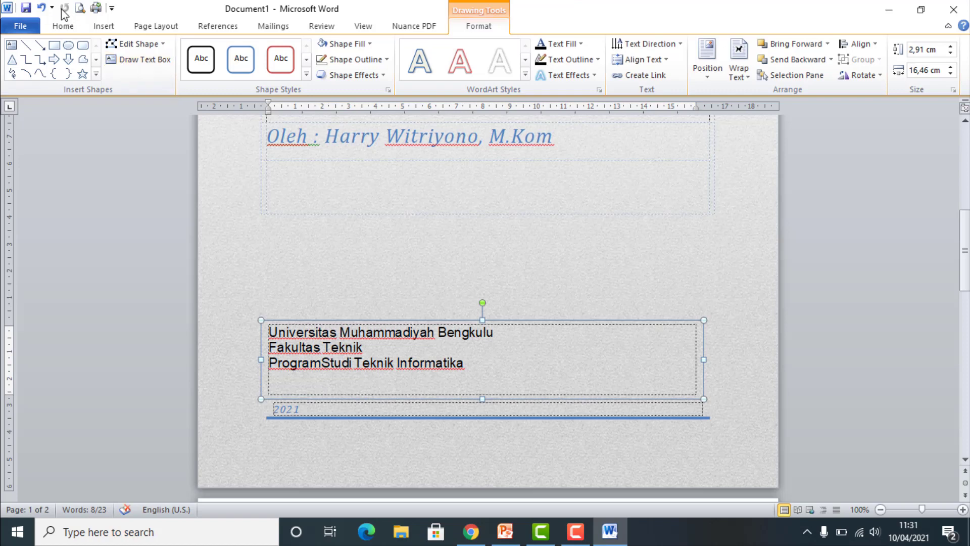
# Save as 'Mudahnya Buat Aplikasi Sistem Pendukung Keputusan dengan Framework Codeigniter.docx', then place the caret on page 2.
pyautogui.hotkey('ctrl', 's')
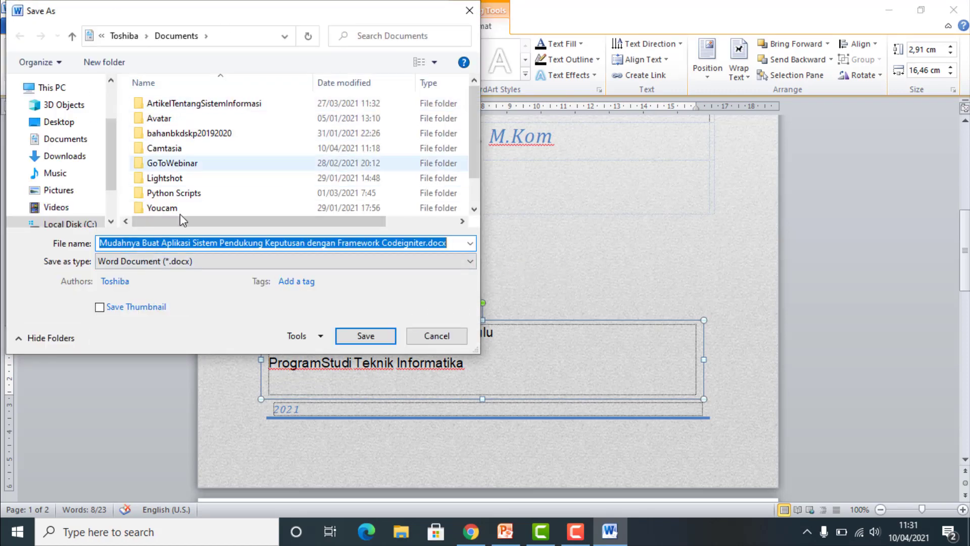
pyautogui.click(382, 342)
pyautogui.scroll(5, 550, 314)
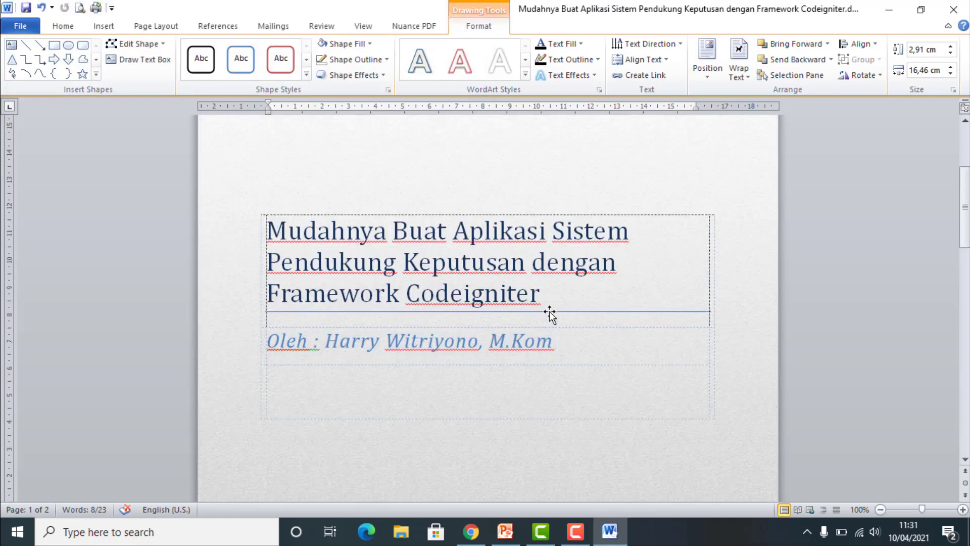
pyautogui.scroll(-3, 550, 314)
pyautogui.scroll(-3, 550, 313)
pyautogui.scroll(-3, 550, 314)
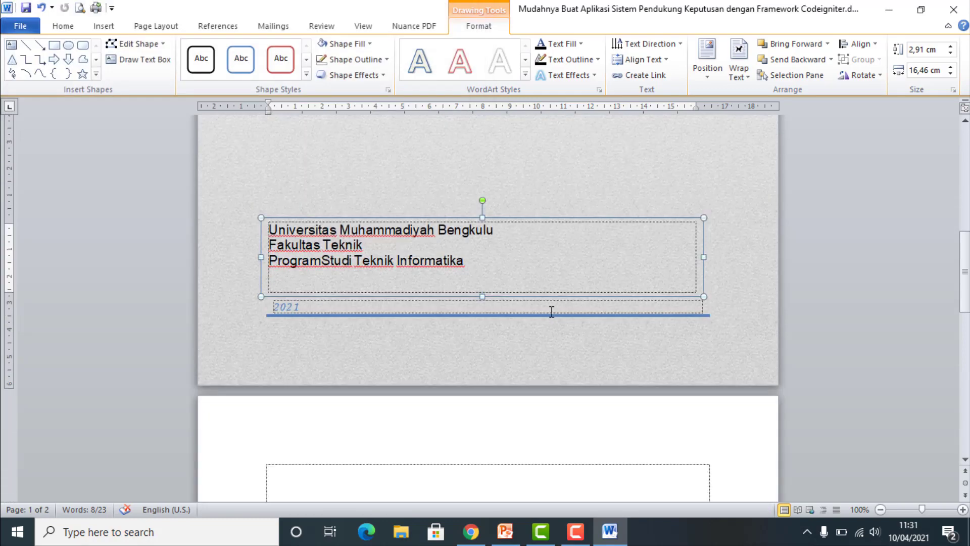
pyautogui.scroll(-2, 550, 314)
pyautogui.scroll(-3, 550, 313)
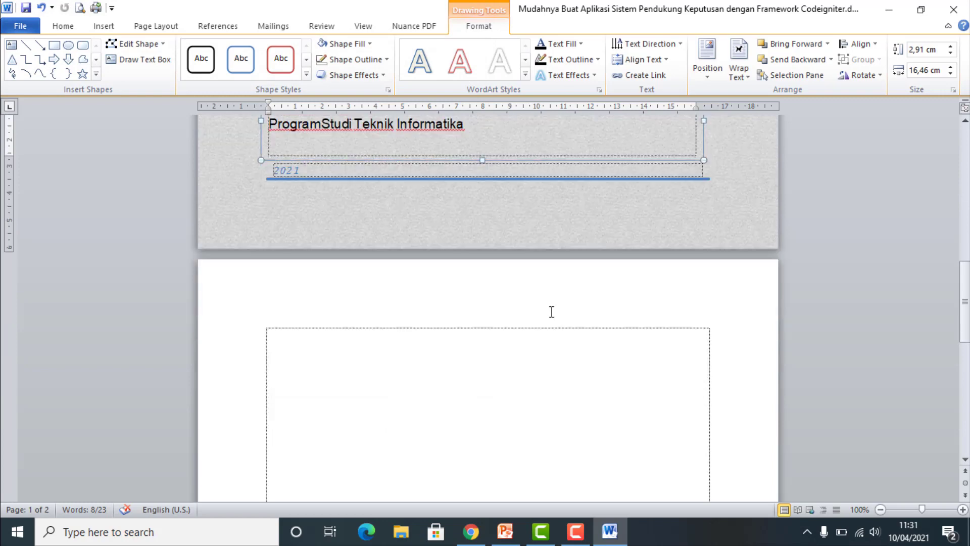
pyautogui.click(457, 351)
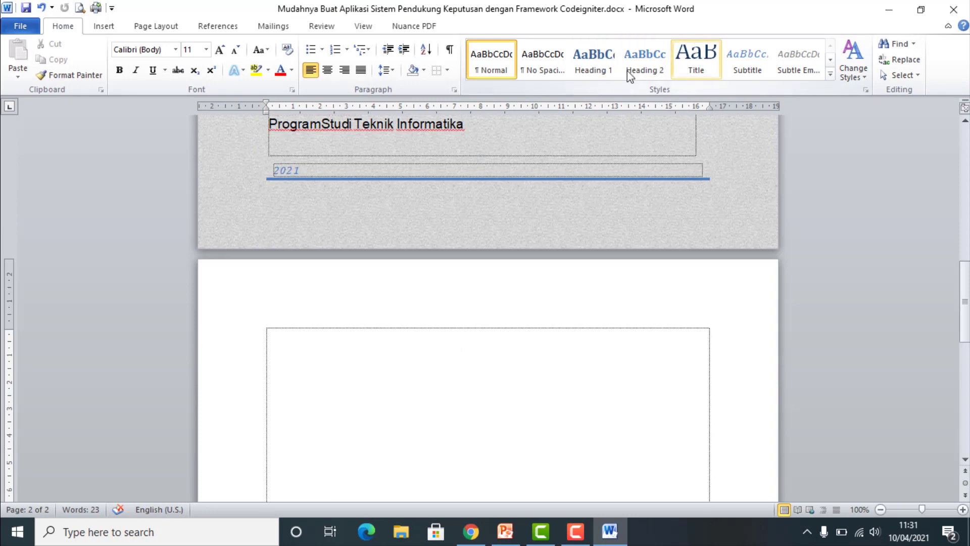
# Apply Heading 1 to page 2's first line, checking Page Layout breaks without adding one.
pyautogui.click(593, 72)
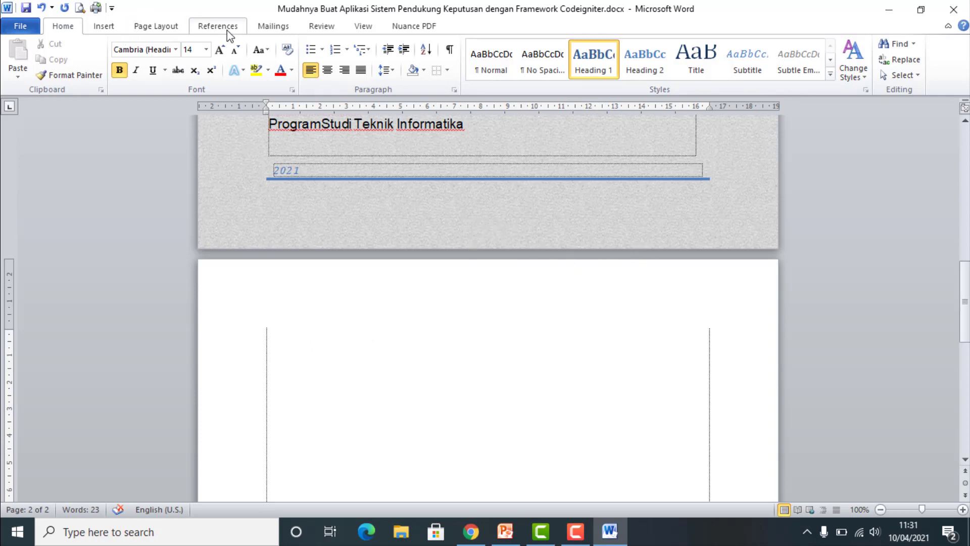
pyautogui.click(156, 27)
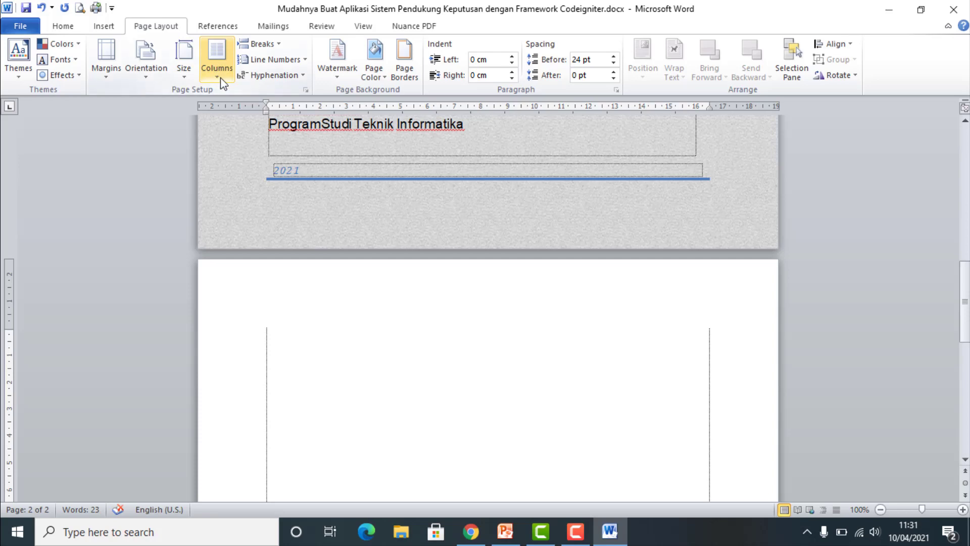
pyautogui.click(279, 44)
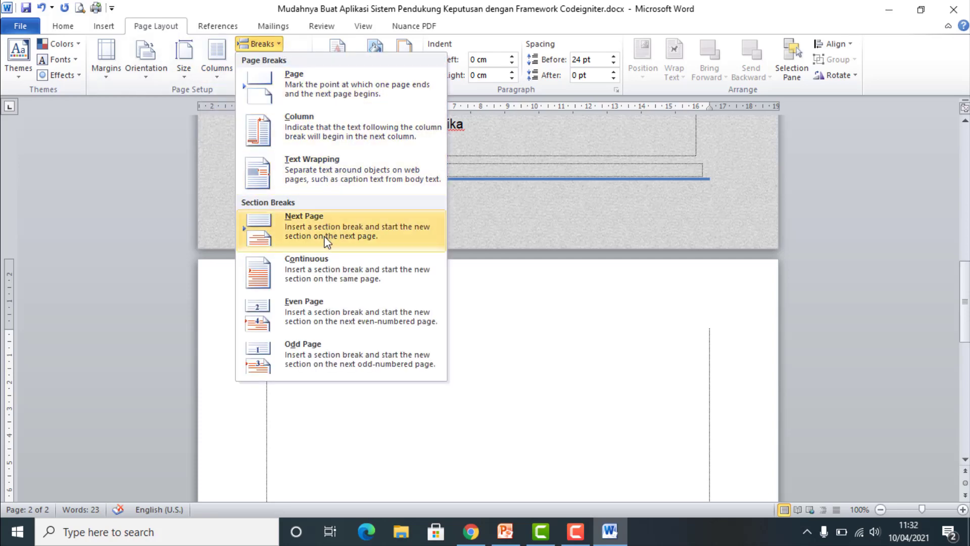
pyautogui.click(298, 220)
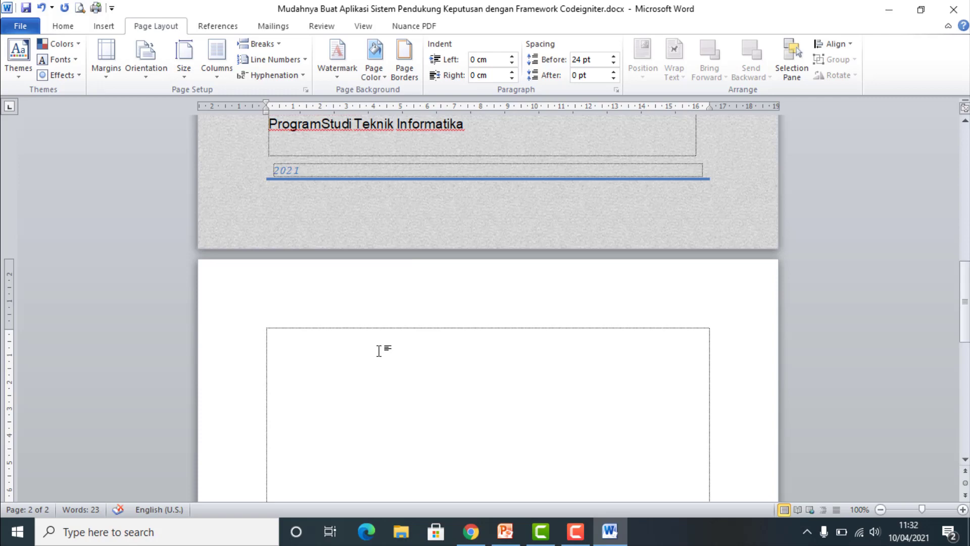
pyautogui.click(348, 148)
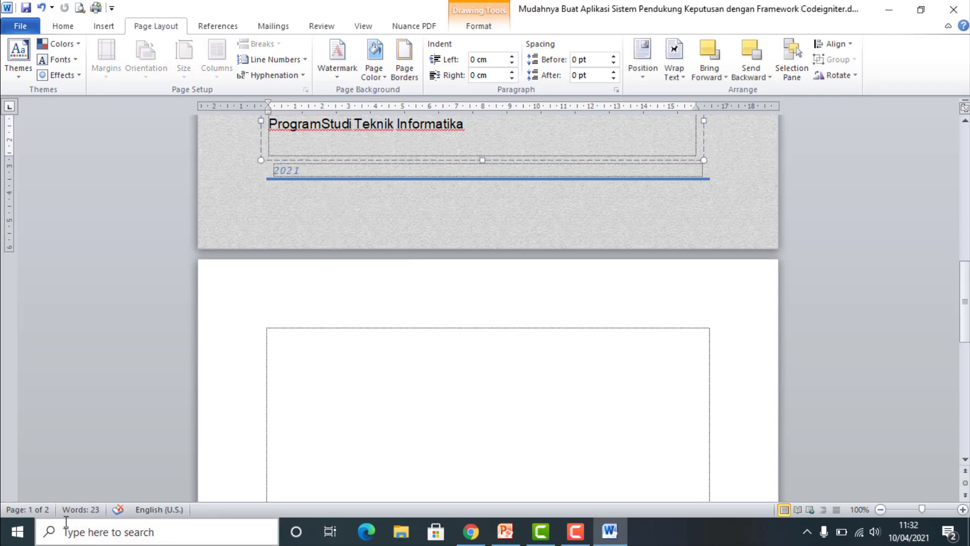
pyautogui.click(333, 350)
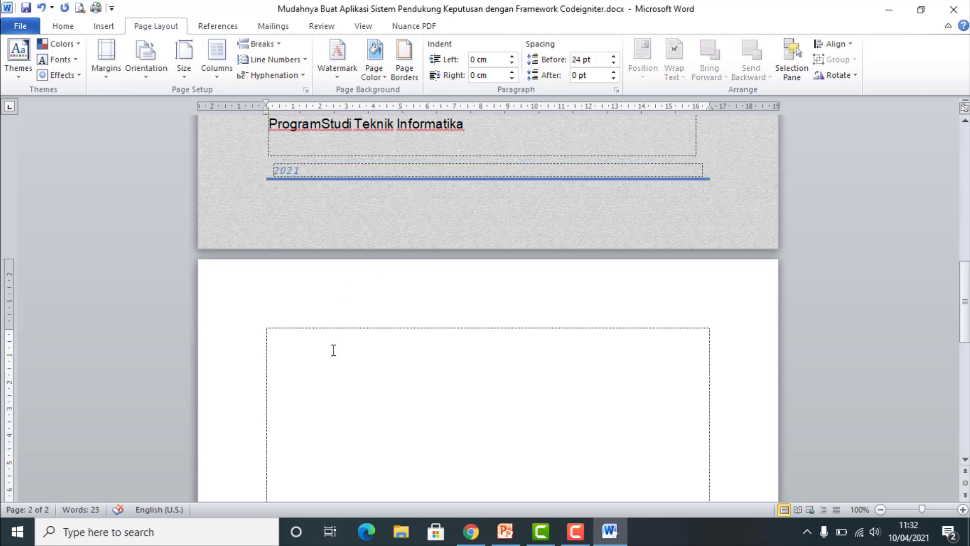
# Reapply Heading 1 to the page-2 line after briefly toggling the Navigation Pane.
pyautogui.scroll(-4, 429, 335)
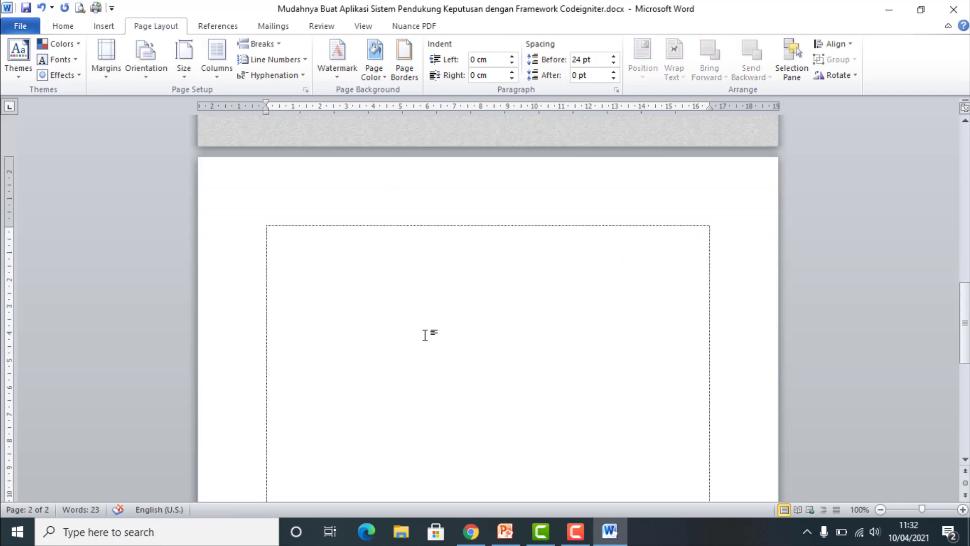
pyautogui.scroll(-1, 426, 335)
pyautogui.scroll(3, 426, 335)
pyautogui.scroll(1, 426, 335)
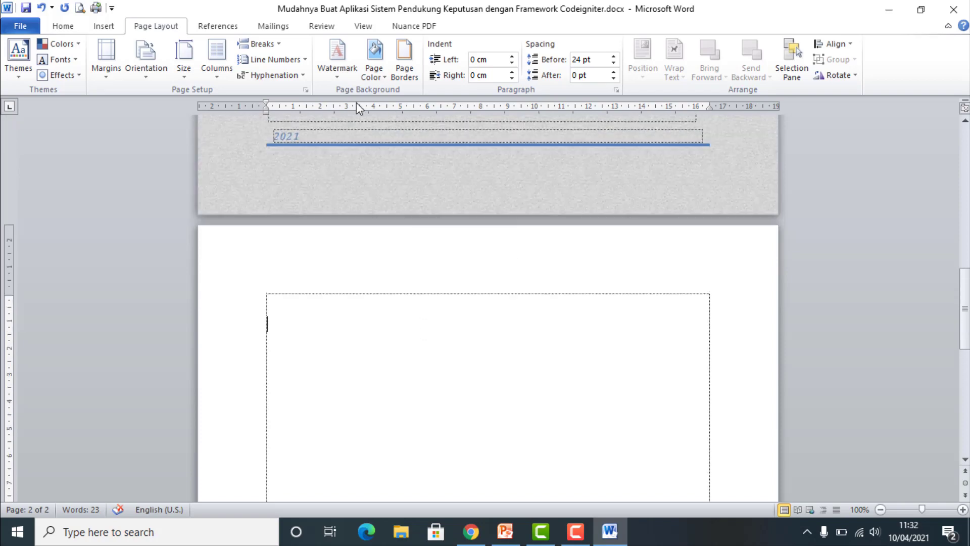
pyautogui.click(63, 26)
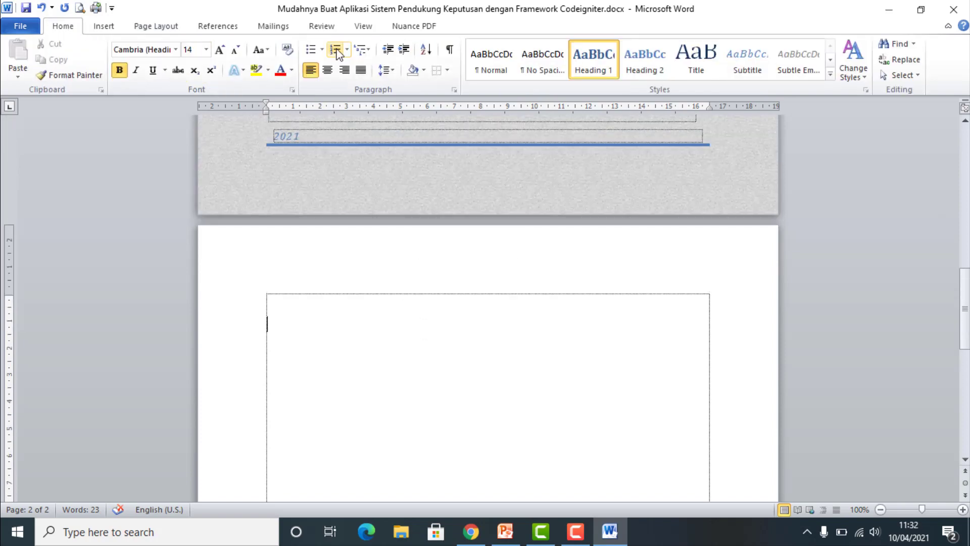
pyautogui.click(360, 26)
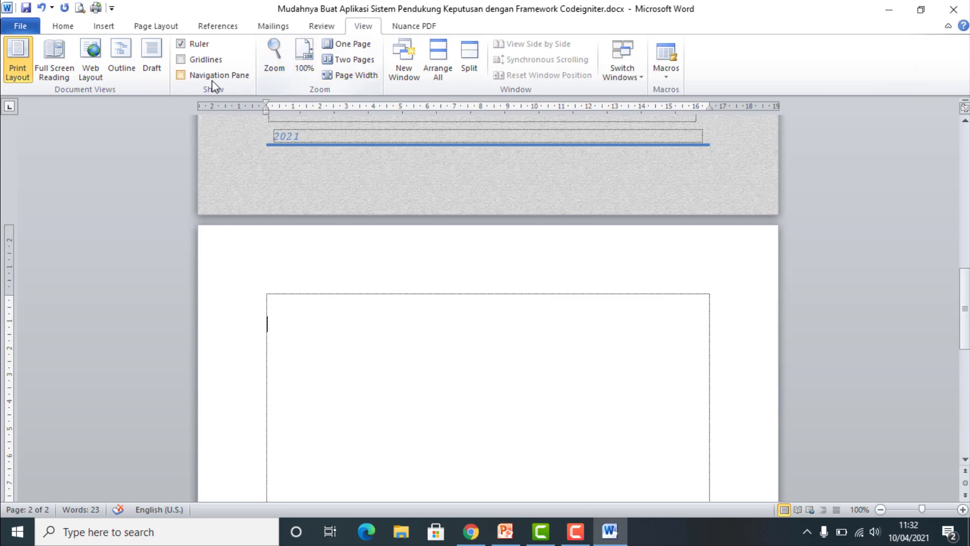
pyautogui.click(181, 76)
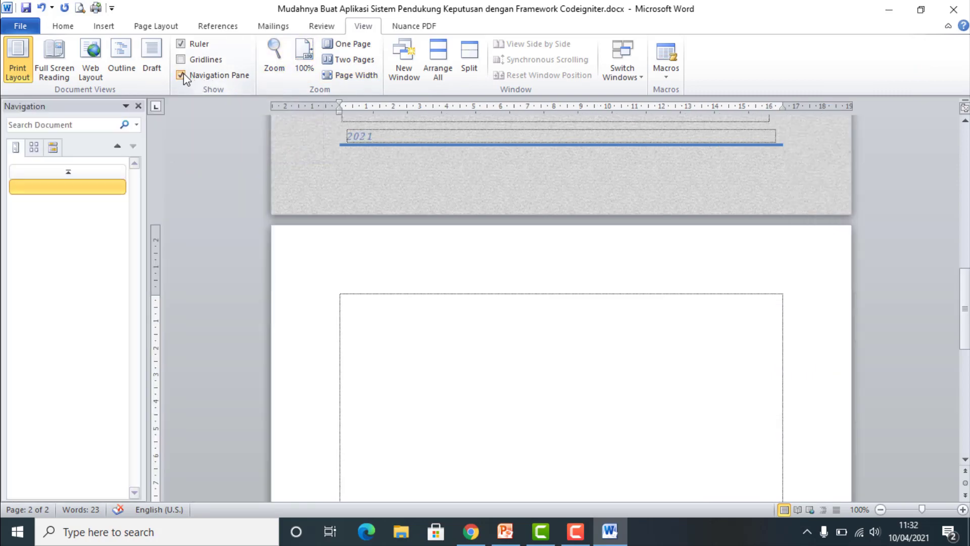
pyautogui.click(183, 75)
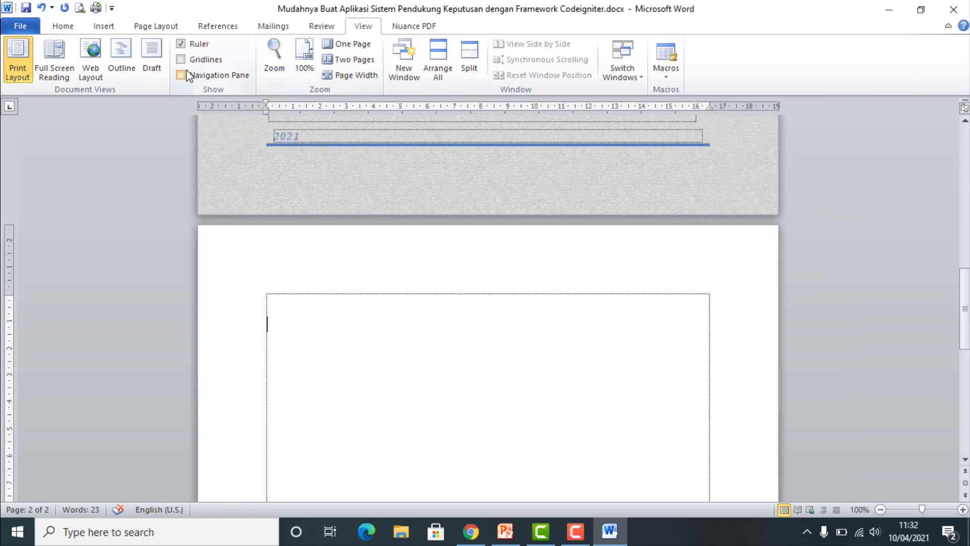
pyautogui.click(62, 28)
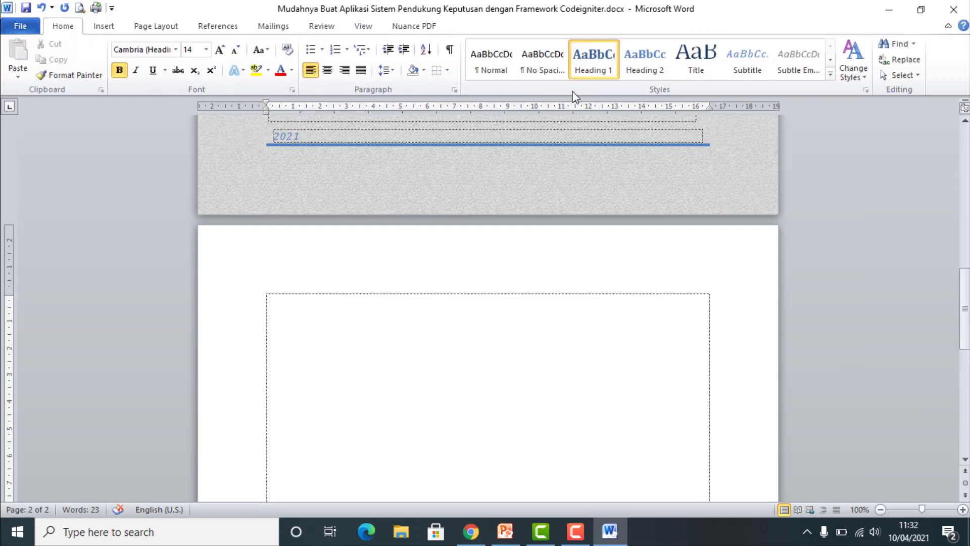
pyautogui.click(599, 66)
# Format the heading line in Automatic-colour Arial, centred, ready to update Heading 1.
pyautogui.click(292, 75)
pyautogui.click(326, 86)
pyautogui.click(175, 49)
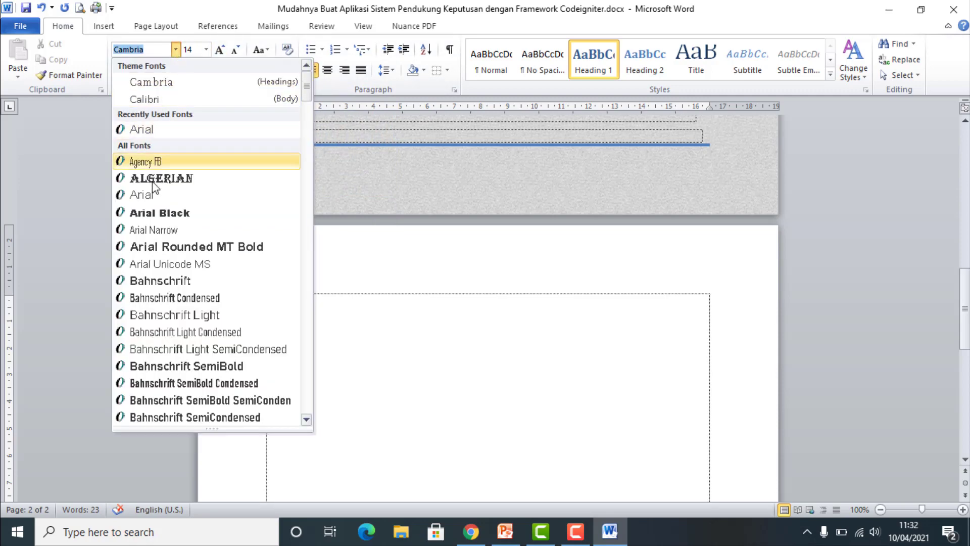
pyautogui.click(146, 195)
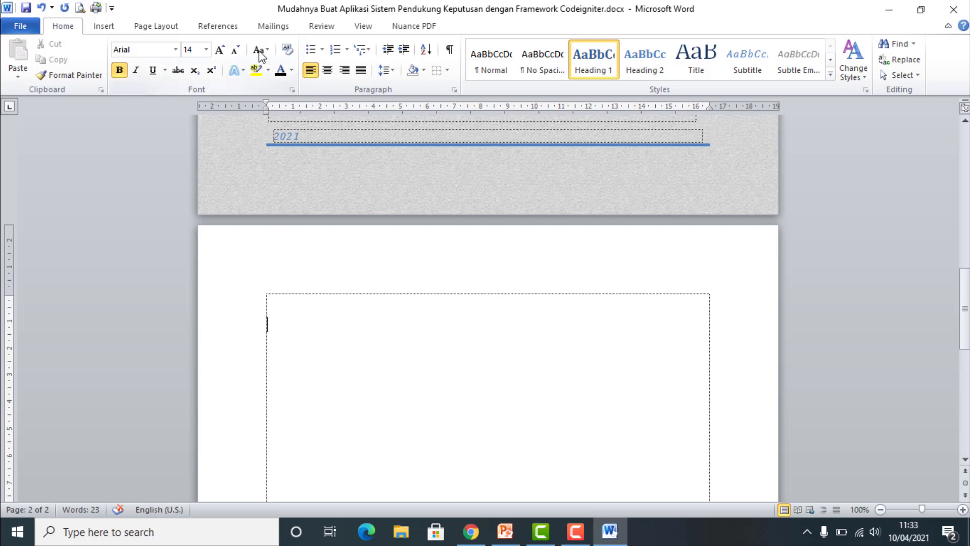
pyautogui.click(327, 71)
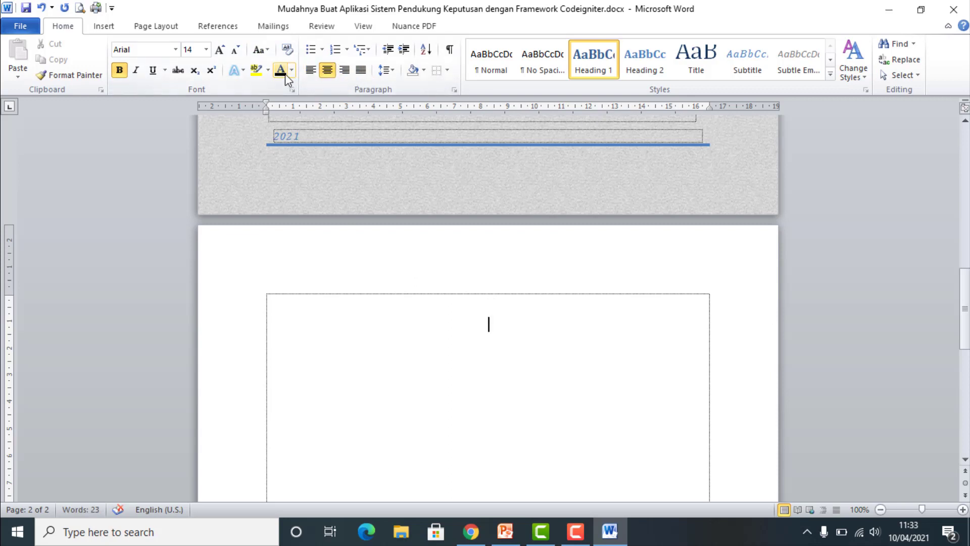
pyautogui.rightClick(607, 67)
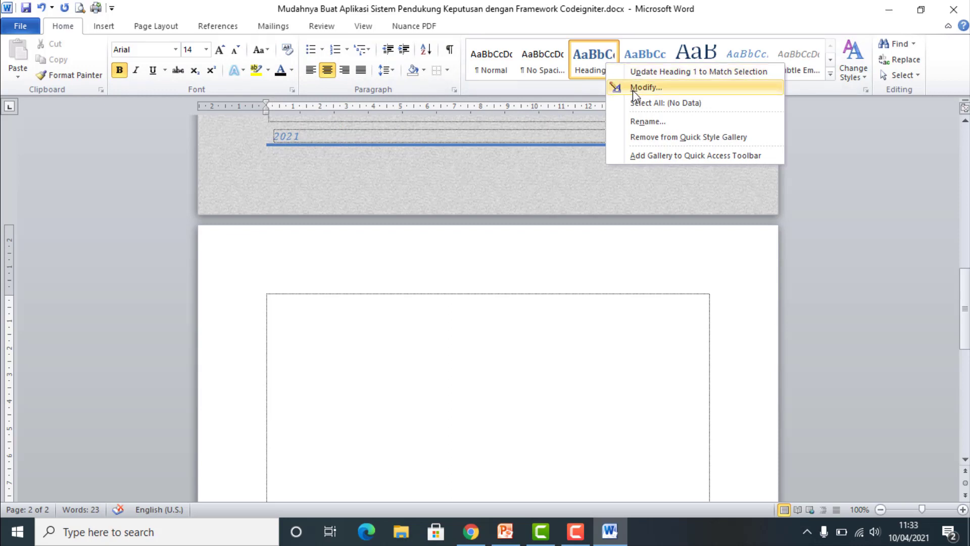
# Update Heading 1 to match, then type the heading 'Kata Pengantar' on page 2.
pyautogui.click(672, 71)
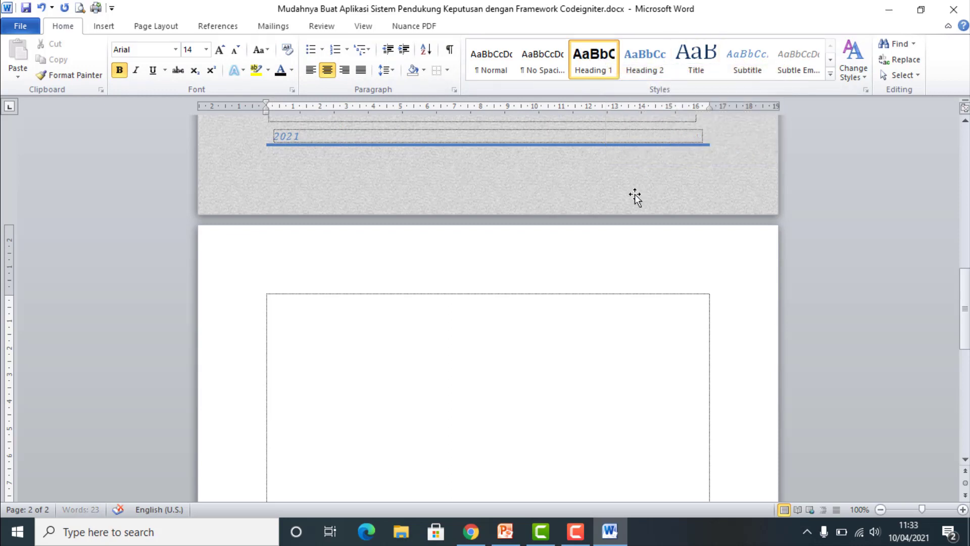
pyautogui.click(549, 323)
pyautogui.write('Daft')
pyautogui.press('BackSpace')
pyautogui.press('BackSpace')
pyautogui.press('BackSpace')
pyautogui.press('BackSpace')
pyautogui.write('Kata Penga')
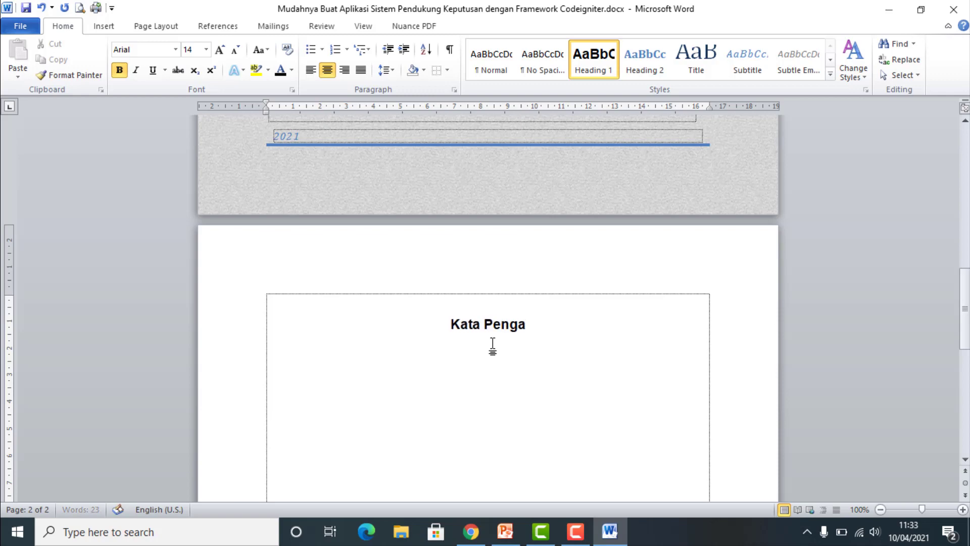
pyautogui.write('ntar')
pyautogui.scroll(-2, 493, 347)
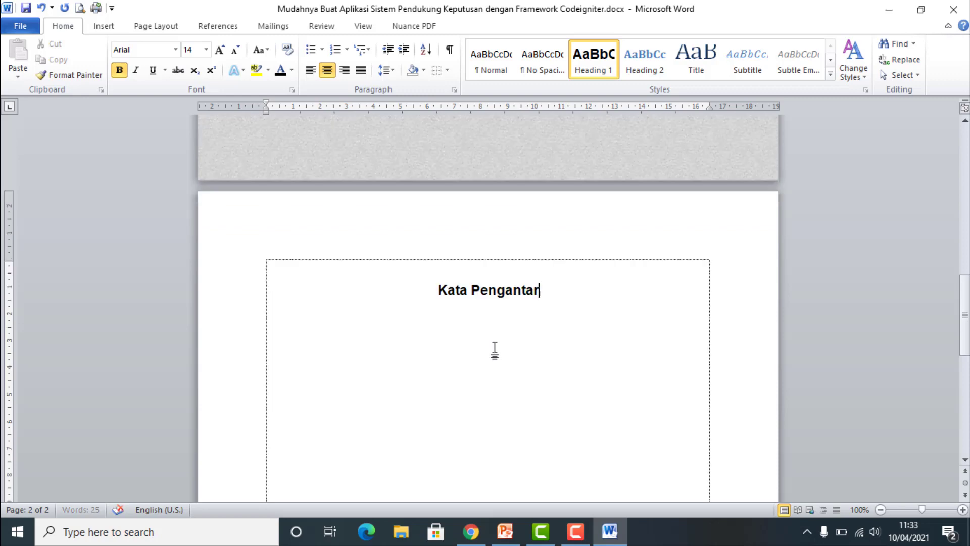
pyautogui.click(526, 333)
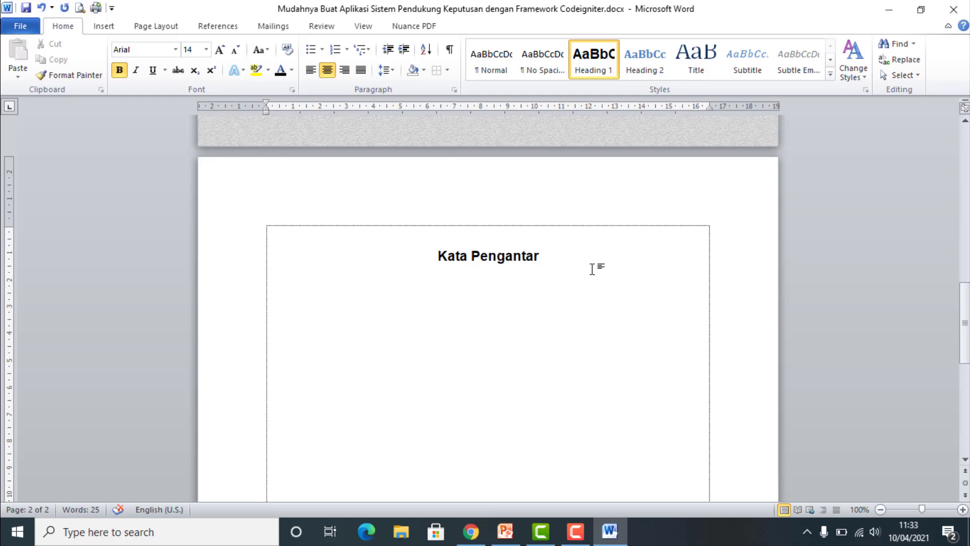
# Start a justified Arial 12 body line below the heading and update Normal to match.
pyautogui.press('Return')
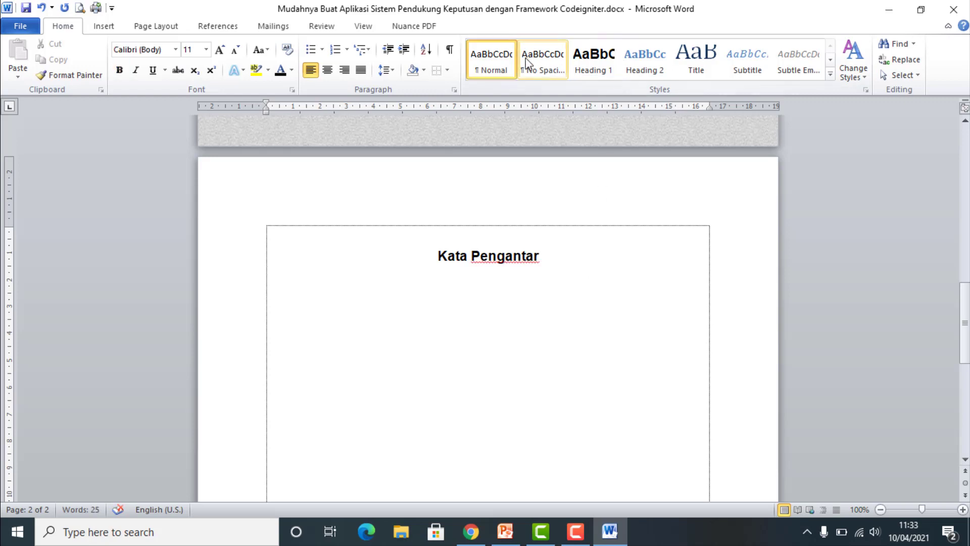
pyautogui.click(361, 71)
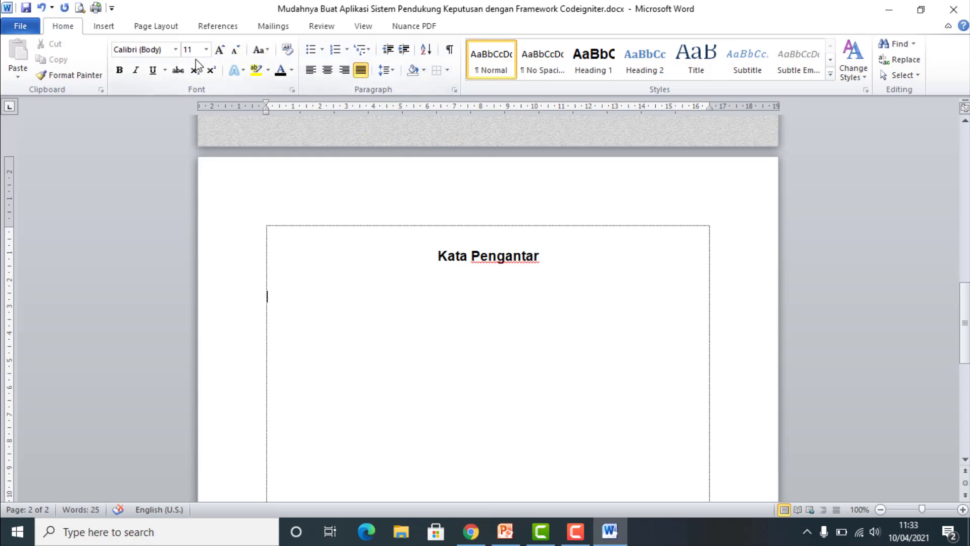
pyautogui.click(176, 50)
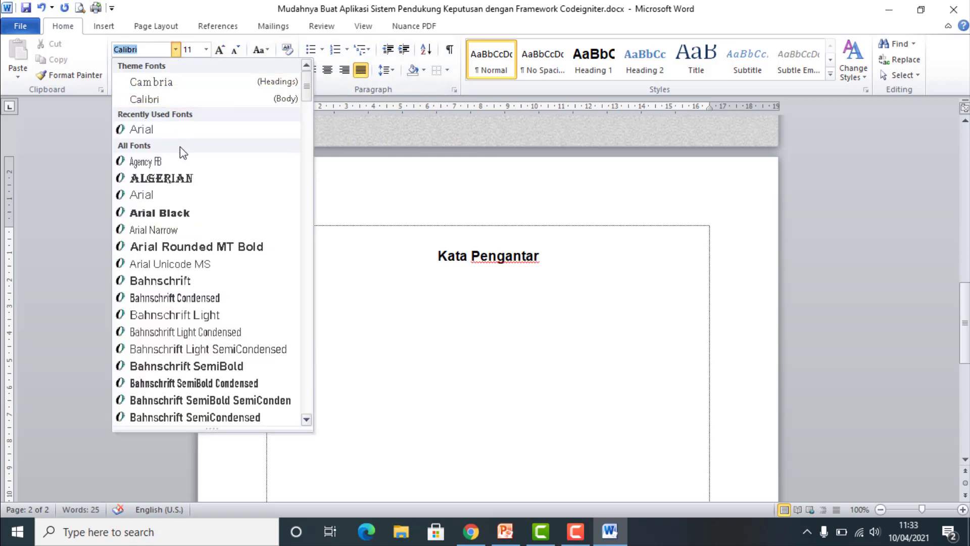
pyautogui.click(188, 132)
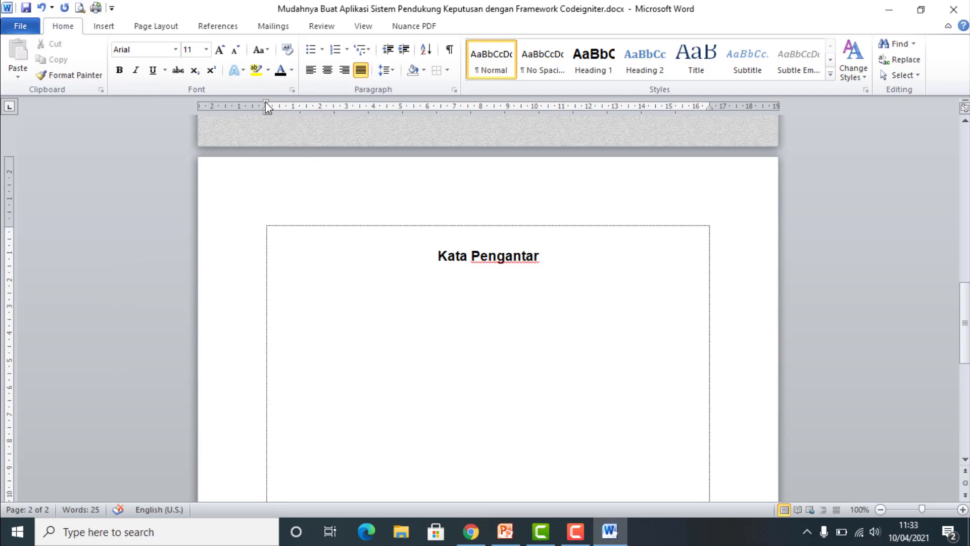
pyautogui.moveTo(266, 102); pyautogui.dragTo(293, 102)
pyautogui.click(221, 50)
pyautogui.rightClick(498, 73)
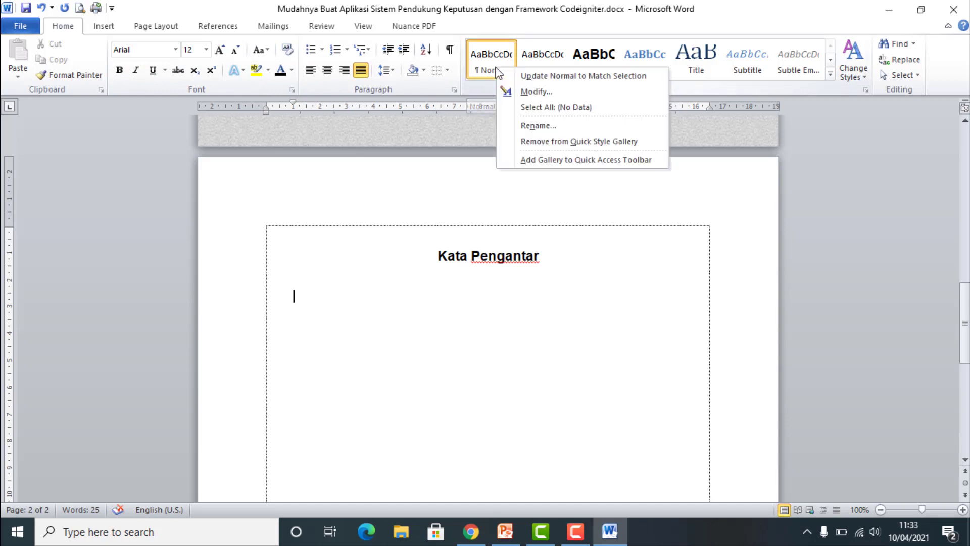
pyautogui.click(529, 77)
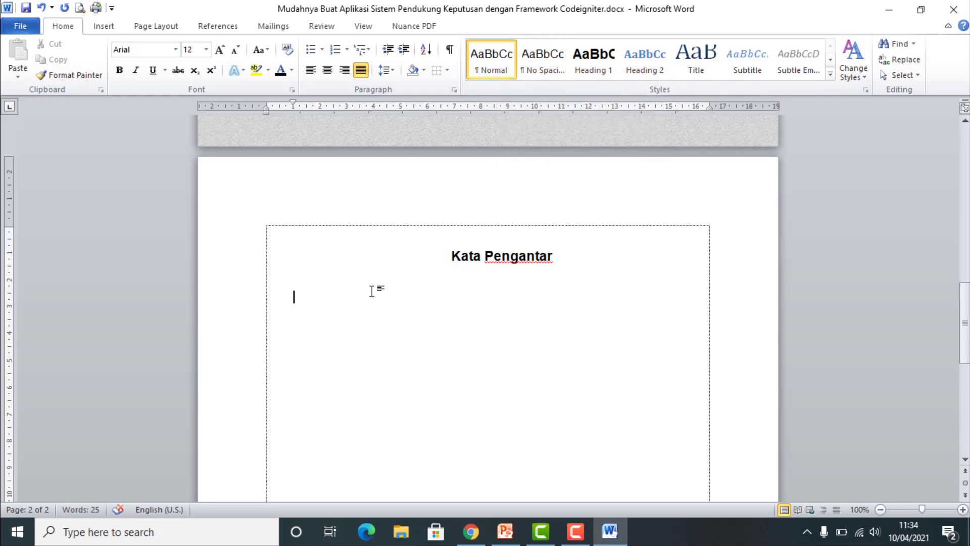
# Remove the first-line indent from the body line and update the Normal style again.
pyautogui.click(493, 261)
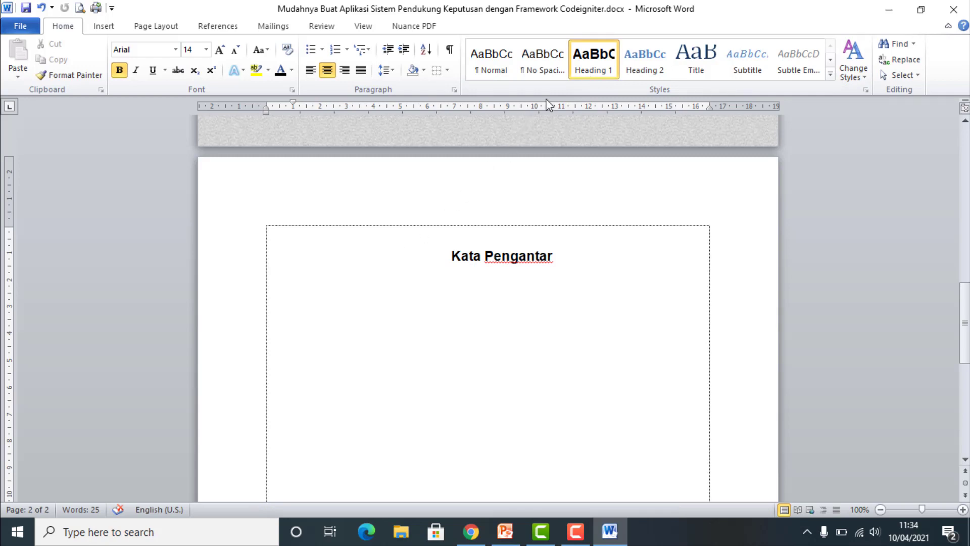
pyautogui.click(376, 301)
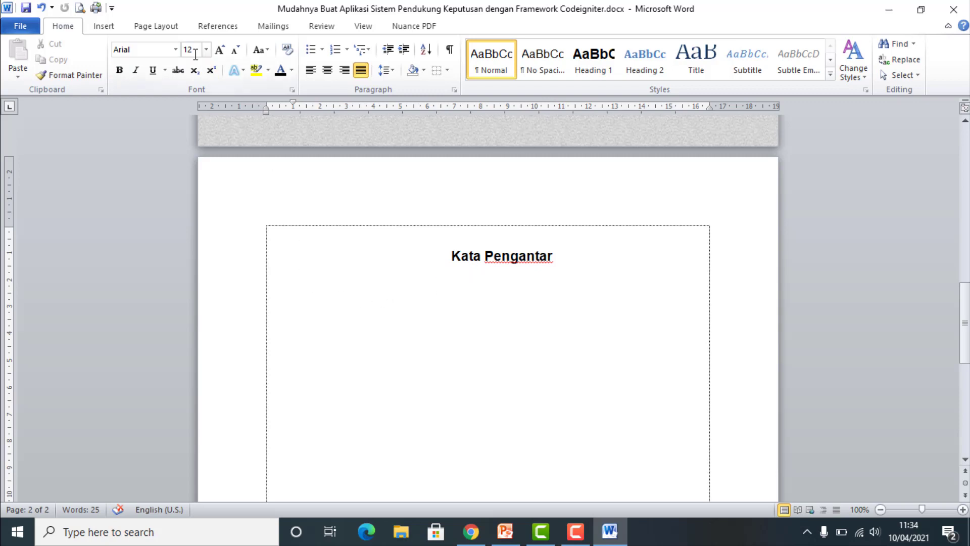
pyautogui.moveTo(294, 103); pyautogui.dragTo(266, 104)
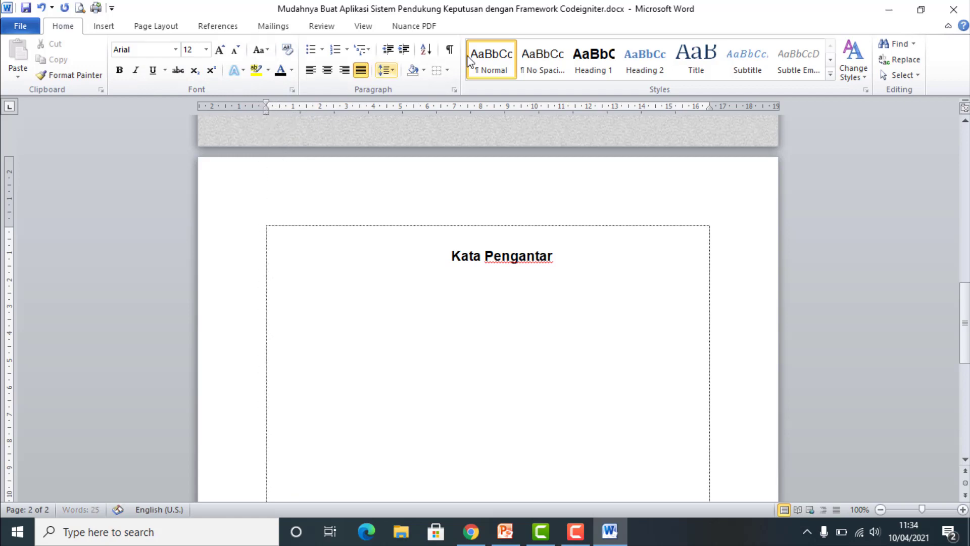
pyautogui.rightClick(501, 64)
pyautogui.click(533, 74)
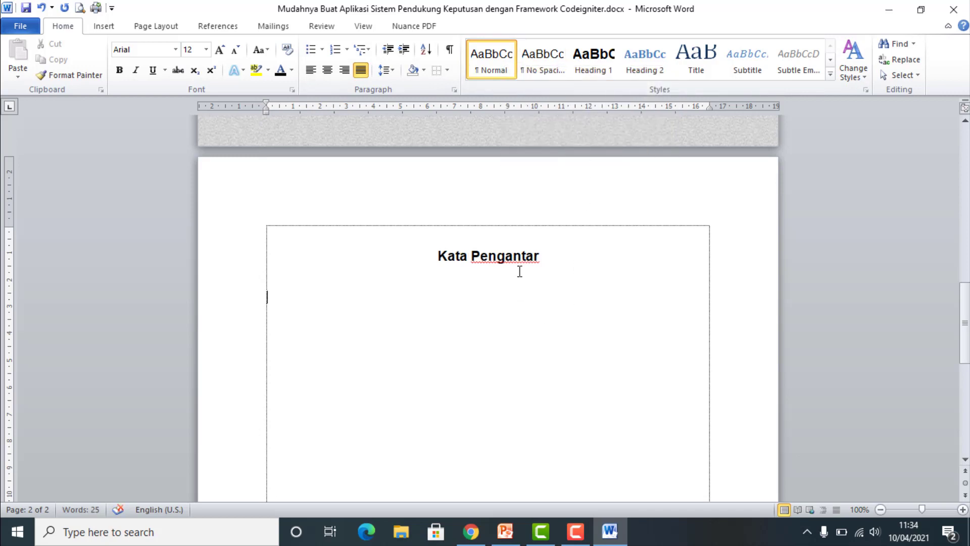
pyautogui.click(523, 256)
pyautogui.click(515, 291)
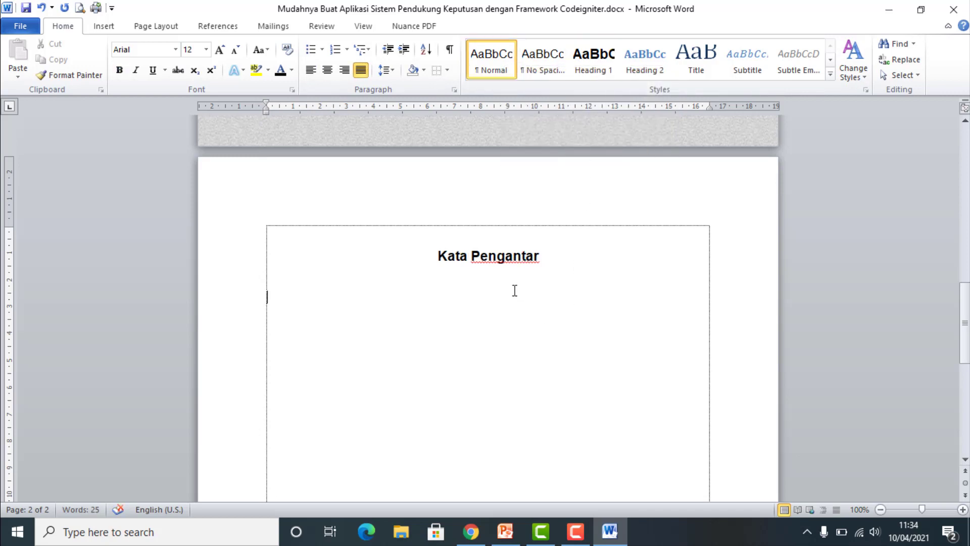
pyautogui.click(526, 253)
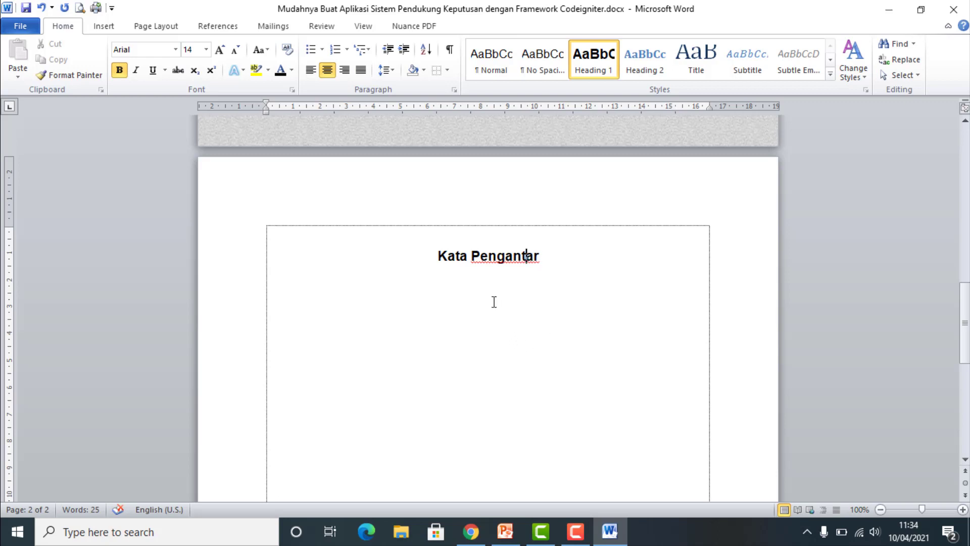
pyautogui.click(465, 289)
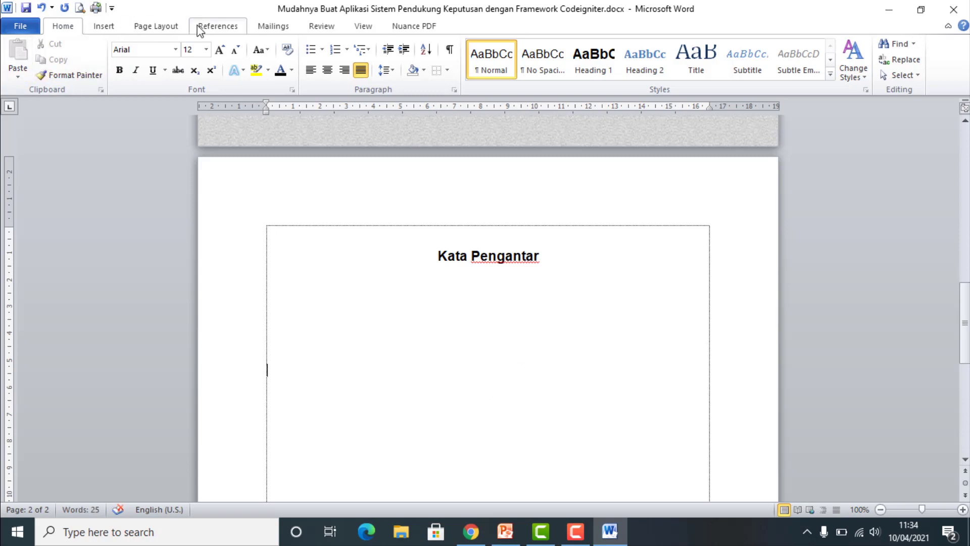
# Insert a page break after the Kata Pengantar page.
pyautogui.click(168, 29)
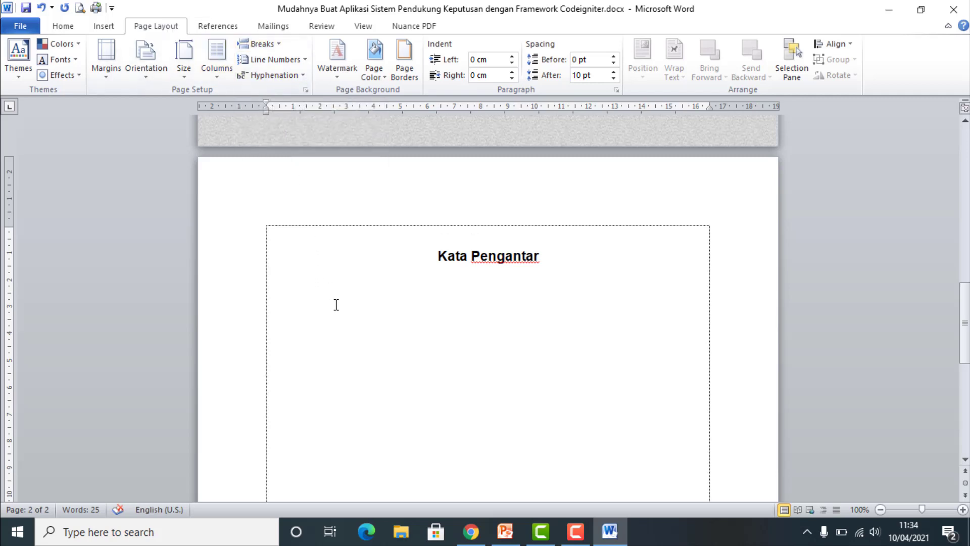
pyautogui.click(274, 45)
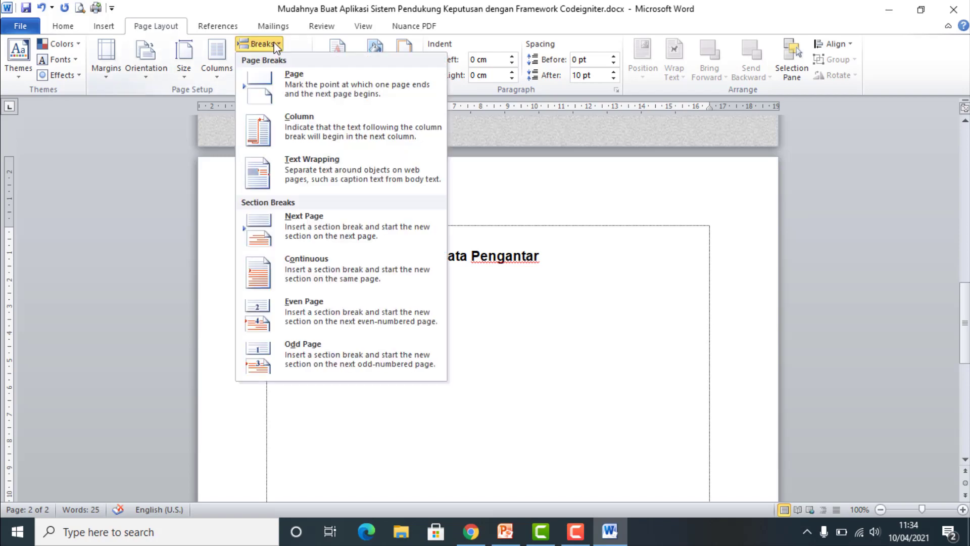
pyautogui.click(287, 81)
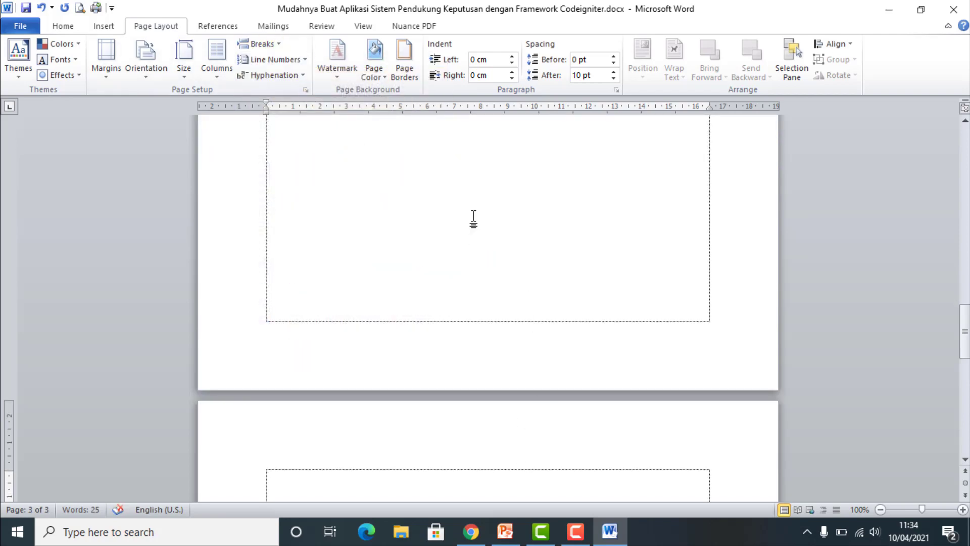
# Title the new page 'Daftar Isi' in Heading 1 with an empty body line below.
pyautogui.click(69, 26)
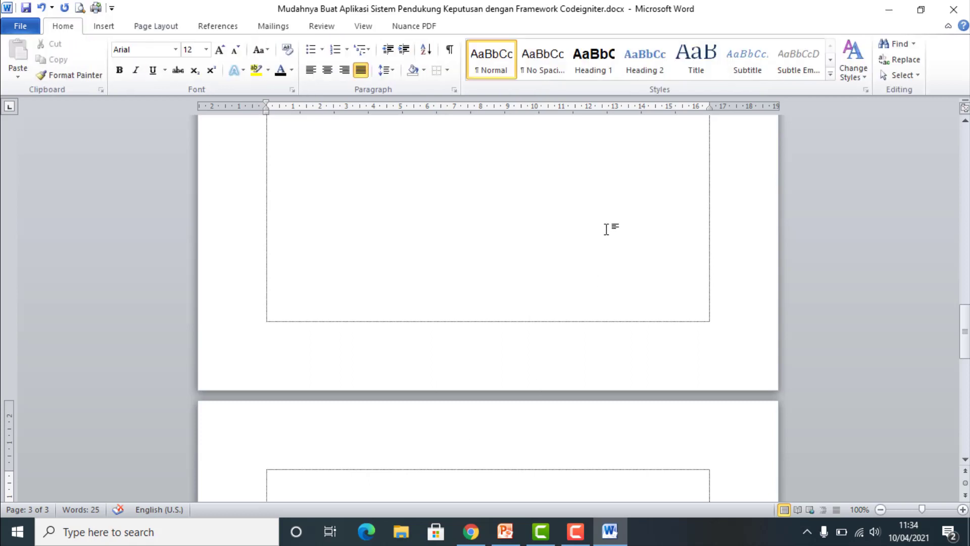
pyautogui.click(602, 66)
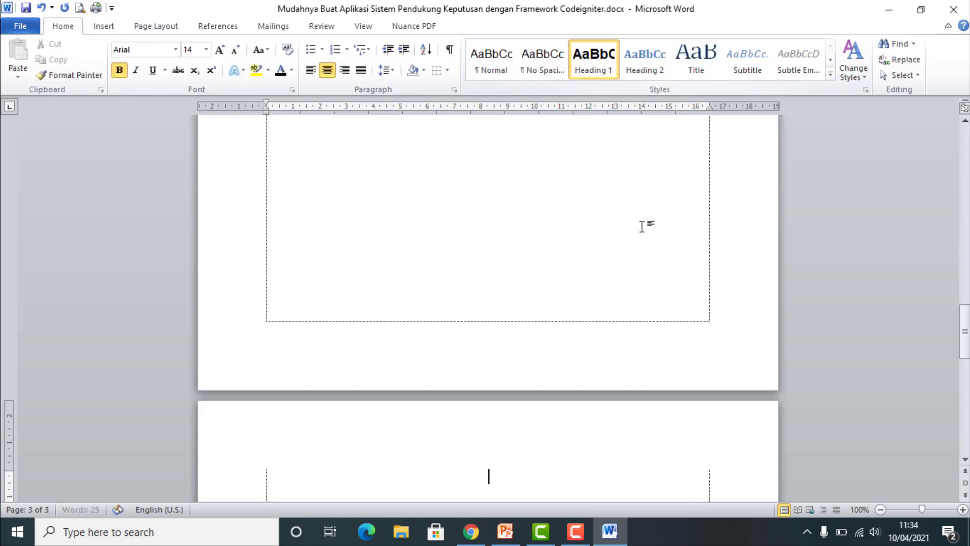
pyautogui.write('Daftar ')
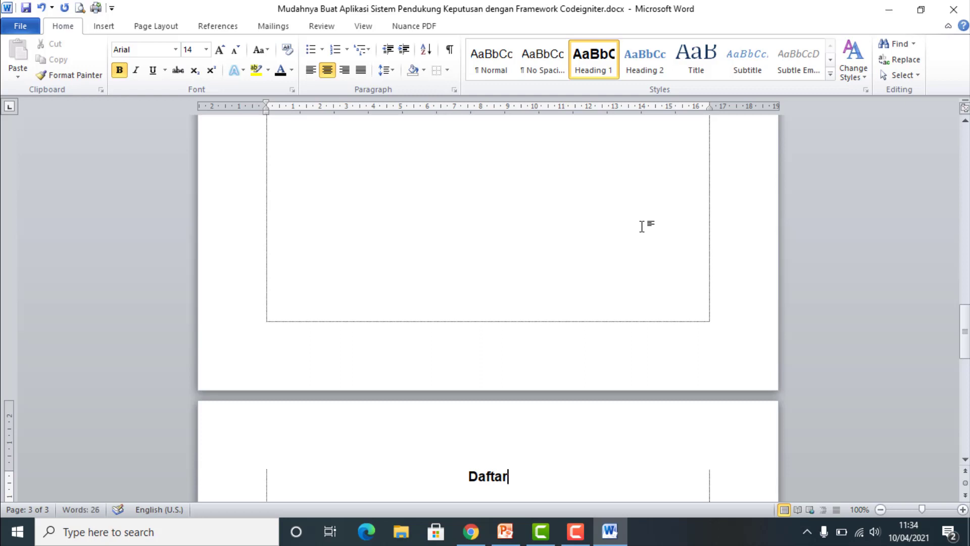
pyautogui.write('Isi')
pyautogui.press('Return')
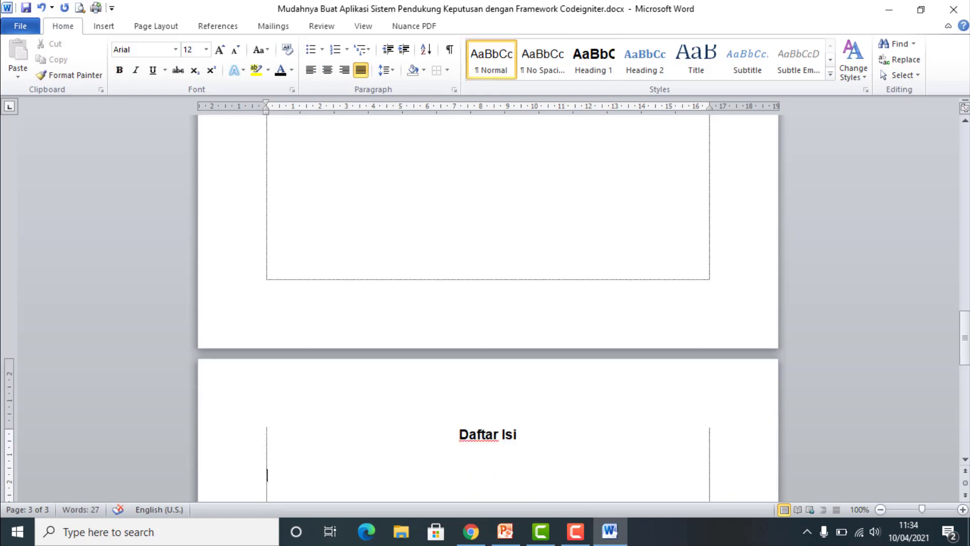
pyautogui.click(521, 439)
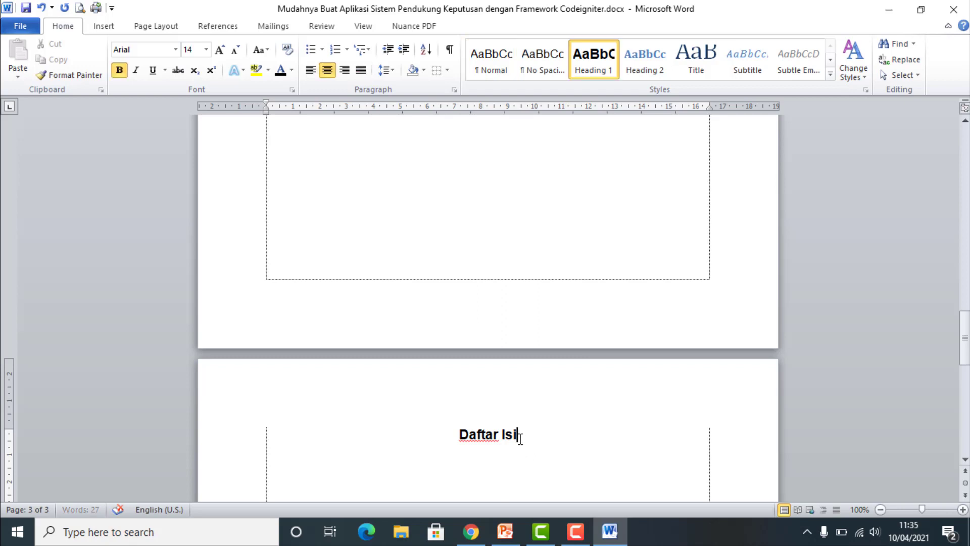
pyautogui.click(518, 462)
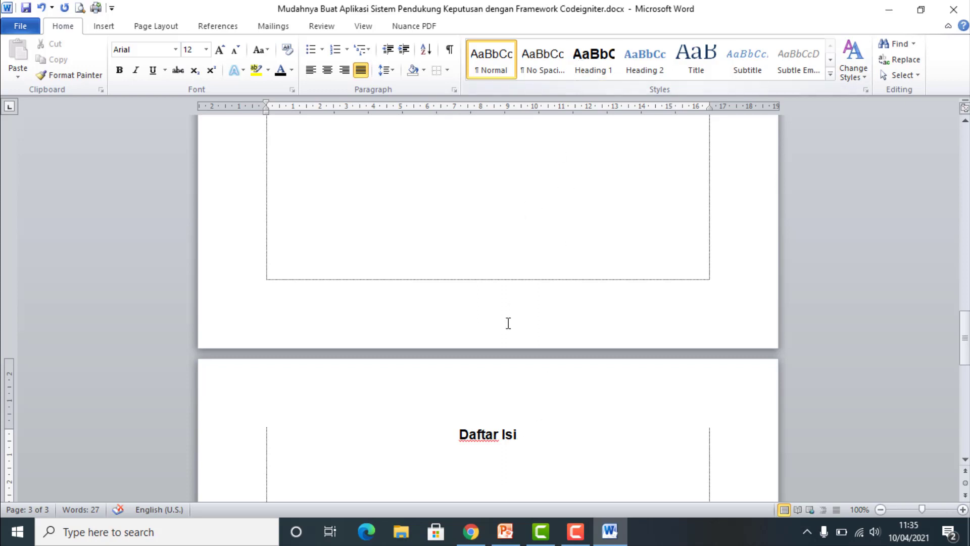
pyautogui.scroll(-1, 464, 402)
pyautogui.scroll(-1, 470, 412)
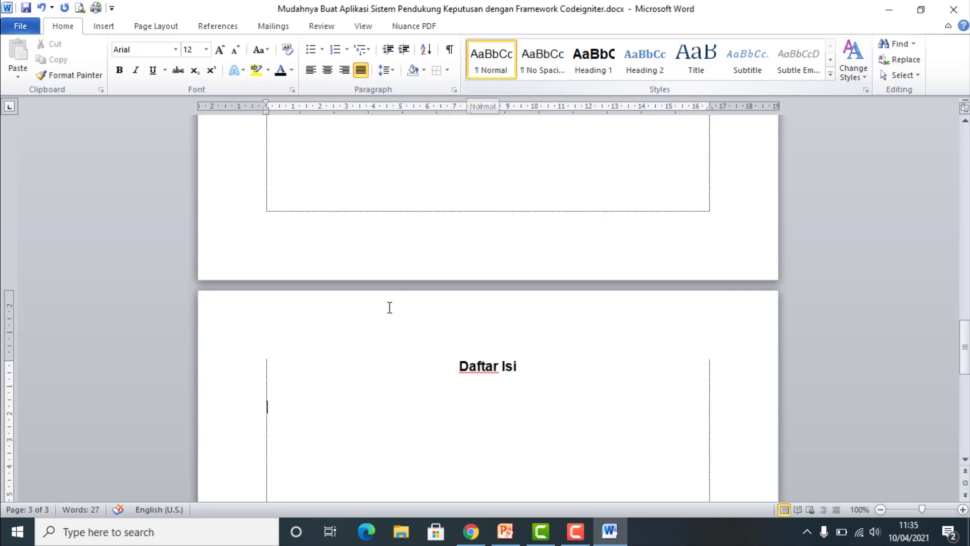
# Insert a page break after the Daftar Isi page.
pyautogui.press('Return')
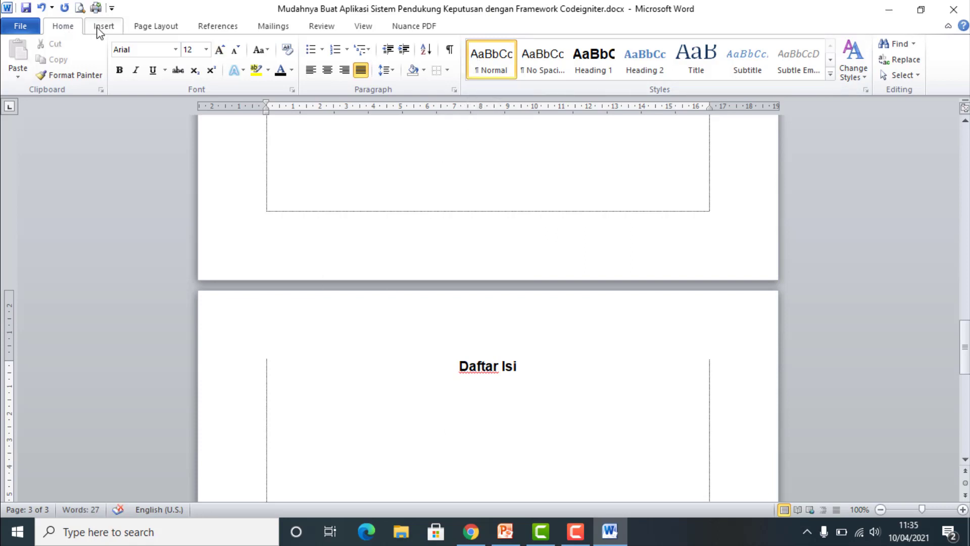
pyautogui.click(170, 28)
pyautogui.click(277, 44)
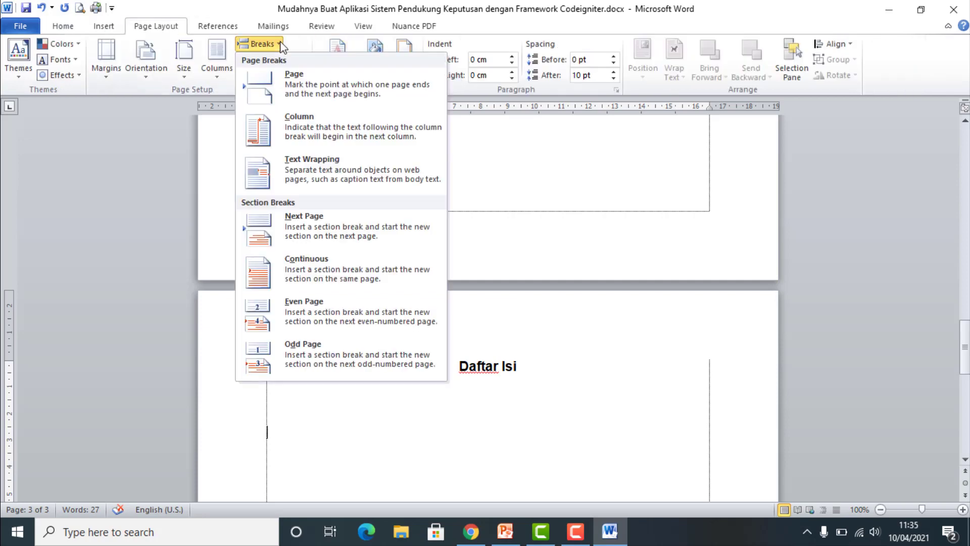
pyautogui.click(295, 87)
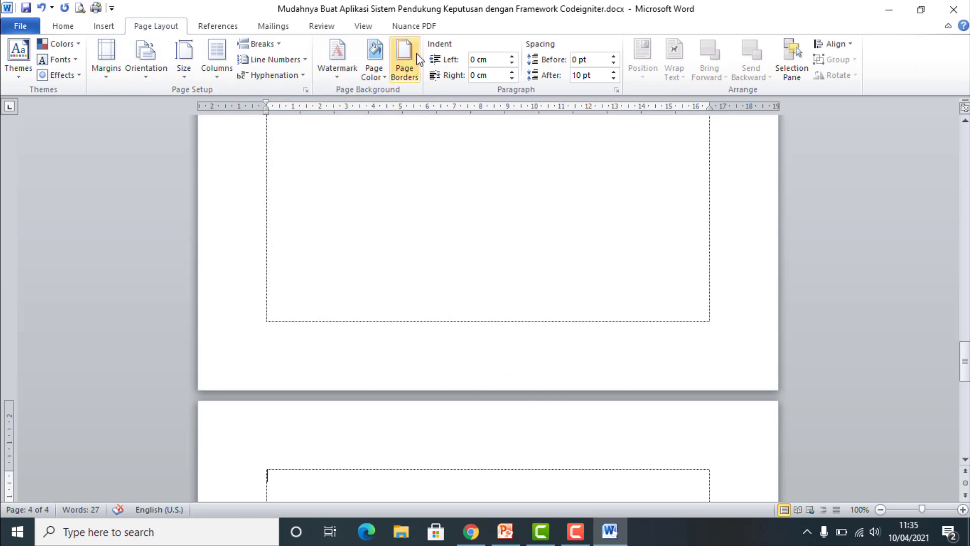
# Title the new page 'Daftar Tabel' in Heading 1 and start a body line.
pyautogui.click(64, 27)
pyautogui.click(604, 65)
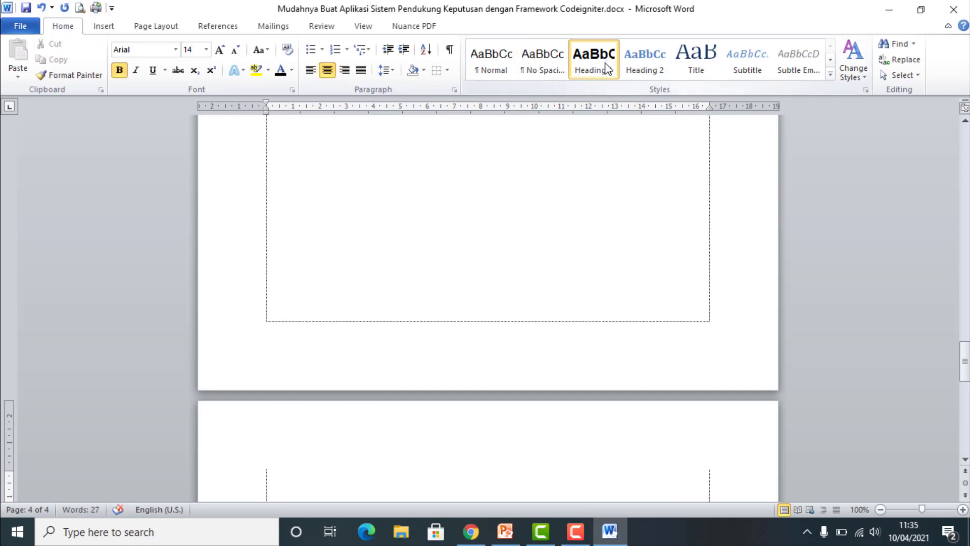
pyautogui.write('Daftar T')
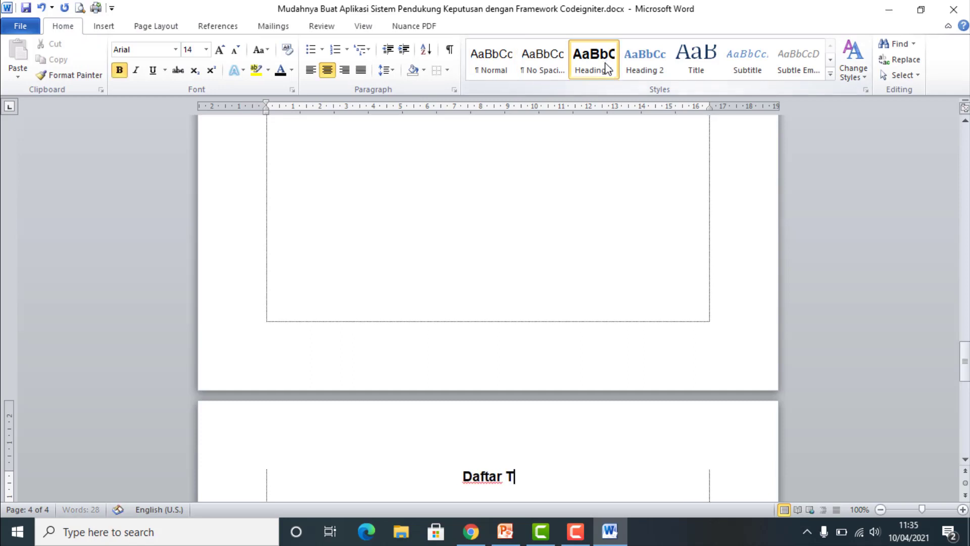
pyautogui.write('abel')
pyautogui.press('Return')
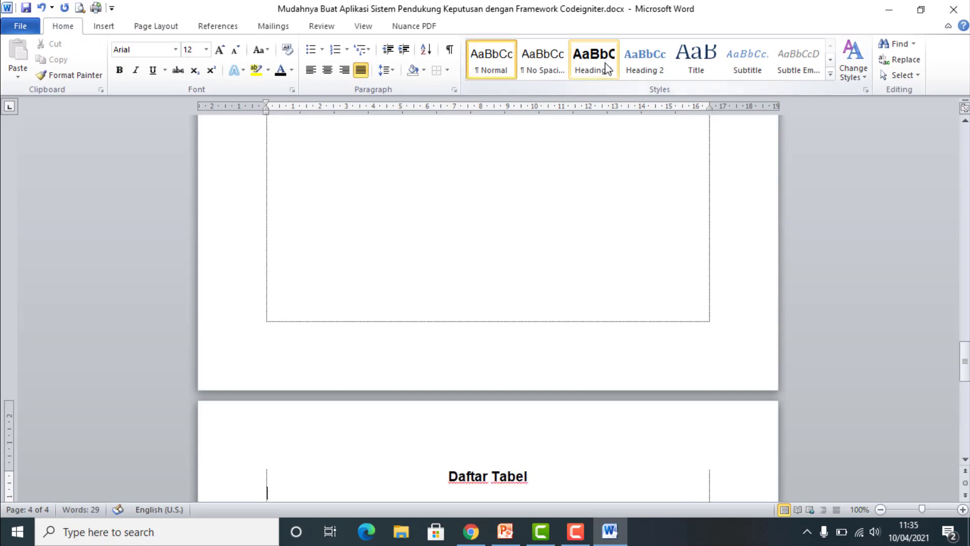
# Add a blank line and insert a page break from the Insert tab.
pyautogui.press('Return')
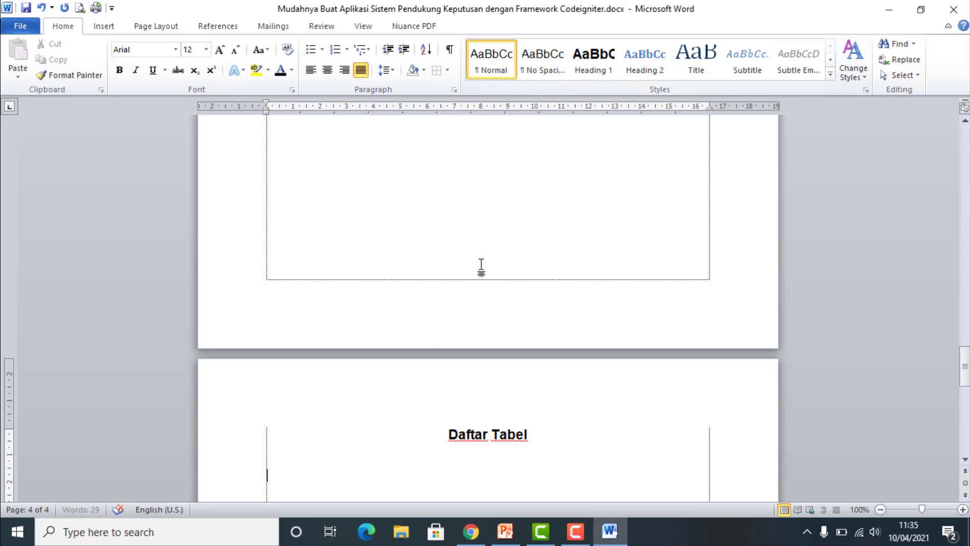
pyautogui.click(104, 27)
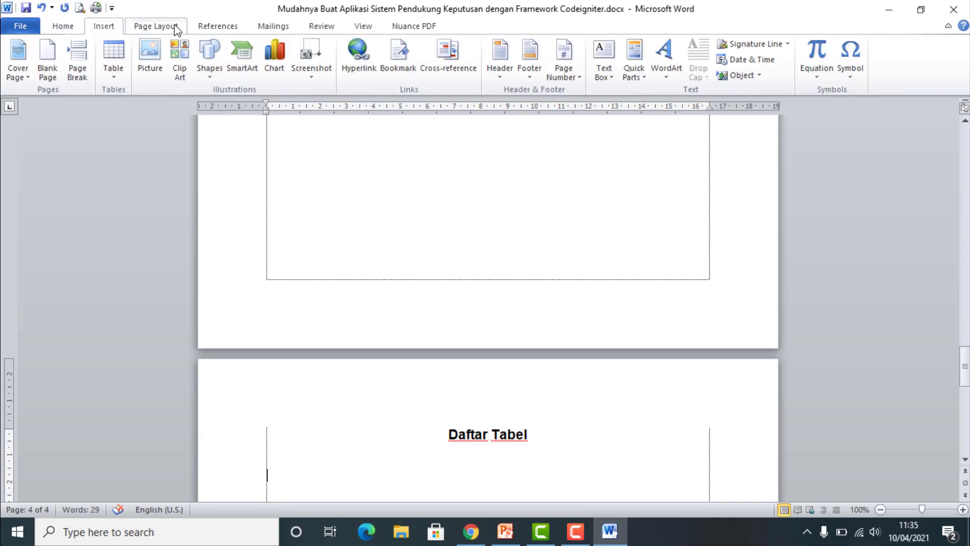
pyautogui.click(77, 66)
pyautogui.scroll(-2, 574, 336)
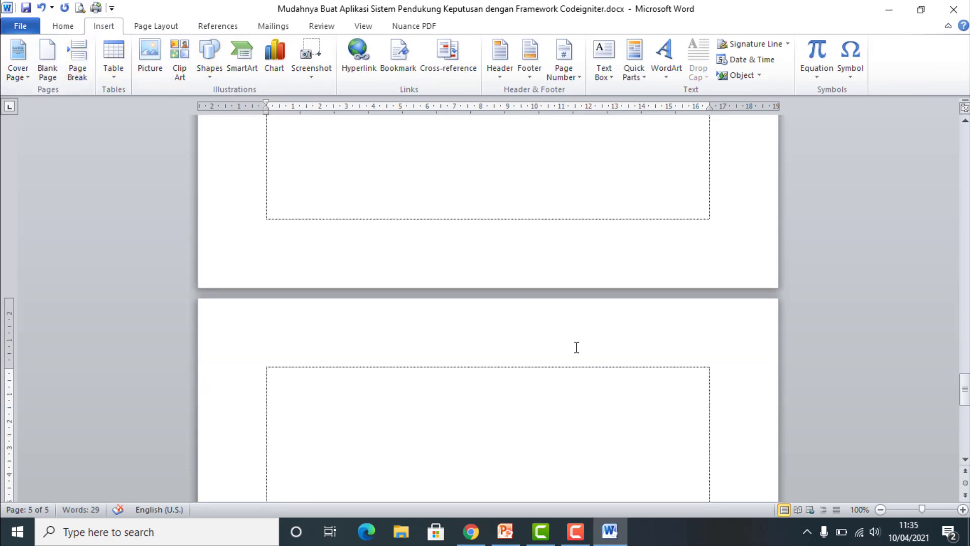
# Head the fifth page 'Daftar Tabel' in Heading 1, followed by two blank lines.
pyautogui.click(62, 26)
pyautogui.click(594, 60)
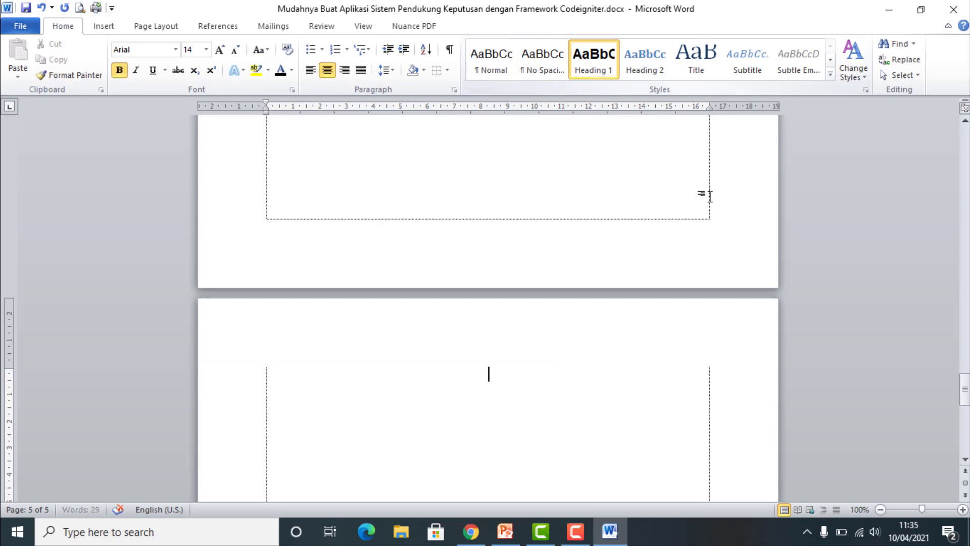
pyautogui.write('Daftar')
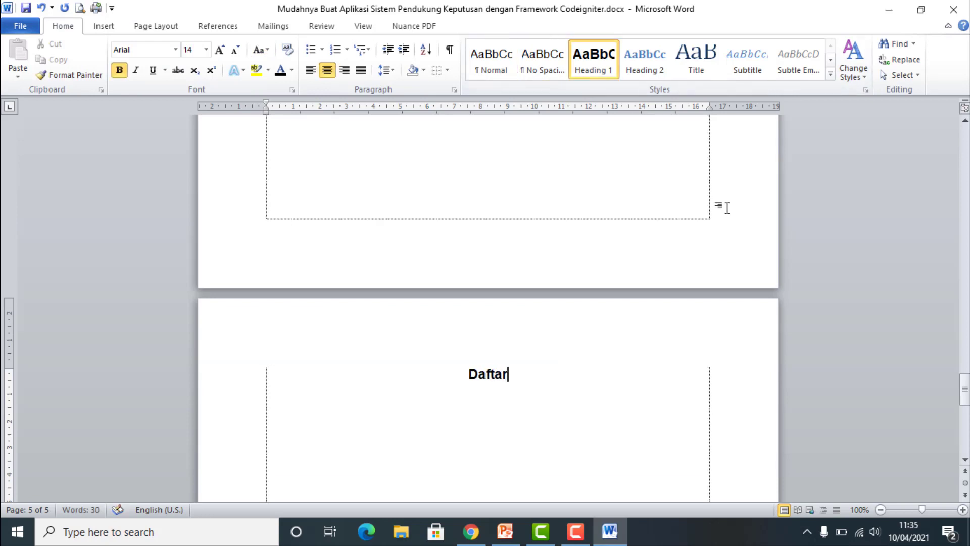
pyautogui.write(' Tabel')
pyautogui.press('Return')
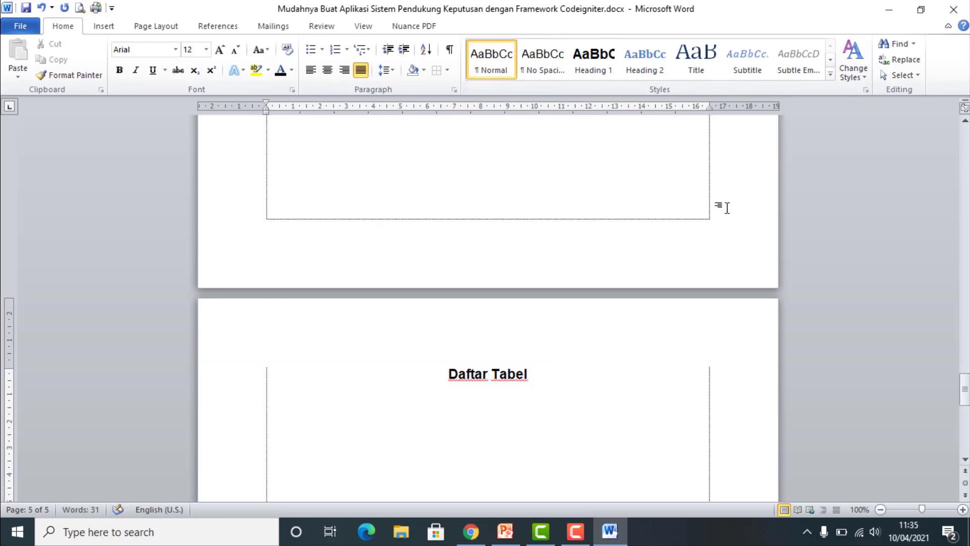
pyautogui.press('Return')
# Insert a page break and add the Heading 1 title 'Daftar Gambar' on the new page.
pyautogui.click(157, 29)
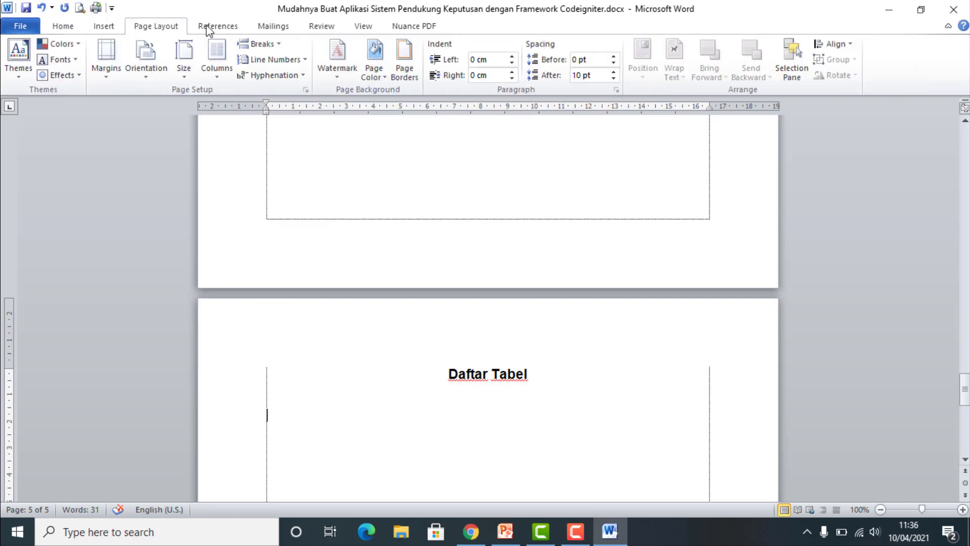
pyautogui.click(259, 44)
pyautogui.click(284, 83)
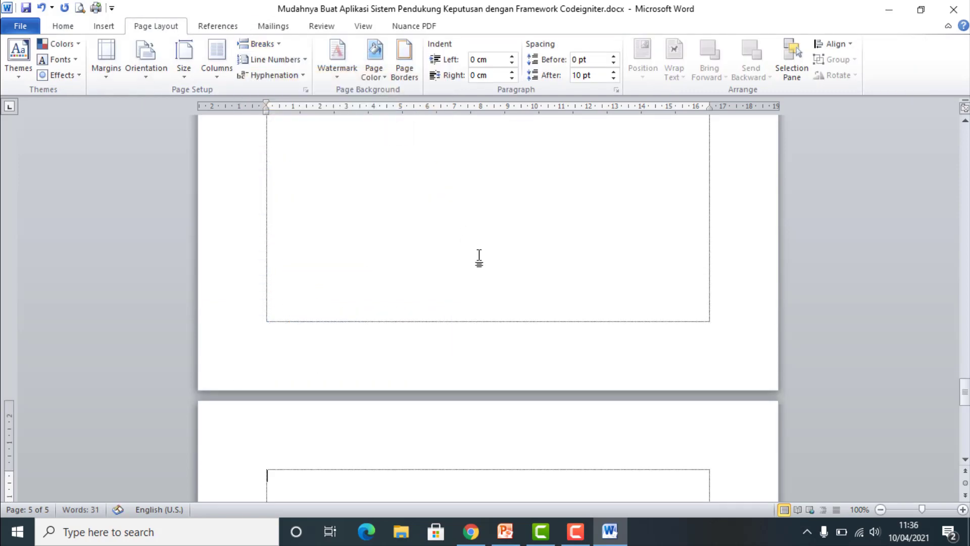
pyautogui.click(53, 27)
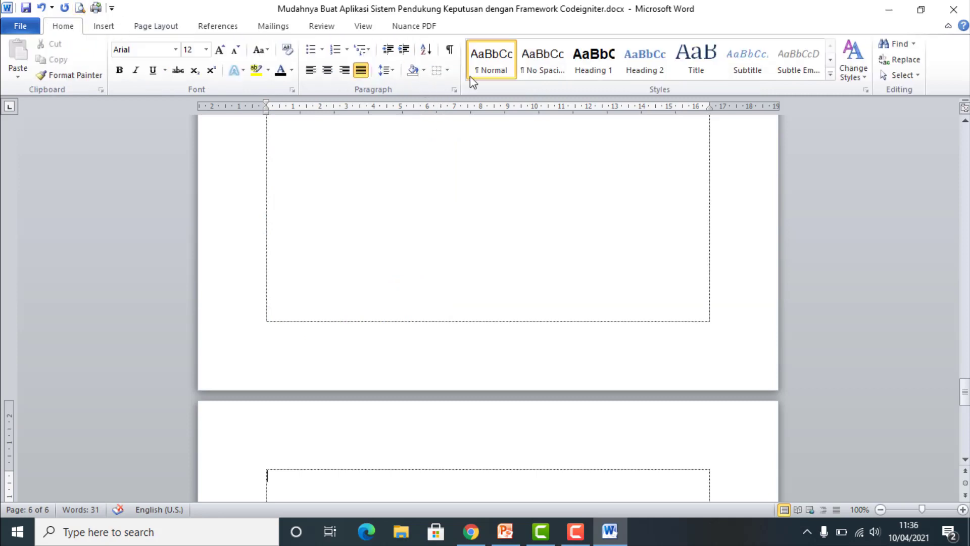
pyautogui.click(606, 74)
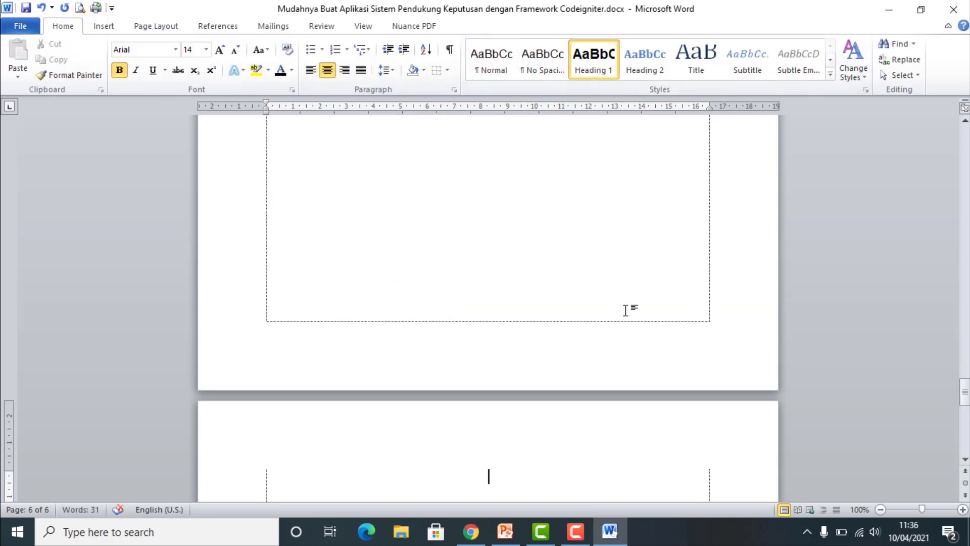
pyautogui.write('Daftar')
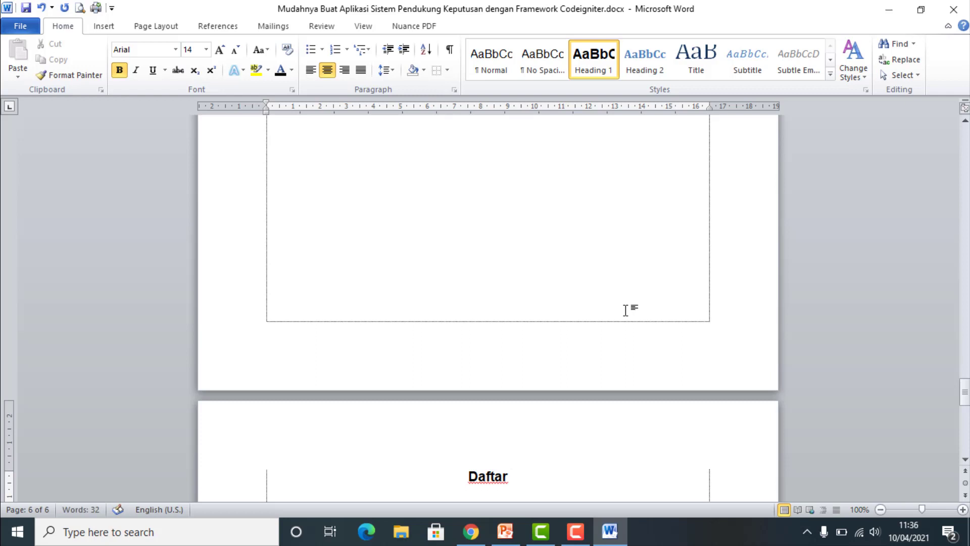
pyautogui.write(' Gambar')
pyautogui.press('Return')
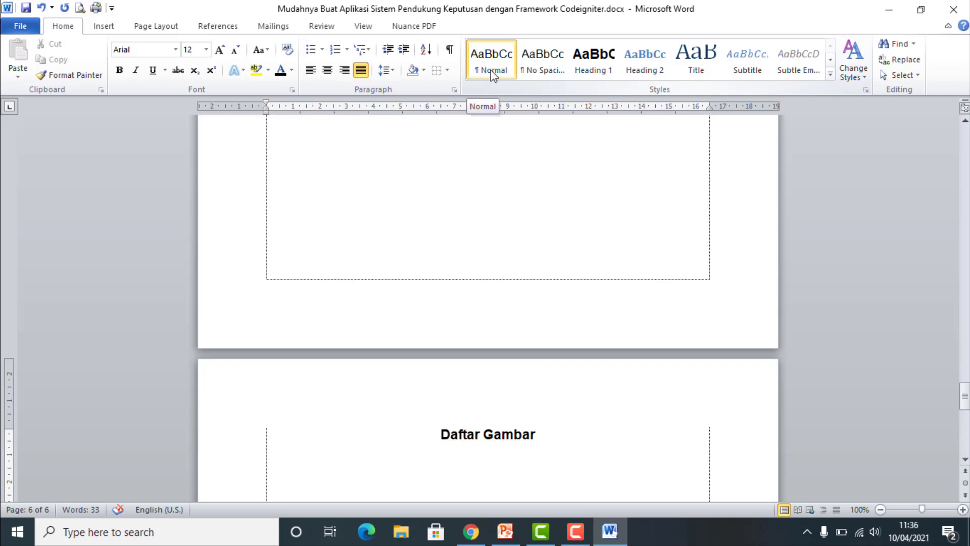
# Insert another page break and add the Heading 1 title 'Daftar Lampiran'.
pyautogui.click(104, 27)
pyautogui.click(77, 68)
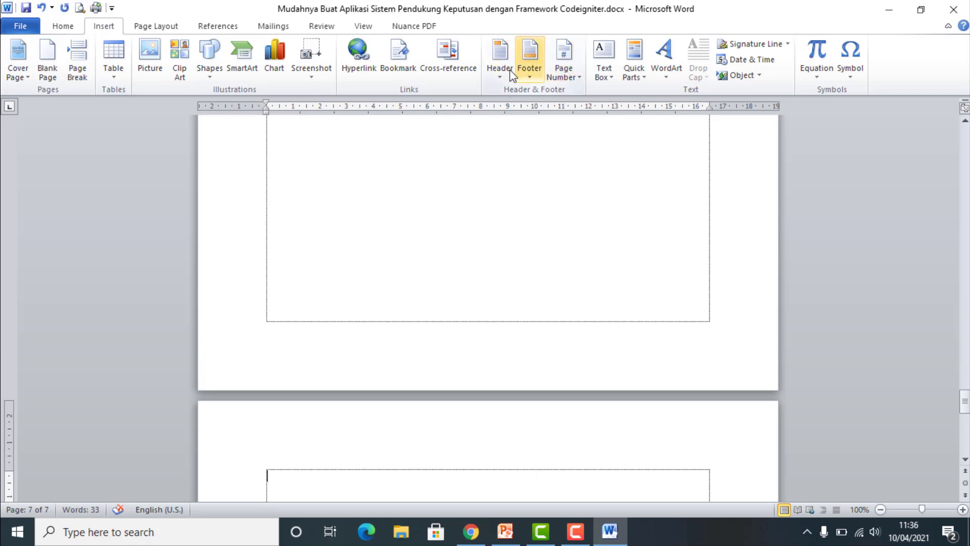
pyautogui.click(69, 28)
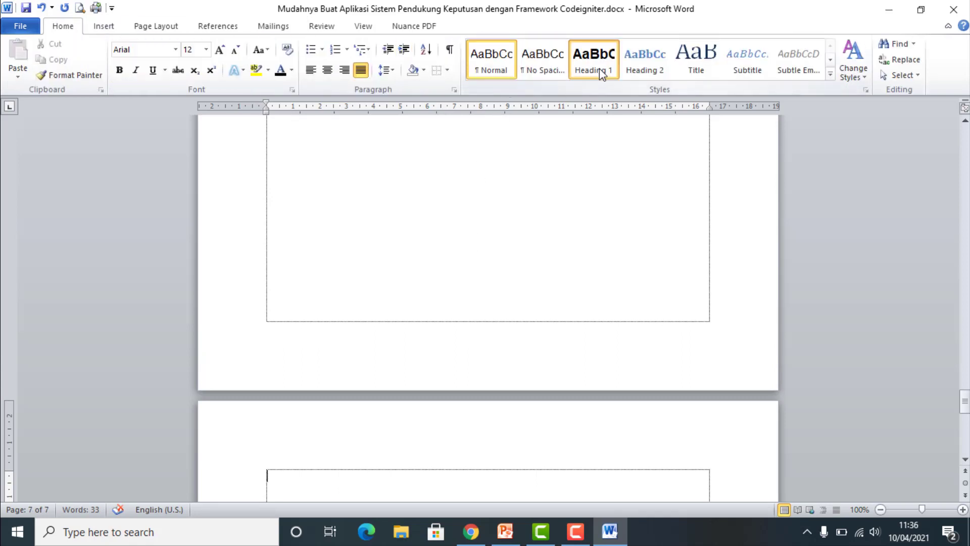
pyautogui.click(599, 71)
pyautogui.write('Dafl')
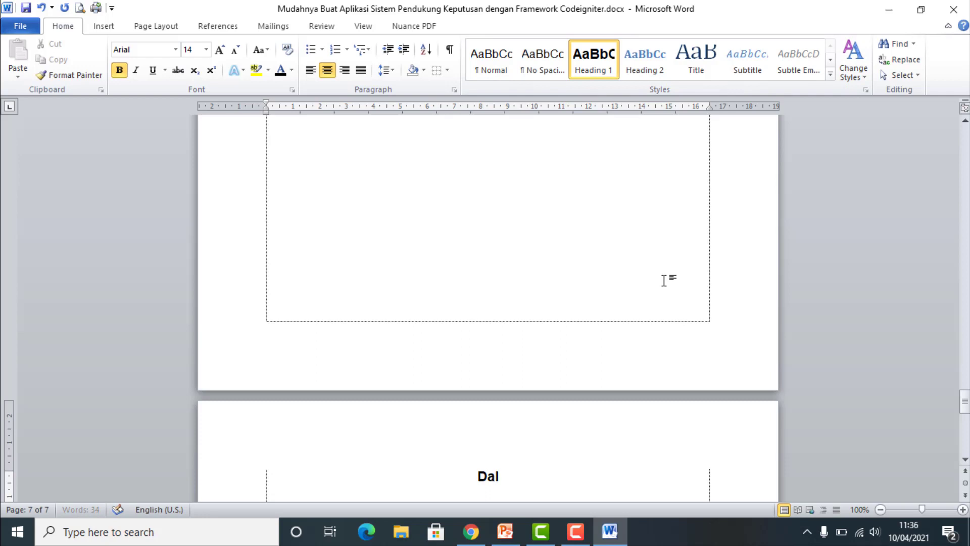
pyautogui.press('BackSpace')
pyautogui.write('flt')
pyautogui.press('BackSpace')
pyautogui.press('BackSpace')
pyautogui.write('tar')
pyautogui.write(' Lampiran')
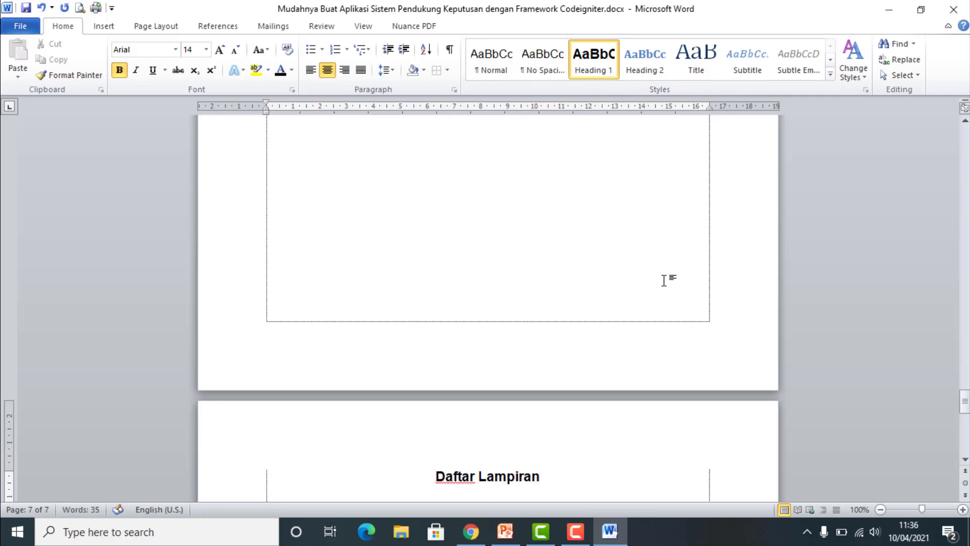
pyautogui.press('Return')
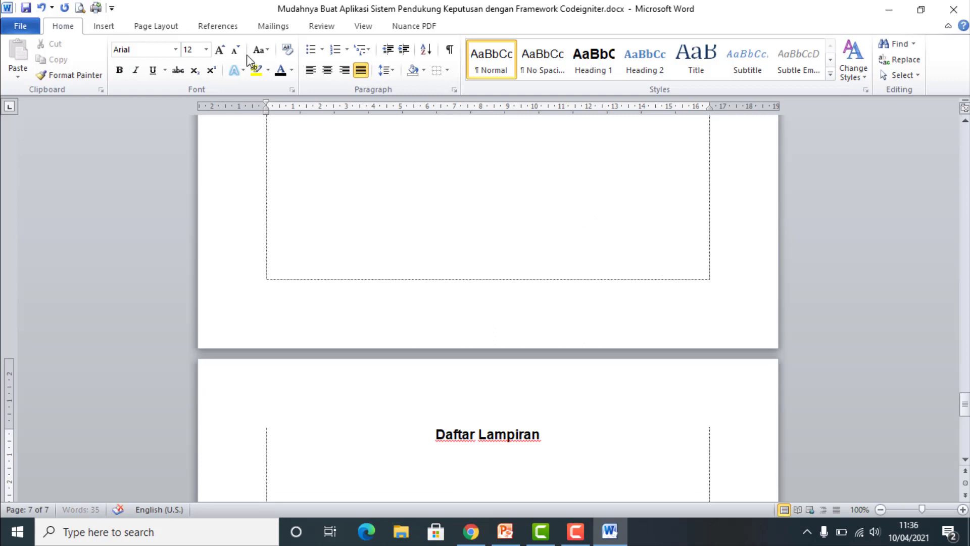
pyautogui.click(156, 26)
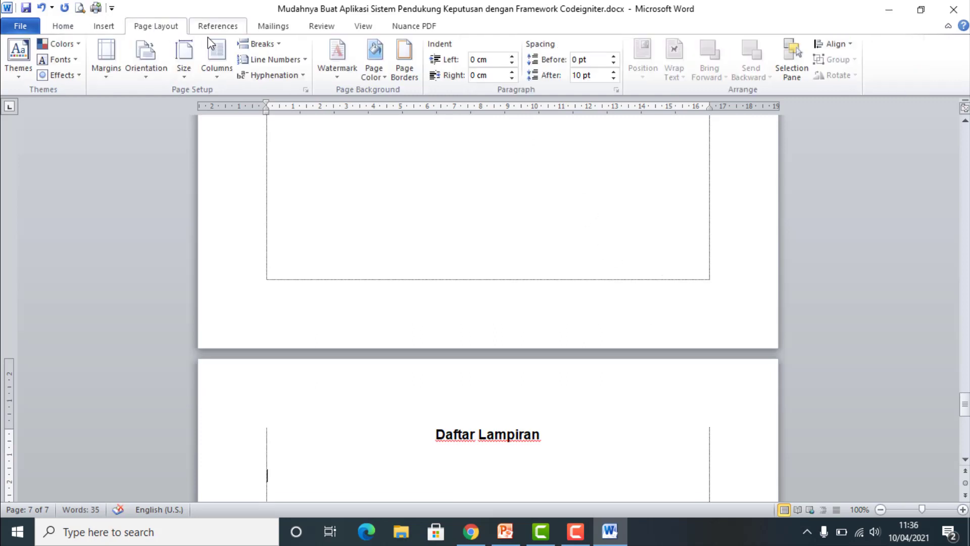
# Insert a page break and type the Heading 1 title 'Bab 1. Persiapan Praktikum' with a line below.
pyautogui.click(104, 26)
pyautogui.click(77, 59)
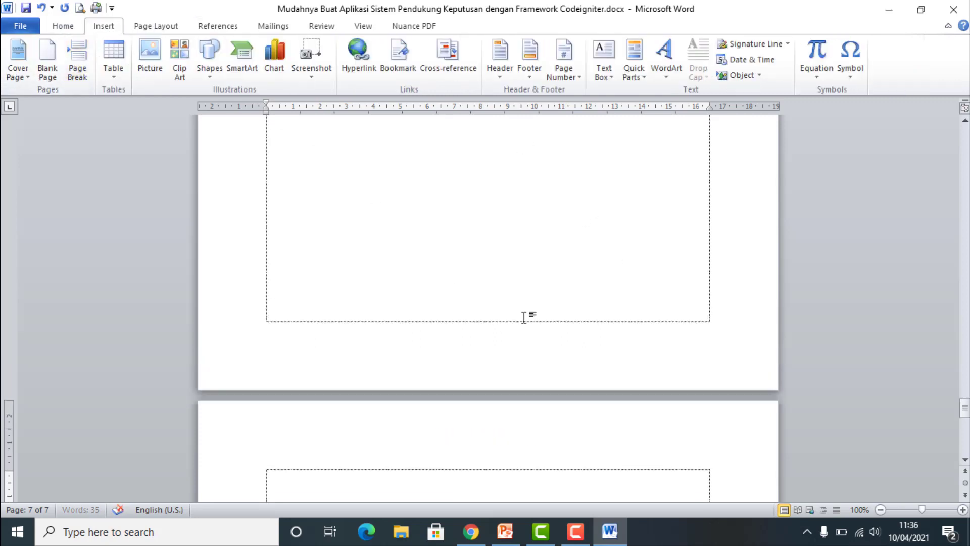
pyautogui.click(62, 27)
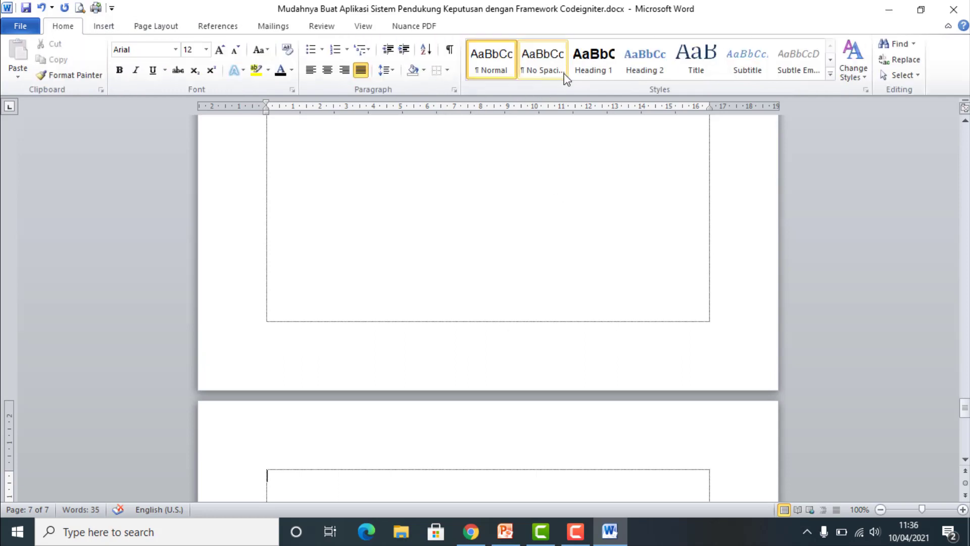
pyautogui.click(596, 63)
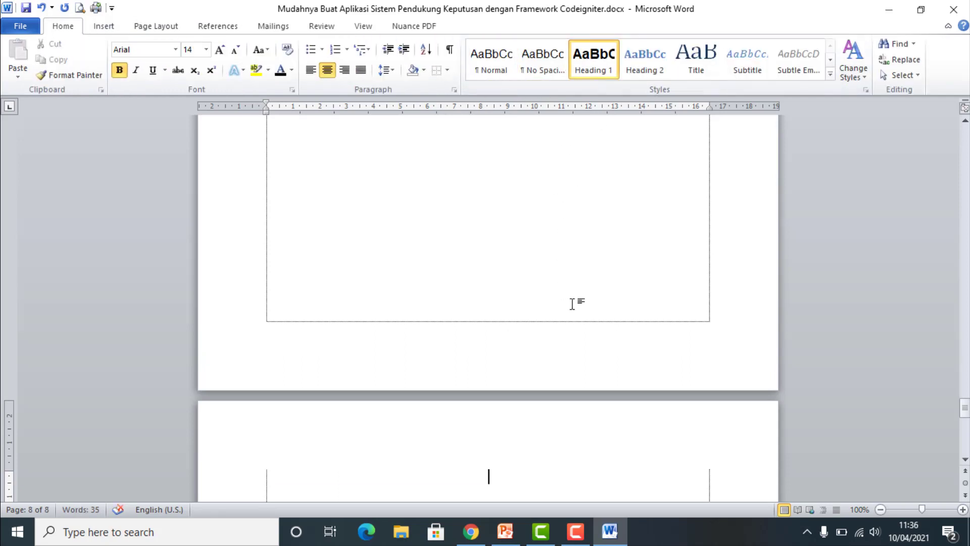
pyautogui.write('D')
pyautogui.press('BackSpace')
pyautogui.write('Bab ')
pyautogui.write('1')
pyautogui.write('.')
pyautogui.press('Return')
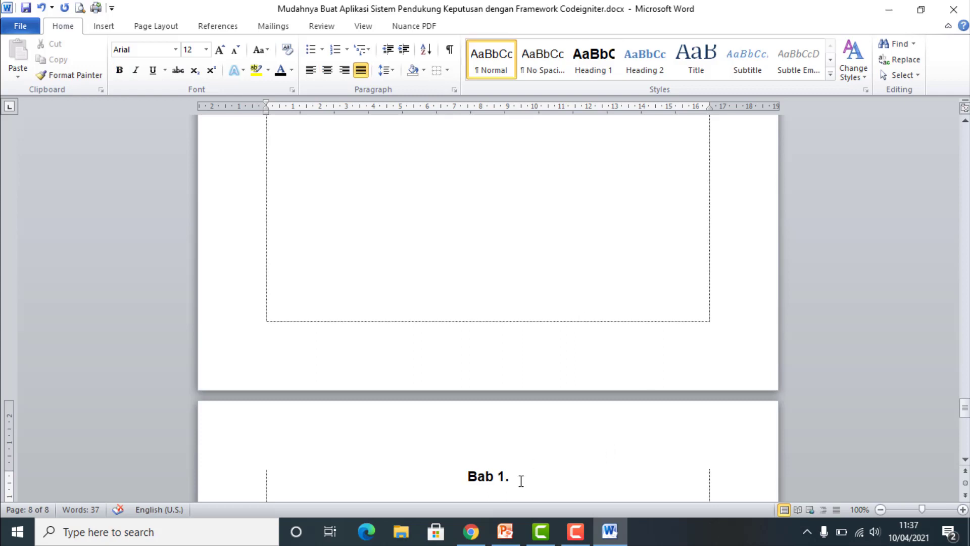
pyautogui.press('BackSpace')
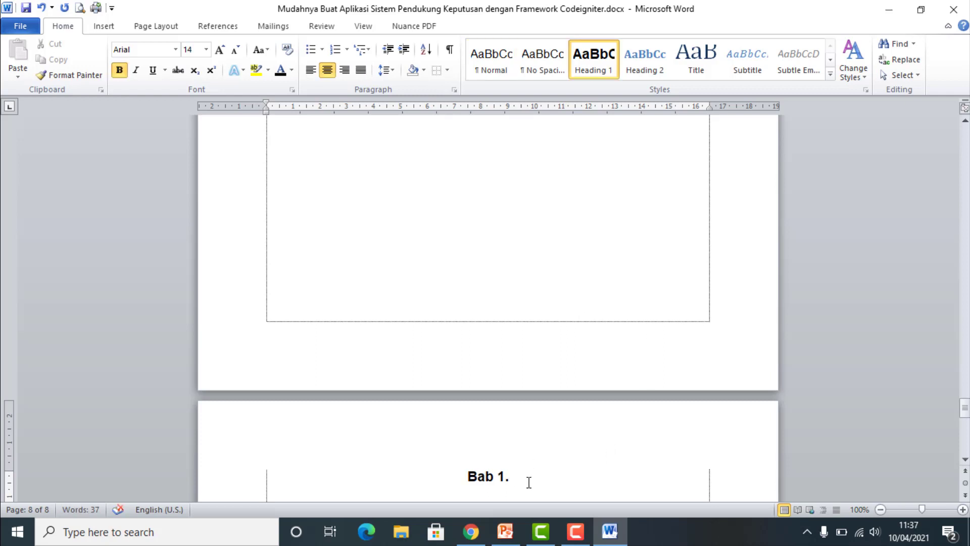
pyautogui.write('  Pers')
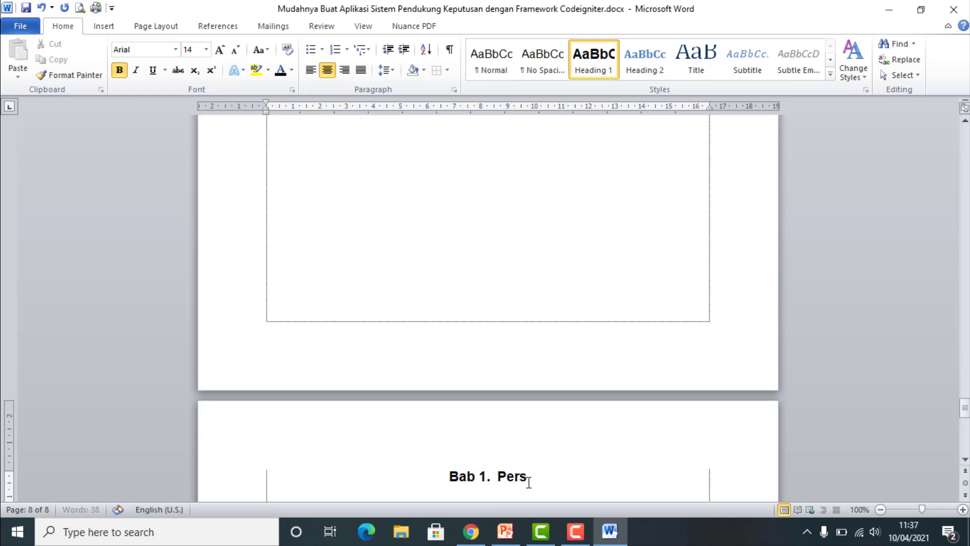
pyautogui.write('iapan P')
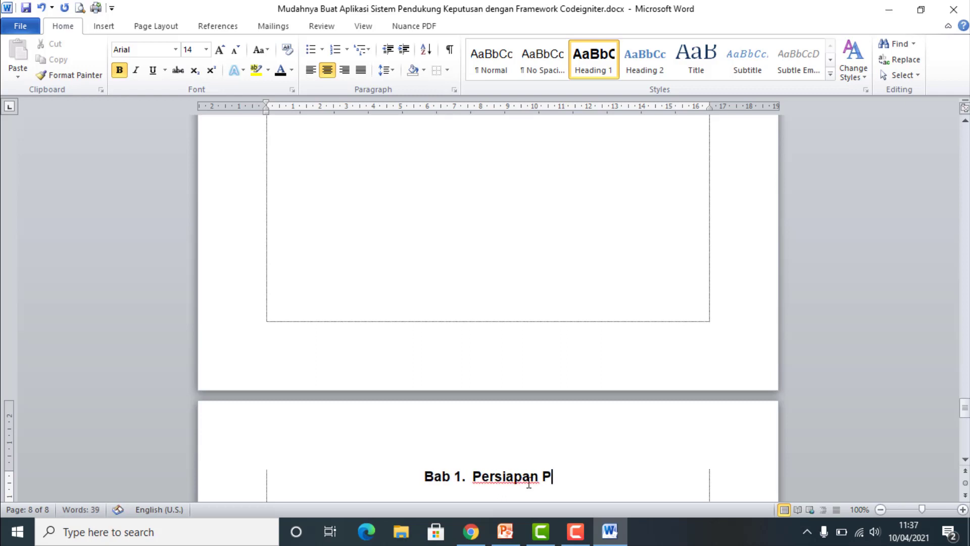
pyautogui.write('raktikum')
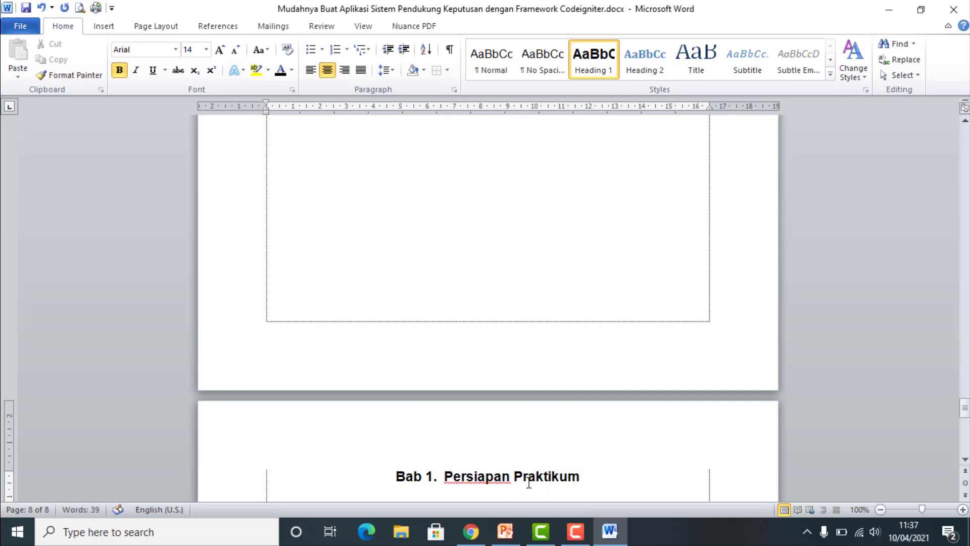
pyautogui.press('Return')
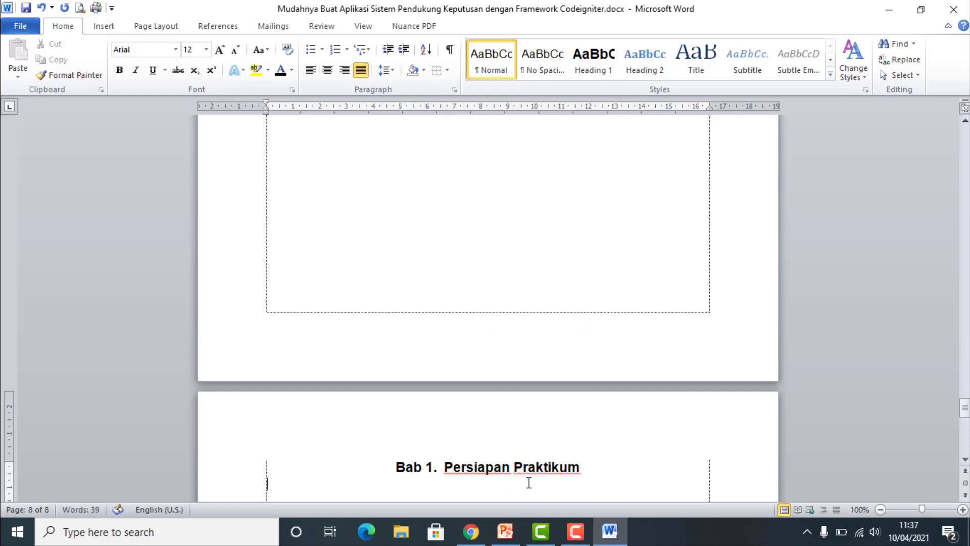
# Make the line below the chapter title a left-aligned Heading 2 in Arial 12.
pyautogui.scroll(-1, 529, 483)
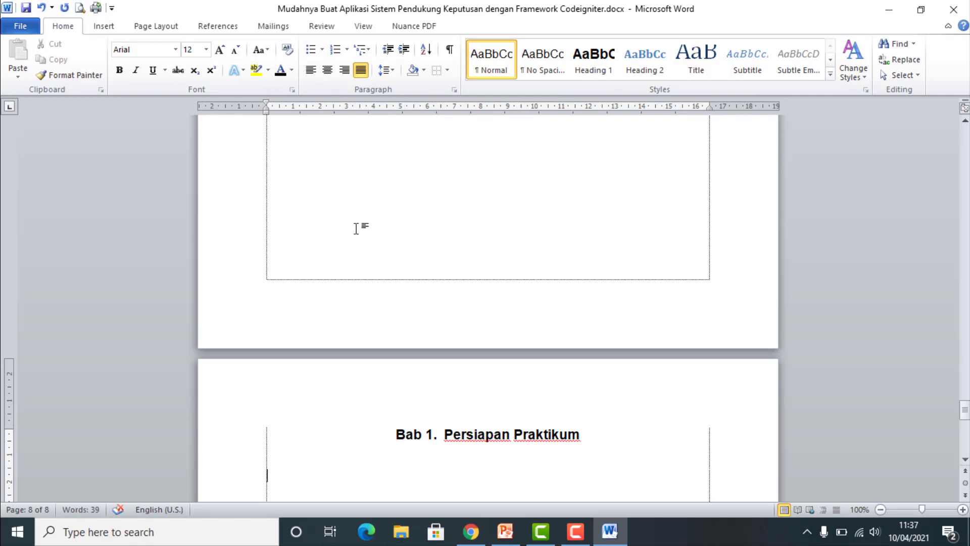
pyautogui.write('1')
pyautogui.press('BackSpace')
pyautogui.click(661, 77)
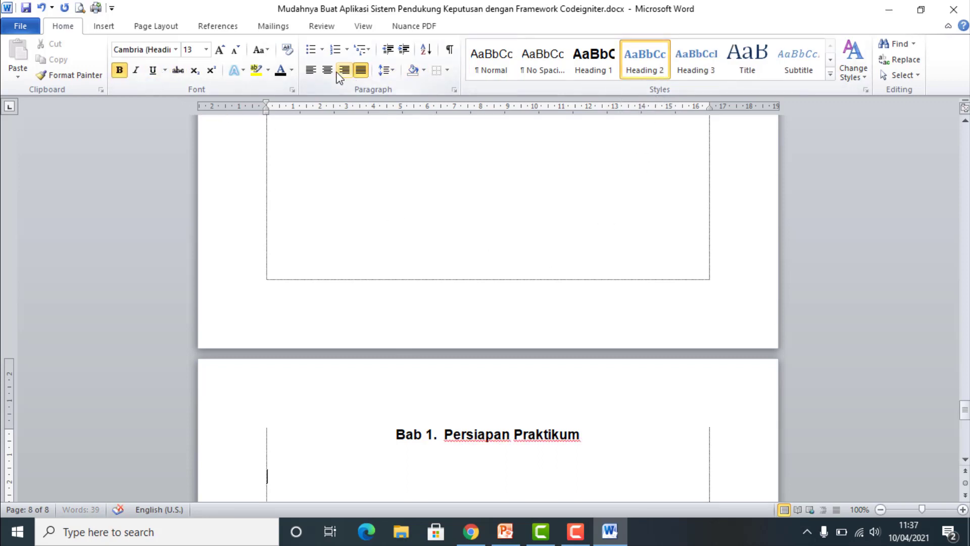
pyautogui.click(361, 71)
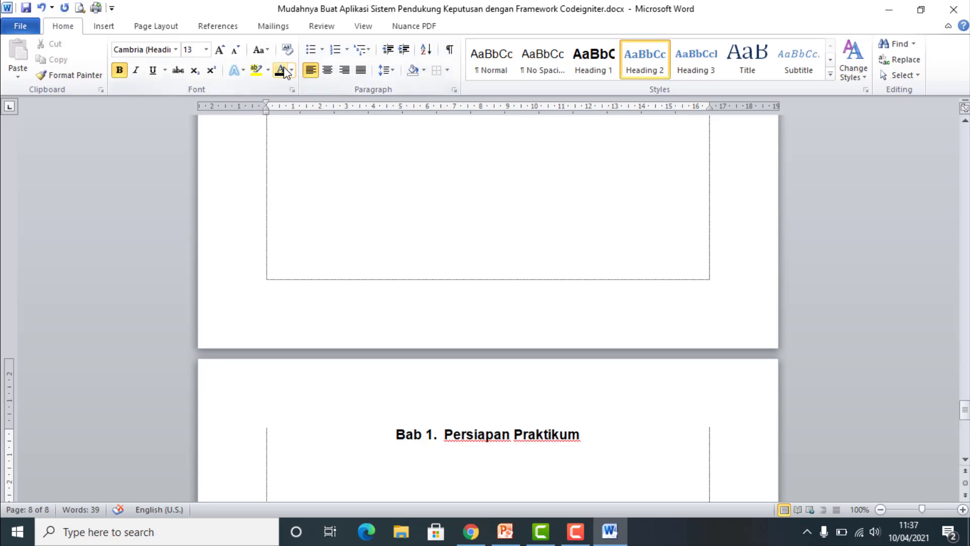
pyautogui.click(176, 52)
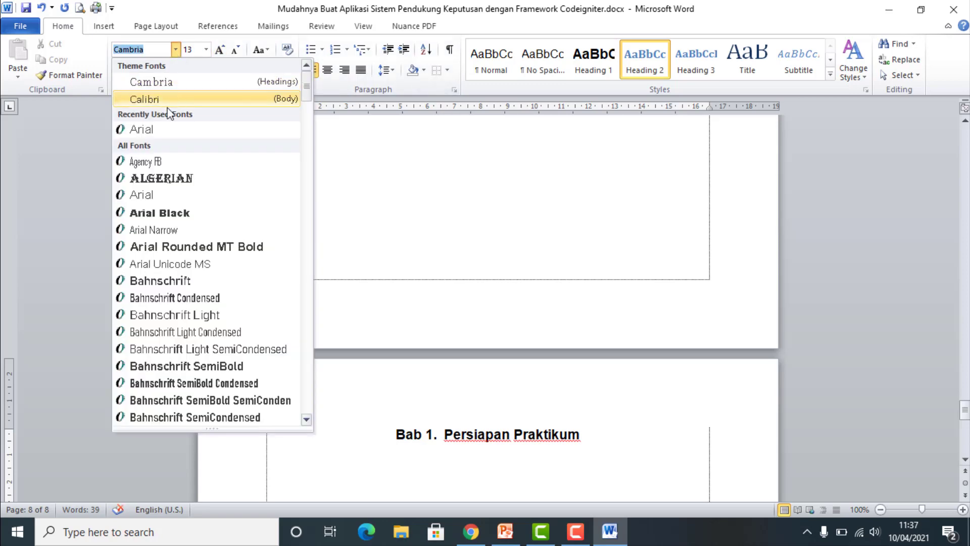
pyautogui.click(159, 131)
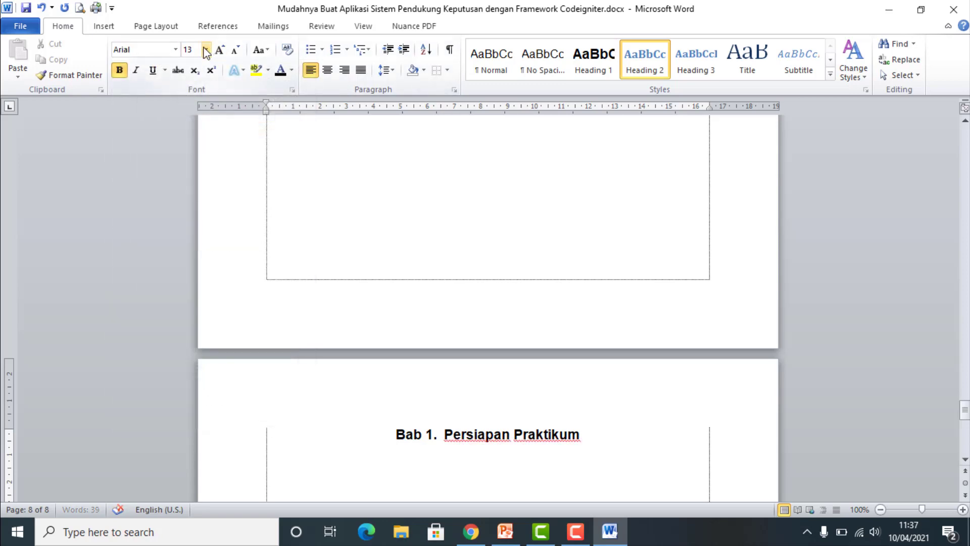
pyautogui.click(206, 52)
pyautogui.click(194, 115)
# Update the Heading 2 style to match this formatting and type the '1.1.' numbering.
pyautogui.rightClick(645, 59)
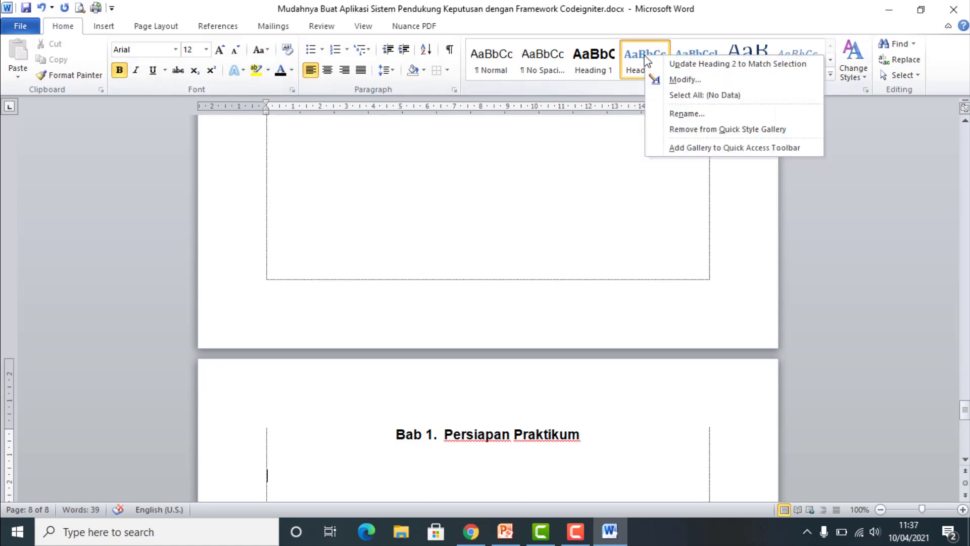
pyautogui.click(678, 66)
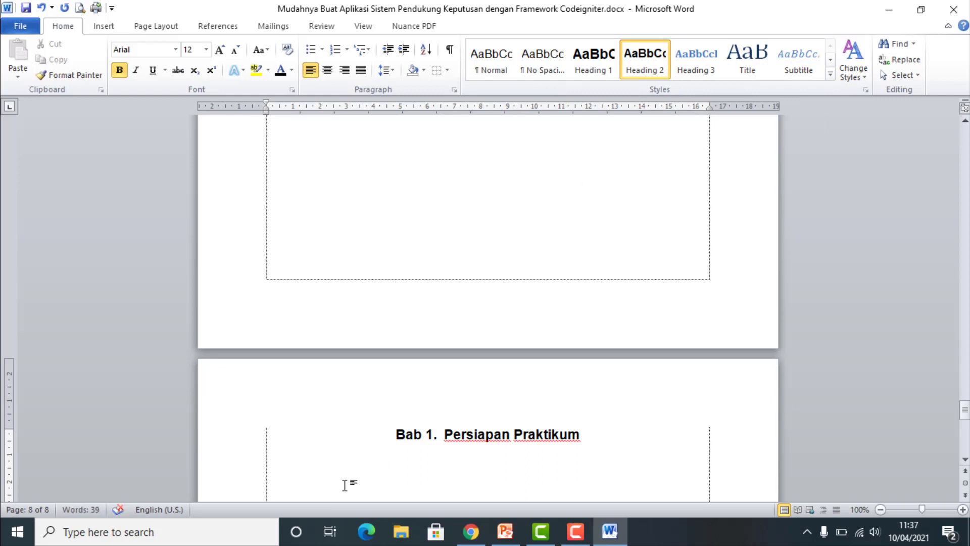
pyautogui.write('1.1')
pyautogui.write('.')
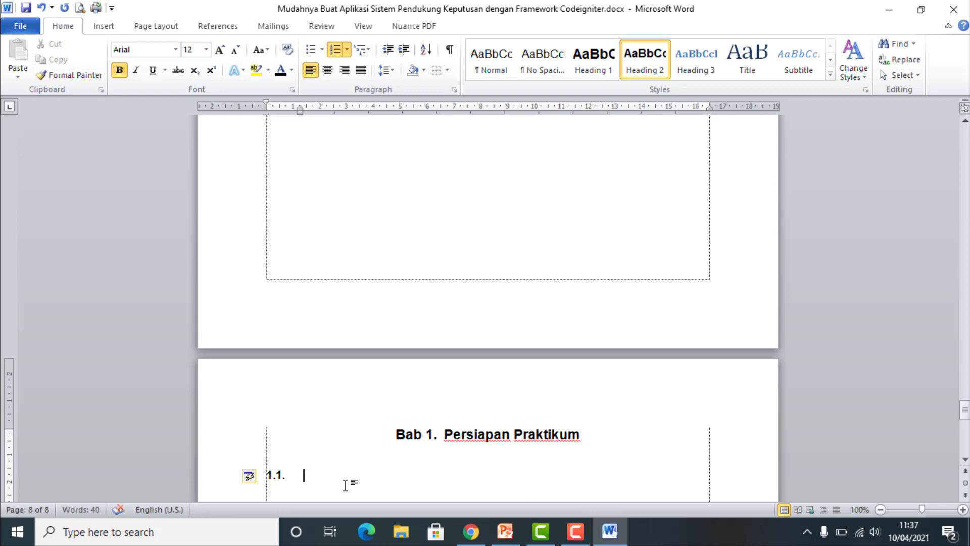
# Paste heading 1.1, then add Heading 2 '1.2. Download Template Layout Aplikasi' with a body line below.
pyautogui.write('Download Framework Codeigniter')
pyautogui.press('Return')
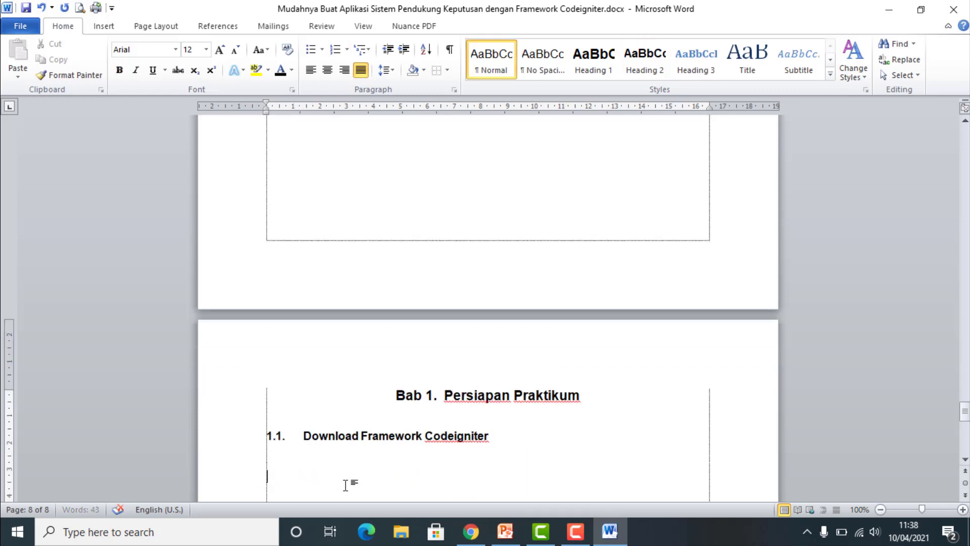
pyautogui.press('Return')
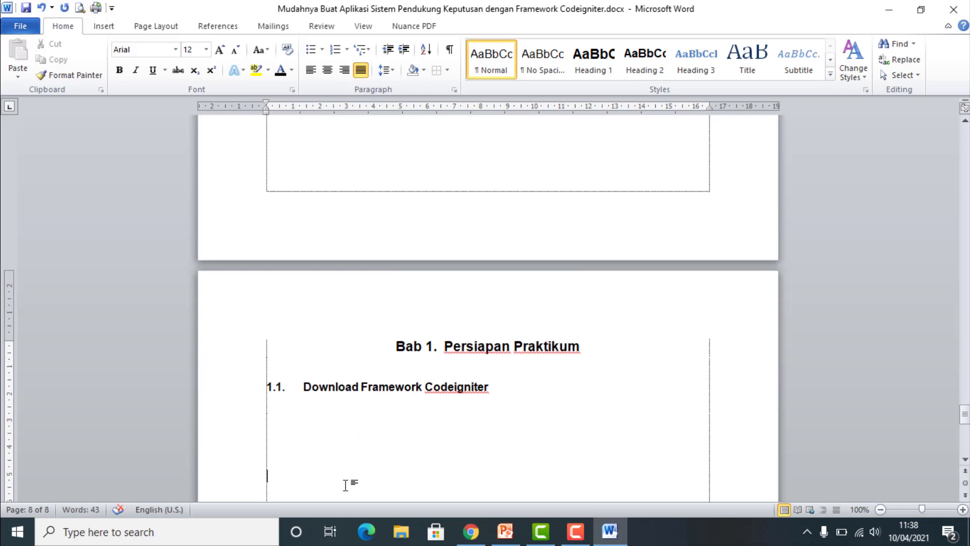
pyautogui.click(649, 63)
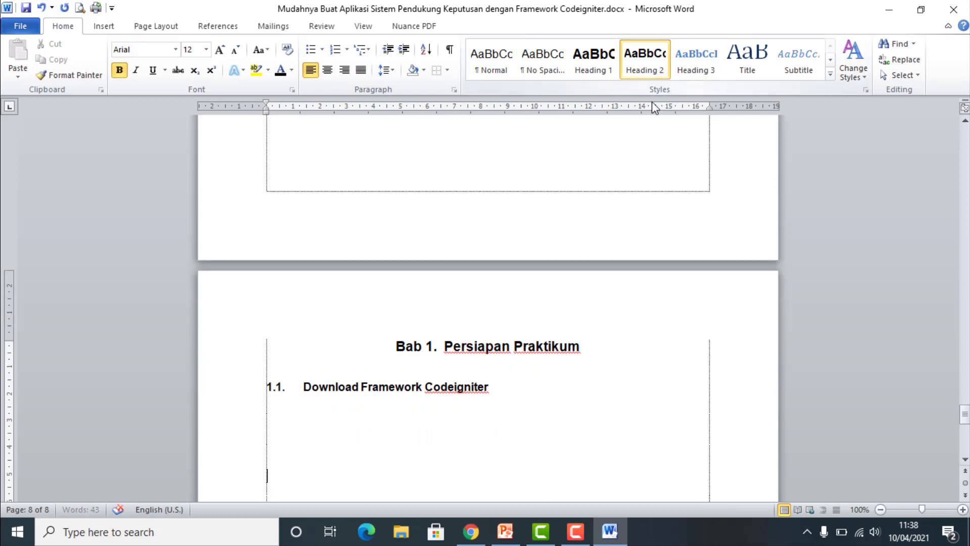
pyautogui.write('1.2.')
pyautogui.write(' Download Template Layout Aplikasi')
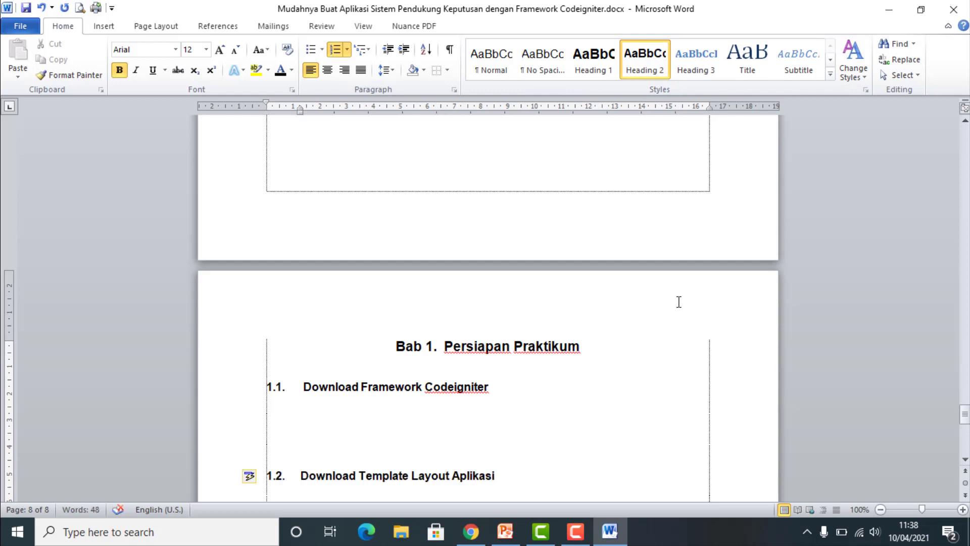
pyautogui.press('Return')
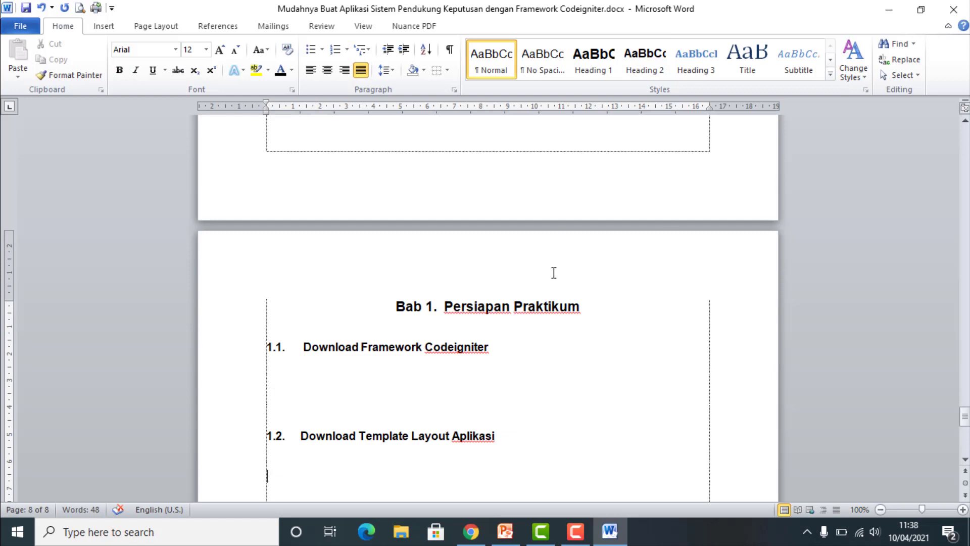
pyautogui.scroll(-1, 554, 272)
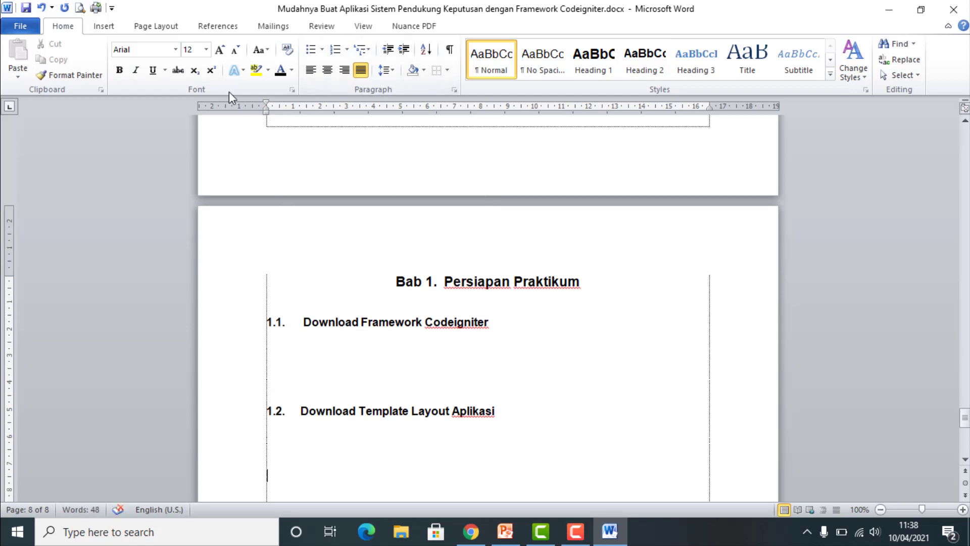
pyautogui.click(113, 30)
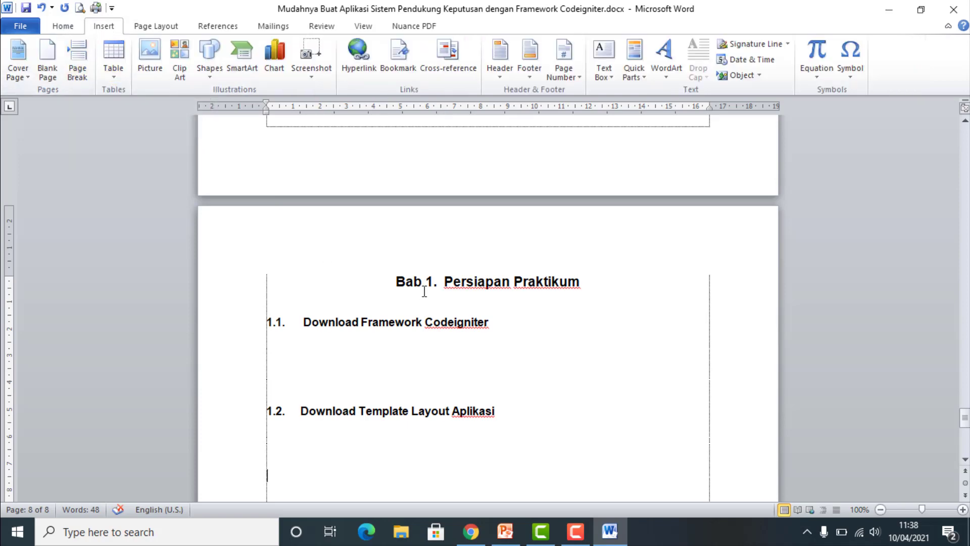
pyautogui.scroll(3, 425, 292)
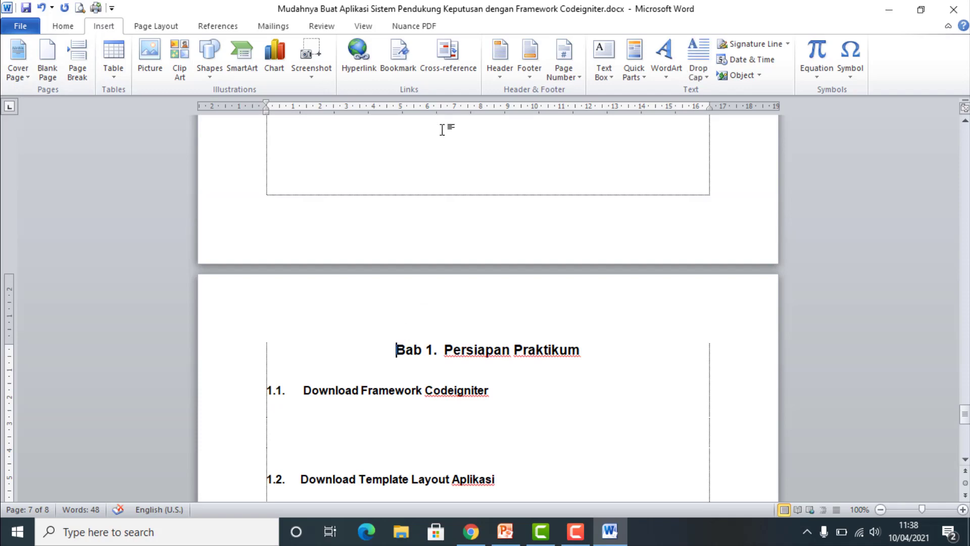
# Start Bab 1 in its own section with a Next Page section break.
pyautogui.hotkey('ctrl', 'Return')
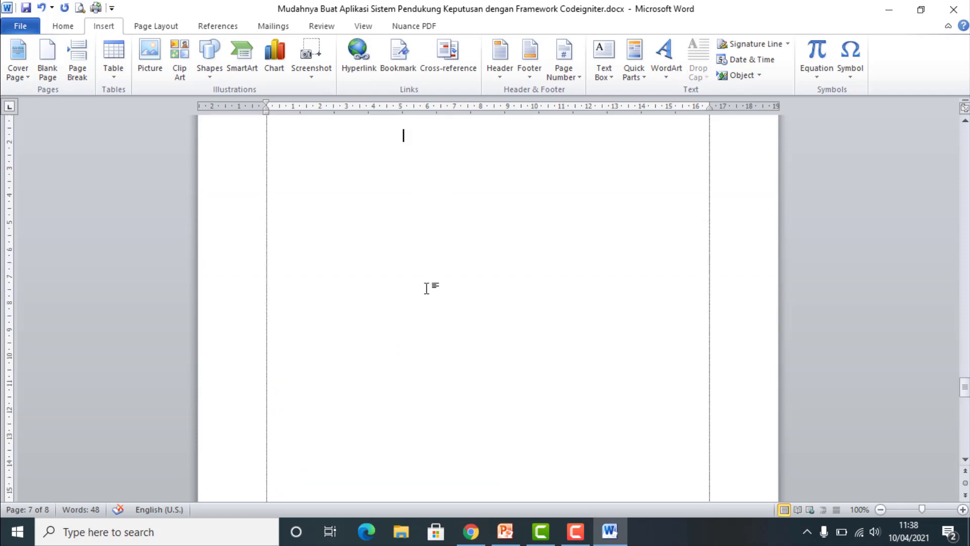
pyautogui.scroll(5, 426, 287)
pyautogui.scroll(-6, 429, 283)
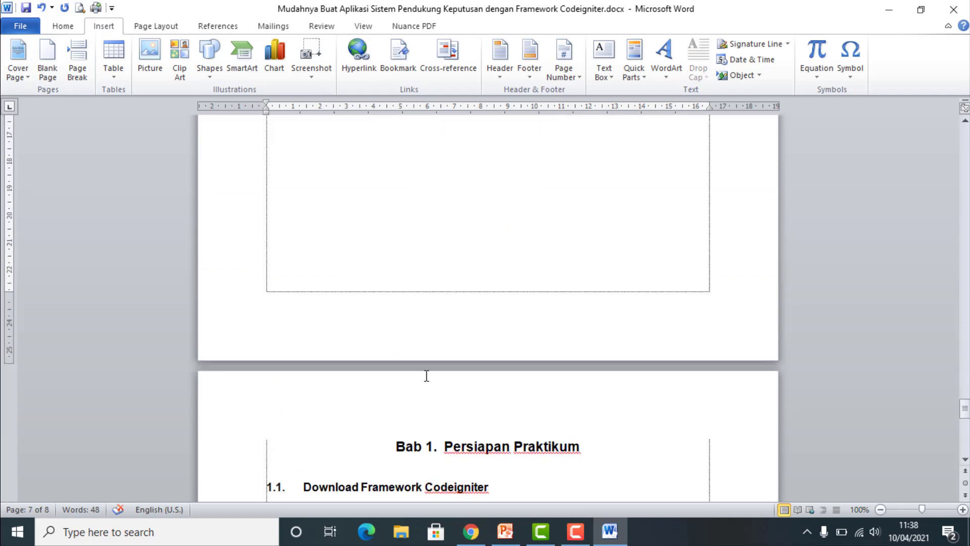
pyautogui.click(396, 446)
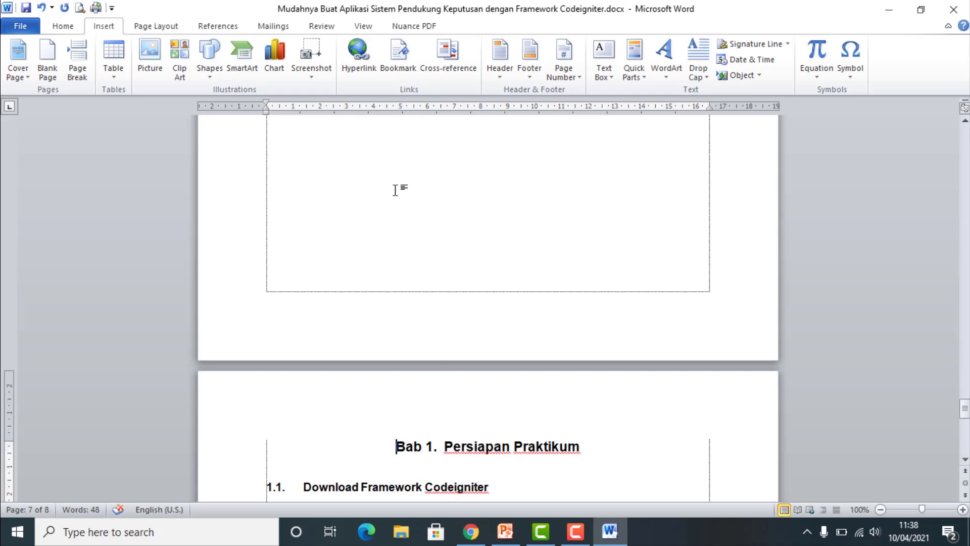
pyautogui.click(171, 30)
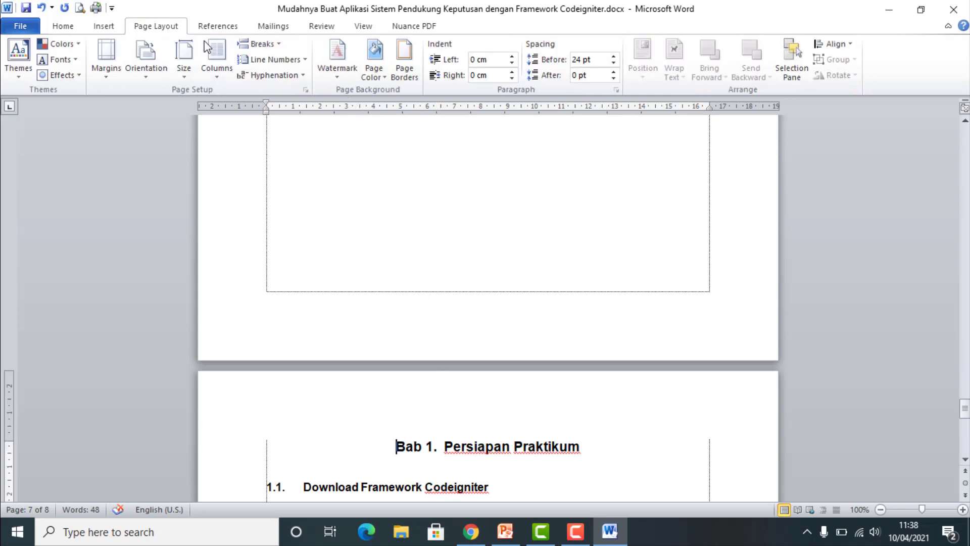
pyautogui.click(264, 44)
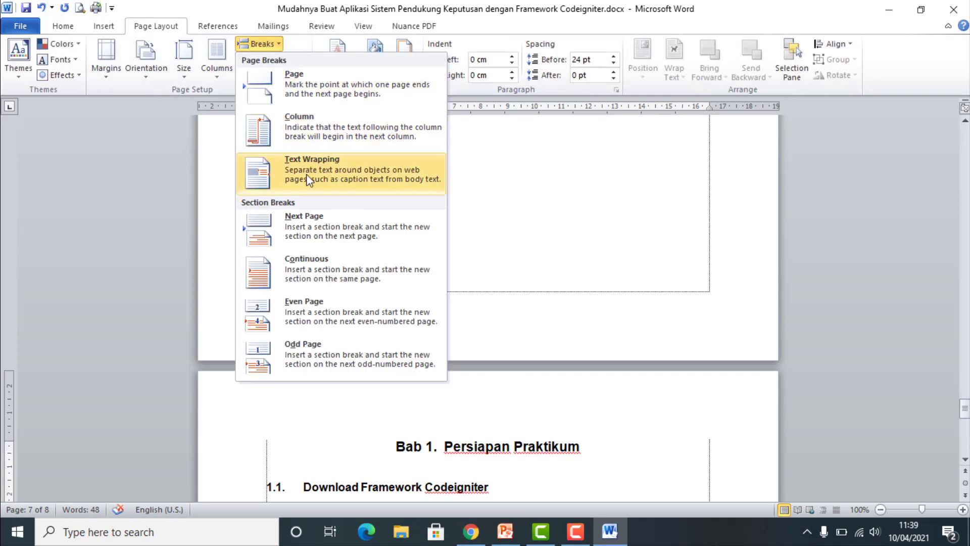
pyautogui.click(299, 226)
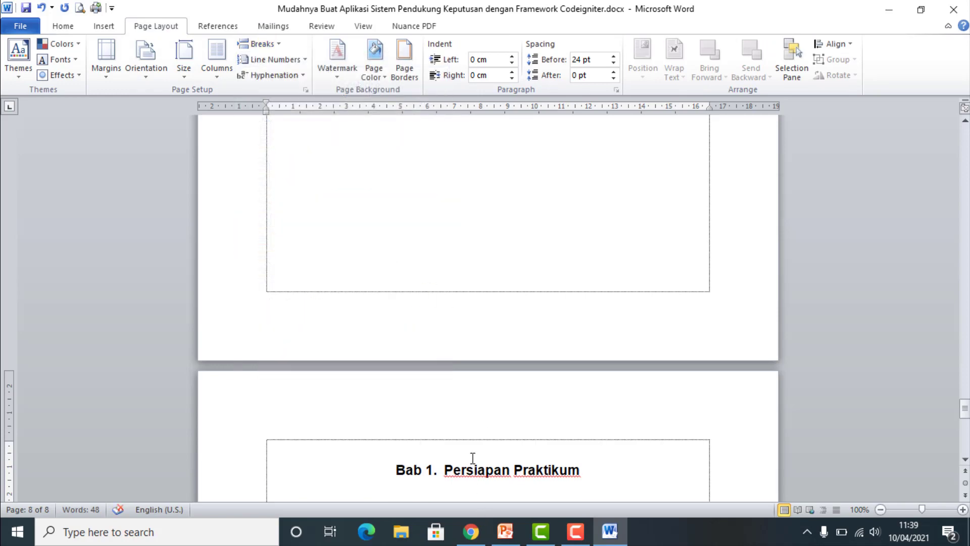
# Show formatting marks to check the breaks around the Bab 1 heading, then hide them.
pyautogui.scroll(5, 490, 249)
pyautogui.scroll(5, 534, 265)
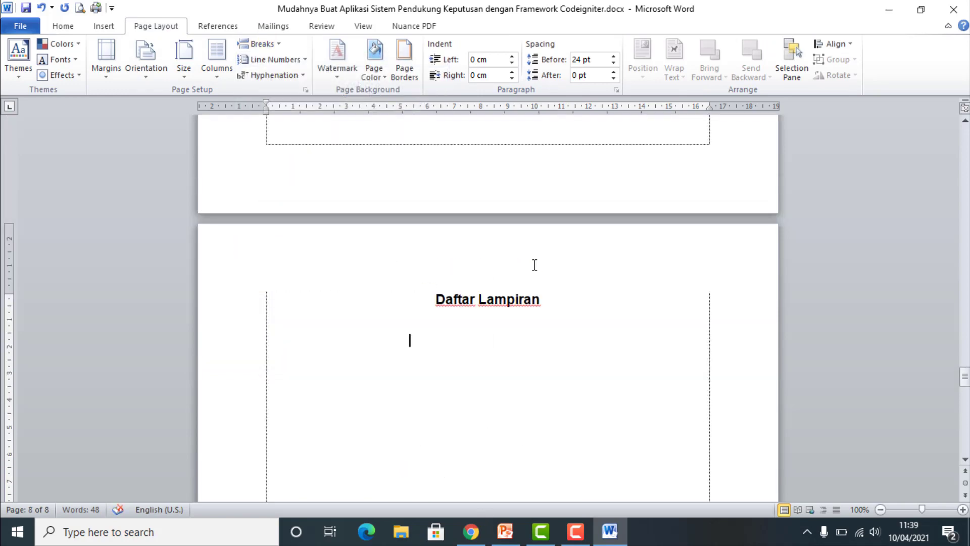
pyautogui.scroll(5, 534, 268)
pyautogui.scroll(-5, 533, 268)
pyautogui.scroll(-10, 531, 268)
pyautogui.scroll(-1, 499, 319)
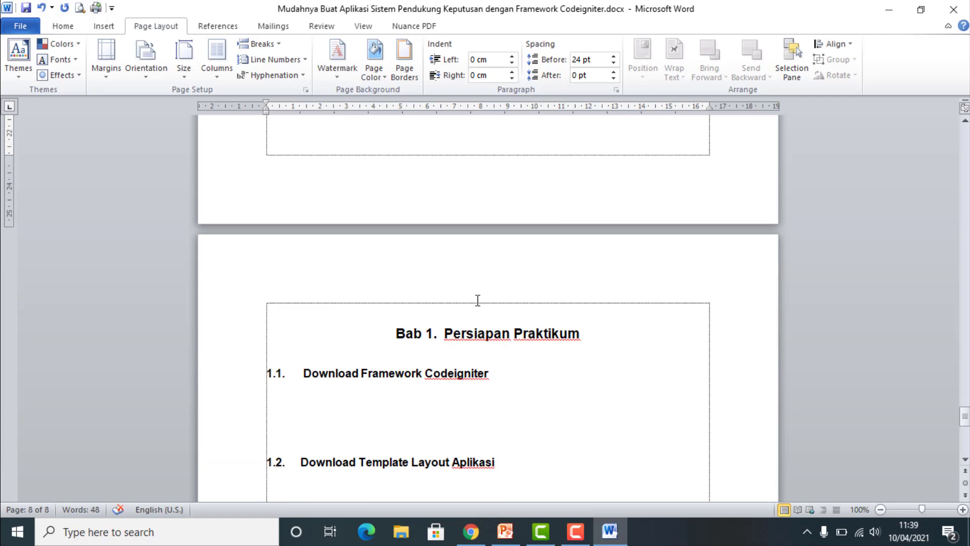
pyautogui.click(475, 318)
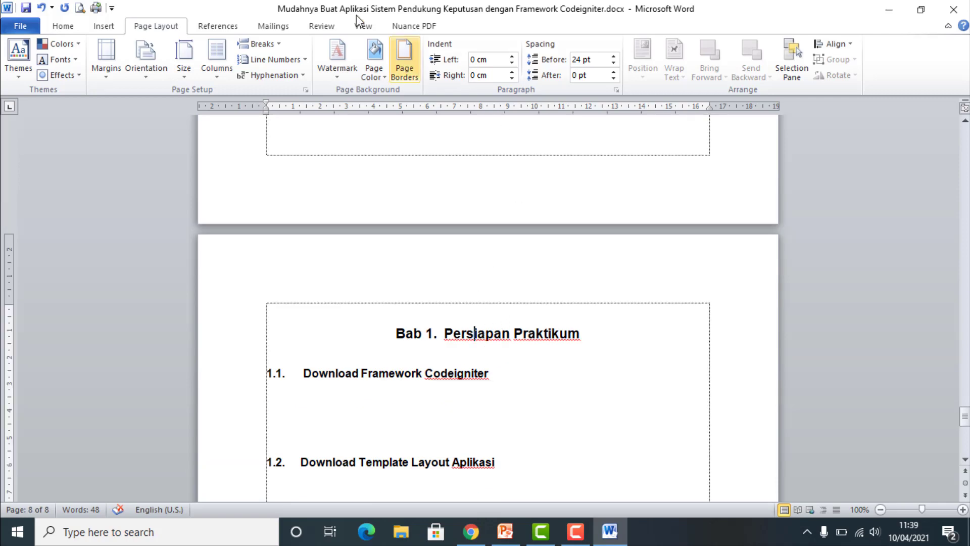
pyautogui.click(63, 27)
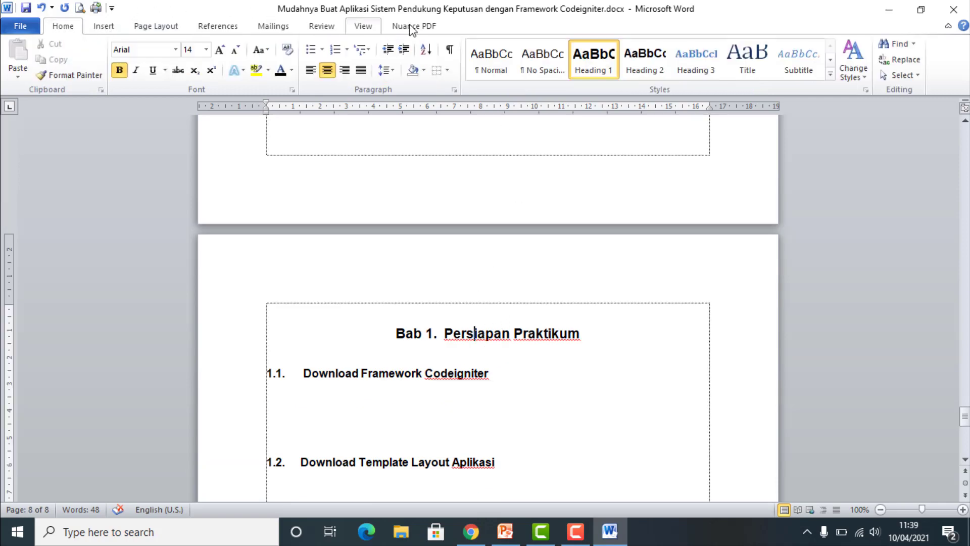
pyautogui.click(449, 49)
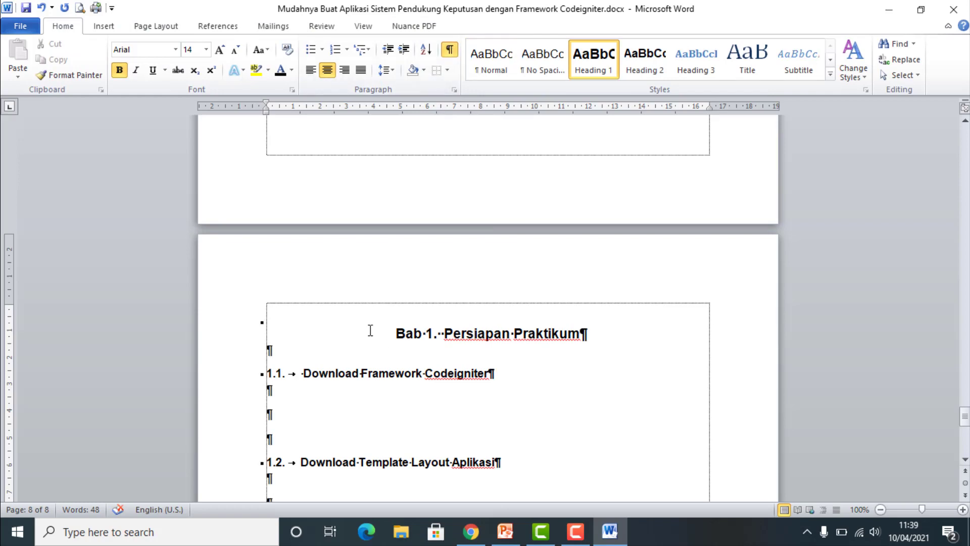
pyautogui.scroll(2, 480, 298)
pyautogui.scroll(1, 491, 284)
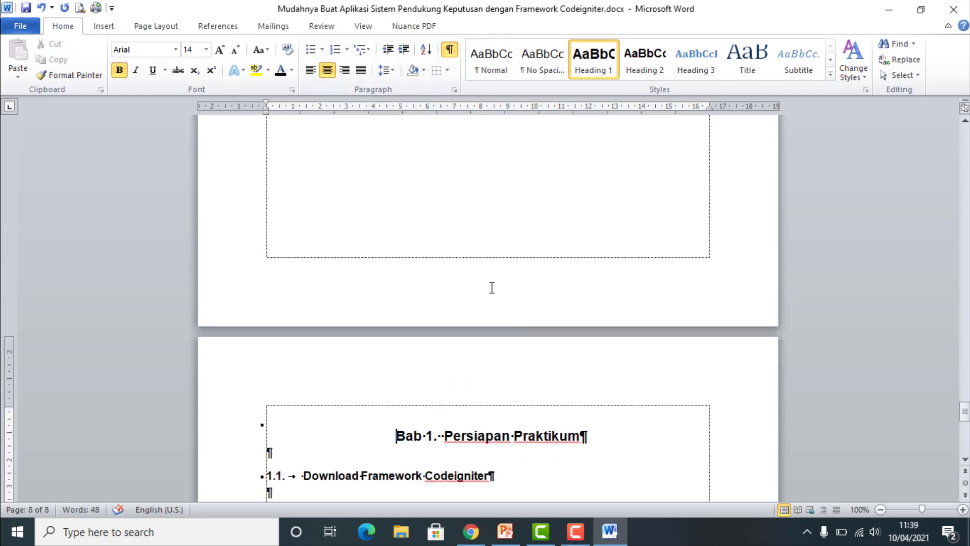
pyautogui.scroll(-5, 492, 286)
pyautogui.scroll(-3, 491, 288)
pyautogui.scroll(3, 492, 287)
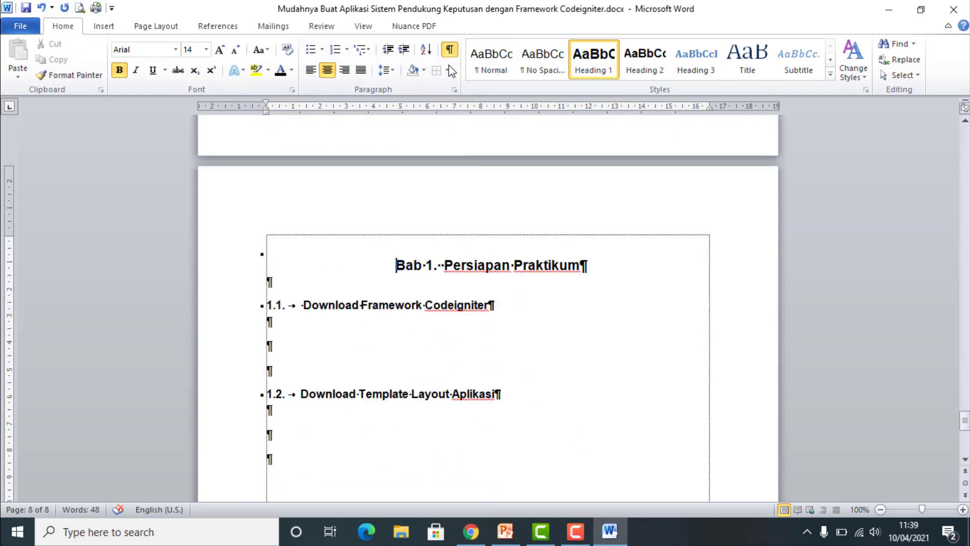
pyautogui.click(449, 49)
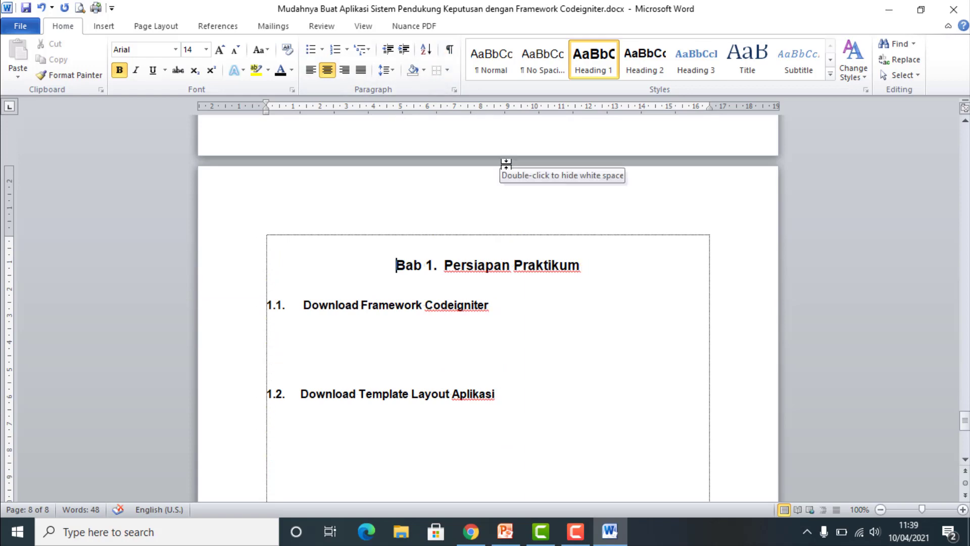
# Place the cursor in the blank paragraph below heading 1.1.
pyautogui.scroll(5, 510, 177)
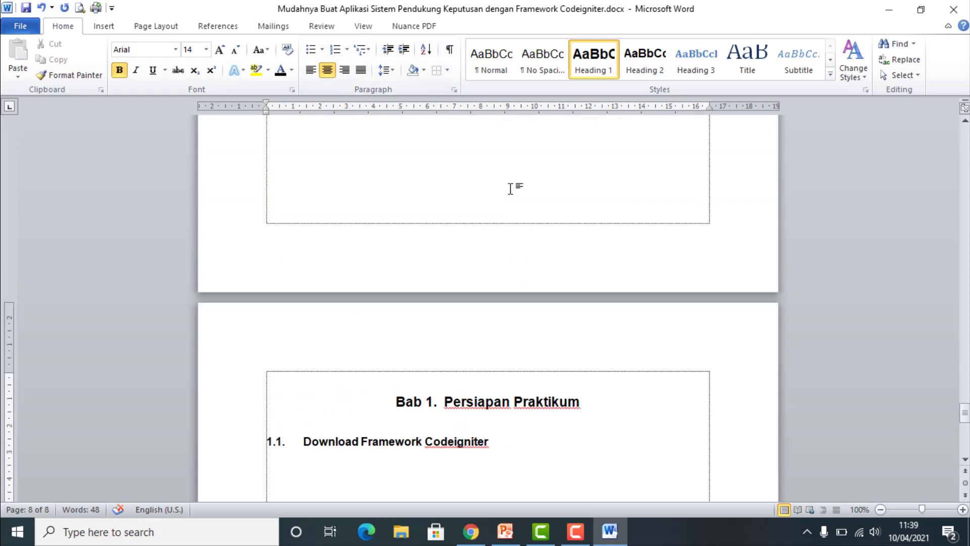
pyautogui.scroll(4, 514, 188)
pyautogui.scroll(1, 515, 188)
pyautogui.scroll(-15, 526, 180)
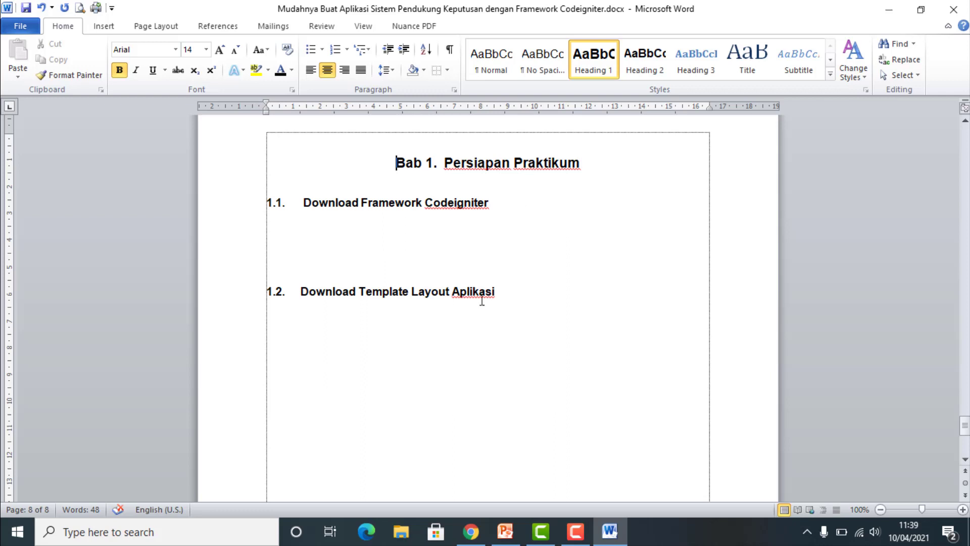
pyautogui.scroll(-7, 483, 308)
pyautogui.scroll(-7, 483, 319)
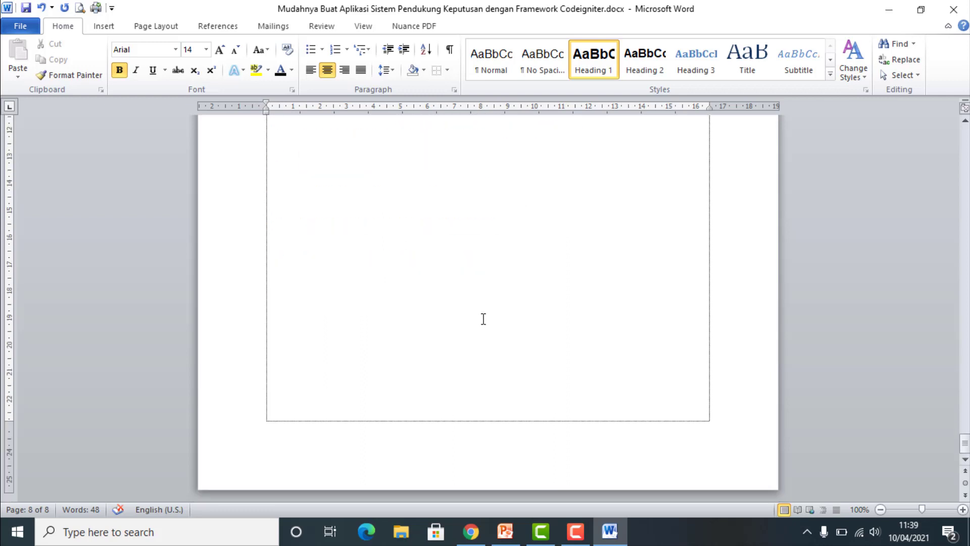
pyautogui.click(404, 392)
pyautogui.scroll(5, 402, 390)
pyautogui.scroll(6, 410, 369)
pyautogui.scroll(2, 401, 303)
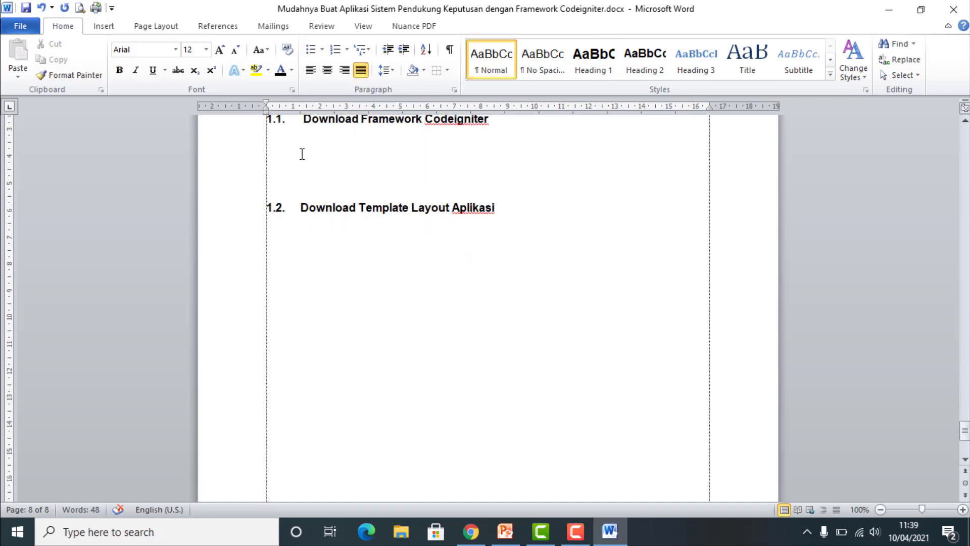
# Start a Next Page section and paste the Heading 1 title for Bab 2 with subsection 2.1.
pyautogui.click(150, 26)
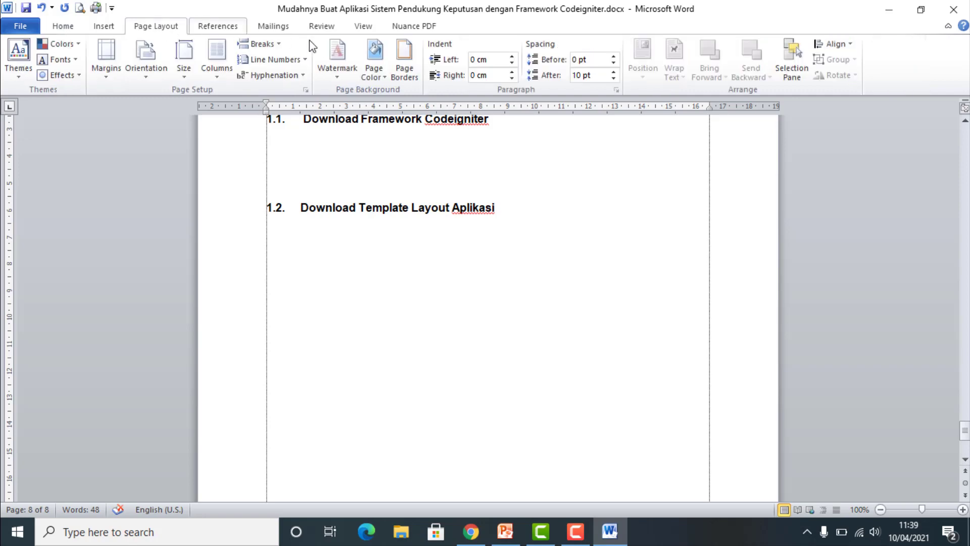
pyautogui.click(278, 43)
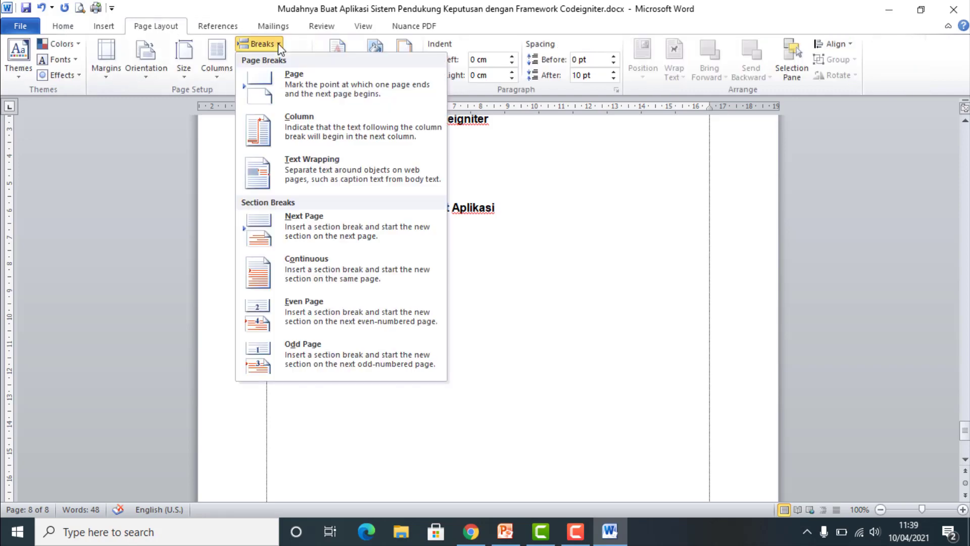
pyautogui.click(318, 239)
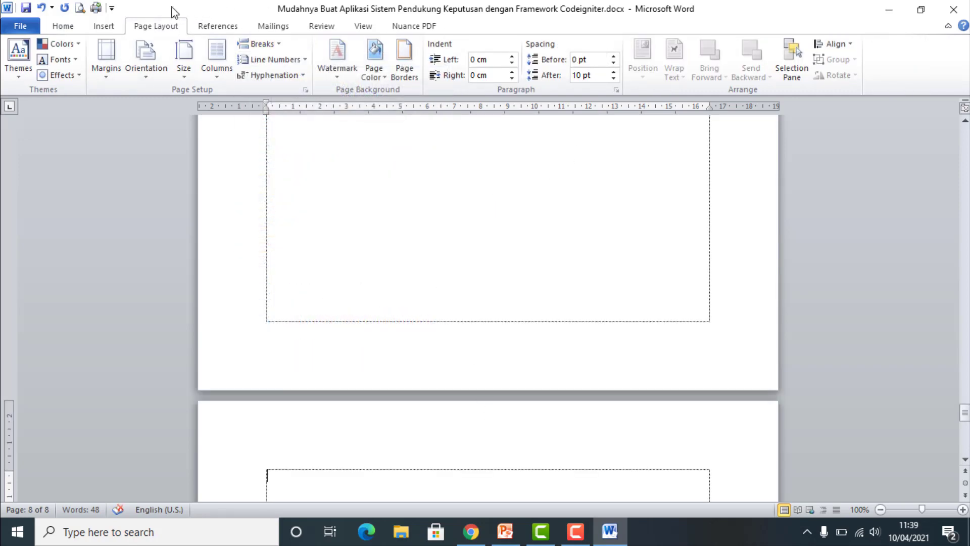
pyautogui.click(63, 26)
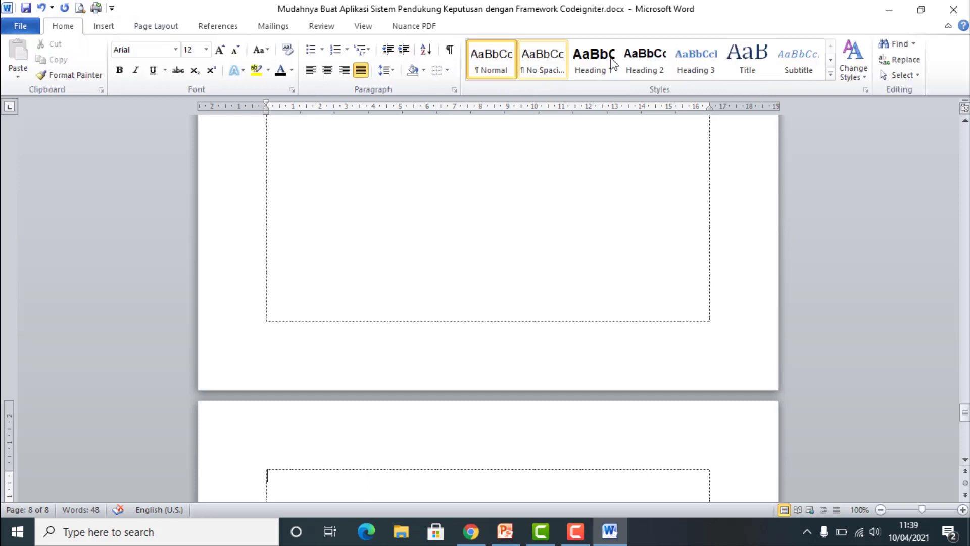
pyautogui.click(584, 68)
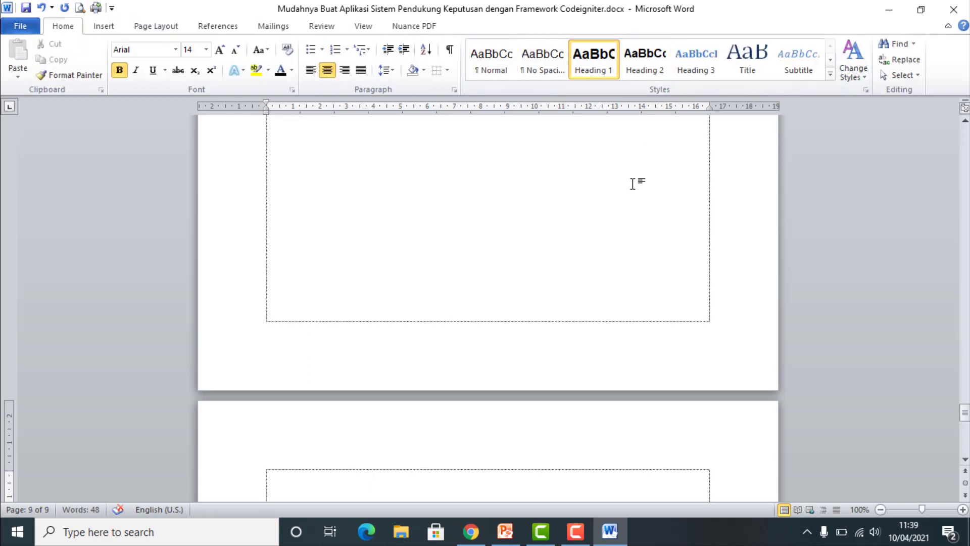
pyautogui.hotkey('ctrl', 'v')
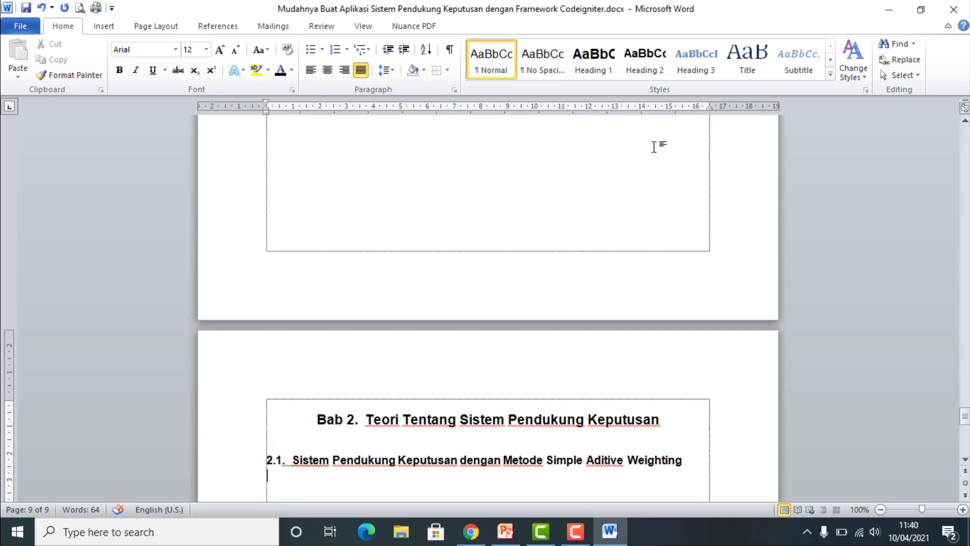
pyautogui.scroll(-1, 654, 147)
pyautogui.scroll(-1, 654, 147)
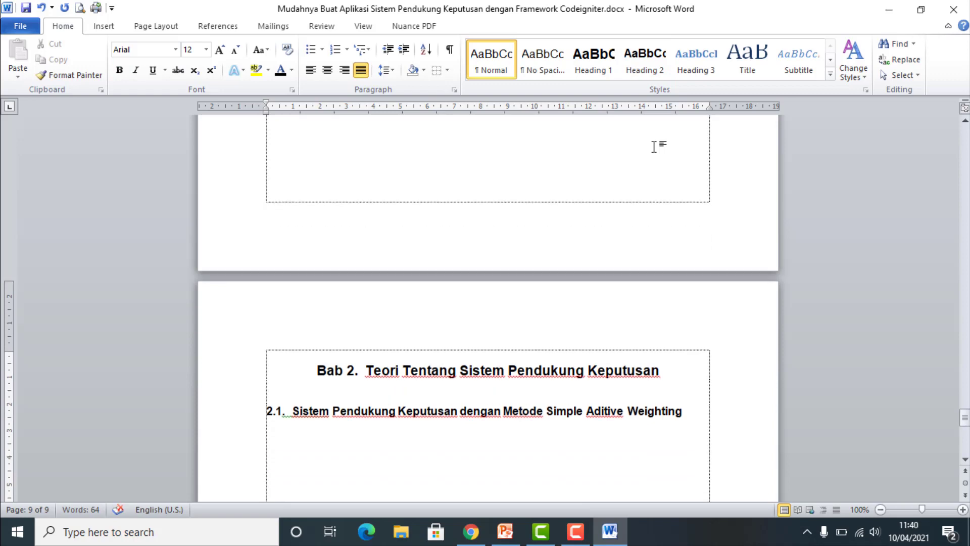
# Add the Heading 2 subsection '2.2. Algorithma SAW' and check the practicum steps in PowerPoint.
pyautogui.click(653, 67)
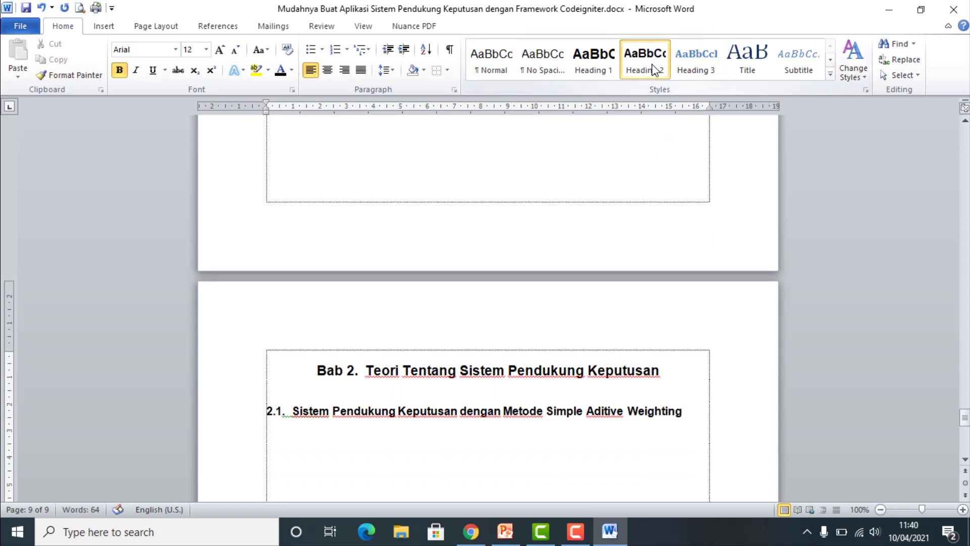
pyautogui.write('2.2. Algorithma SAW.')
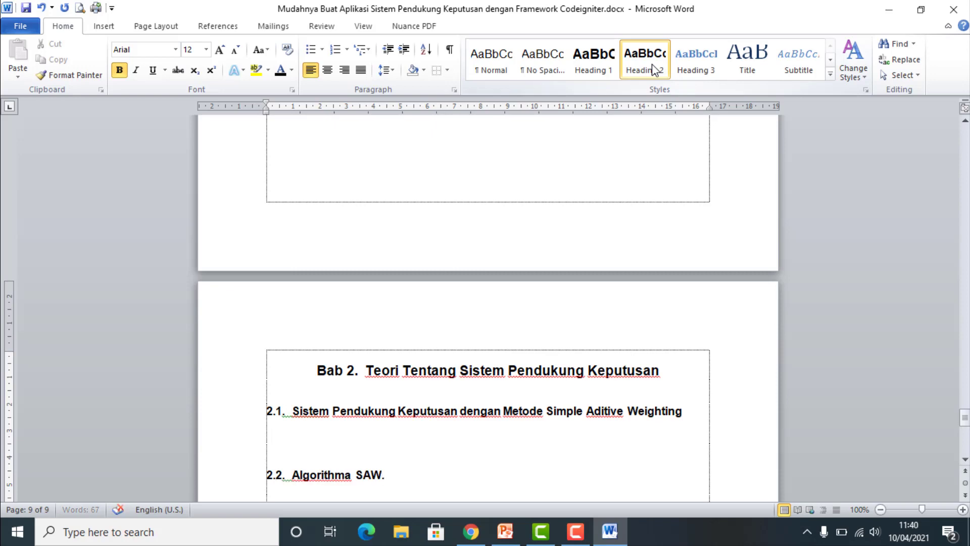
pyautogui.press('BackSpace')
pyautogui.press('Return')
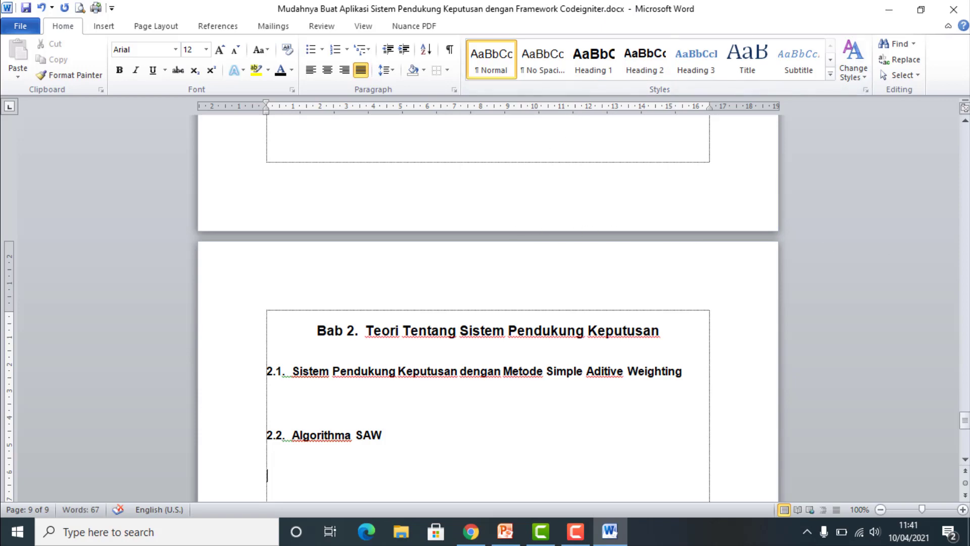
pyautogui.click(506, 531)
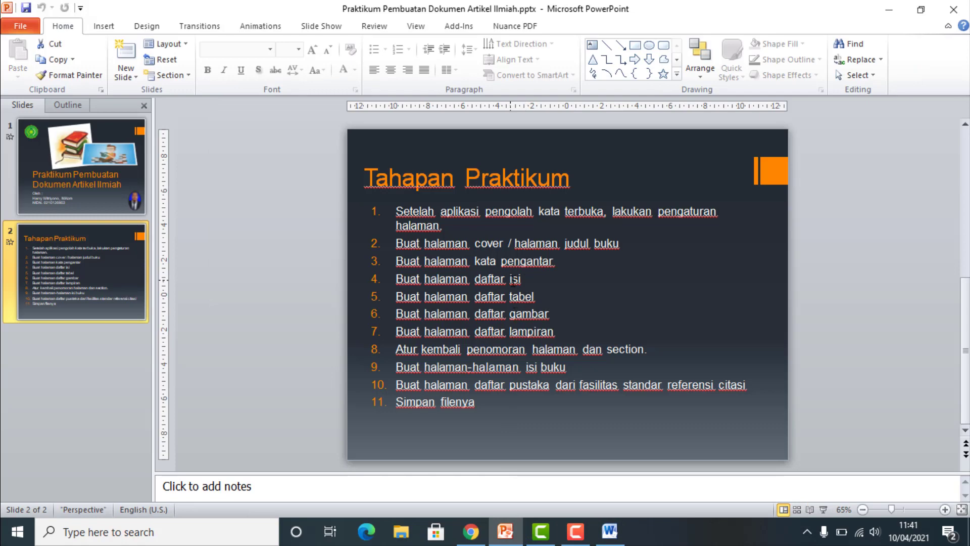
# Turn on the Navigation Pane from the View tab and jump to the Daftar Isi heading.
pyautogui.click(610, 531)
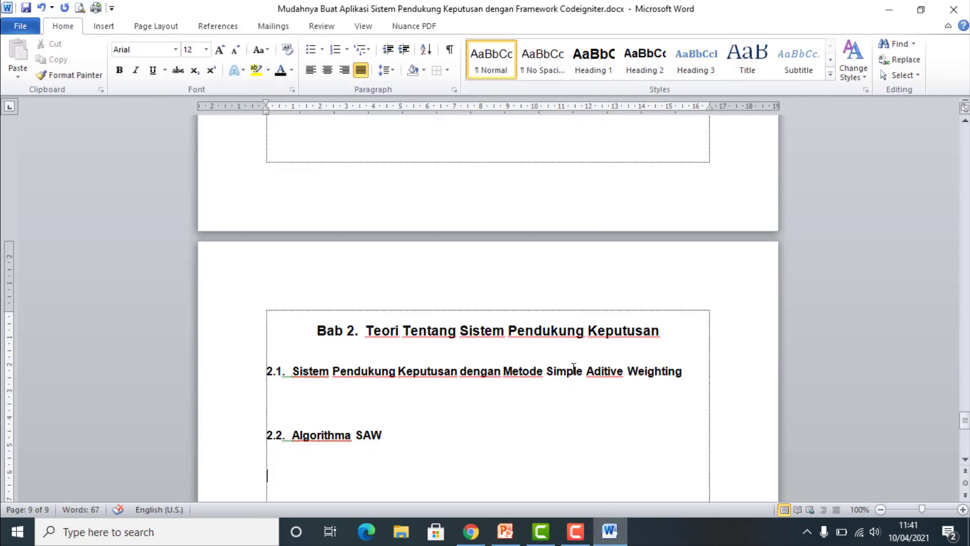
pyautogui.scroll(5, 475, 318)
pyautogui.scroll(5, 486, 318)
pyautogui.scroll(8, 492, 310)
pyautogui.scroll(8, 491, 311)
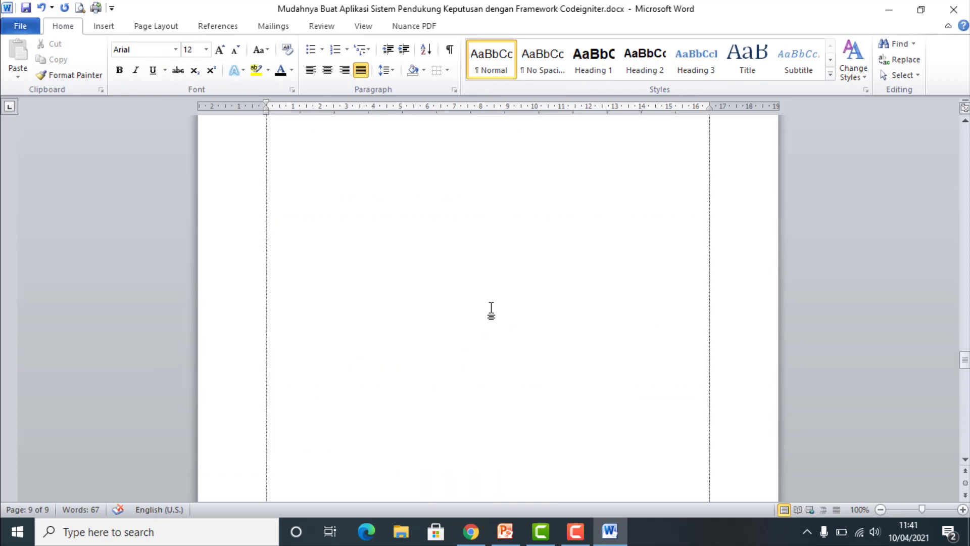
pyautogui.scroll(5, 491, 311)
pyautogui.scroll(5, 505, 296)
pyautogui.scroll(-10, 498, 266)
pyautogui.scroll(-10, 499, 266)
pyautogui.click(355, 30)
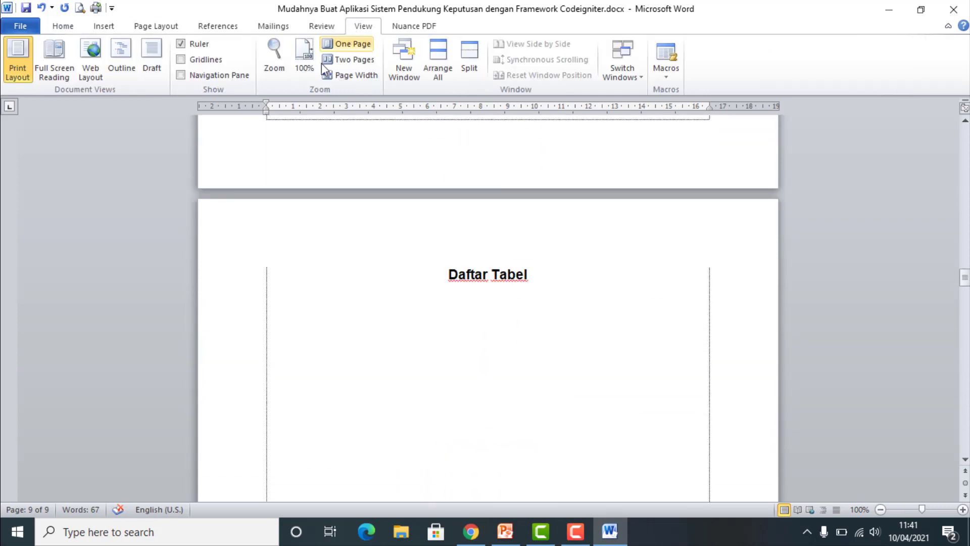
pyautogui.click(232, 75)
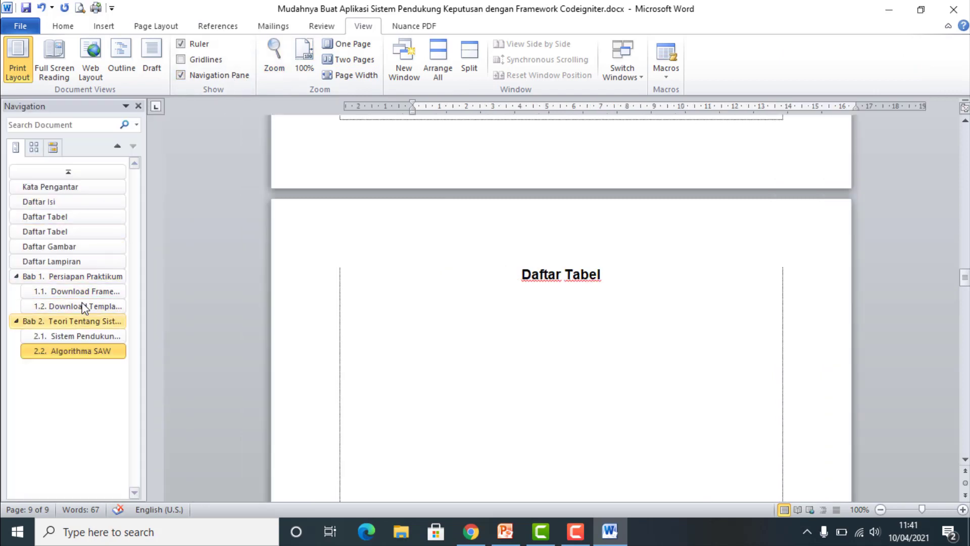
pyautogui.click(85, 204)
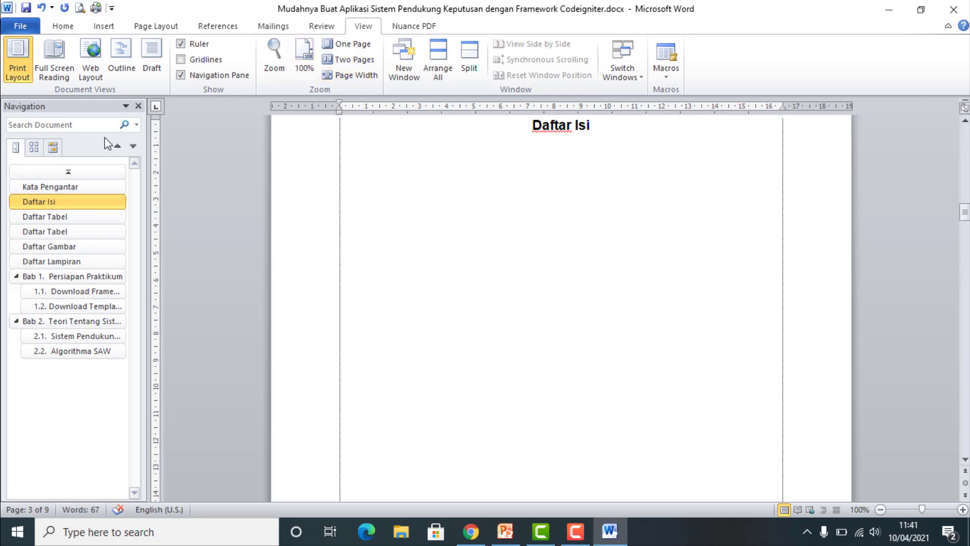
pyautogui.click(198, 76)
pyautogui.click(198, 76)
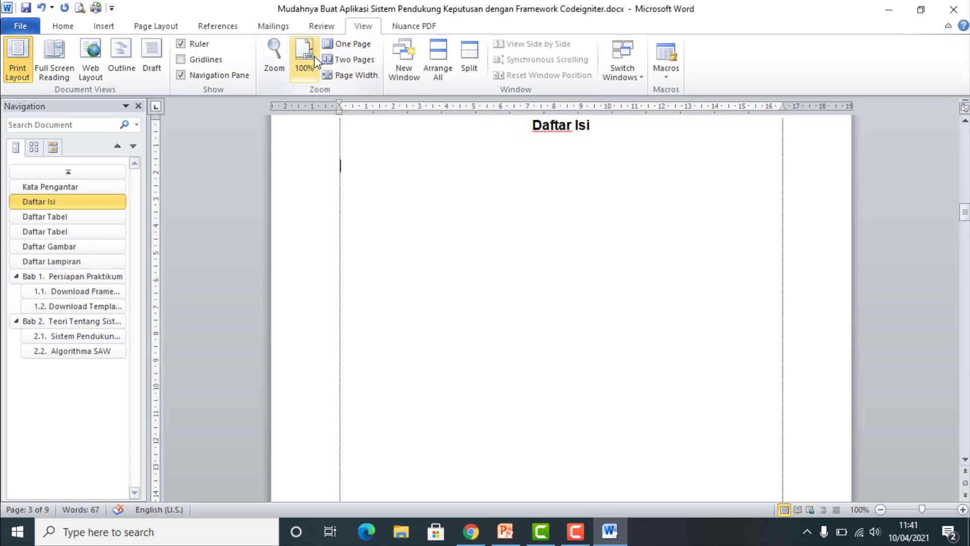
# Open the custom Table of Contents dialog, keep the From template format, and open Options.
pyautogui.click(221, 29)
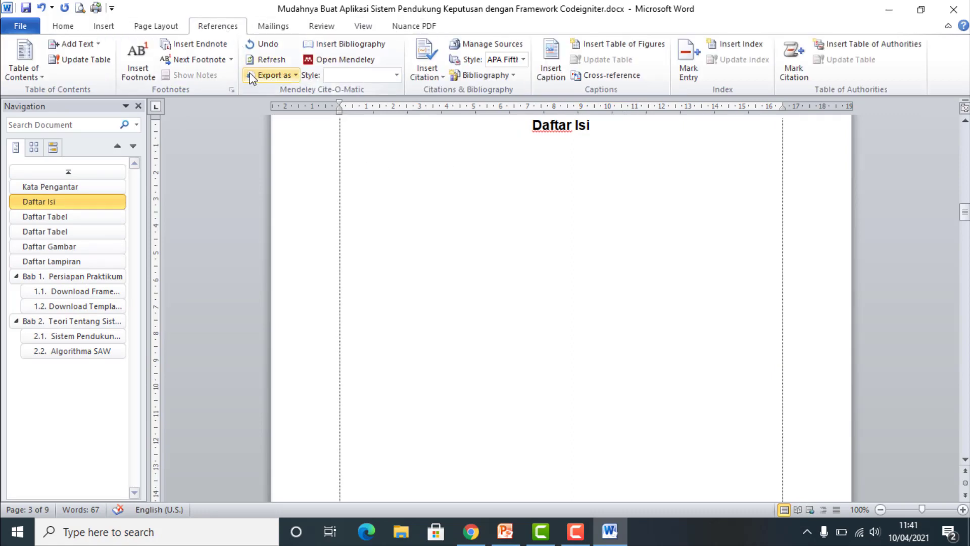
pyautogui.click(44, 76)
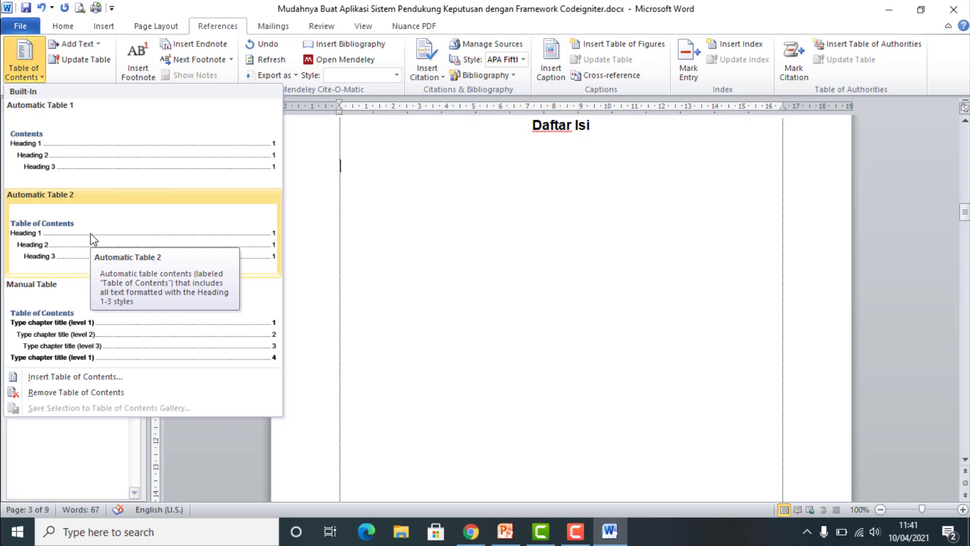
pyautogui.click(78, 381)
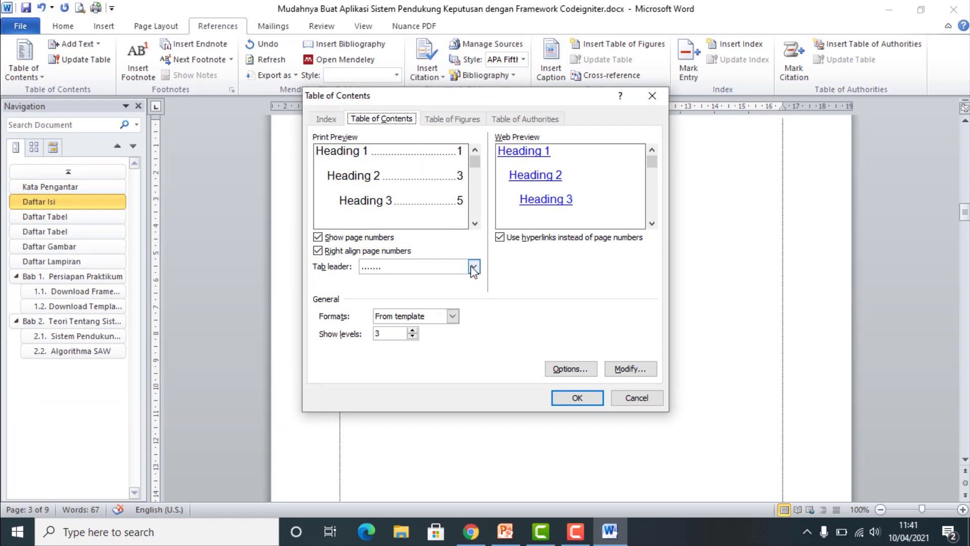
pyautogui.click(453, 318)
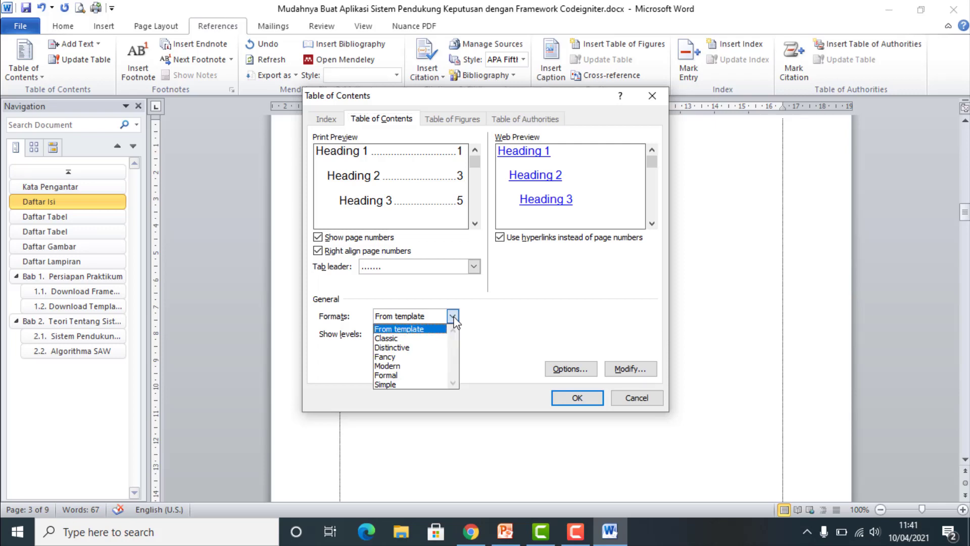
pyautogui.click(439, 338)
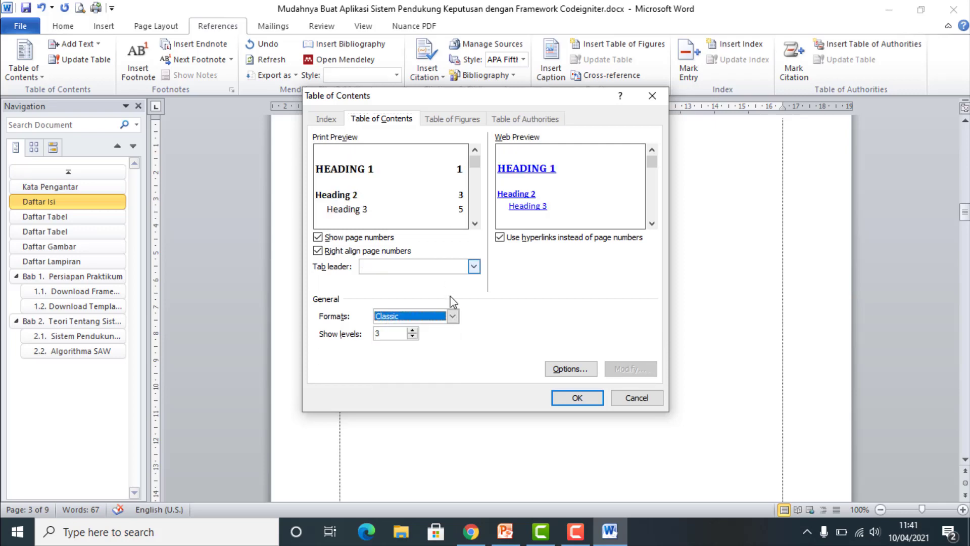
pyautogui.click(453, 316)
pyautogui.click(435, 324)
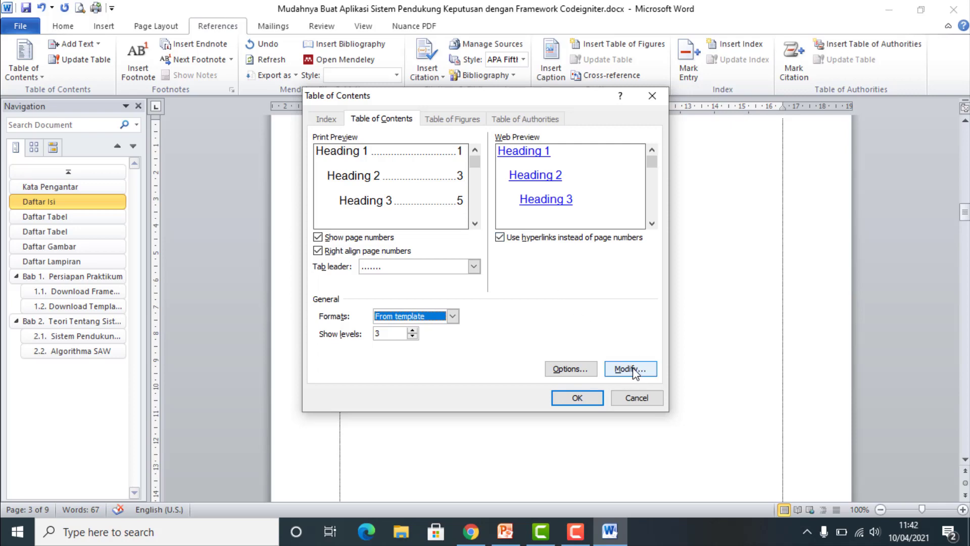
pyautogui.click(570, 369)
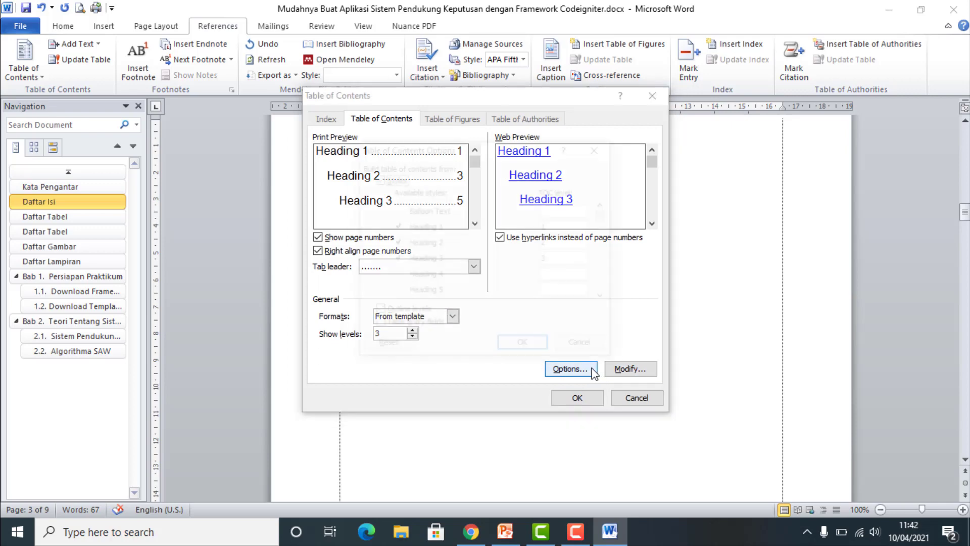
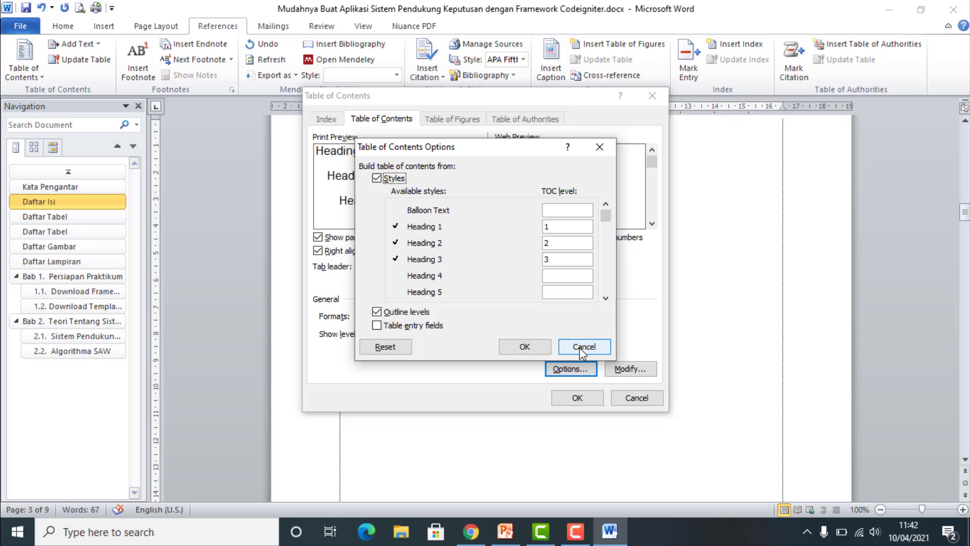
# Restyle the TOC 1 entry style as justified Arial 12 pt, returning to the Table of Contents settings.
pyautogui.click(583, 348)
pyautogui.click(630, 370)
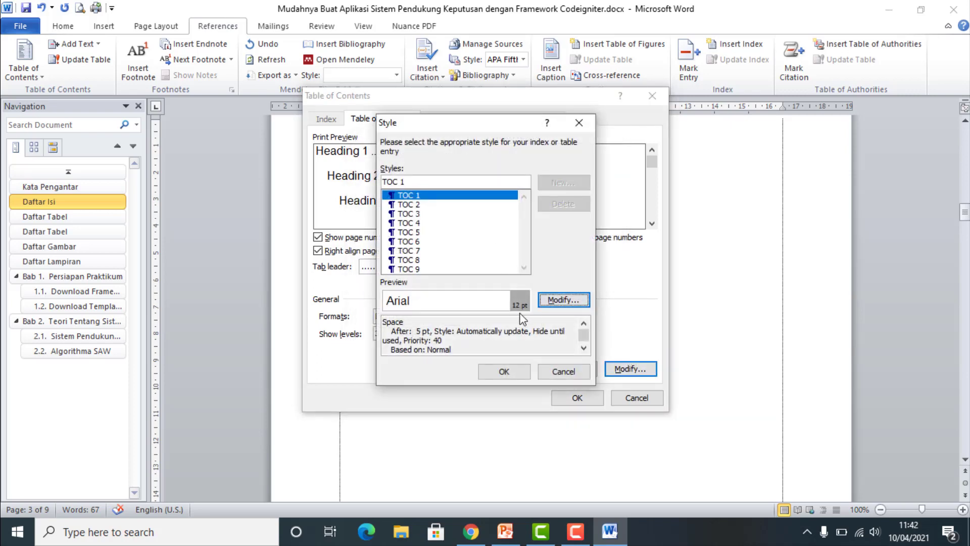
pyautogui.click(563, 300)
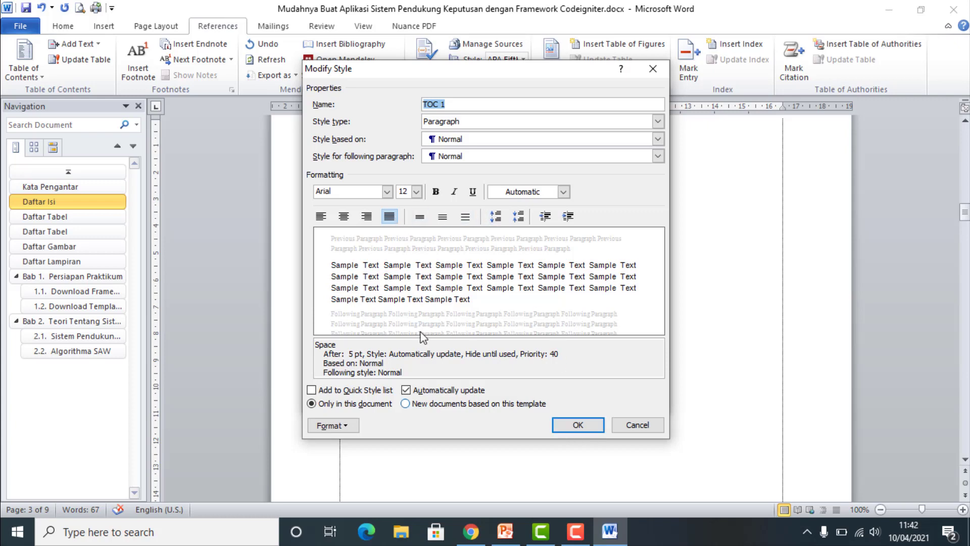
pyautogui.click(578, 426)
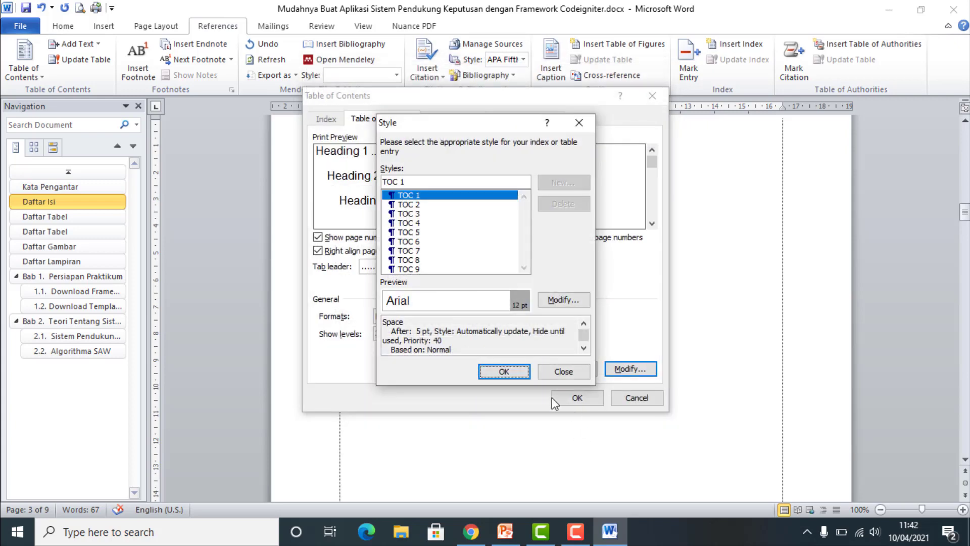
pyautogui.click(515, 375)
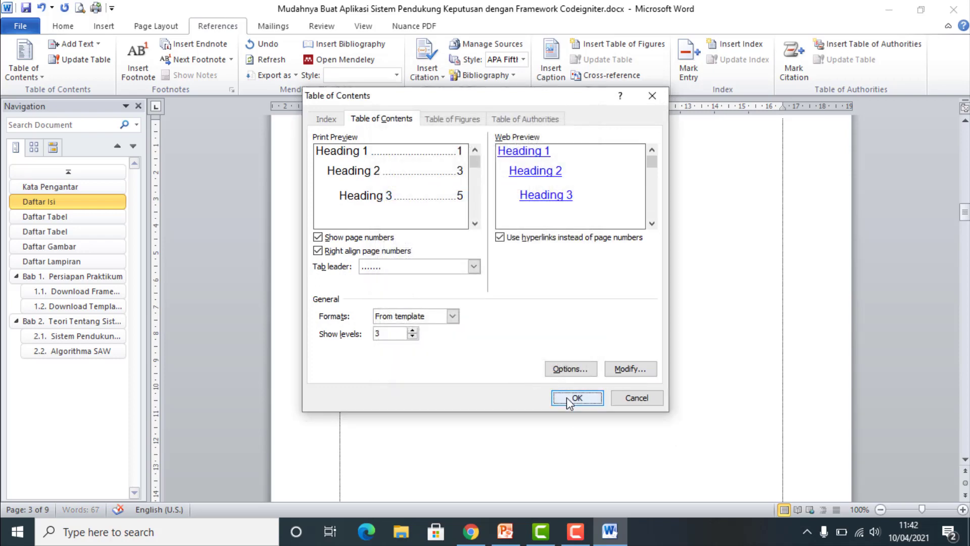
pyautogui.click(566, 397)
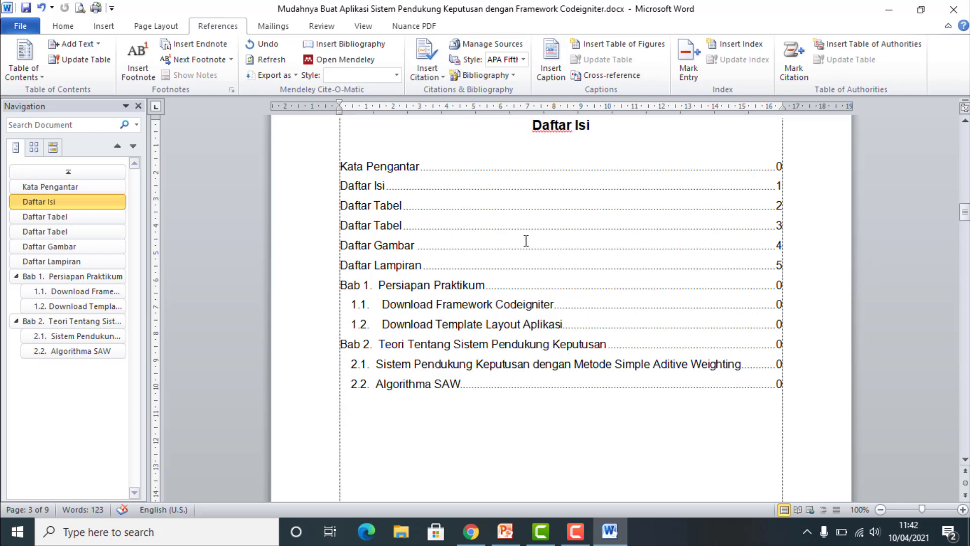
pyautogui.click(404, 171)
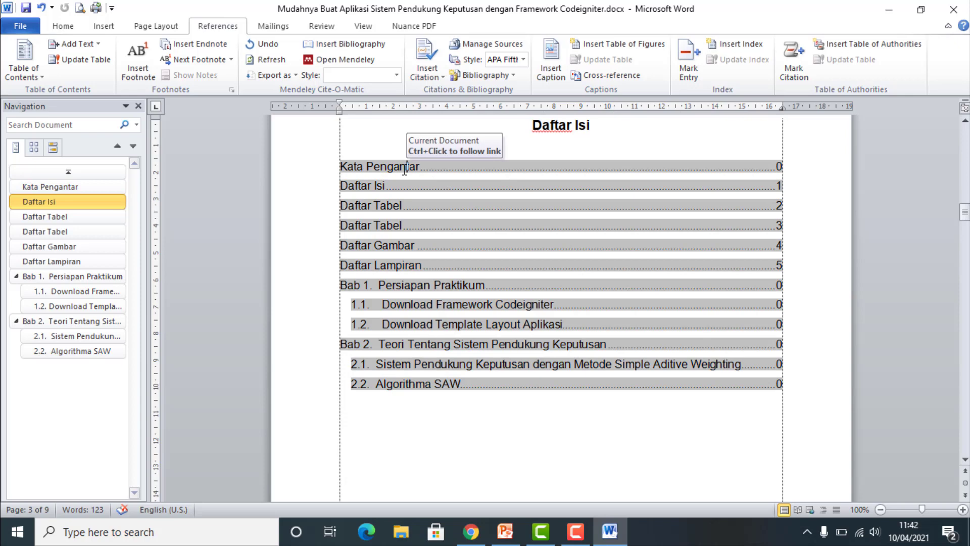
pyautogui.click(39, 75)
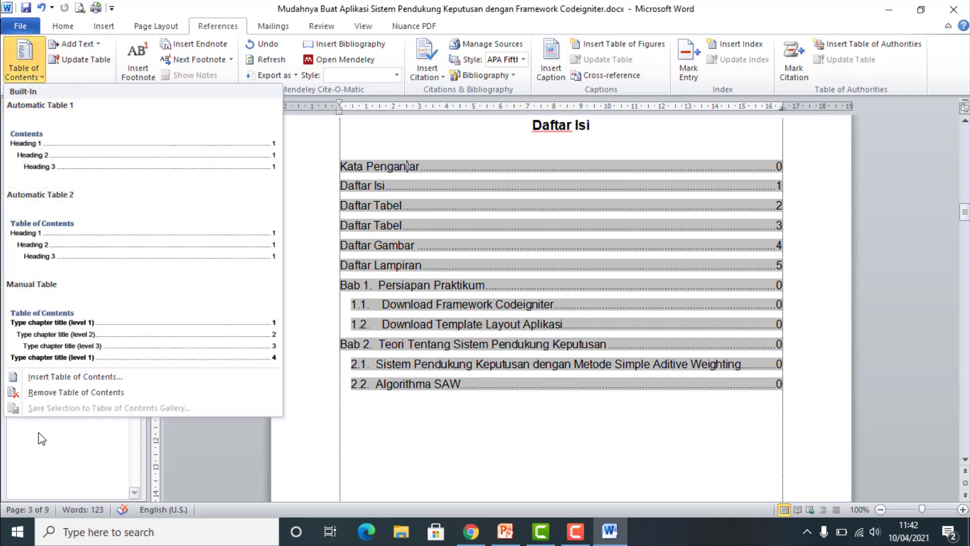
pyautogui.rightClick(463, 348)
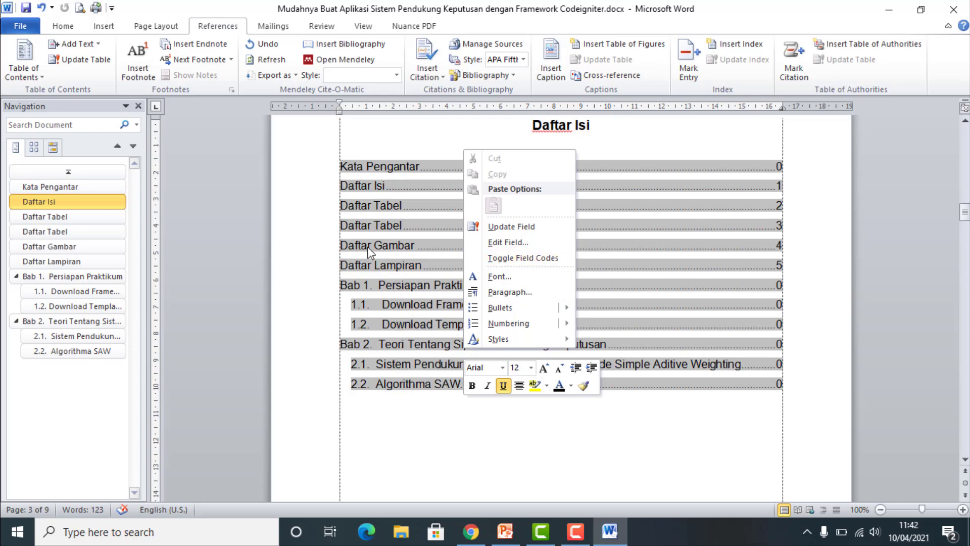
pyautogui.click(421, 399)
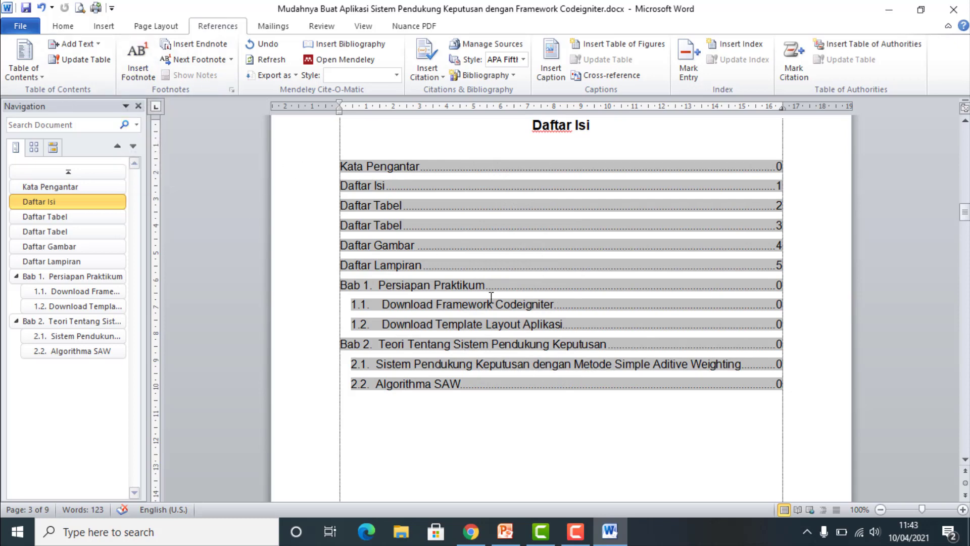
# Undo to restore the Daftar Gambar heading, remove the blank line, and start it on a new page.
pyautogui.scroll(-5, 492, 297)
pyautogui.scroll(-5, 491, 294)
pyautogui.scroll(-5, 492, 288)
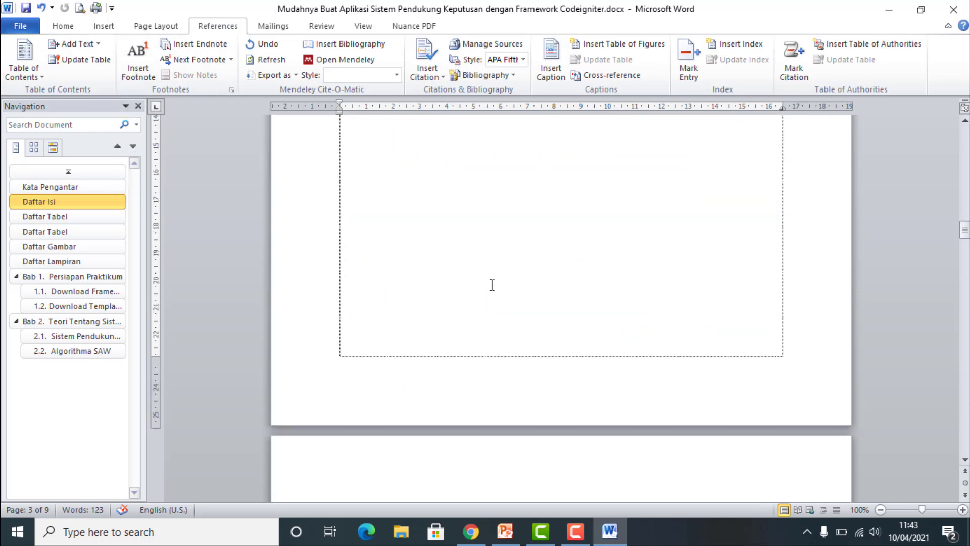
pyautogui.scroll(5, 492, 284)
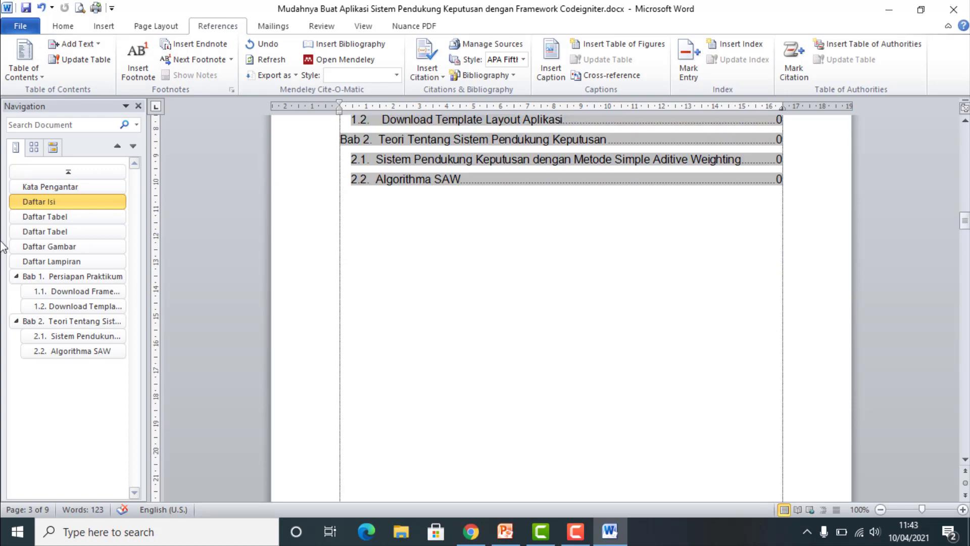
pyautogui.click(62, 219)
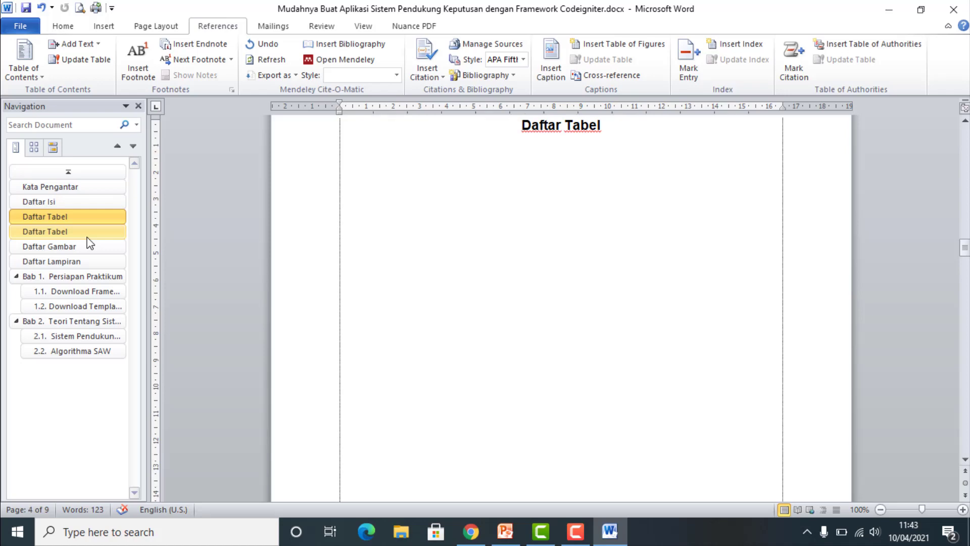
pyautogui.click(87, 235)
pyautogui.scroll(-4, 378, 259)
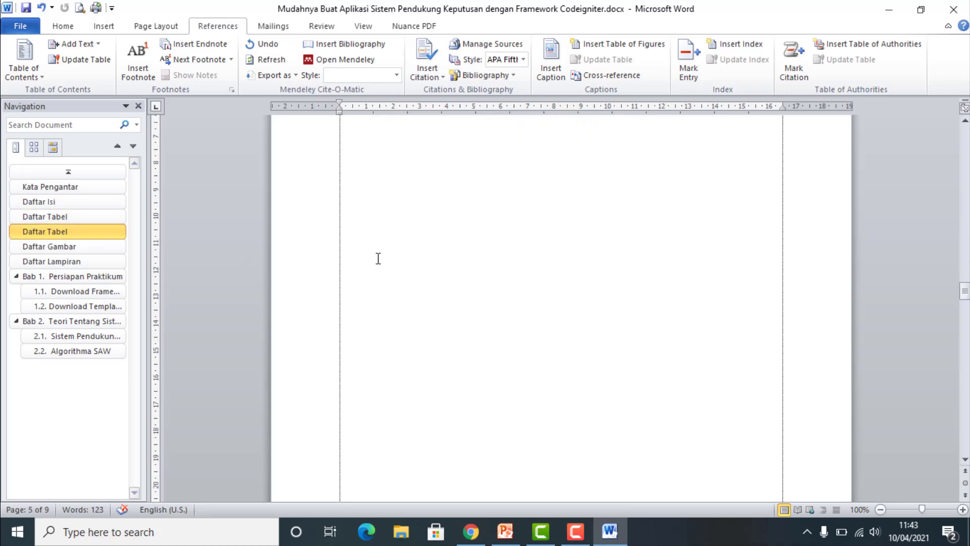
pyautogui.scroll(-5, 399, 268)
pyautogui.scroll(-5, 420, 279)
pyautogui.scroll(5, 420, 278)
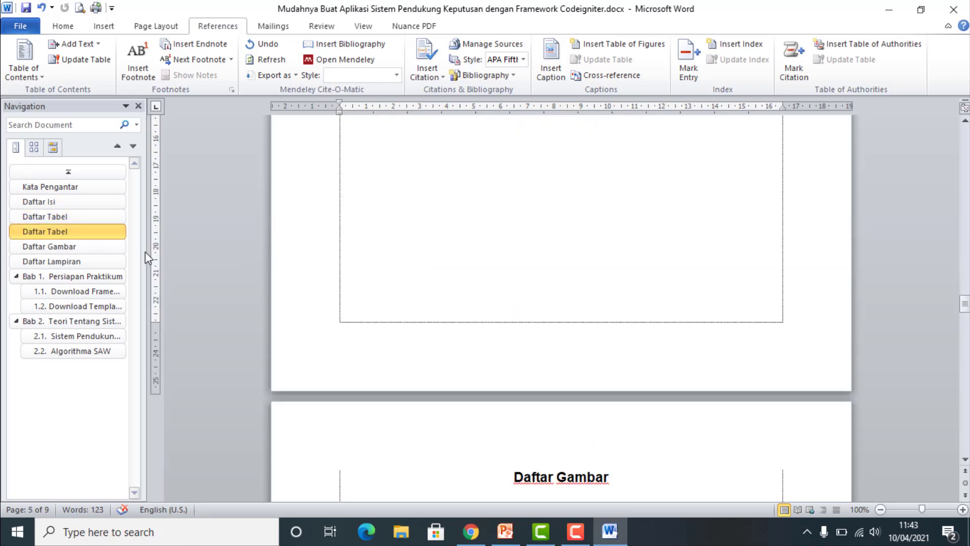
pyautogui.scroll(3, 444, 278)
pyautogui.scroll(-9, 520, 303)
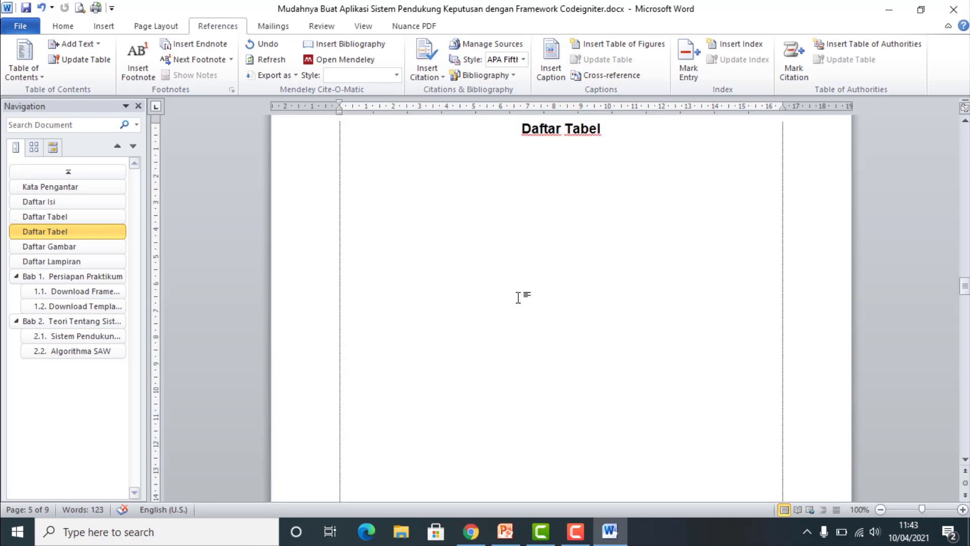
pyautogui.scroll(3, 525, 301)
pyautogui.scroll(1, 537, 305)
pyautogui.scroll(3, 540, 309)
pyautogui.scroll(-3, 541, 308)
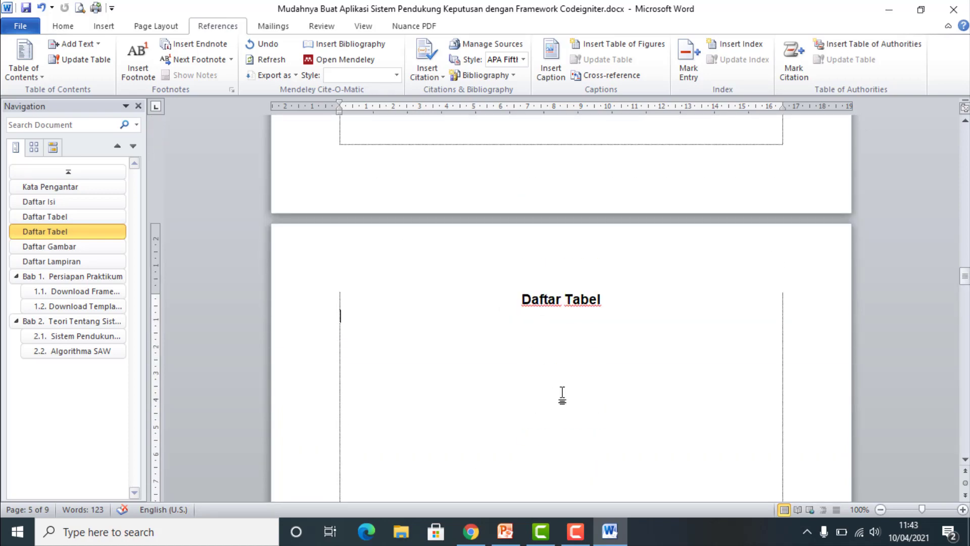
pyautogui.hotkey('ctrl', 'z')
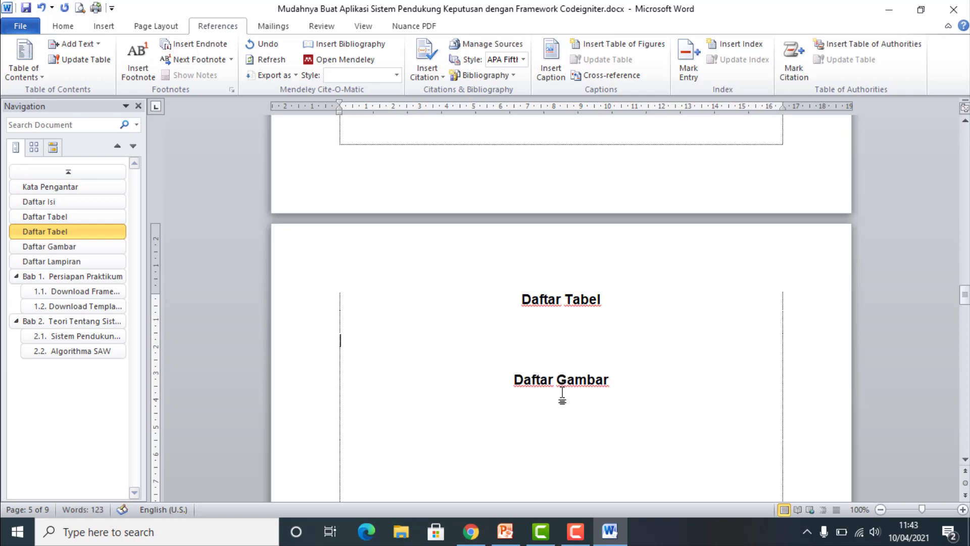
pyautogui.press('BackSpace')
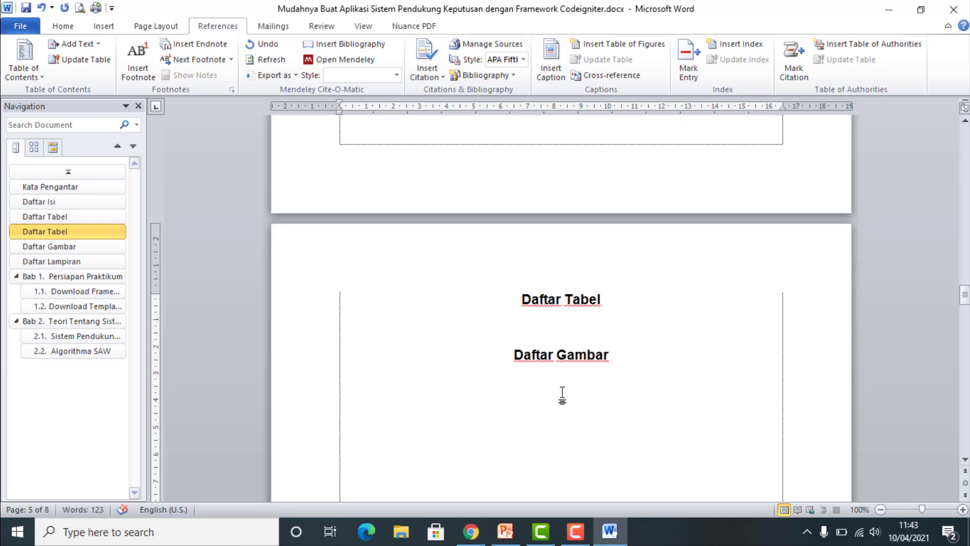
pyautogui.click(107, 28)
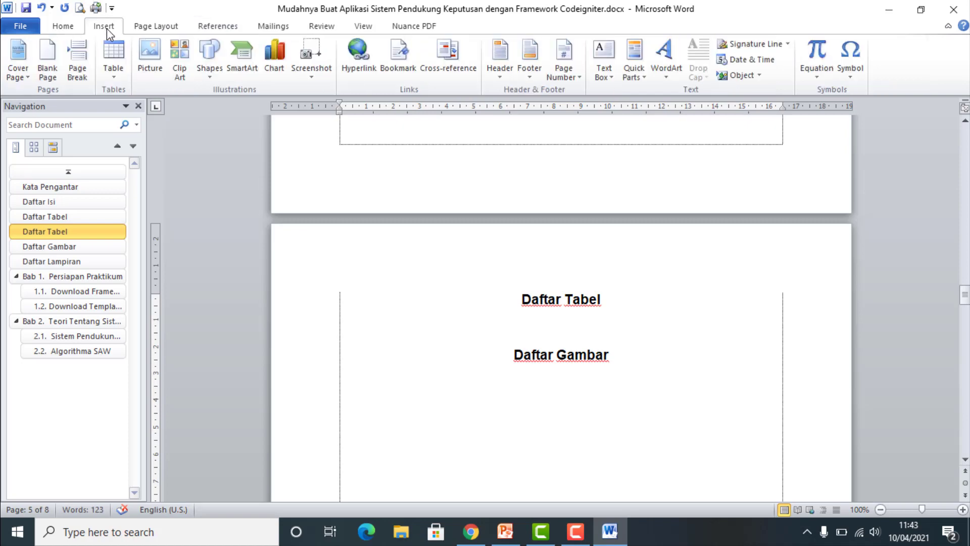
pyautogui.click(79, 76)
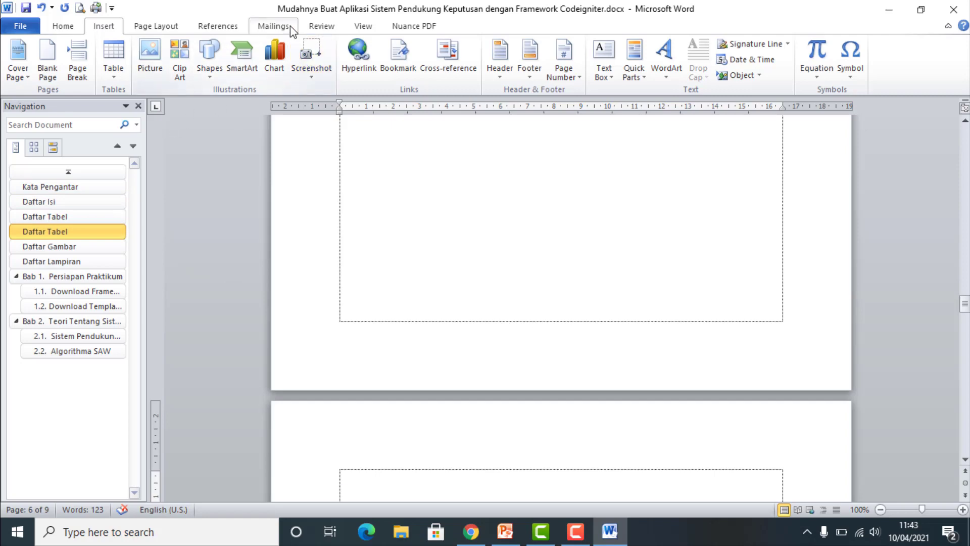
# Return to the first Daftar Tabel page (page 4) using the navigation pane.
pyautogui.click(364, 26)
pyautogui.click(221, 74)
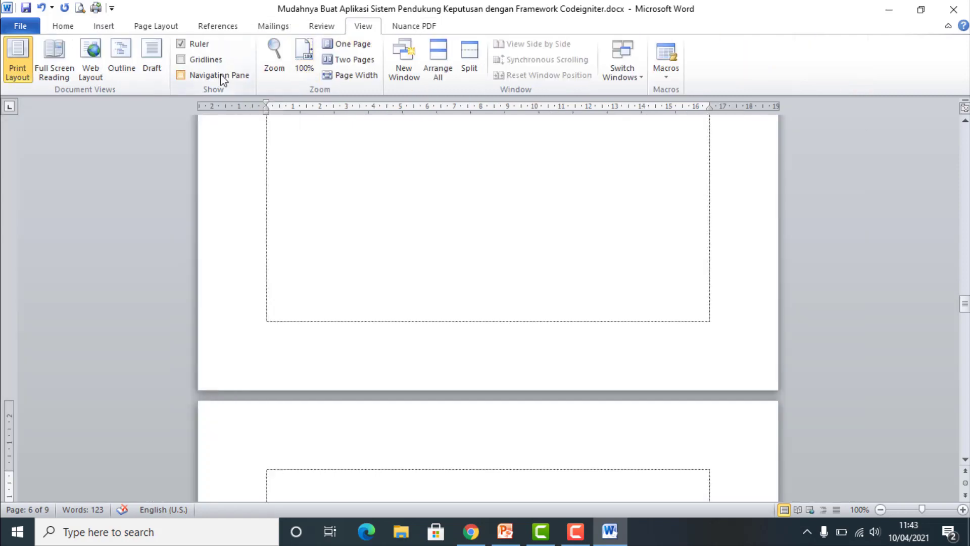
pyautogui.click(226, 75)
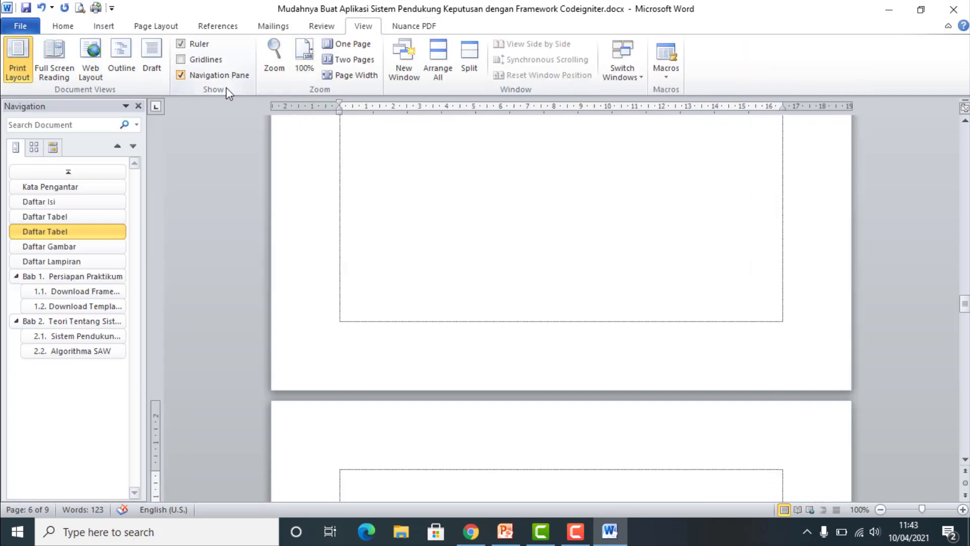
pyautogui.click(86, 216)
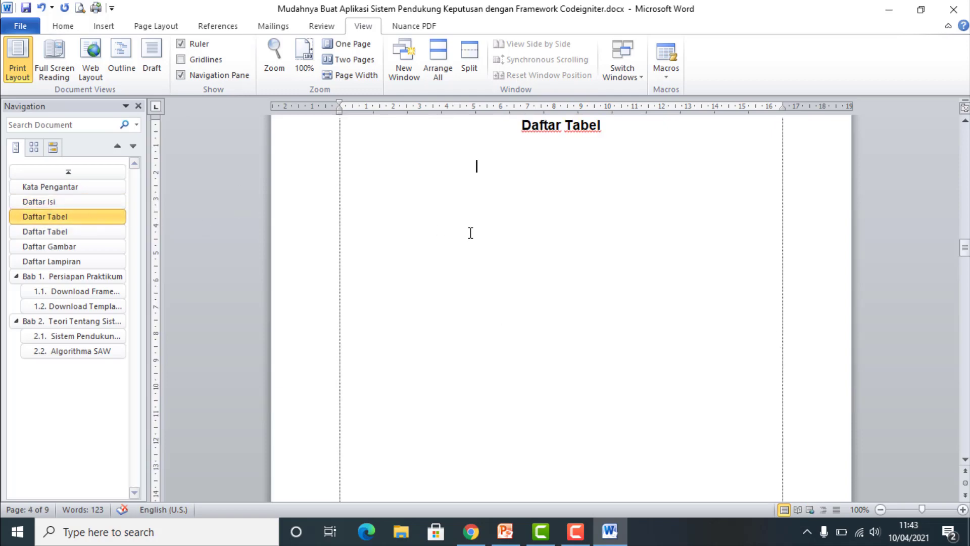
pyautogui.scroll(3, 471, 233)
pyautogui.scroll(5, 470, 233)
pyautogui.scroll(5, 471, 233)
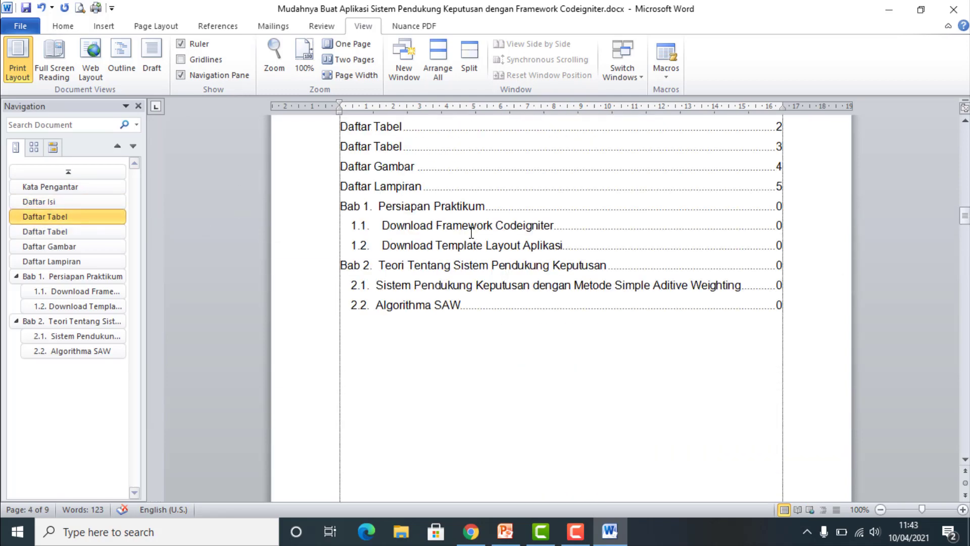
pyautogui.scroll(-6, 470, 233)
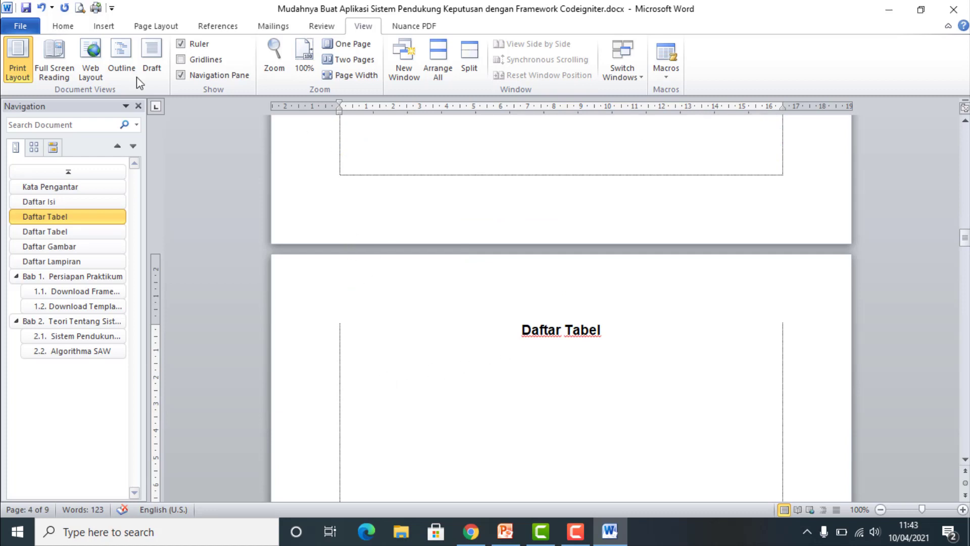
pyautogui.click(63, 26)
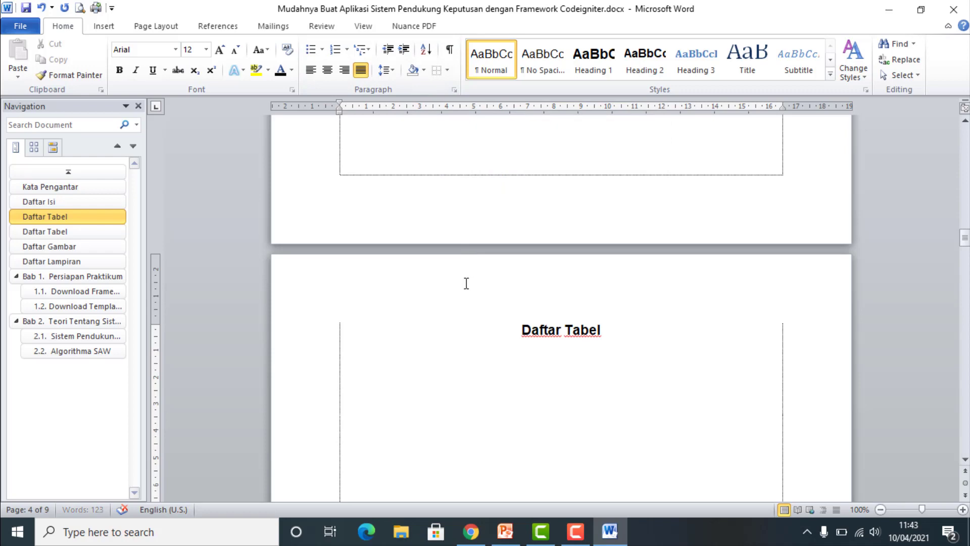
pyautogui.click(202, 34)
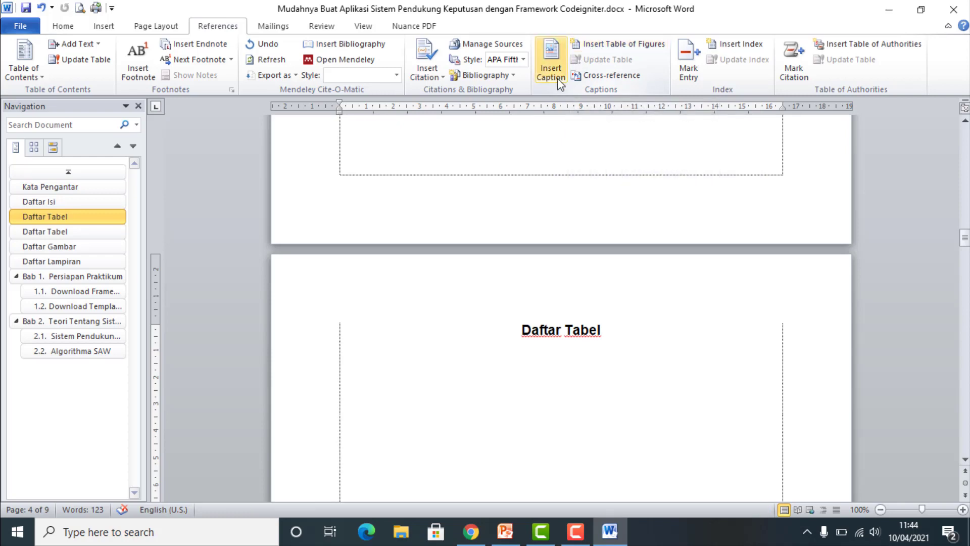
# Set up a table of figures with caption label Table and review its entry style.
pyautogui.click(611, 44)
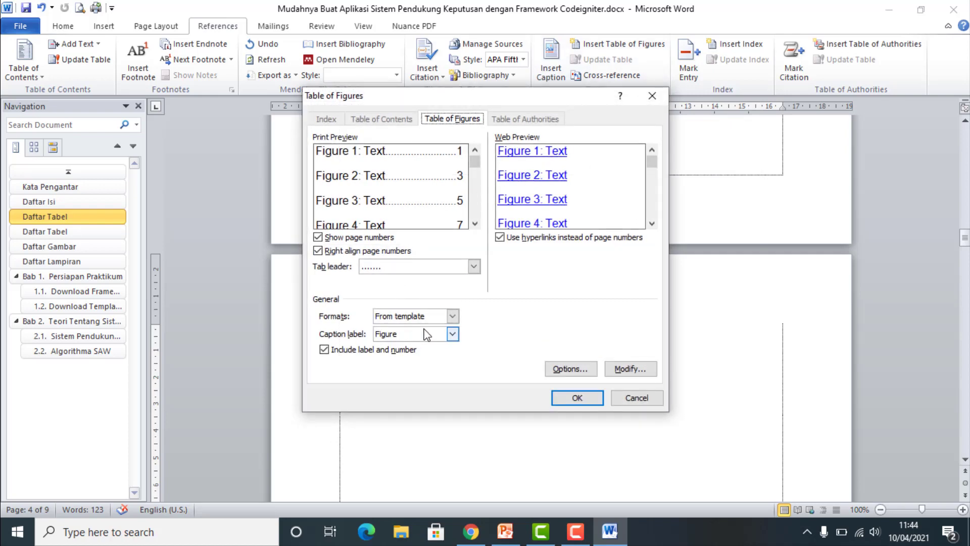
pyautogui.click(453, 336)
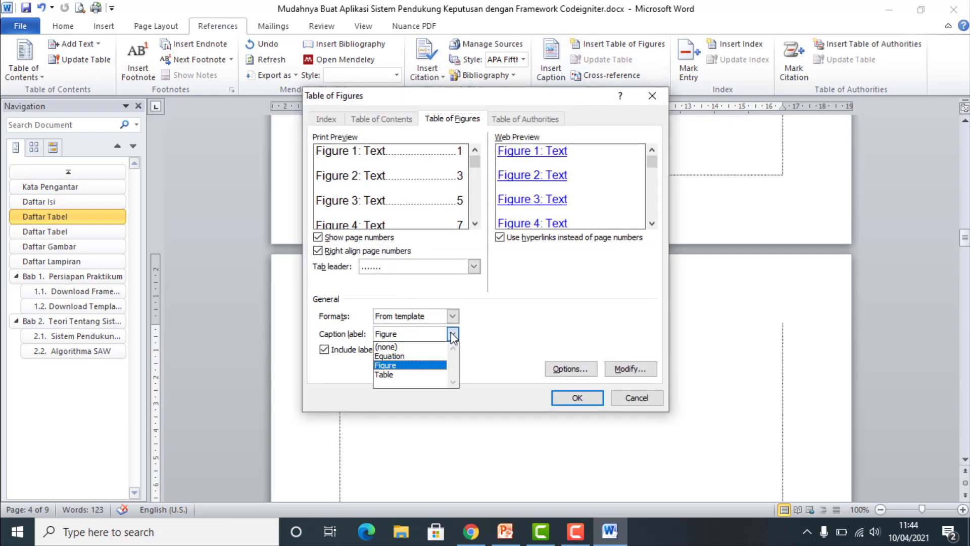
pyautogui.click(425, 374)
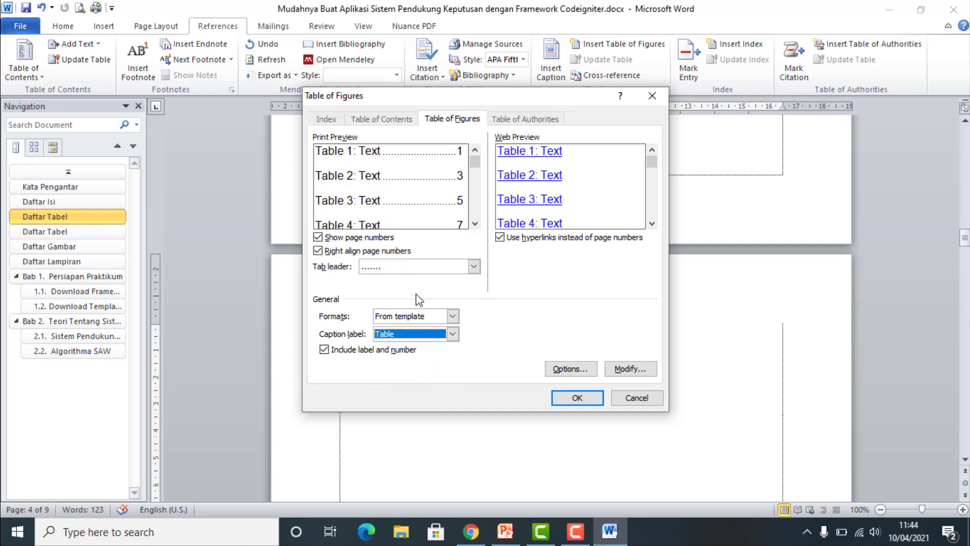
pyautogui.click(623, 369)
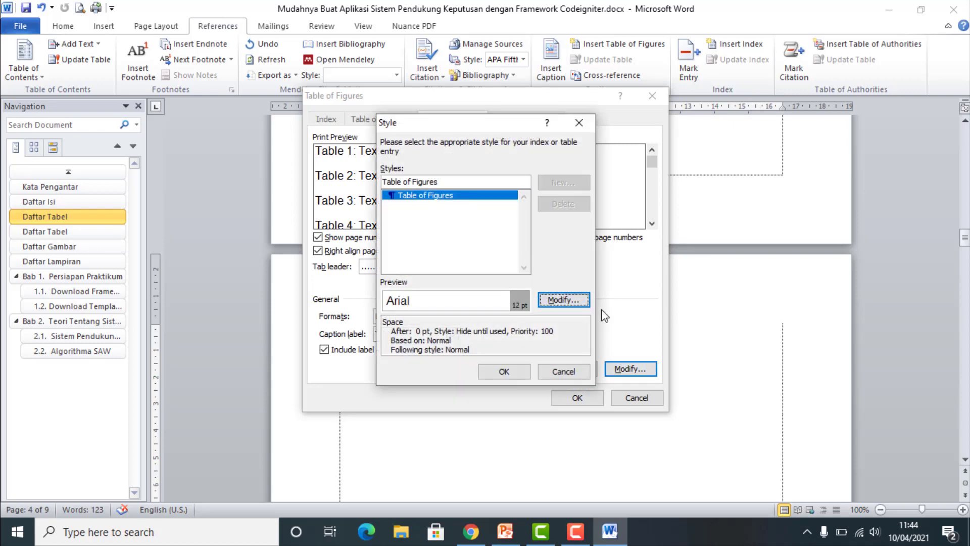
pyautogui.click(563, 299)
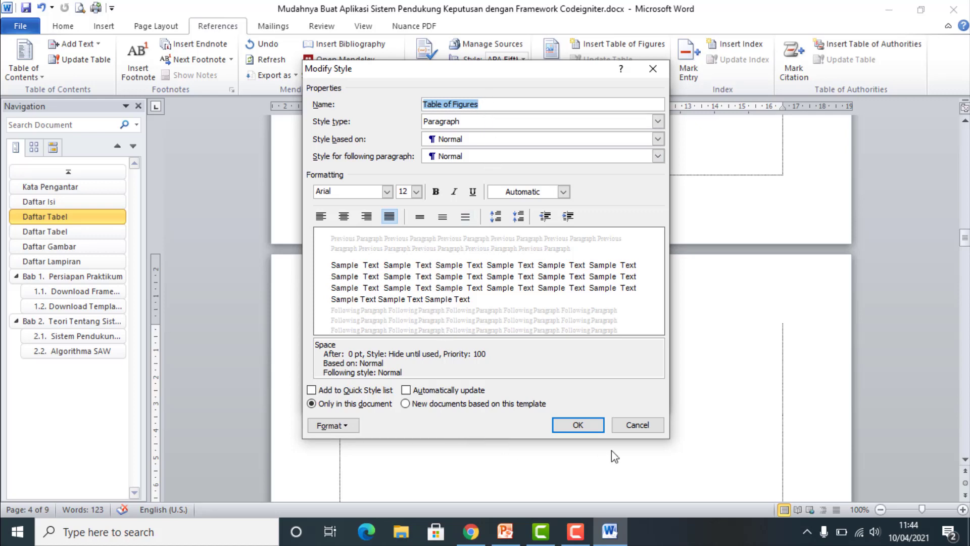
pyautogui.click(627, 427)
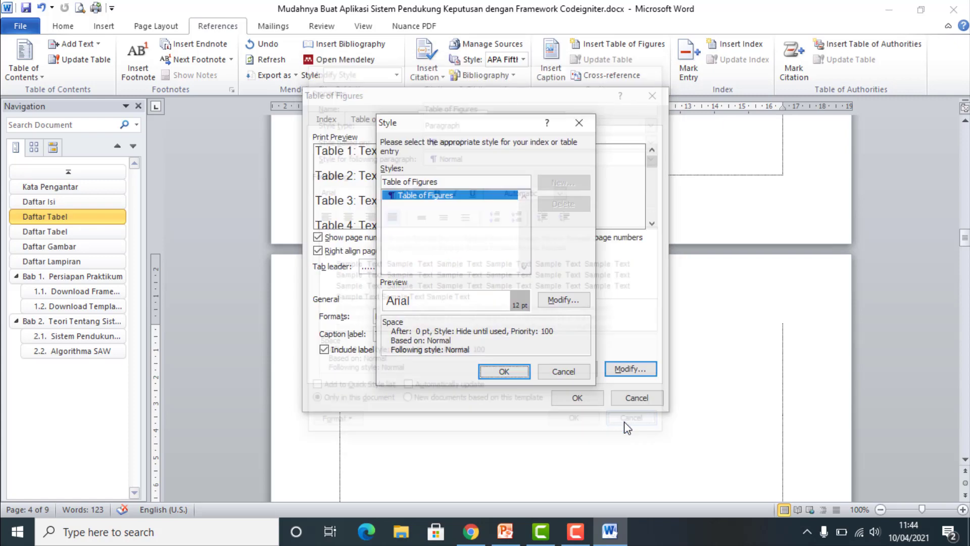
pyautogui.click(574, 376)
# Check the caption label and From template format, then cancel without inserting the list.
pyautogui.click(453, 334)
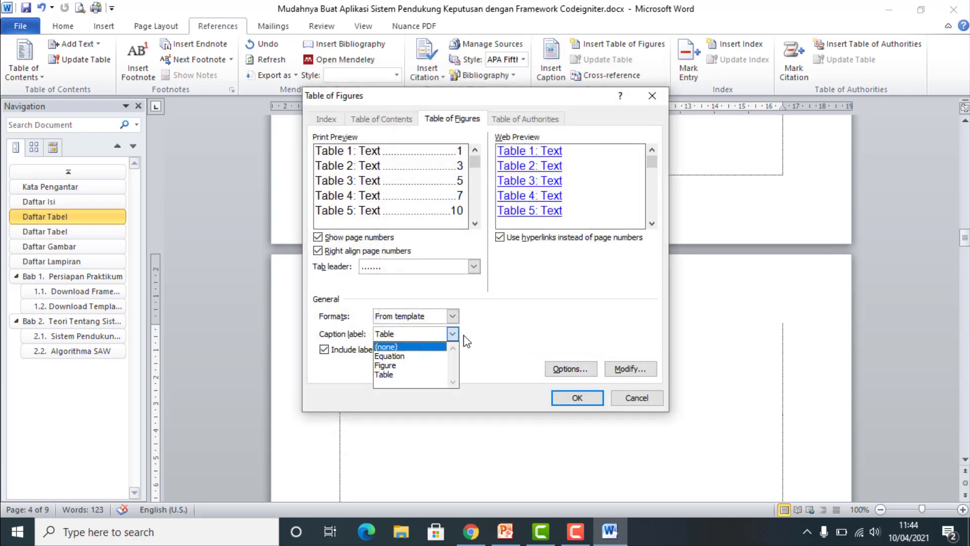
pyautogui.click(498, 321)
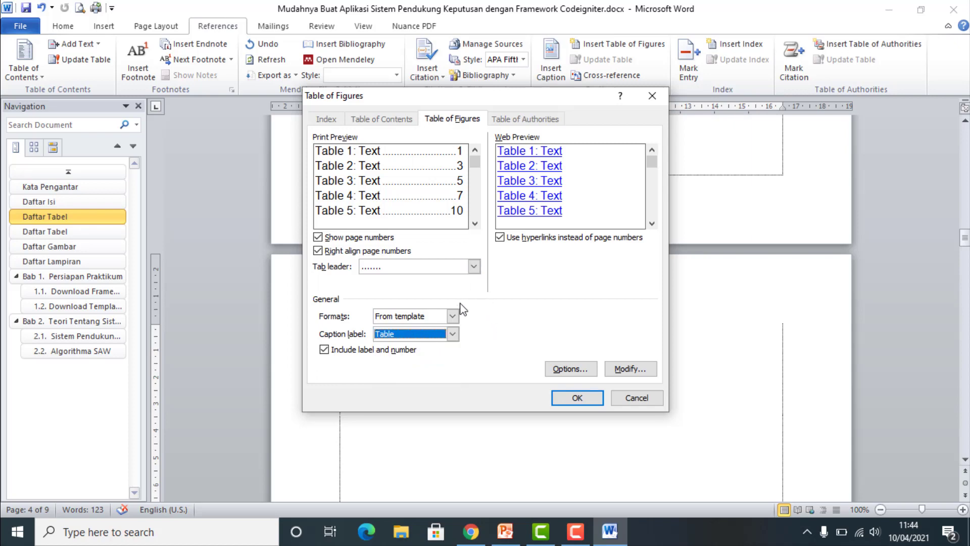
pyautogui.click(452, 317)
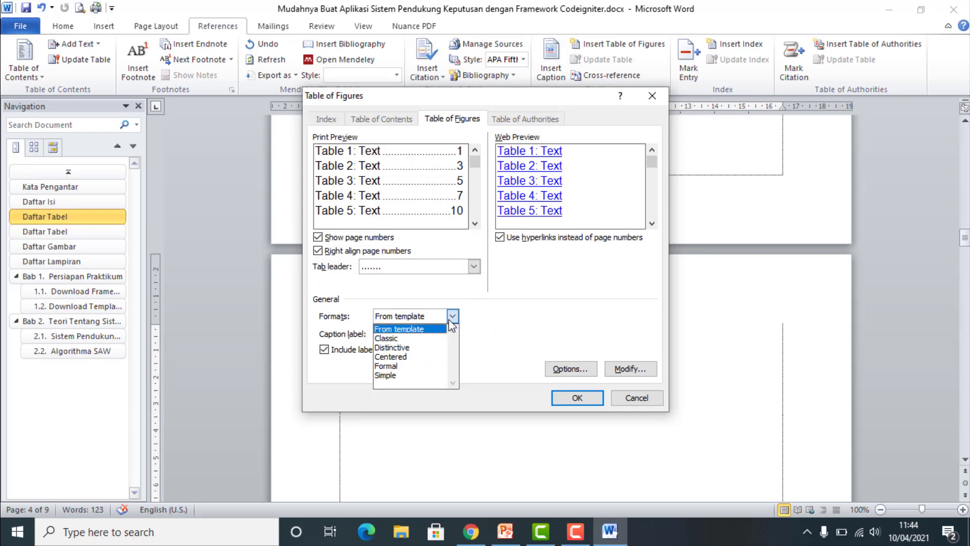
pyautogui.click(504, 324)
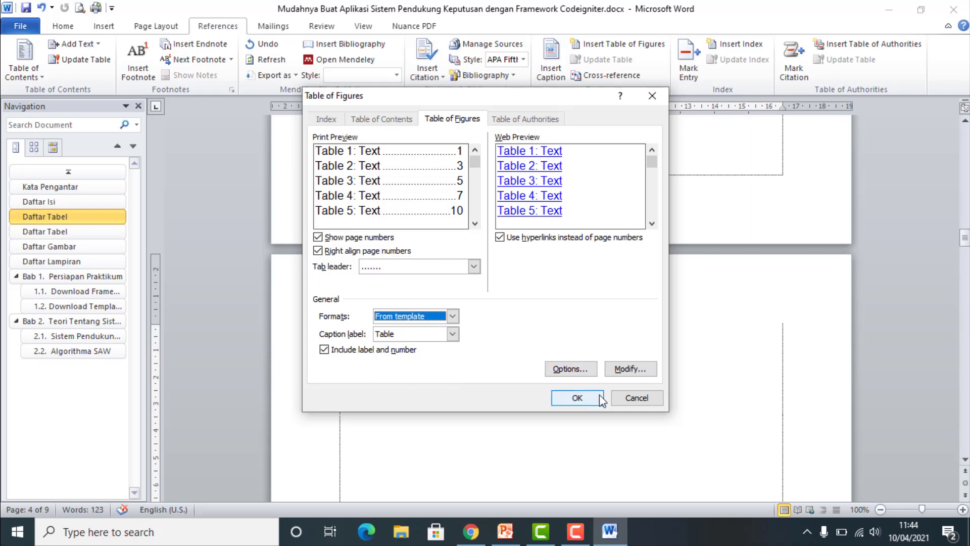
pyautogui.click(634, 397)
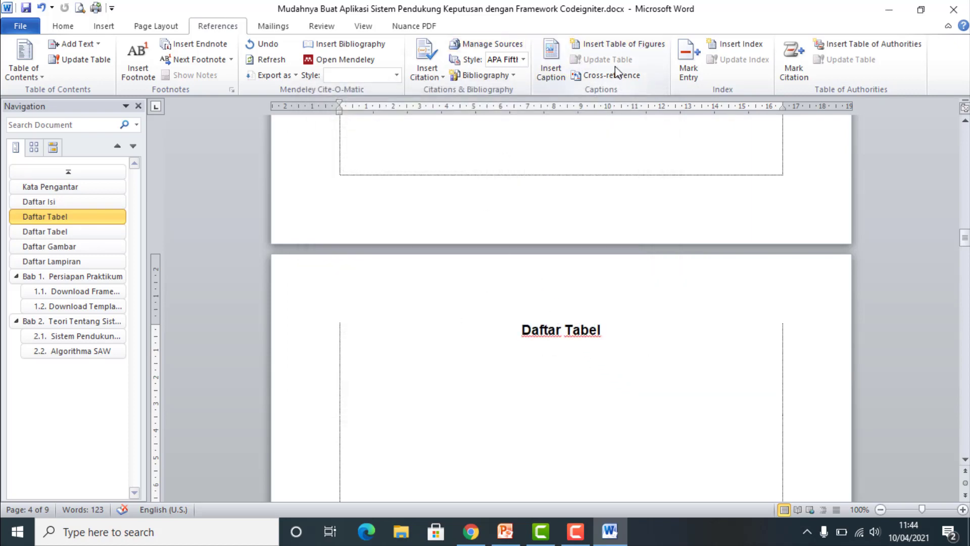
pyautogui.click(625, 48)
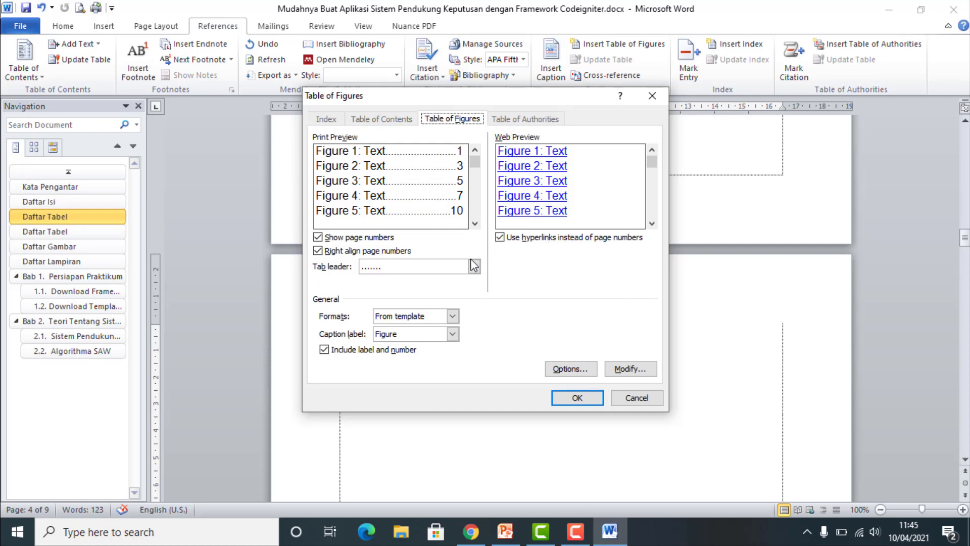
pyautogui.click(453, 334)
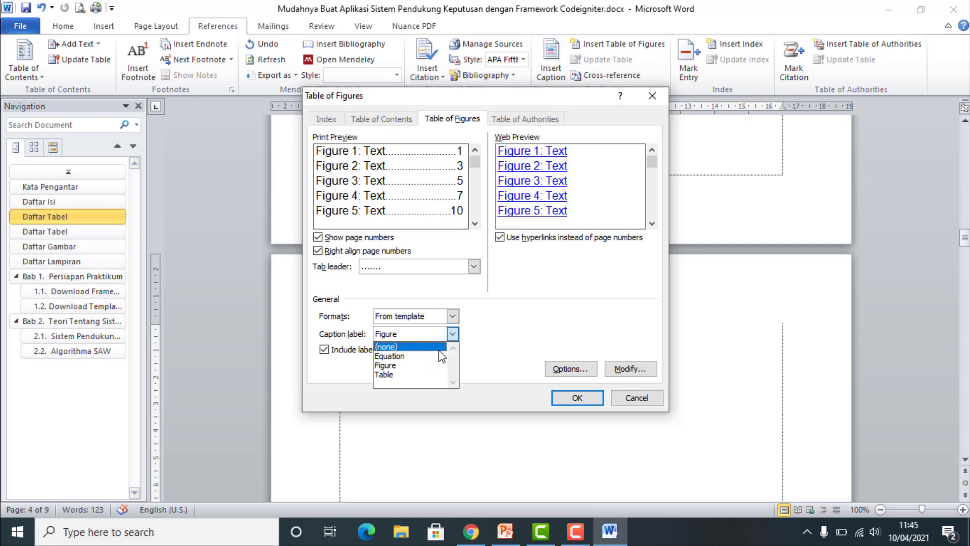
pyautogui.click(354, 360)
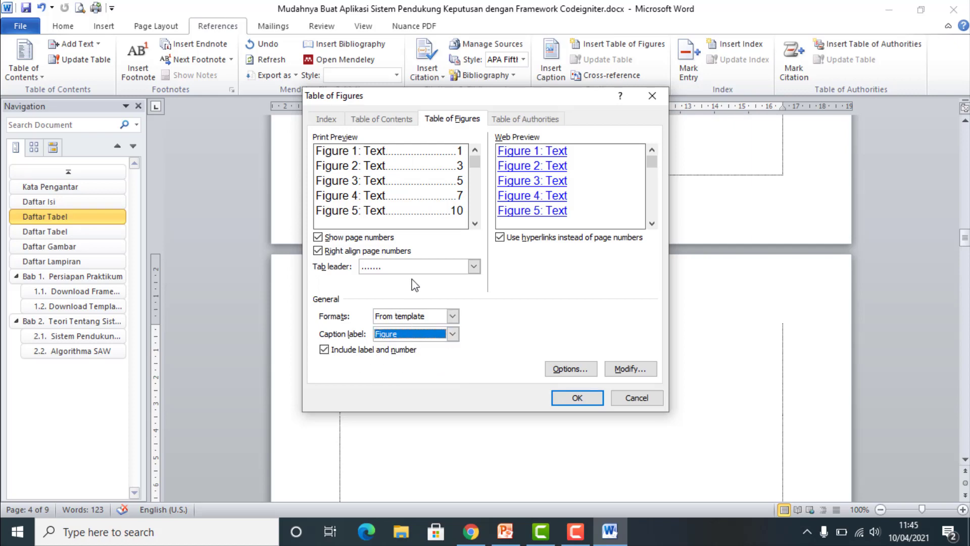
pyautogui.click(474, 266)
pyautogui.click(470, 267)
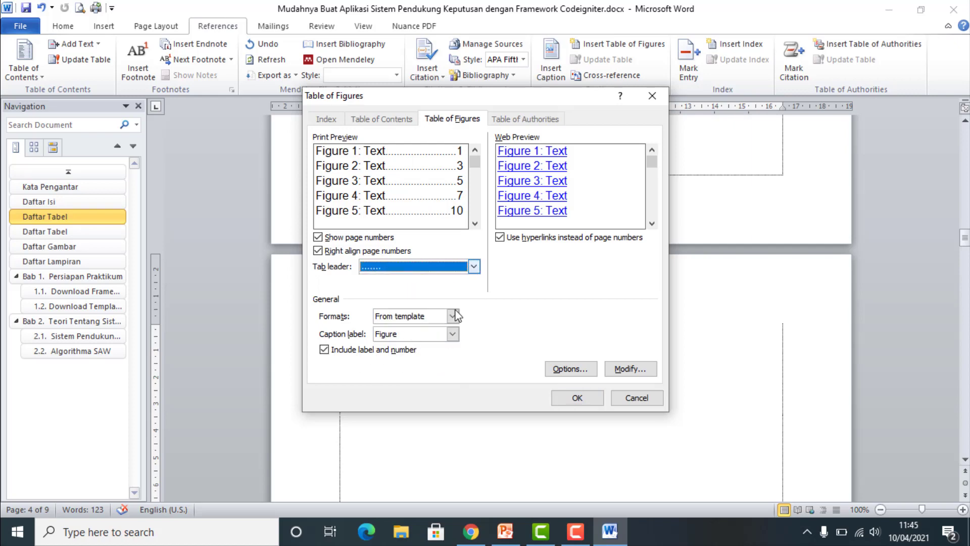
pyautogui.click(453, 334)
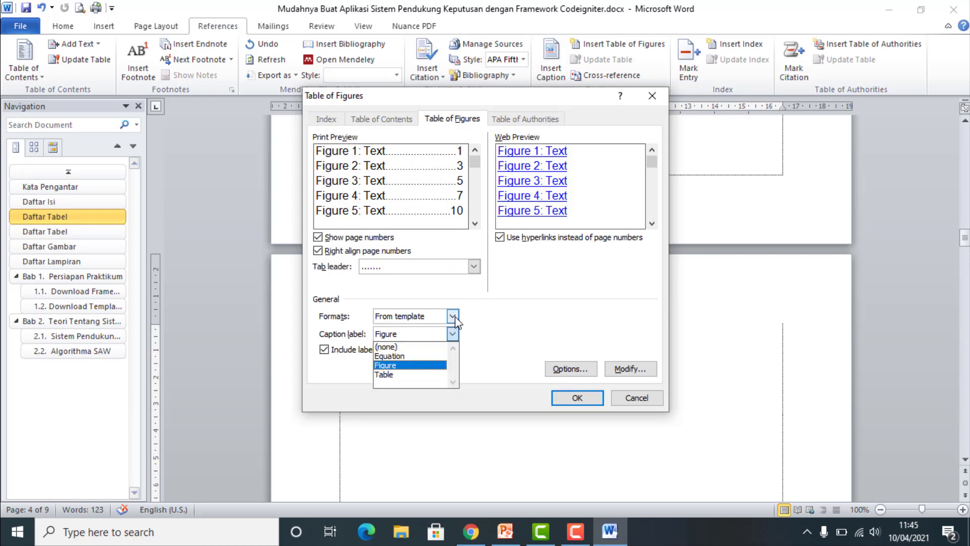
pyautogui.click(454, 317)
pyautogui.click(454, 316)
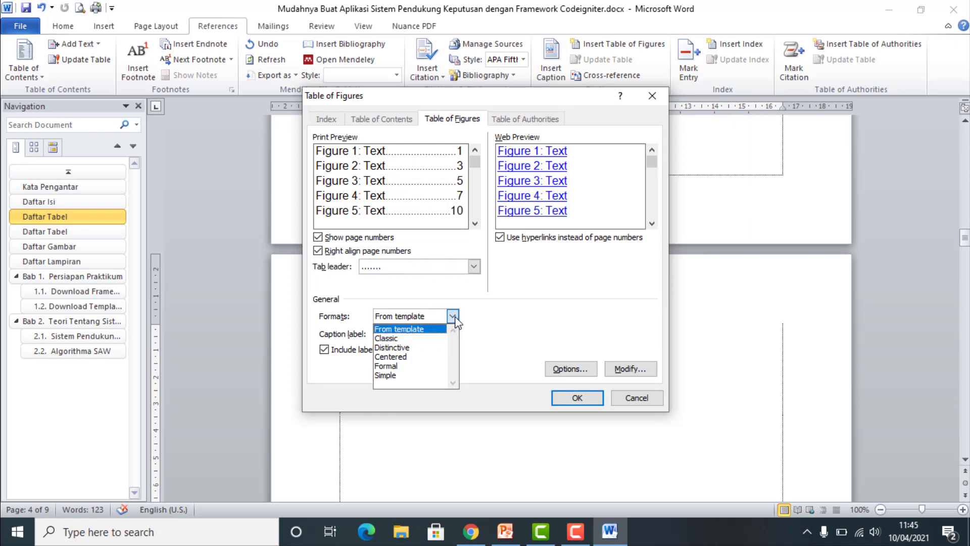
pyautogui.click(455, 318)
pyautogui.click(452, 334)
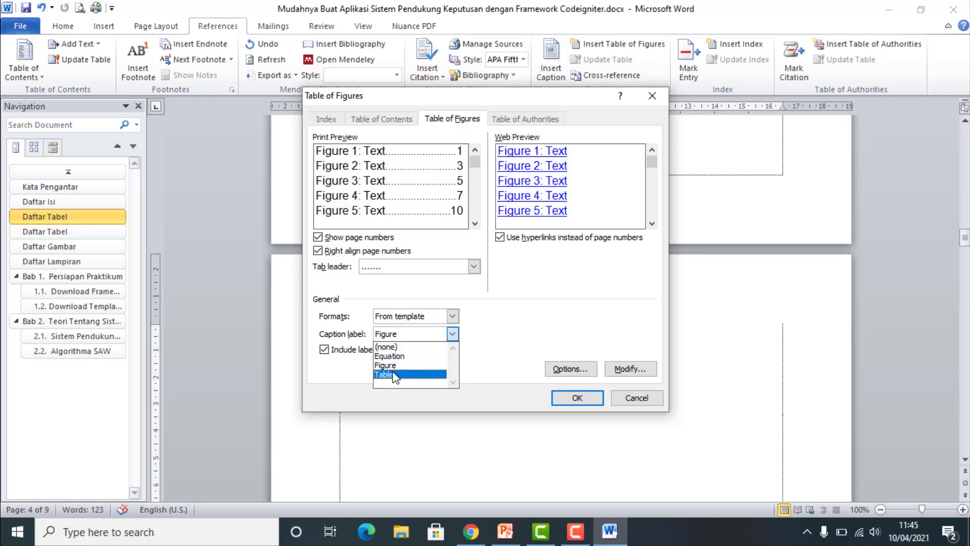
pyautogui.click(399, 374)
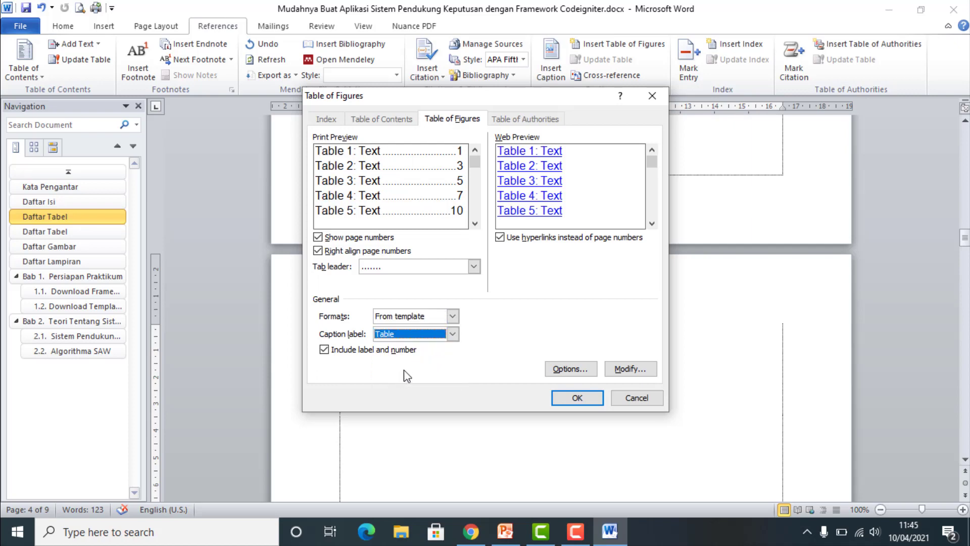
pyautogui.click(574, 370)
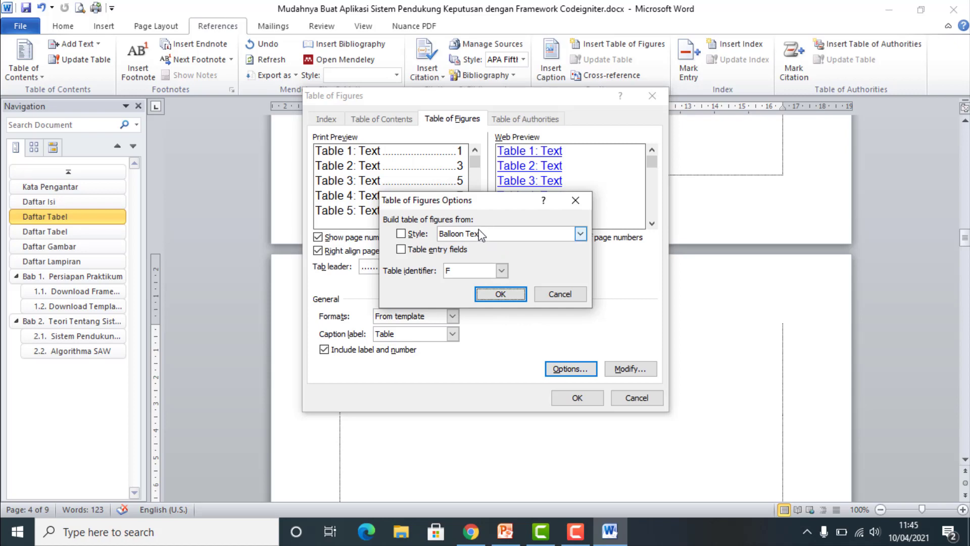
pyautogui.click(576, 297)
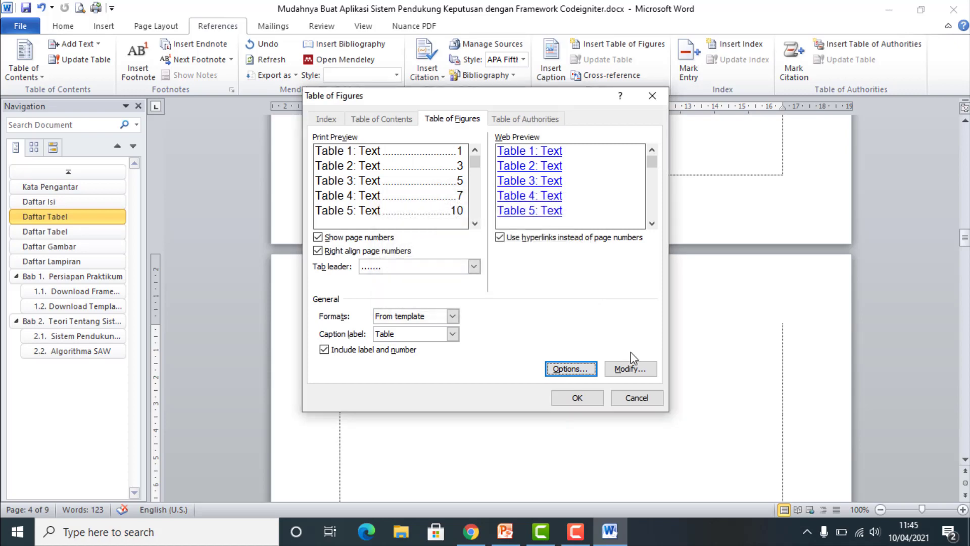
pyautogui.click(453, 334)
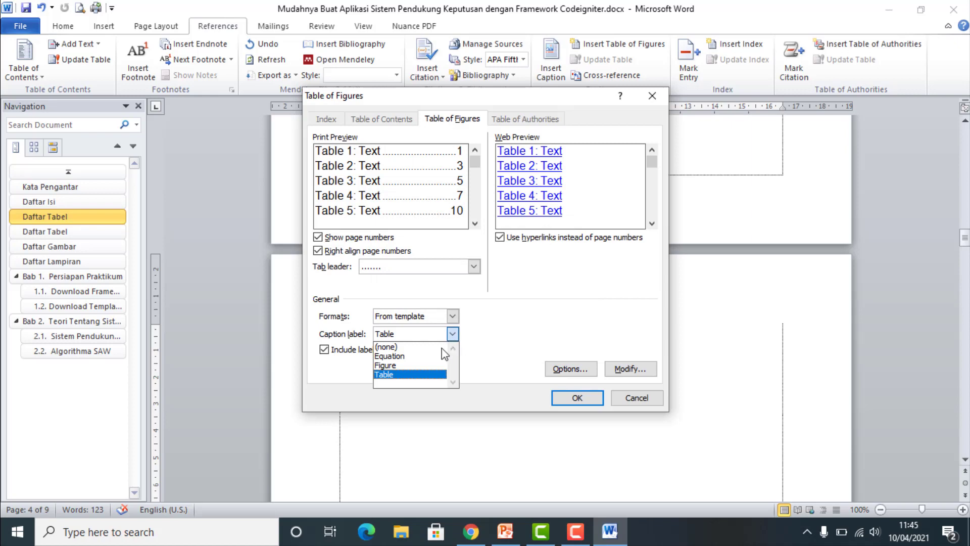
pyautogui.click(413, 374)
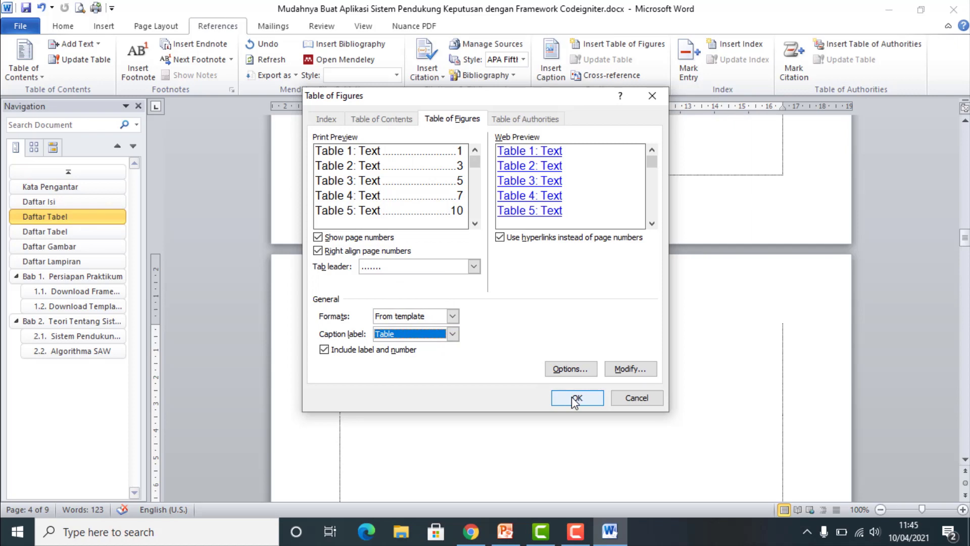
pyautogui.click(634, 400)
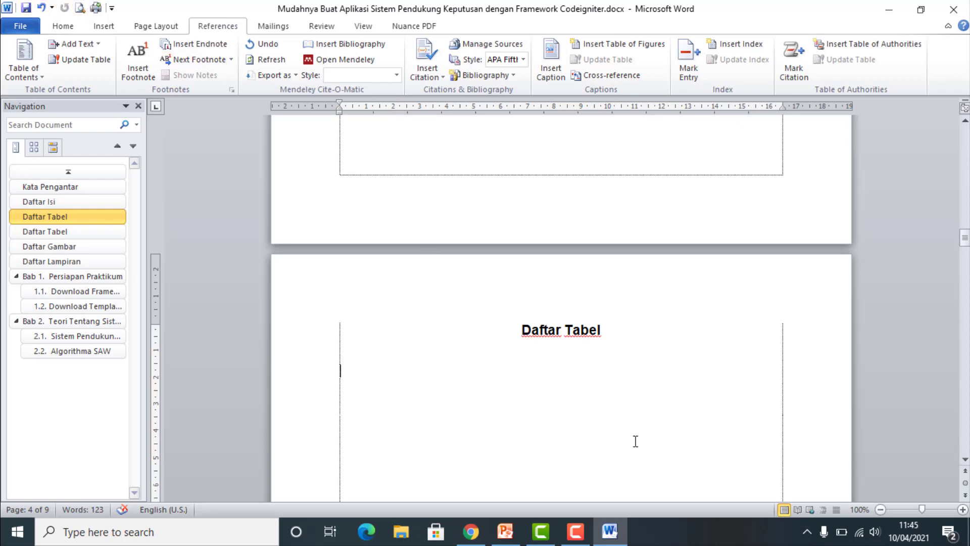
pyautogui.moveTo(540, 531)
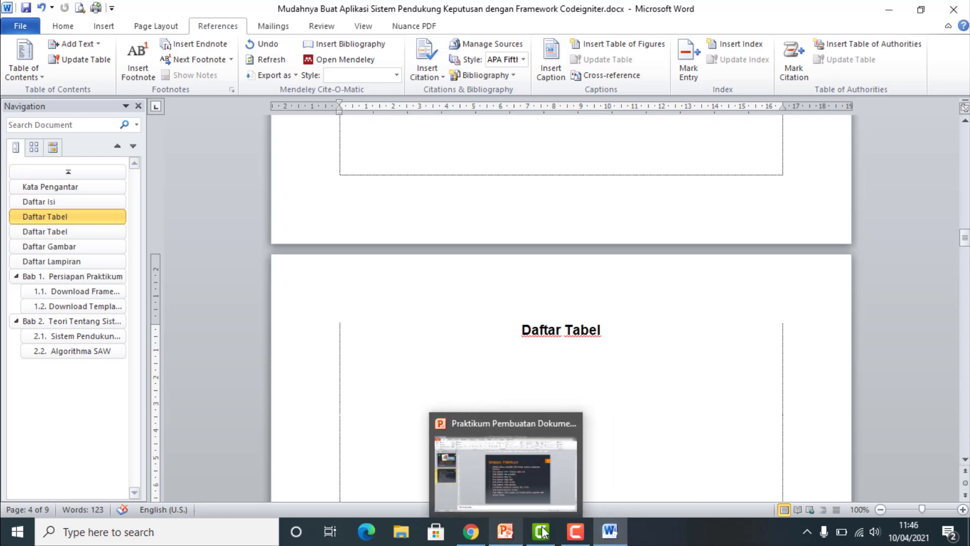
pyautogui.click(505, 533)
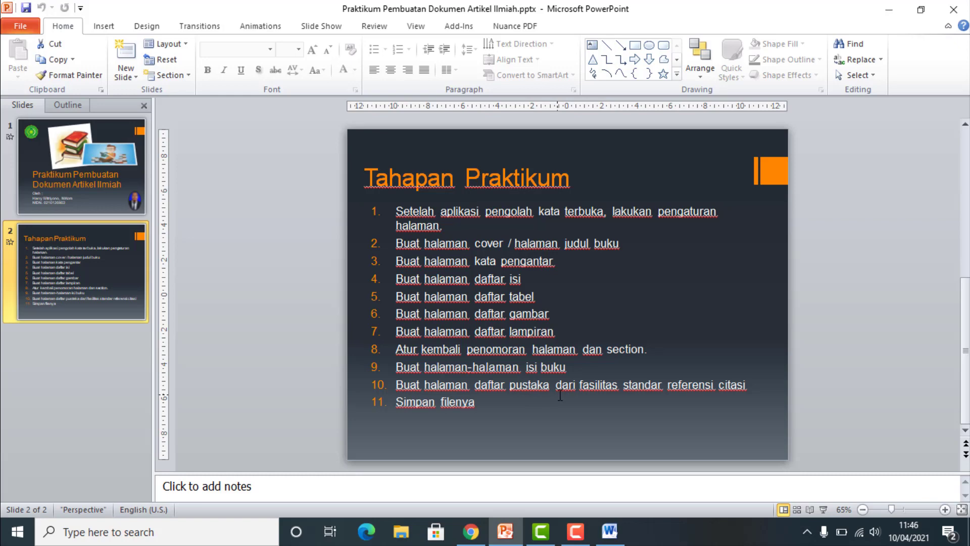
pyautogui.click(525, 374)
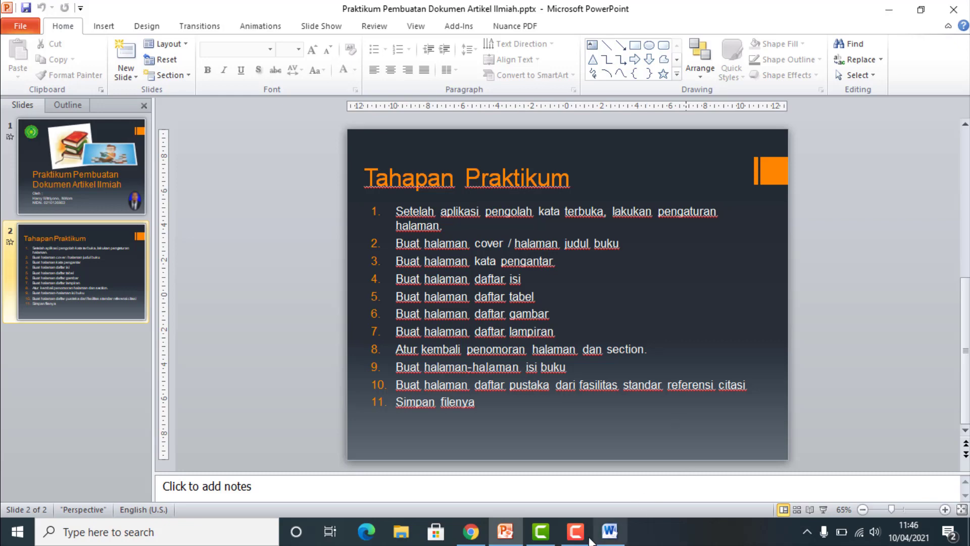
pyautogui.click(575, 530)
pyautogui.click(904, 468)
pyautogui.click(610, 531)
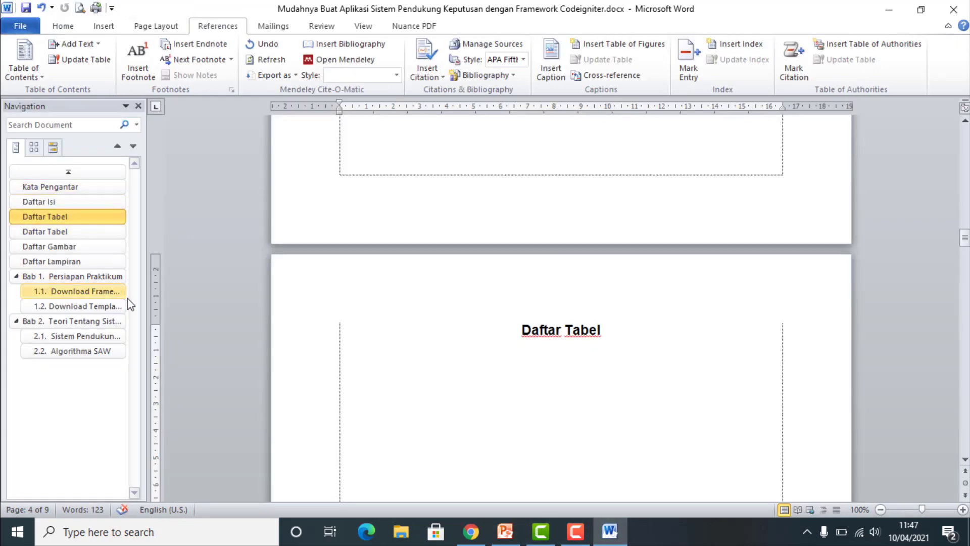
# Set the paper size to A4 (210 x 297 mm) for the whole document in Page Setup.
pyautogui.click(362, 26)
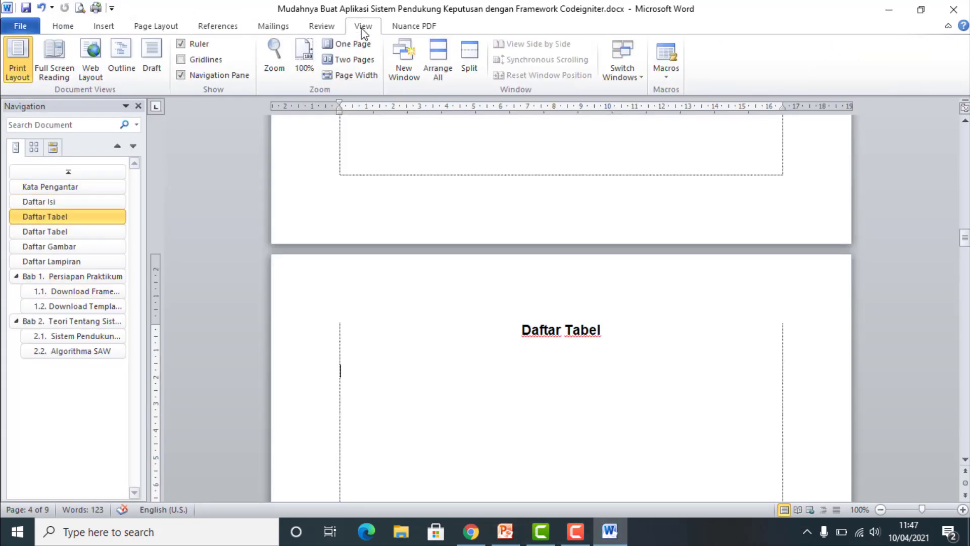
pyautogui.click(226, 76)
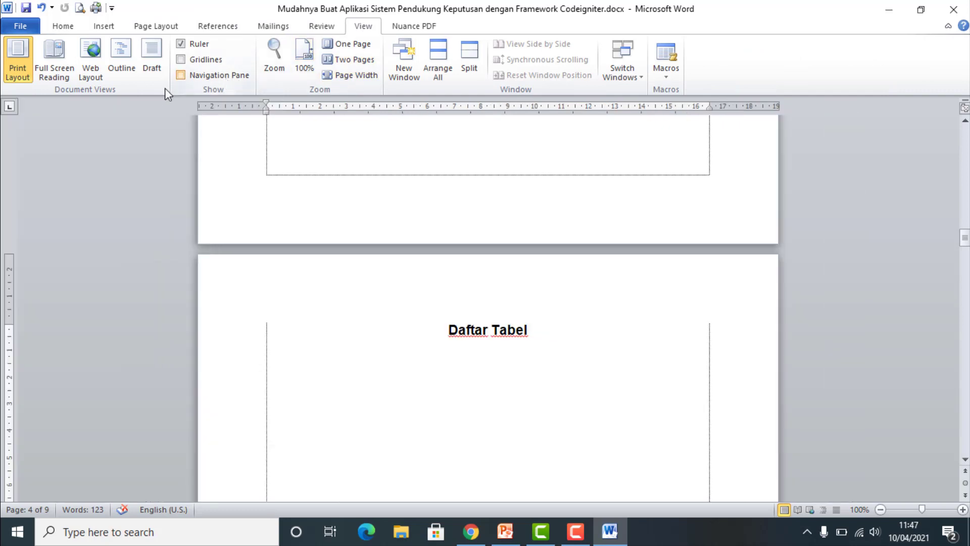
pyautogui.doubleClick(8, 376)
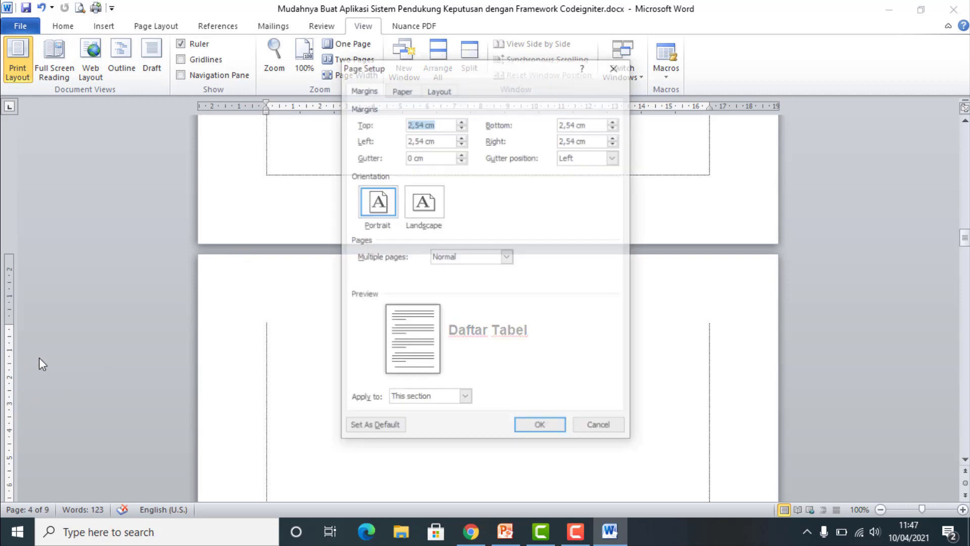
pyautogui.click(438, 96)
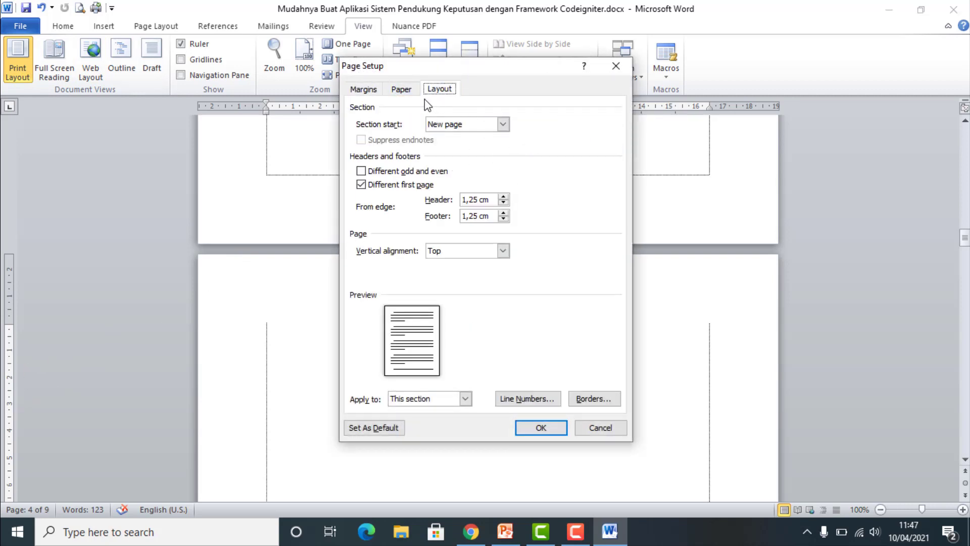
pyautogui.click(400, 93)
pyautogui.click(487, 125)
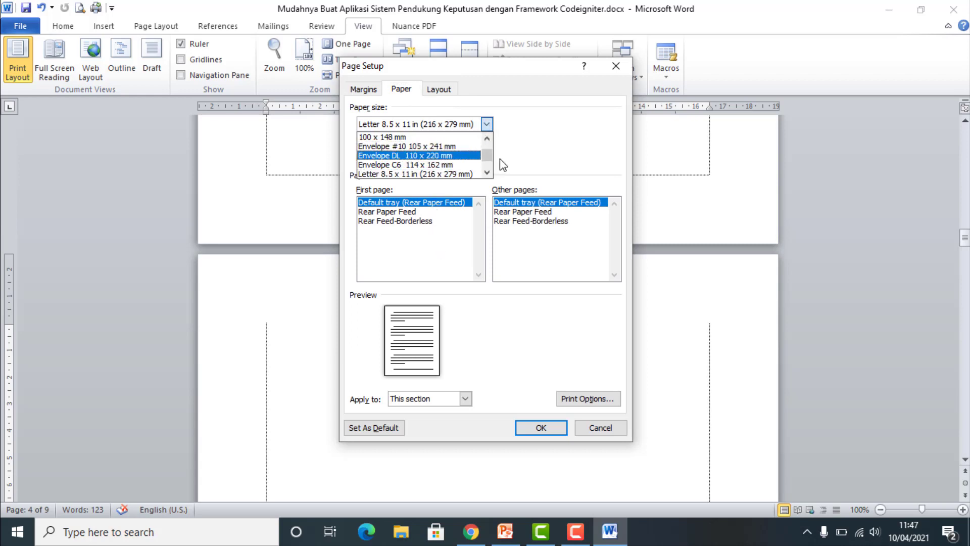
pyautogui.scroll(2, 499, 161)
pyautogui.scroll(2, 500, 161)
pyautogui.scroll(2, 486, 167)
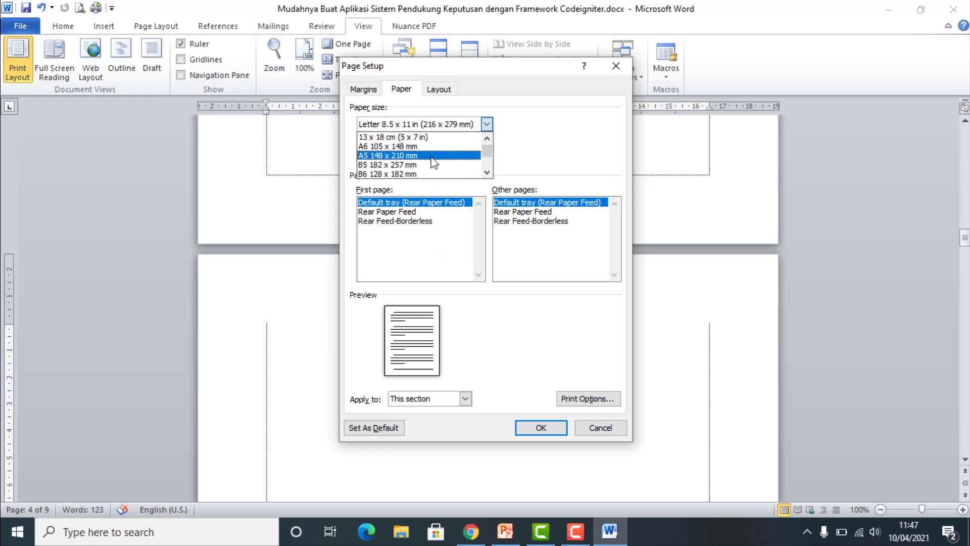
pyautogui.scroll(1, 427, 160)
pyautogui.click(443, 126)
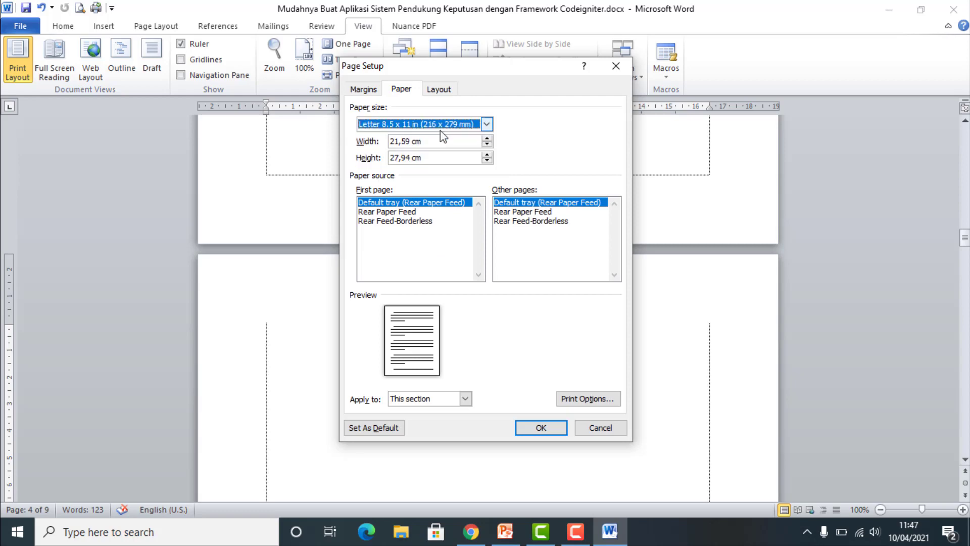
pyautogui.click(487, 124)
pyautogui.scroll(5, 445, 148)
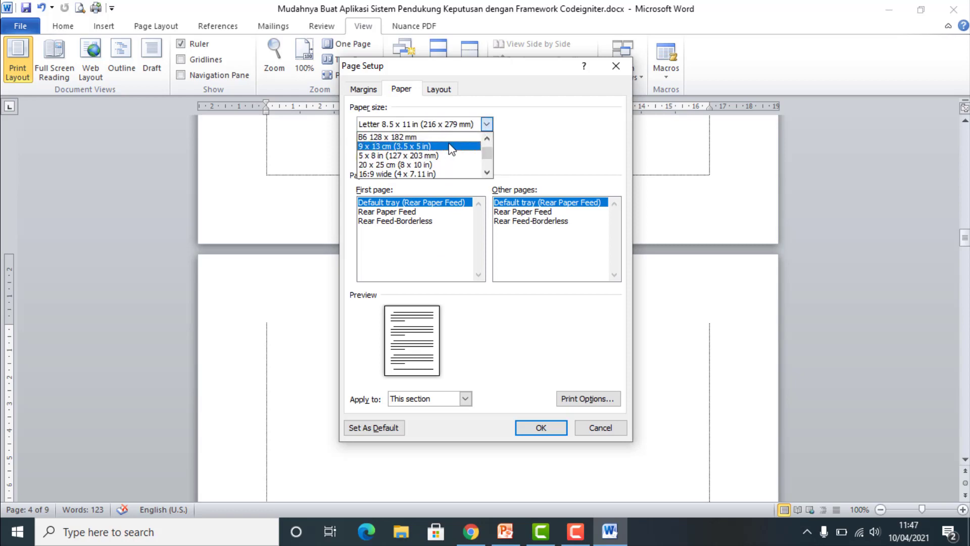
pyautogui.click(439, 136)
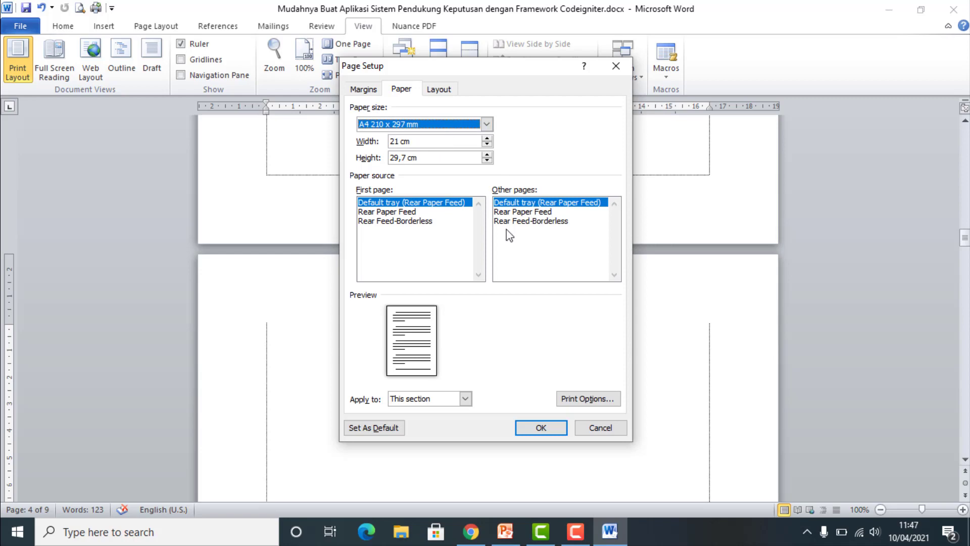
pyautogui.click(465, 398)
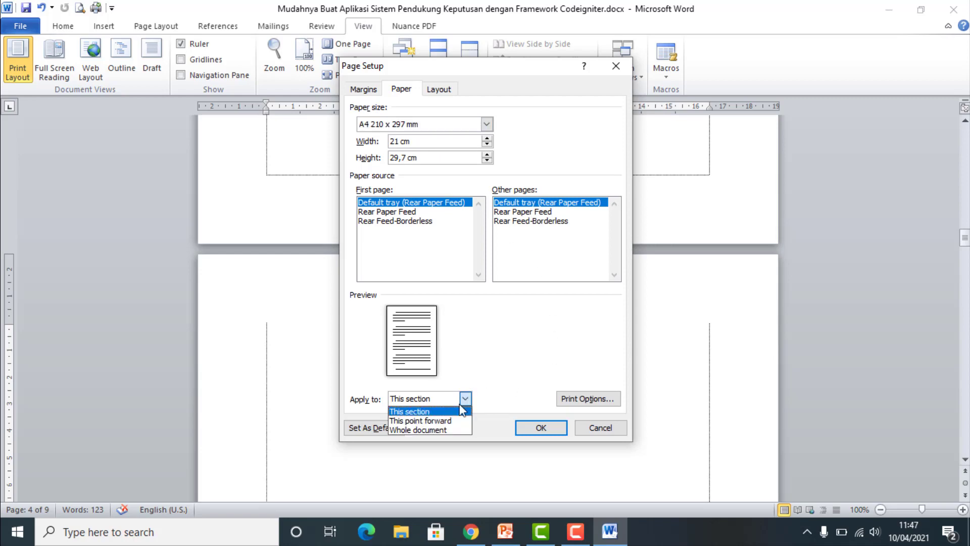
pyautogui.click(449, 432)
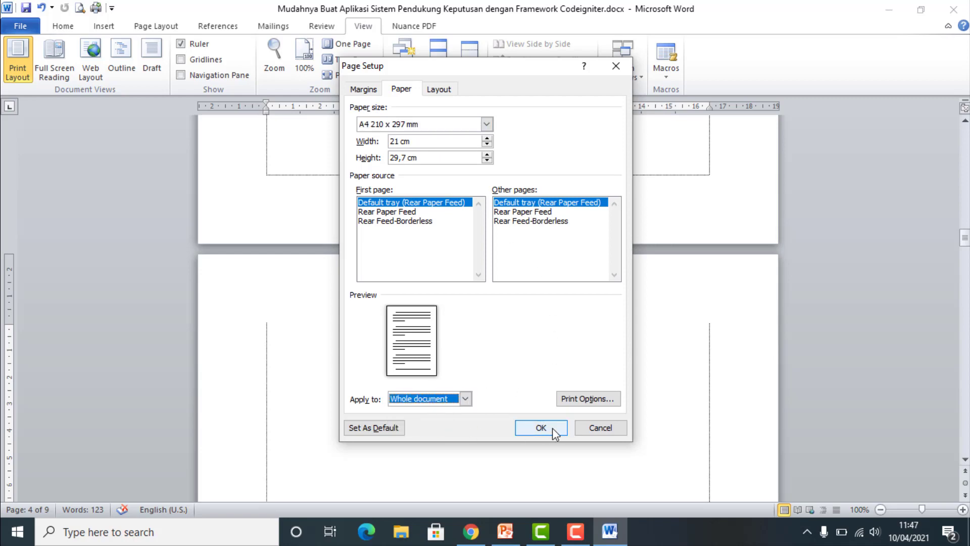
pyautogui.click(554, 431)
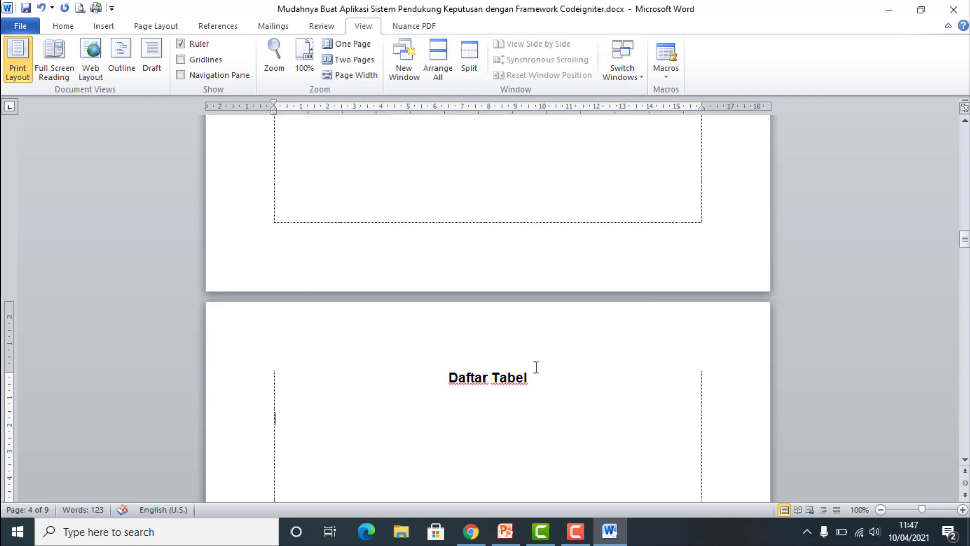
# Check Page Setup's Layout: different first page and 1,25 cm header and footer distances.
pyautogui.scroll(3, 537, 367)
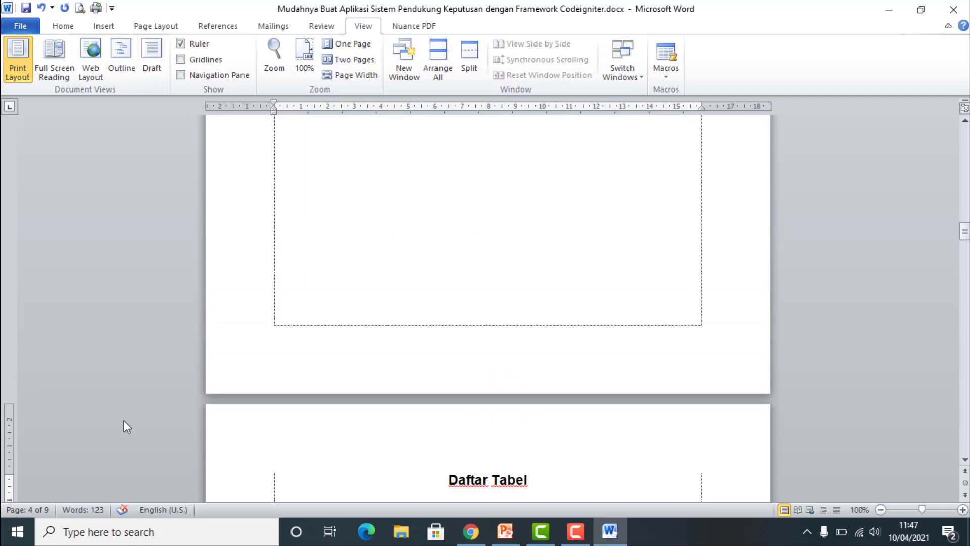
pyautogui.scroll(-3, 208, 417)
pyautogui.scroll(-1, 199, 394)
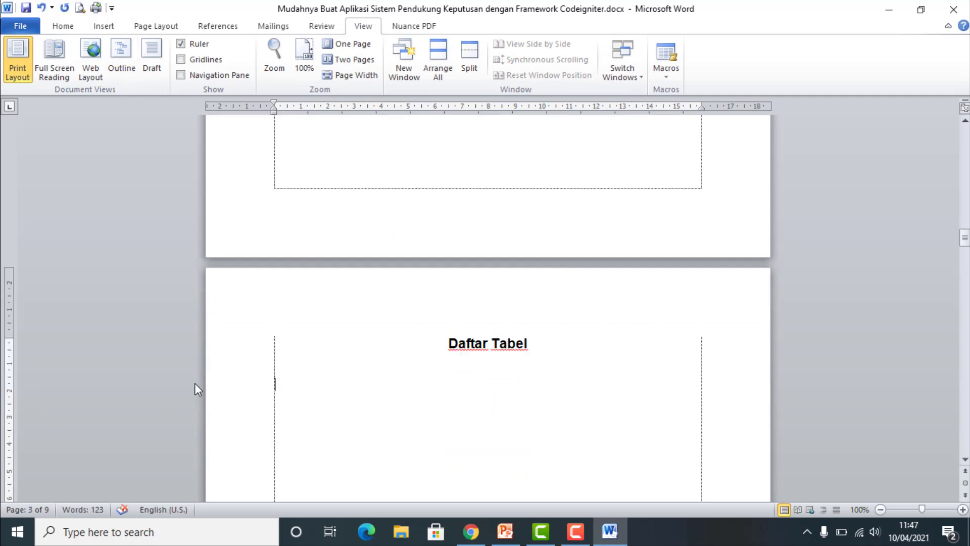
pyautogui.doubleClick(10, 404)
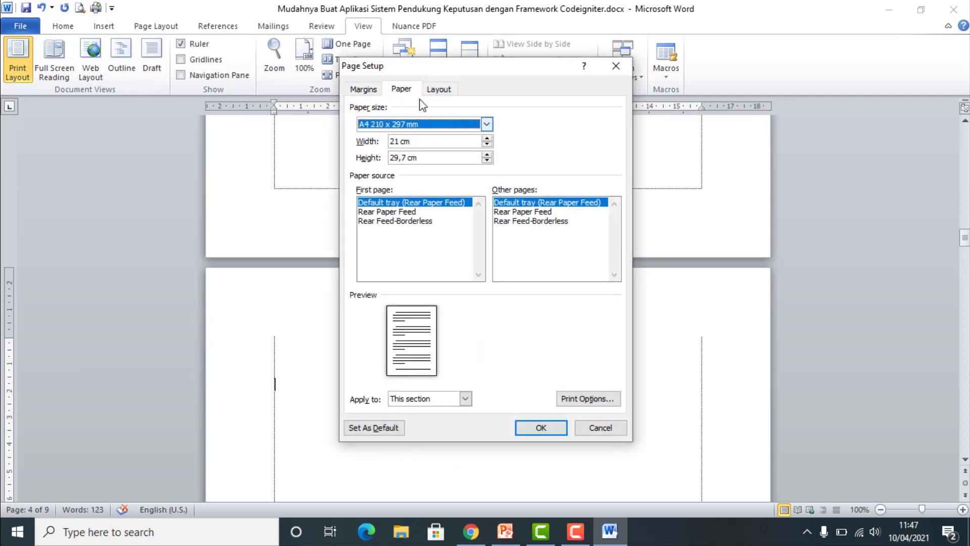
pyautogui.click(438, 89)
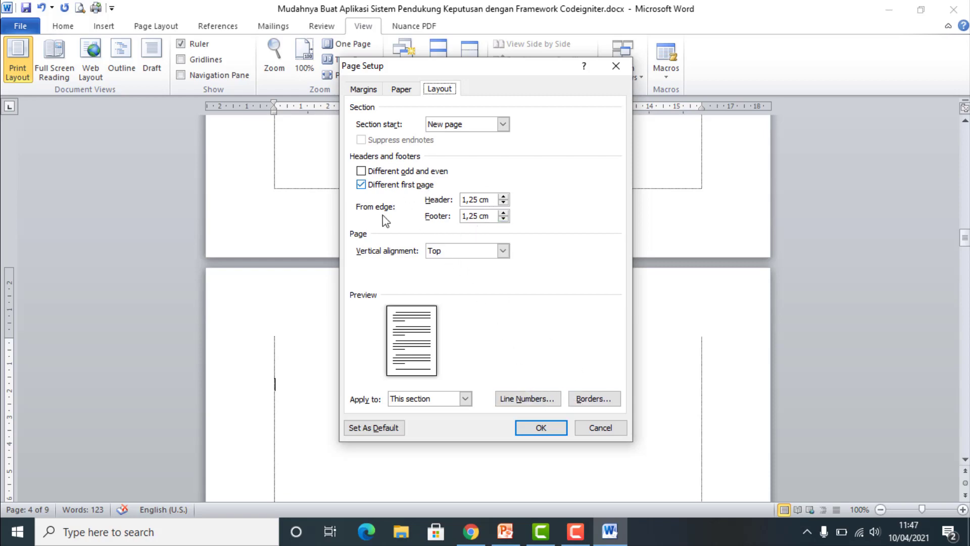
pyautogui.click(542, 428)
pyautogui.scroll(3, 249, 370)
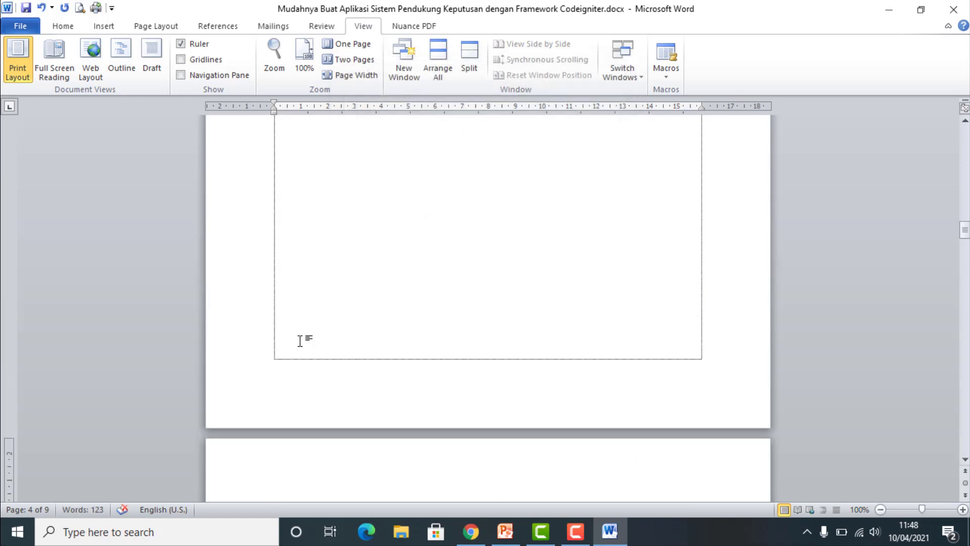
pyautogui.scroll(3, 305, 338)
pyautogui.scroll(3, 318, 334)
pyautogui.scroll(3, 319, 331)
pyautogui.scroll(-5, 320, 331)
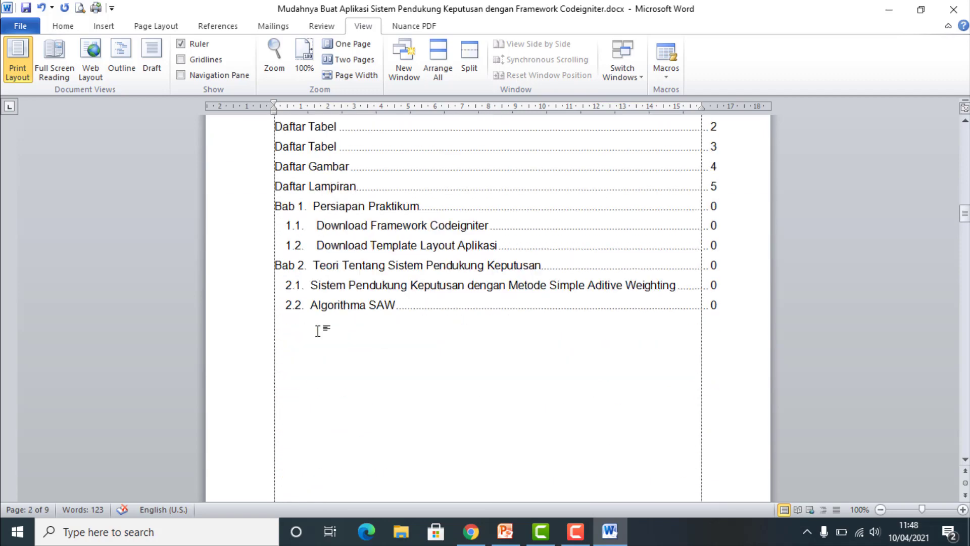
pyautogui.scroll(-3, 320, 331)
pyautogui.scroll(-3, 319, 331)
pyautogui.scroll(-2, 319, 331)
pyautogui.scroll(-5, 319, 331)
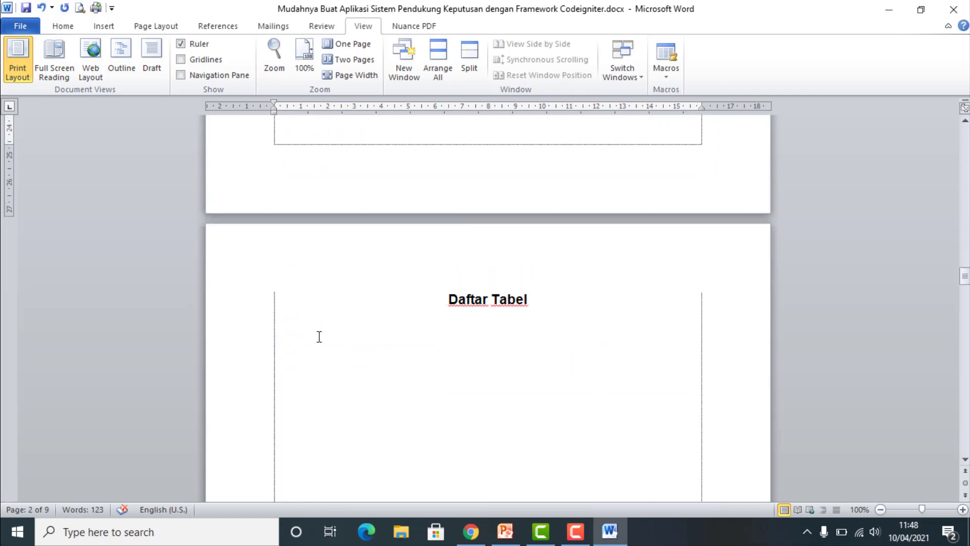
pyautogui.scroll(-3, 320, 331)
pyautogui.click(515, 536)
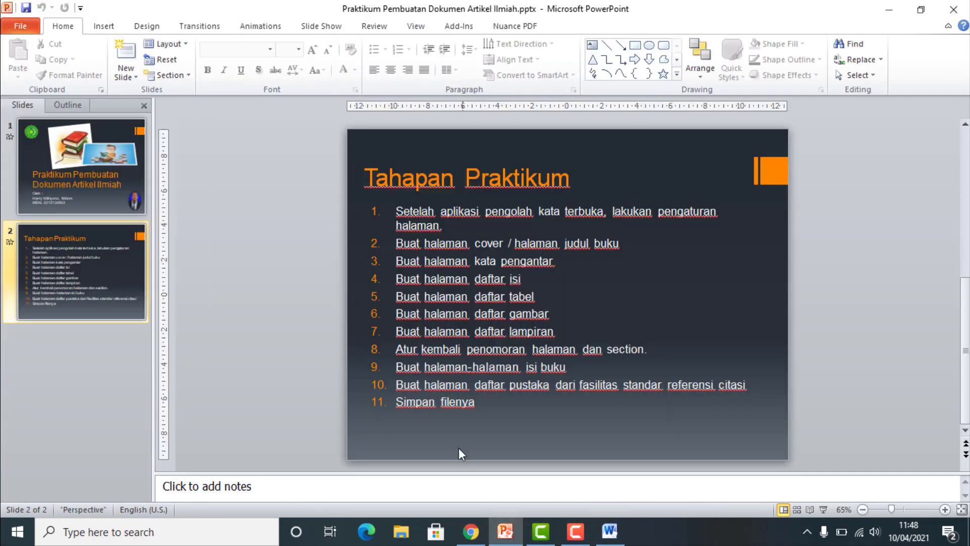
pyautogui.click(610, 533)
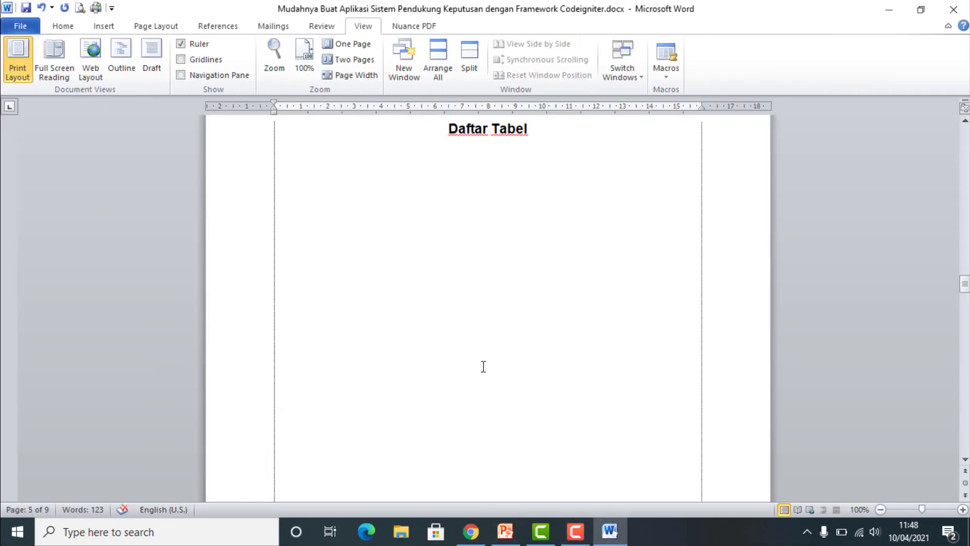
pyautogui.scroll(-3, 483, 363)
pyautogui.scroll(-3, 483, 363)
pyautogui.scroll(3, 483, 363)
pyautogui.scroll(-5, 483, 363)
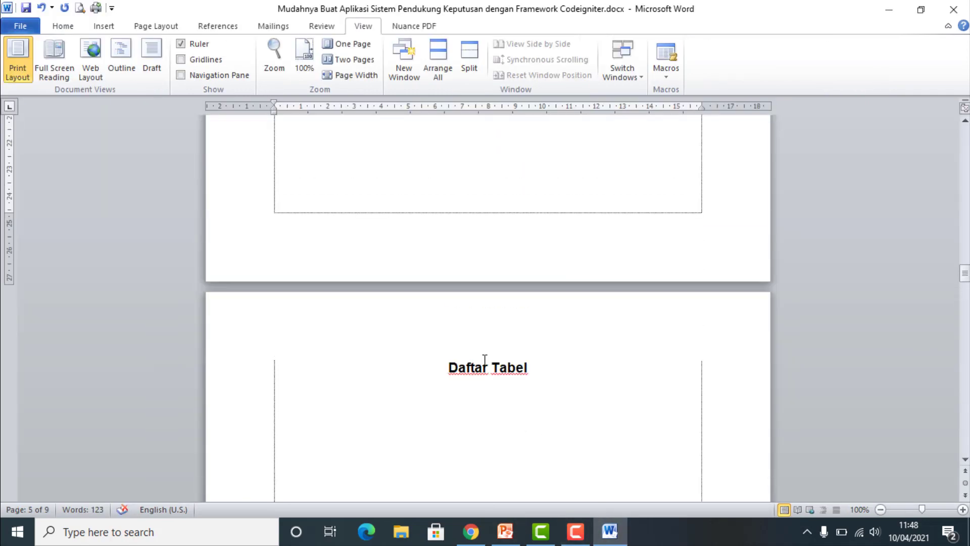
pyautogui.scroll(10, 485, 360)
pyautogui.scroll(5, 485, 359)
pyautogui.scroll(5, 485, 360)
pyautogui.scroll(5, 484, 360)
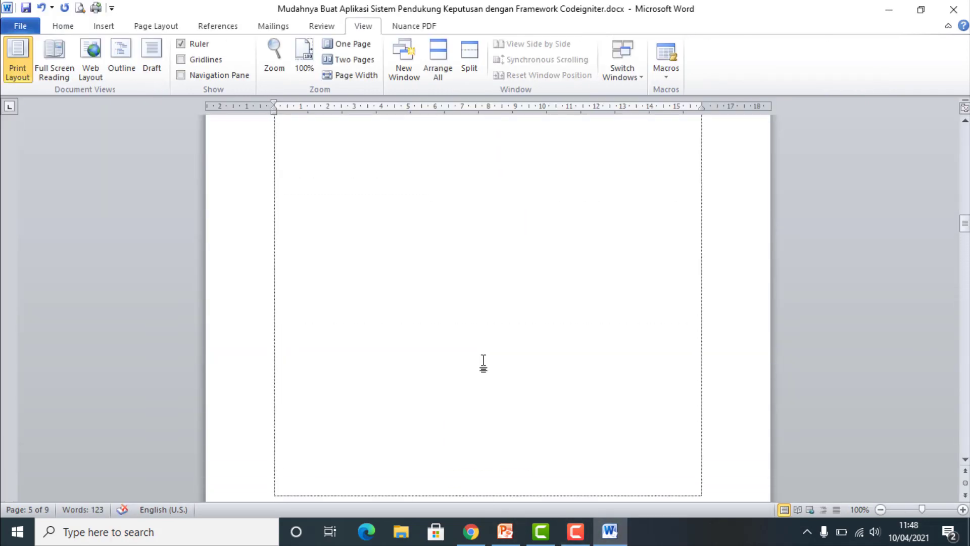
pyautogui.scroll(5, 485, 360)
pyautogui.scroll(1, 484, 360)
pyautogui.scroll(5, 485, 359)
pyautogui.scroll(5, 486, 356)
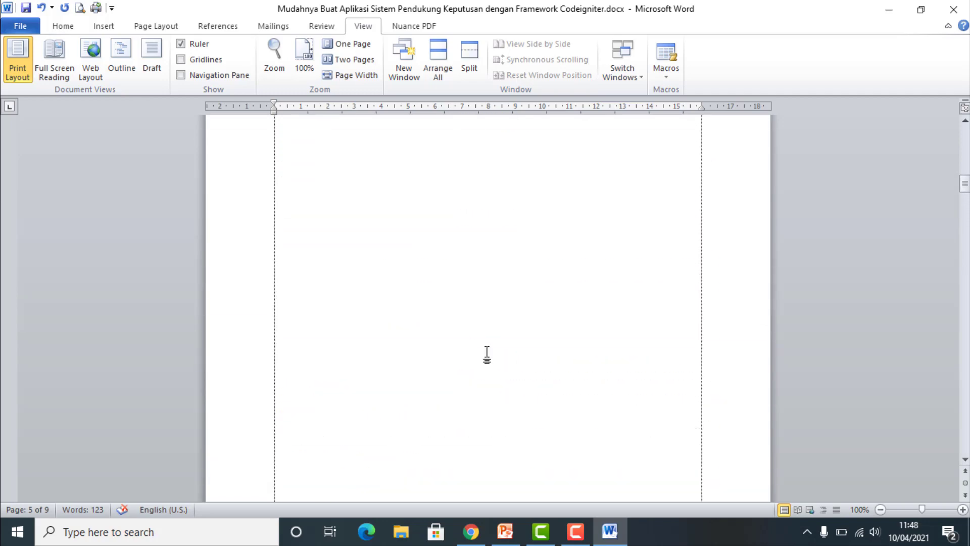
pyautogui.scroll(5, 488, 353)
pyautogui.scroll(-5, 490, 349)
pyautogui.scroll(-3, 490, 348)
pyautogui.scroll(-7, 500, 356)
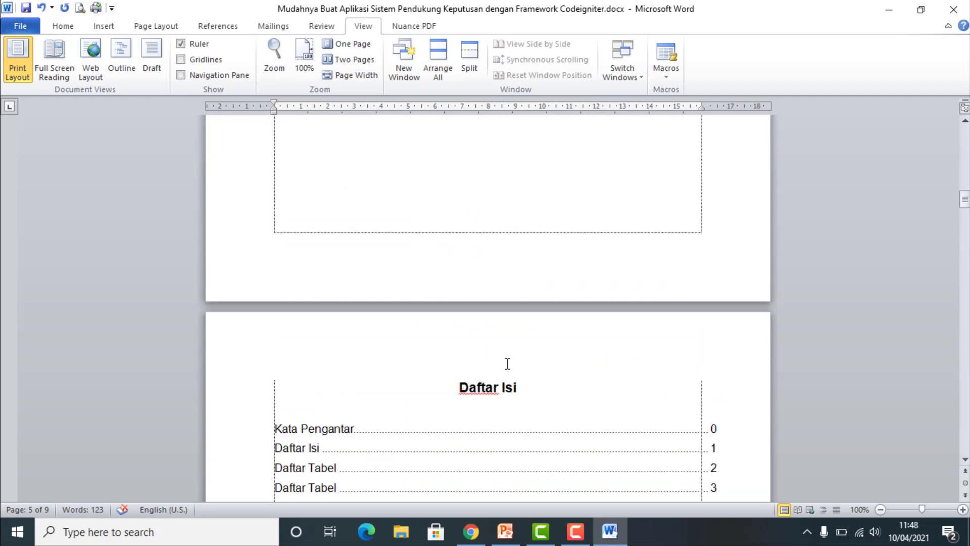
pyautogui.scroll(10, 506, 256)
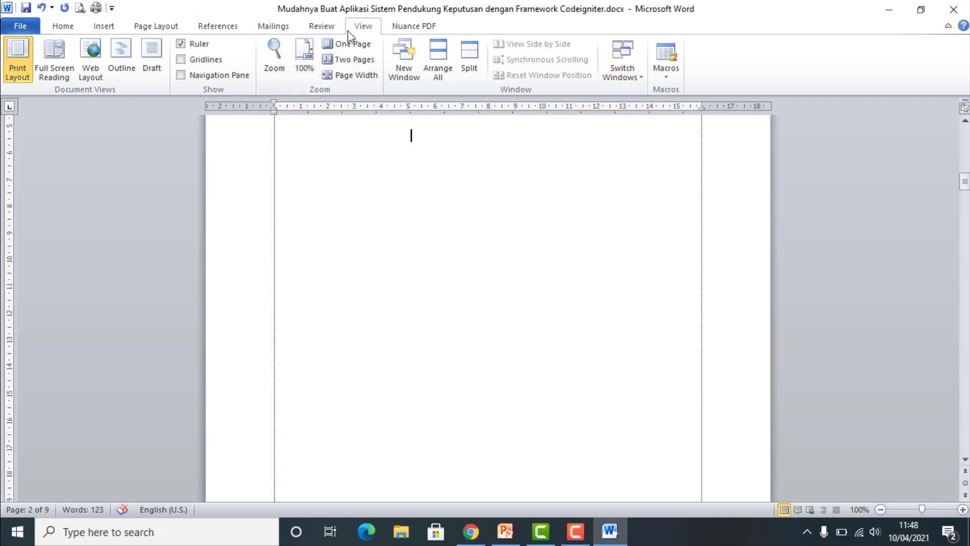
# Edit the Section 2 first-page footer on page 2 and centre-align its empty line.
pyautogui.click(144, 28)
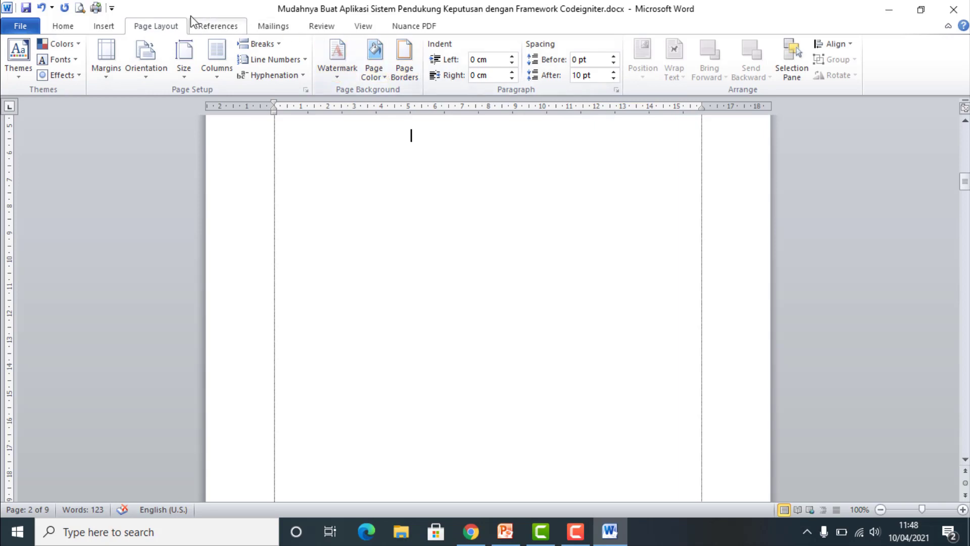
pyautogui.click(107, 26)
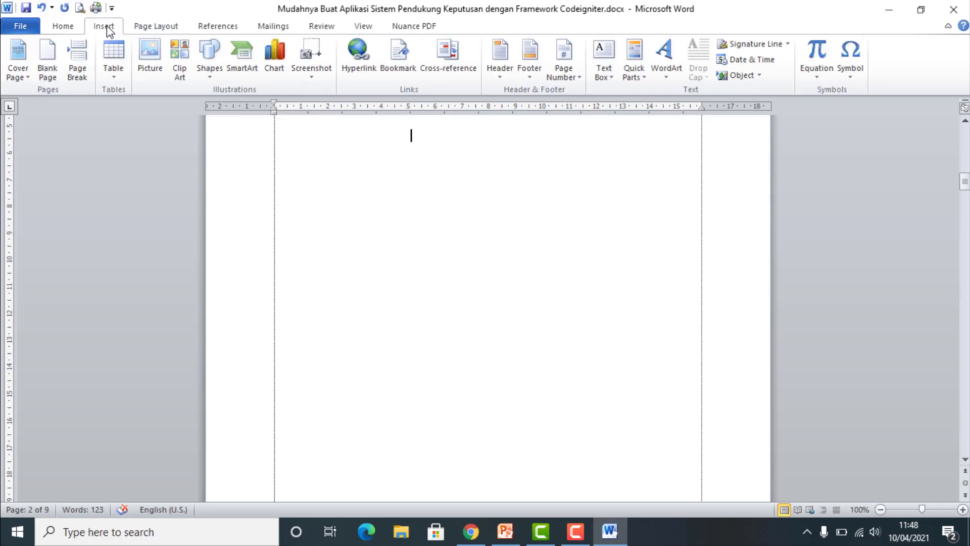
pyautogui.click(530, 71)
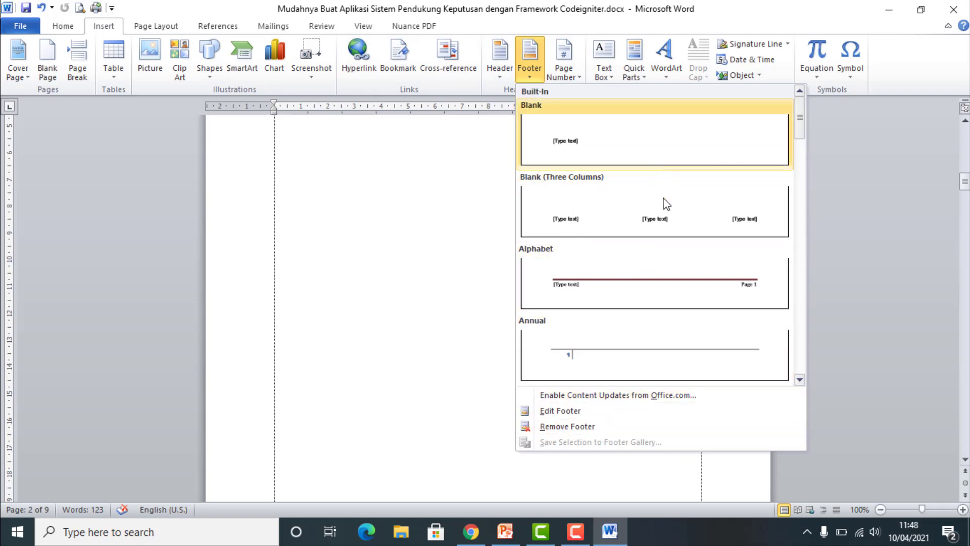
pyautogui.scroll(-5, 696, 174)
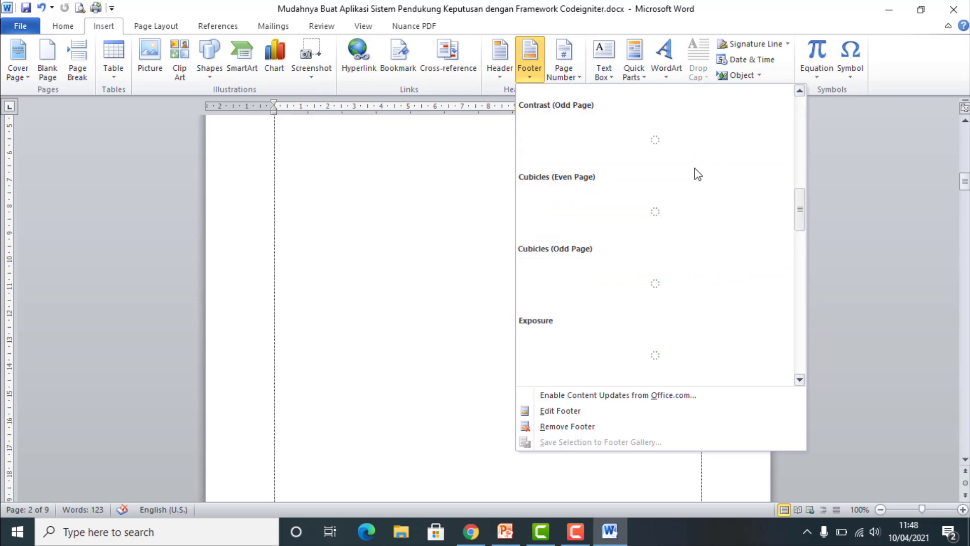
pyautogui.scroll(-2, 696, 176)
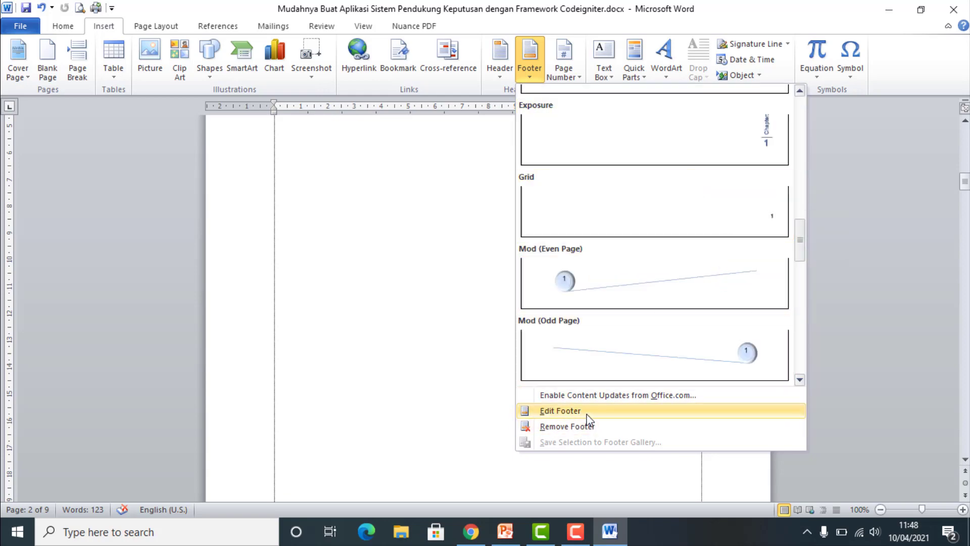
pyautogui.click(560, 410)
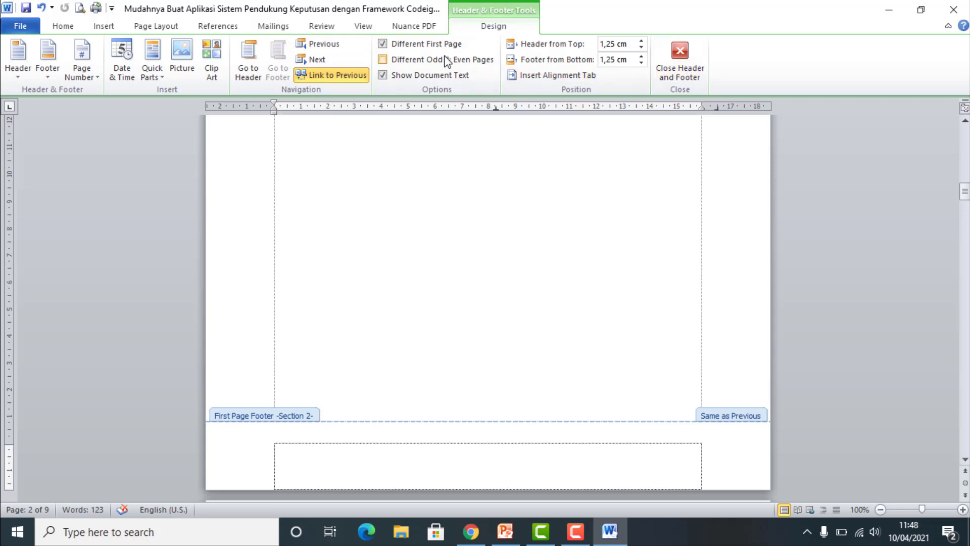
pyautogui.click(62, 25)
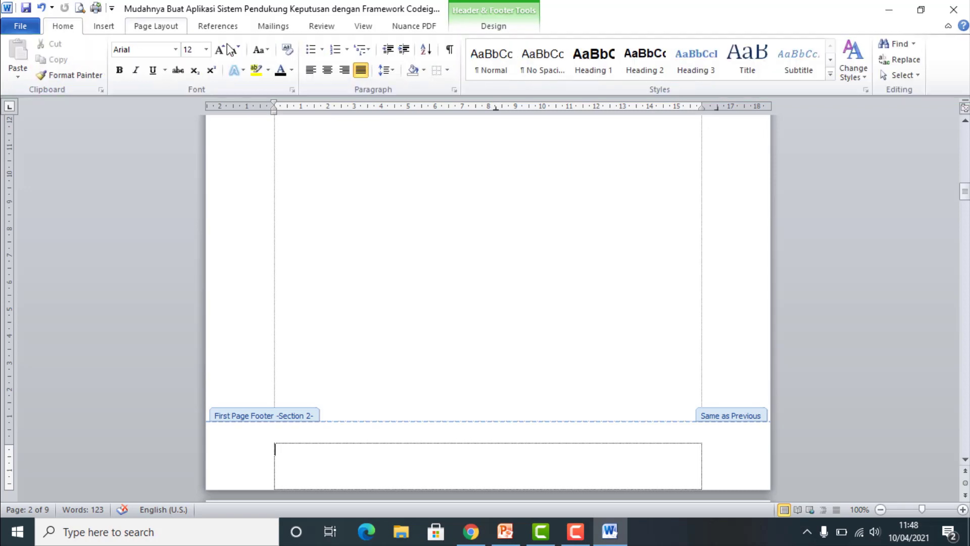
pyautogui.click(329, 70)
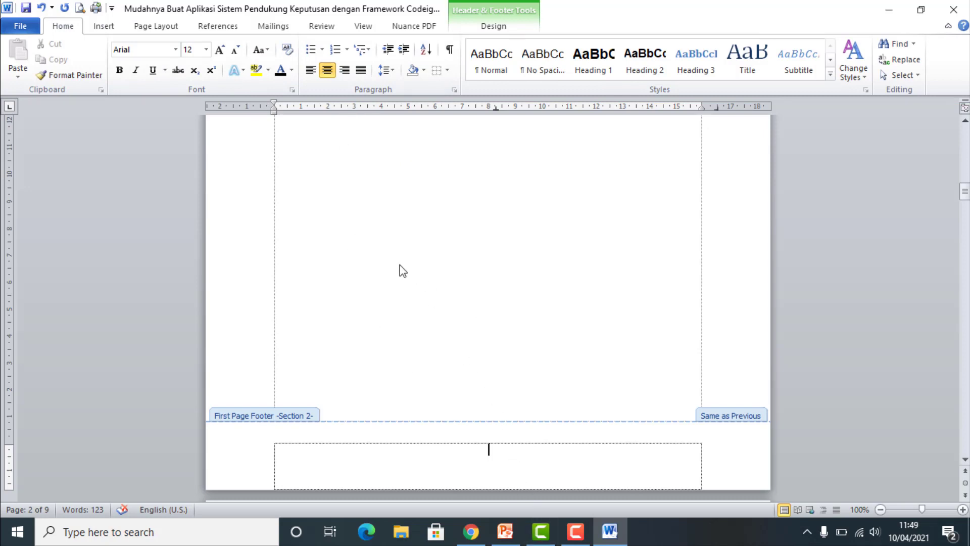
# Insert a plain page number at the current position in the footer.
pyautogui.click(106, 27)
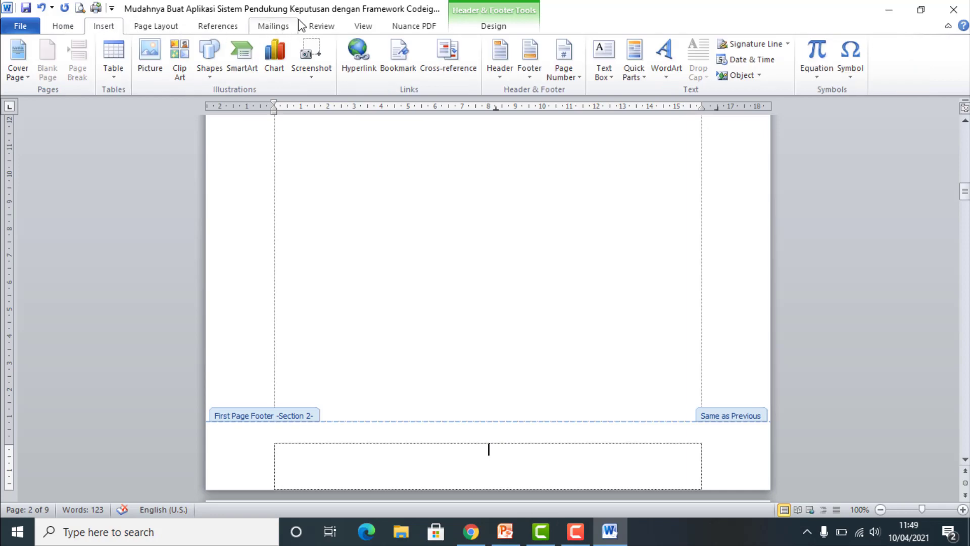
pyautogui.click(579, 79)
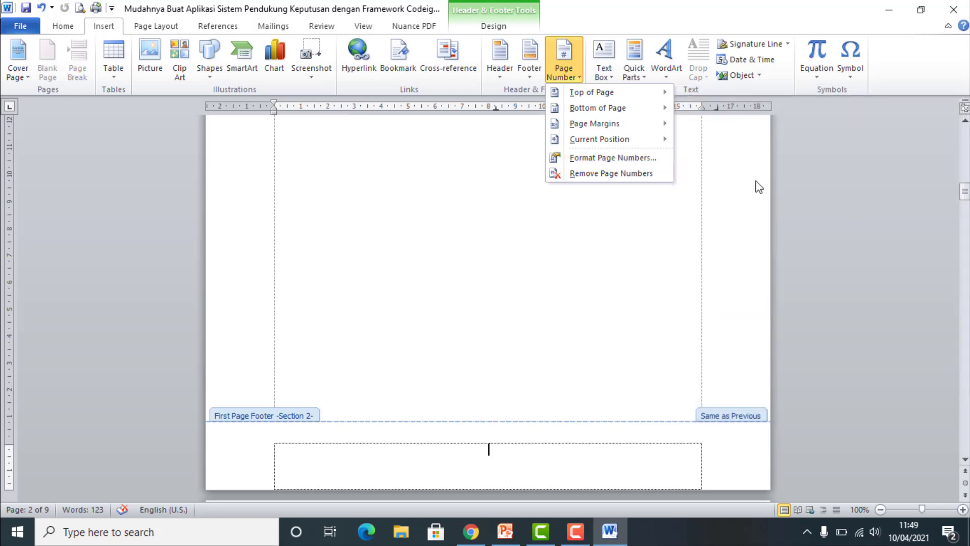
pyautogui.moveTo(599, 139)
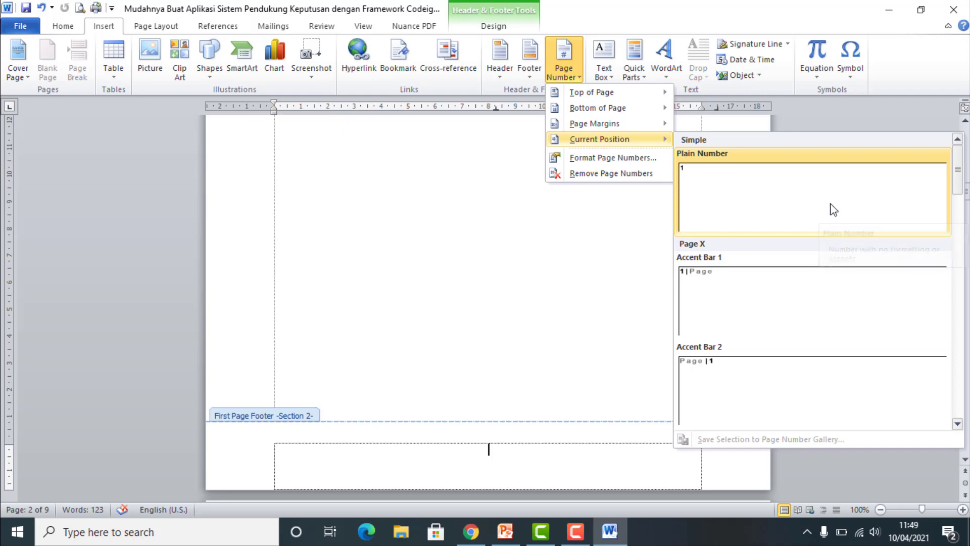
pyautogui.click(812, 198)
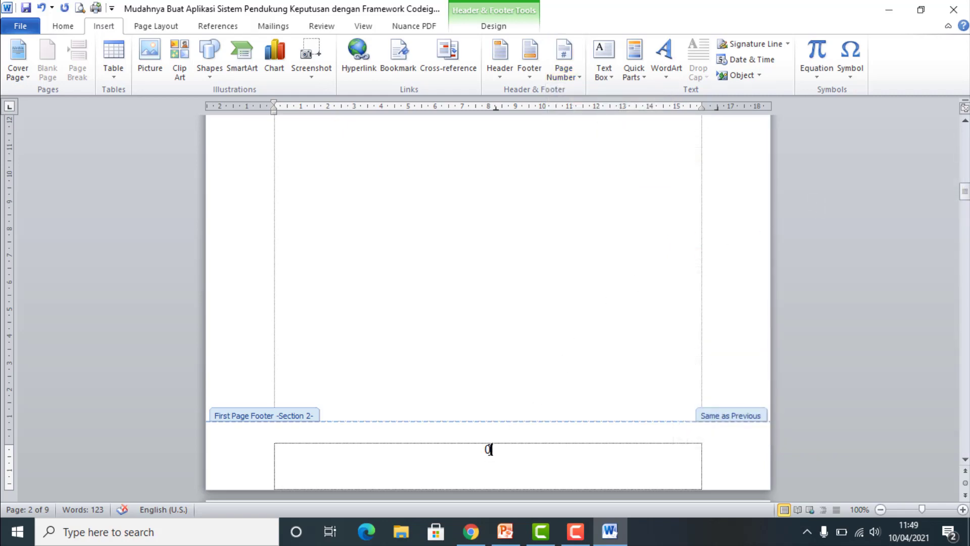
pyautogui.doubleClick(488, 450)
# Format the page number as lowercase roman numerals (i, ii, iii) starting at ii.
pyautogui.rightClick(489, 450)
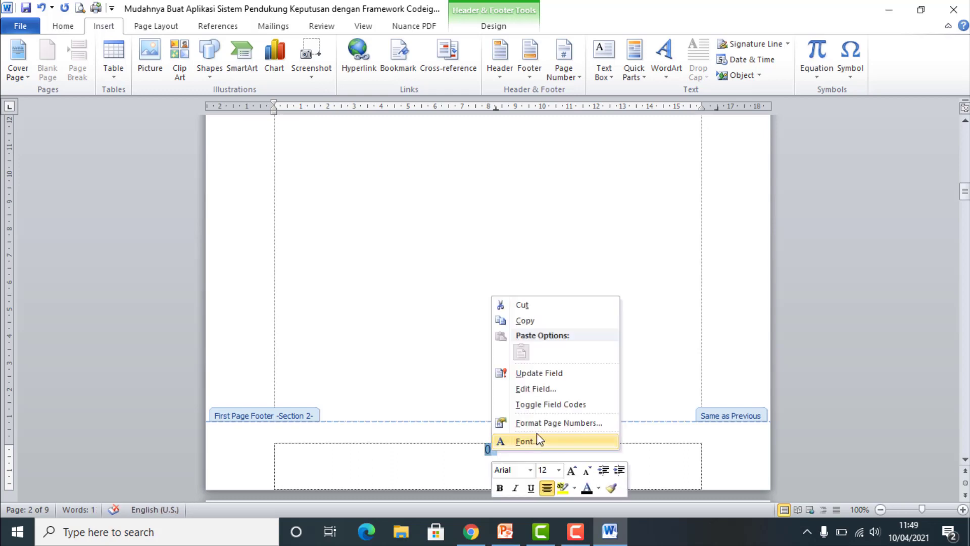
pyautogui.click(553, 425)
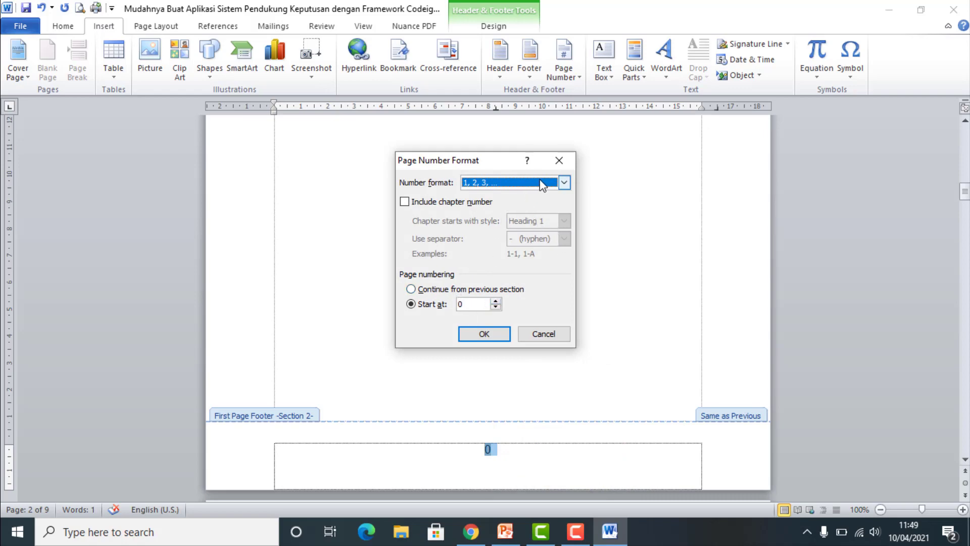
pyautogui.click(563, 182)
pyautogui.click(503, 233)
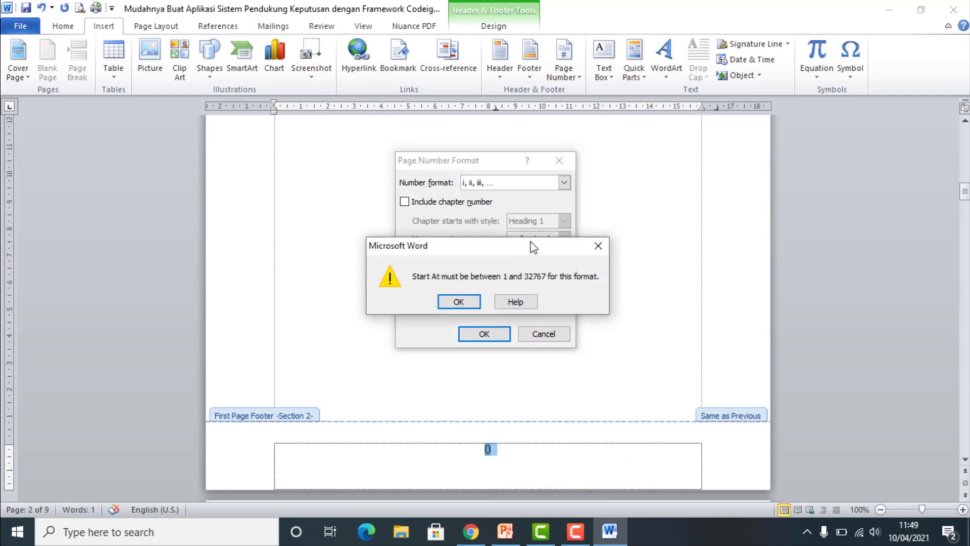
pyautogui.click(461, 302)
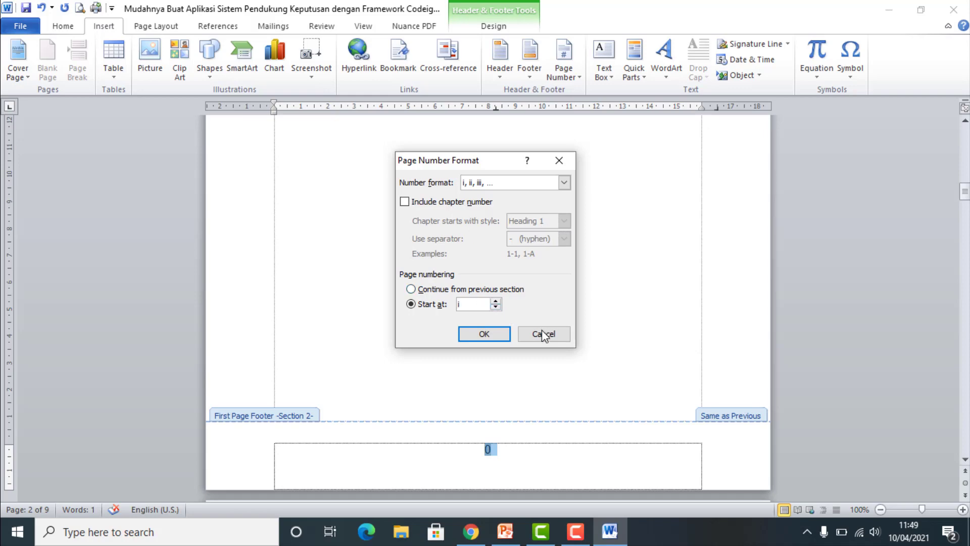
pyautogui.click(497, 301)
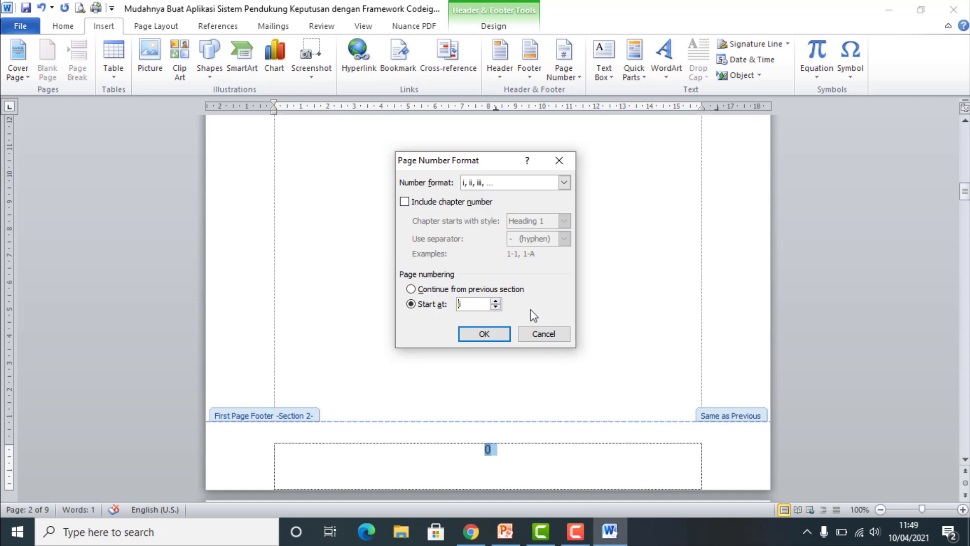
pyautogui.click(494, 334)
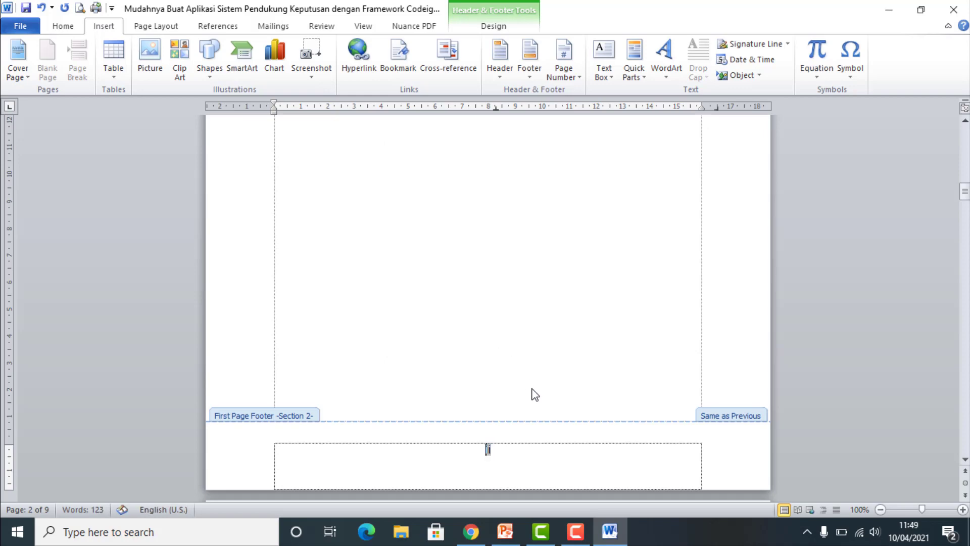
# Turn off Link to Previous for the Section 2 first-page footer.
pyautogui.scroll(-1, 543, 407)
pyautogui.scroll(5, 543, 406)
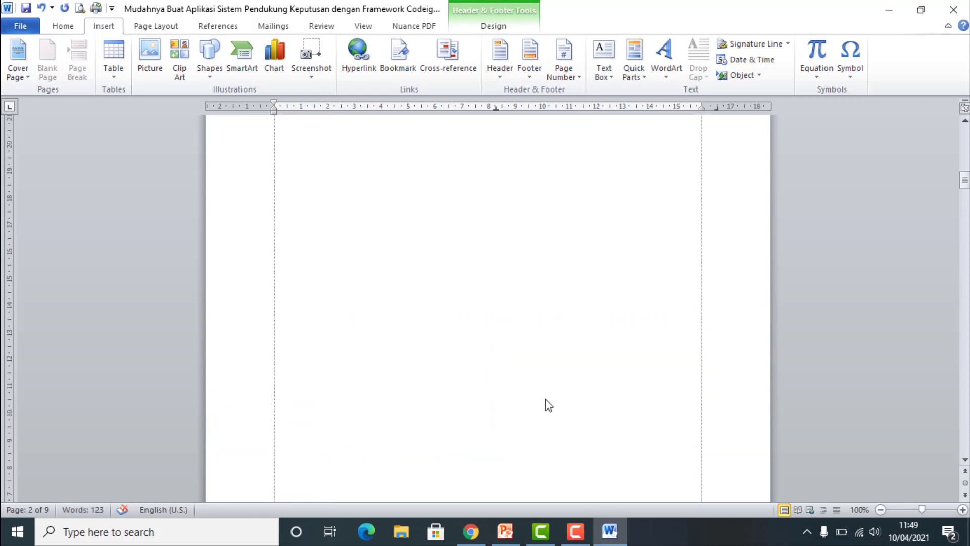
pyautogui.scroll(4, 556, 392)
pyautogui.scroll(4, 571, 376)
pyautogui.scroll(-7, 576, 371)
pyautogui.scroll(-5, 629, 376)
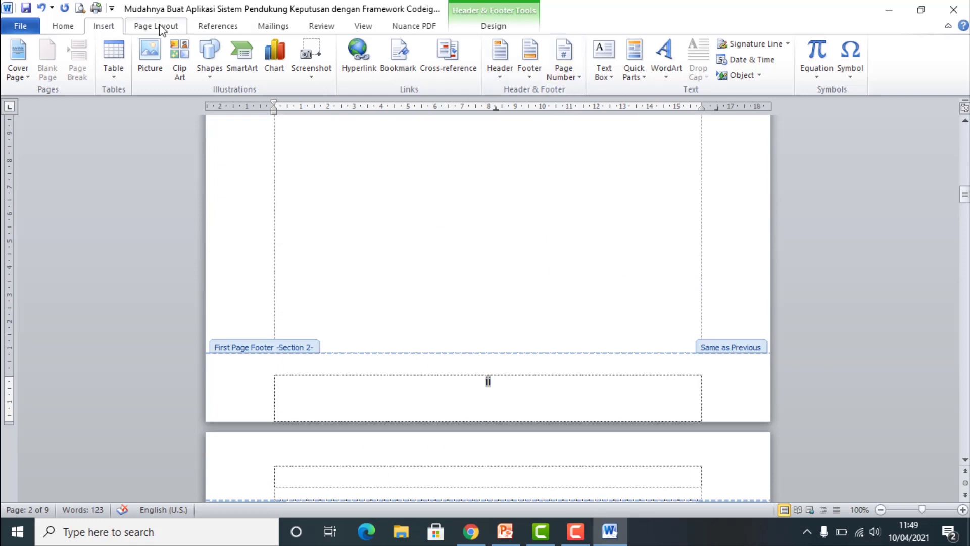
pyautogui.click(512, 29)
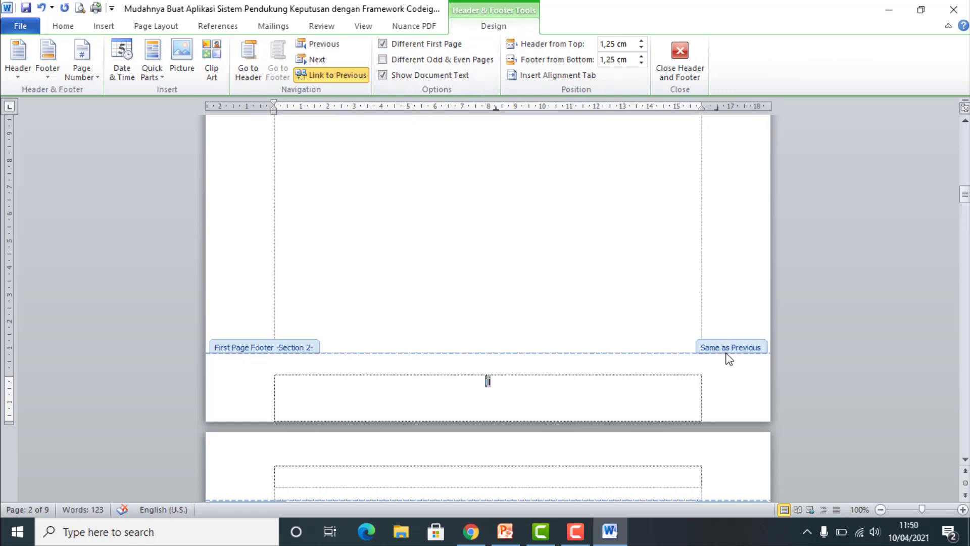
pyautogui.click(327, 76)
# Review the footers, entering the regular Section 2 footer to compare page numbers.
pyautogui.scroll(-3, 579, 329)
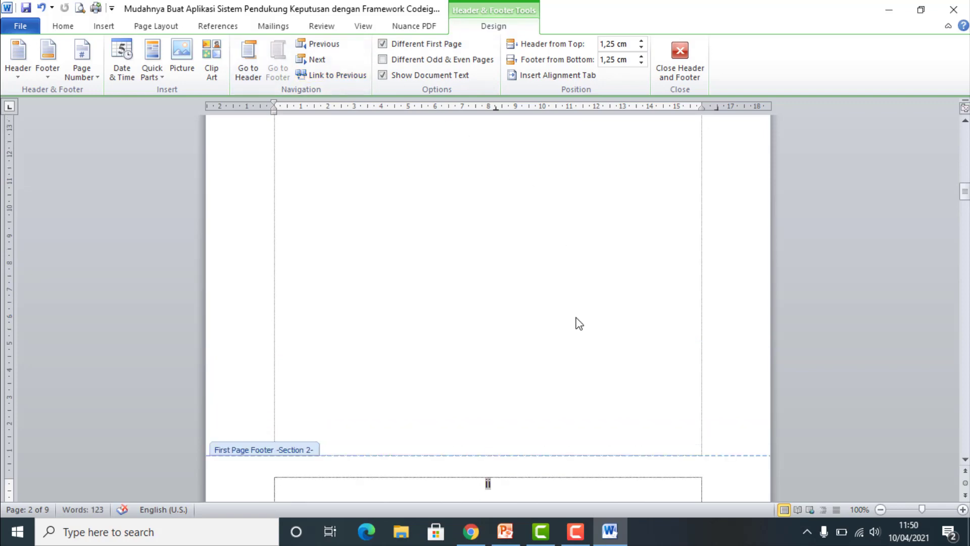
pyautogui.scroll(-2, 579, 330)
pyautogui.scroll(-2, 579, 331)
pyautogui.scroll(-3, 579, 331)
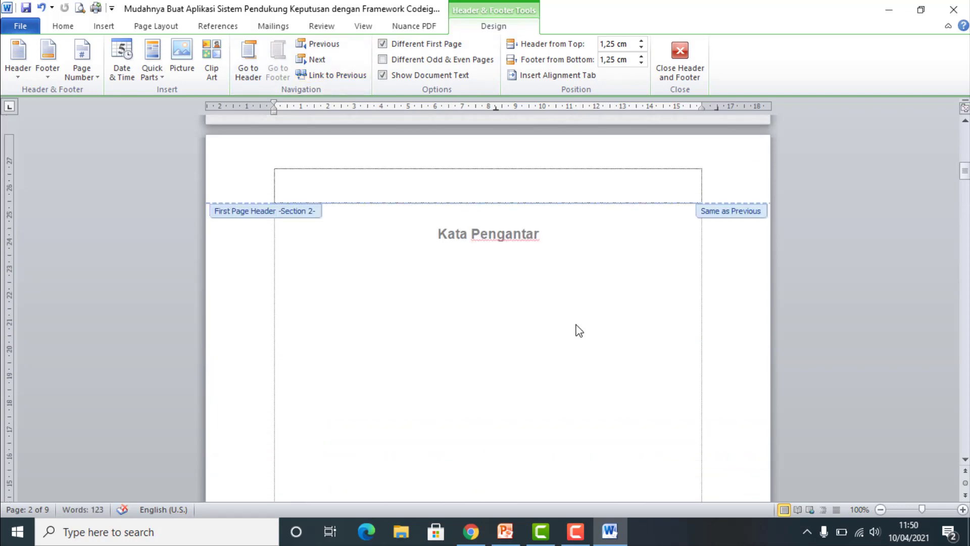
pyautogui.scroll(5, 579, 330)
pyautogui.scroll(3, 577, 325)
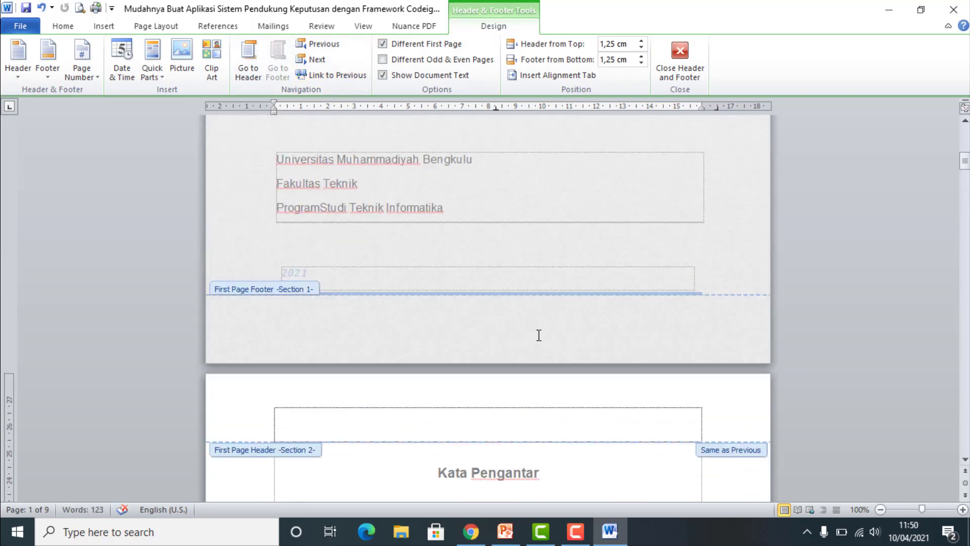
pyautogui.scroll(1, 539, 327)
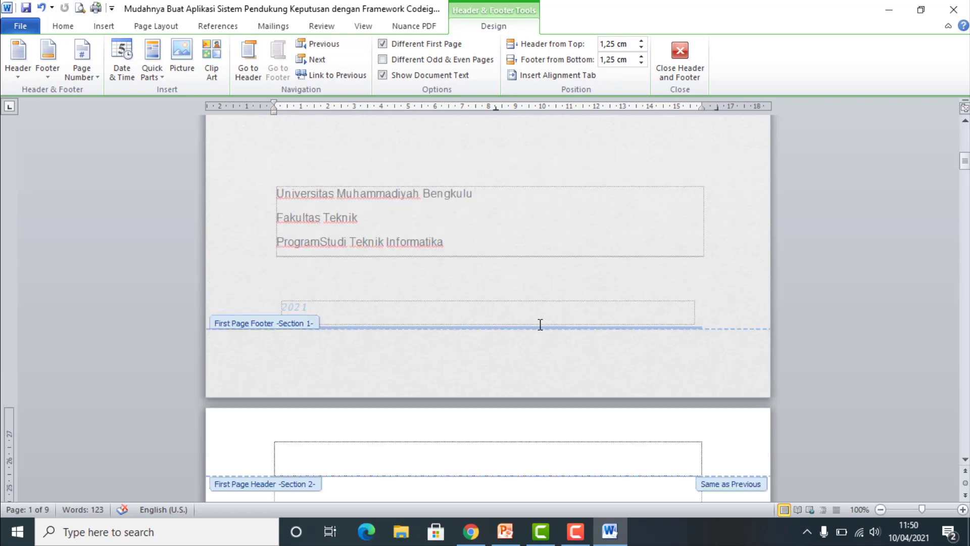
pyautogui.scroll(6, 539, 328)
pyautogui.scroll(-9, 539, 327)
pyautogui.scroll(-15, 540, 329)
pyautogui.scroll(-3, 541, 330)
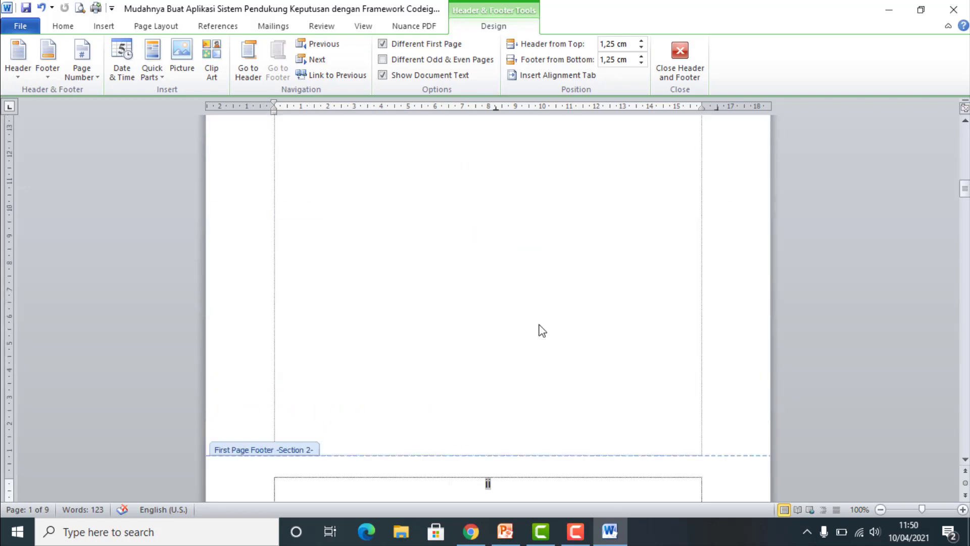
pyautogui.scroll(-5, 536, 333)
pyautogui.scroll(-7, 525, 349)
pyautogui.scroll(-7, 524, 352)
pyautogui.scroll(-6, 524, 349)
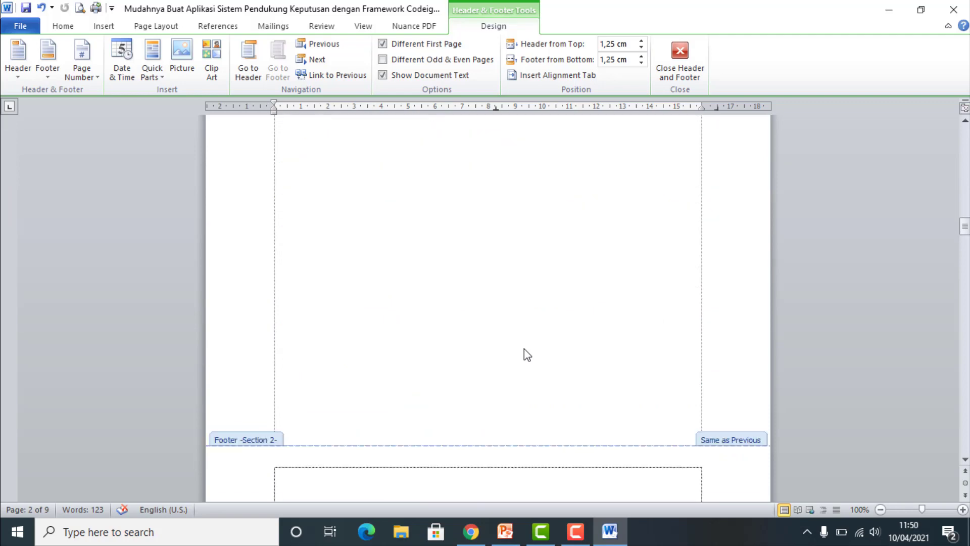
pyautogui.scroll(-4, 524, 348)
pyautogui.scroll(-2, 525, 349)
pyautogui.scroll(2, 526, 348)
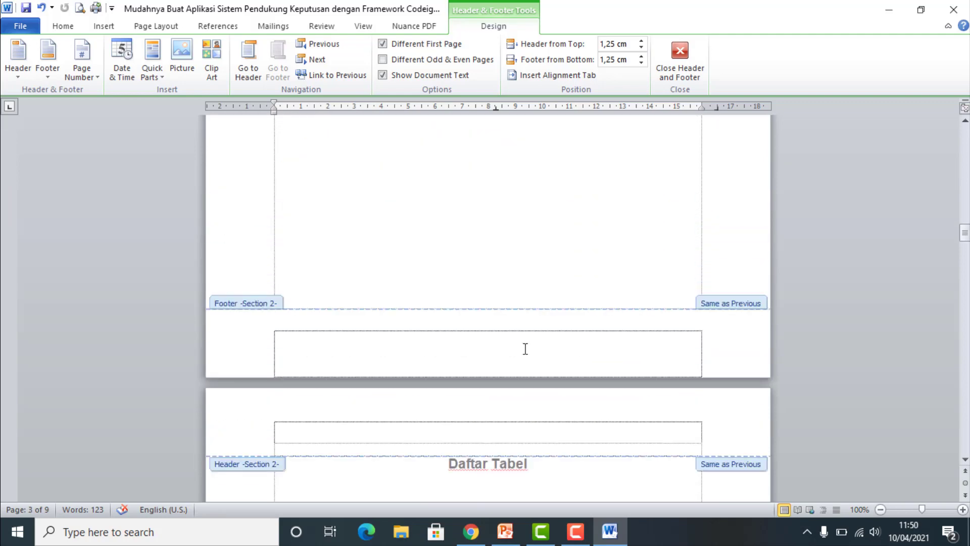
pyautogui.click(526, 348)
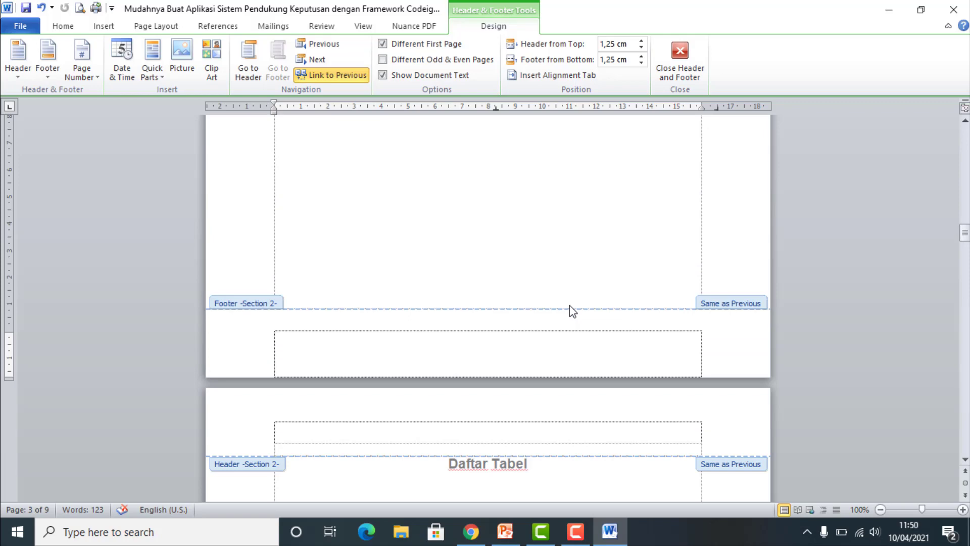
pyautogui.scroll(-5, 570, 306)
pyautogui.scroll(4, 570, 305)
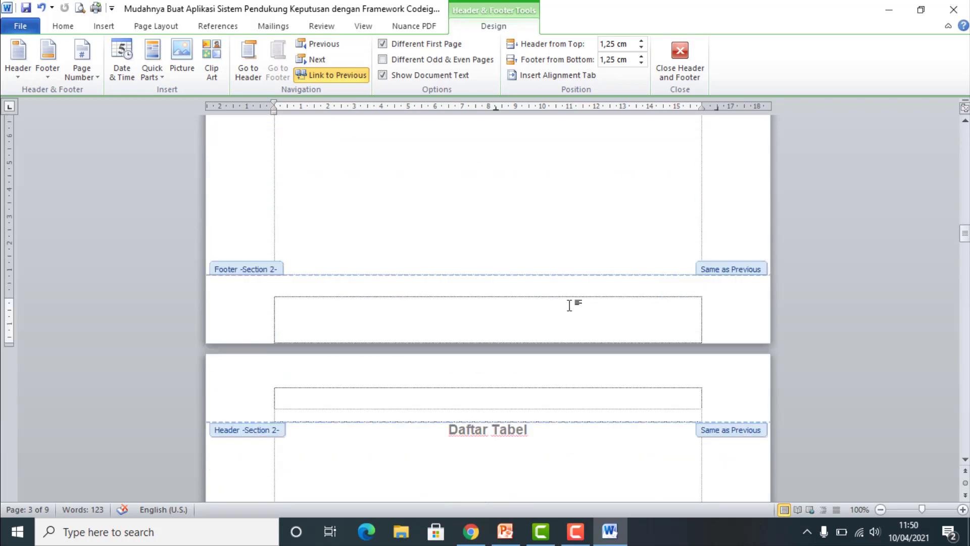
pyautogui.scroll(3, 569, 305)
pyautogui.scroll(3, 569, 305)
pyautogui.scroll(1, 569, 305)
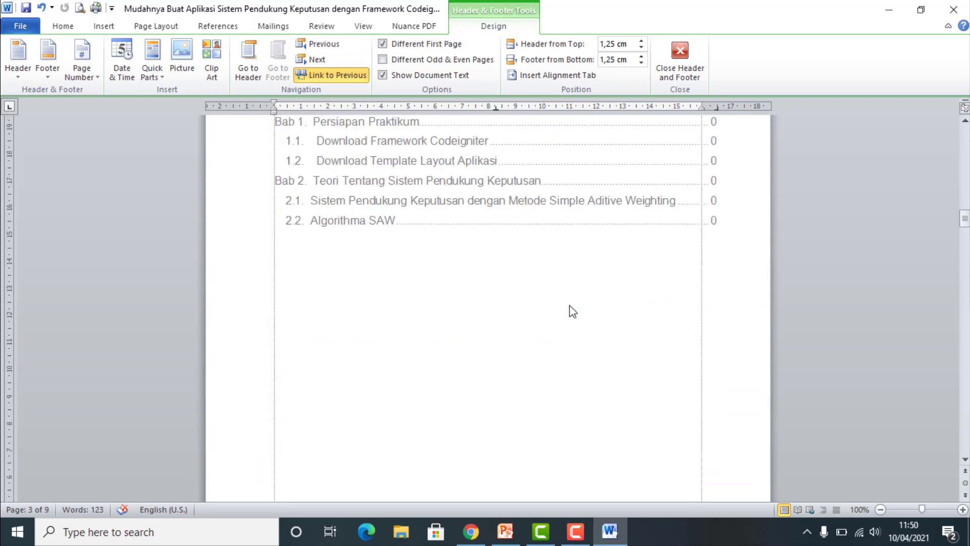
pyautogui.scroll(4, 569, 306)
pyautogui.scroll(6, 569, 305)
pyautogui.scroll(1, 569, 305)
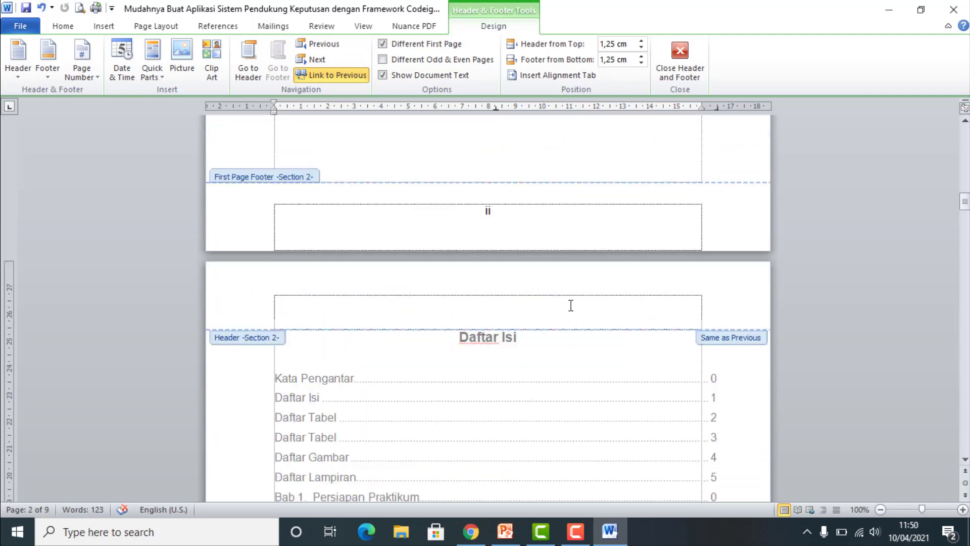
pyautogui.scroll(-5, 569, 305)
pyautogui.scroll(-3, 569, 305)
pyautogui.scroll(-8, 570, 314)
# Keep the page 3 footer linked to the previous section, replacing it with the previous footer.
pyautogui.scroll(-1, 605, 412)
pyautogui.click(605, 414)
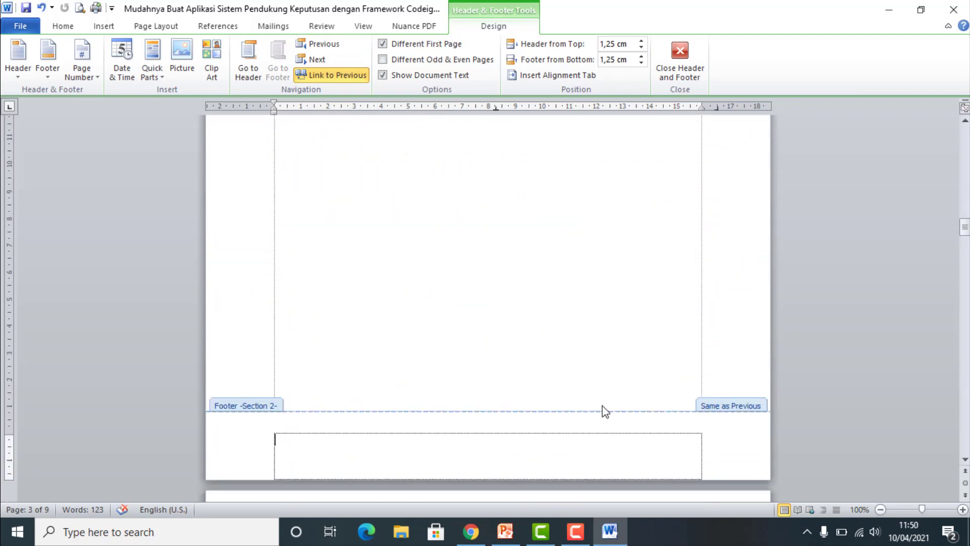
pyautogui.click(336, 75)
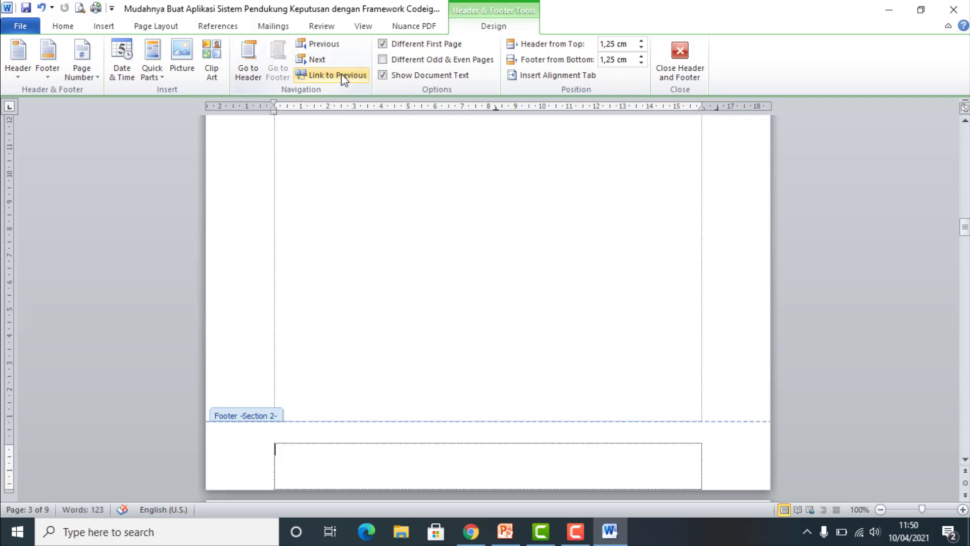
pyautogui.click(336, 75)
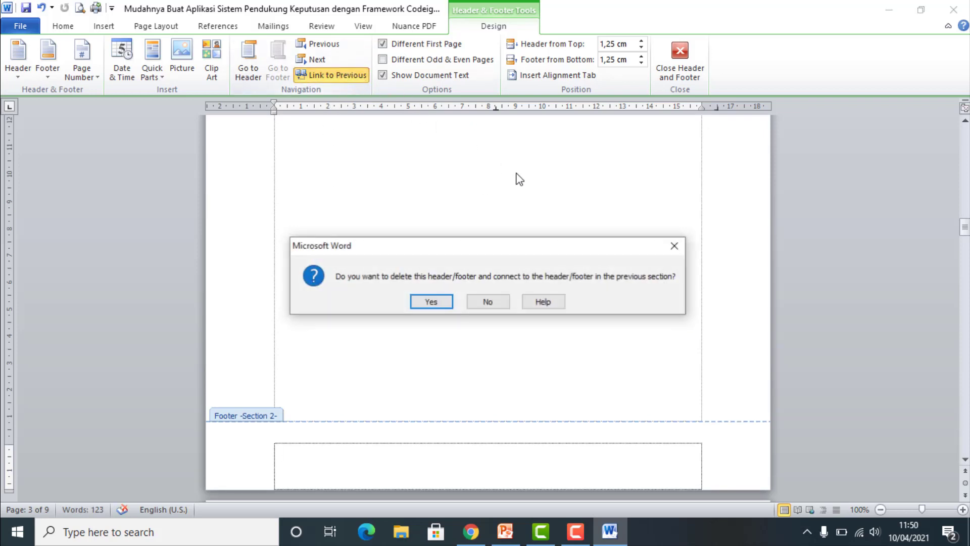
pyautogui.click(431, 302)
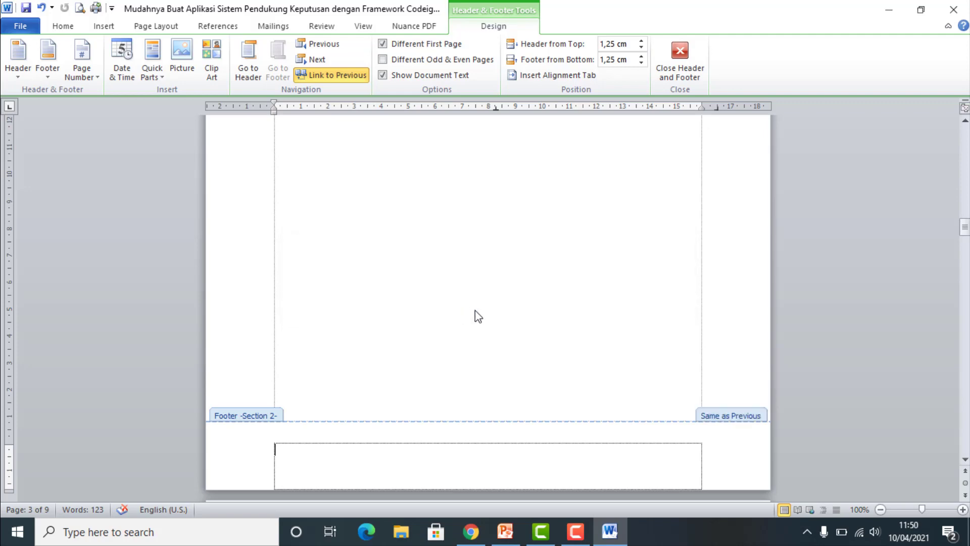
pyautogui.scroll(5, 586, 362)
pyautogui.scroll(5, 587, 361)
pyautogui.scroll(4, 588, 359)
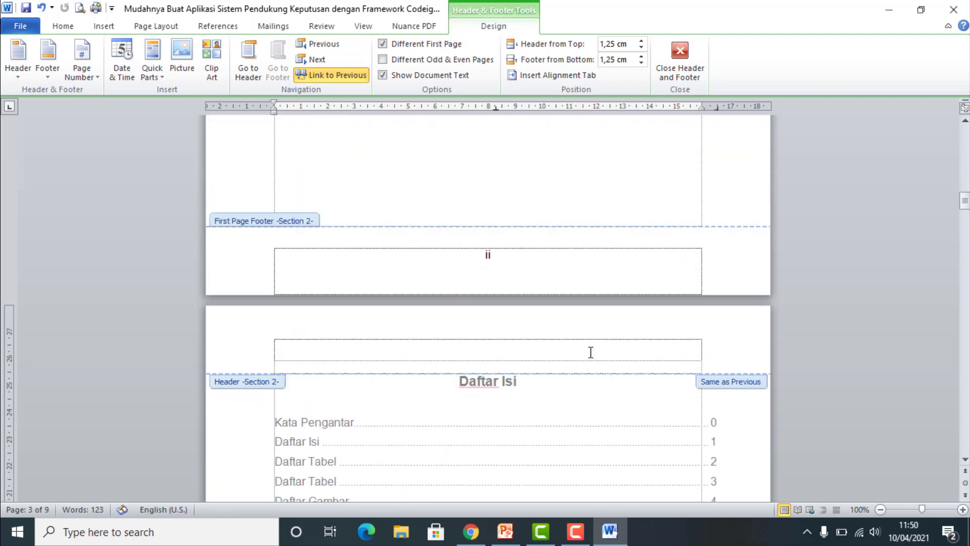
pyautogui.scroll(2, 590, 352)
pyautogui.scroll(-5, 590, 353)
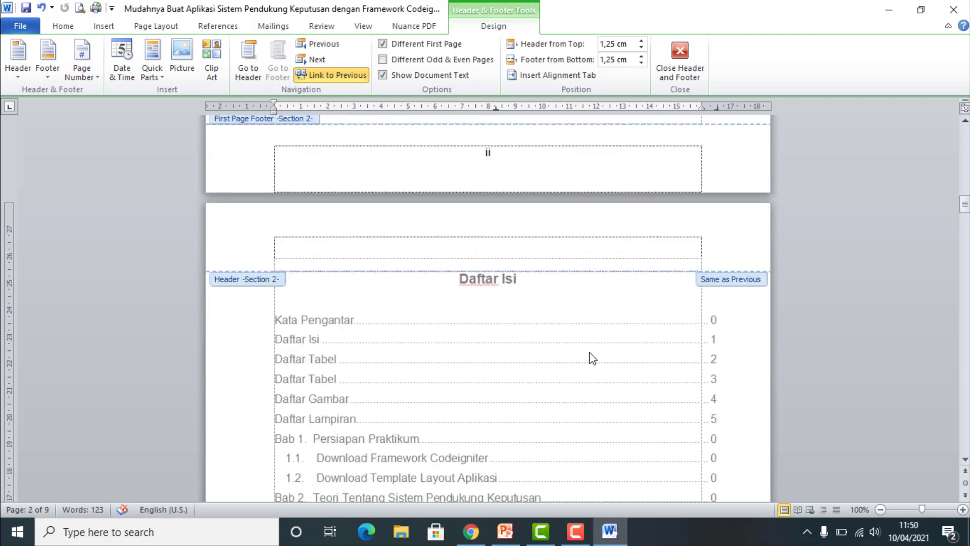
pyautogui.scroll(-4, 591, 358)
pyautogui.scroll(7, 589, 357)
pyautogui.scroll(-2, 545, 217)
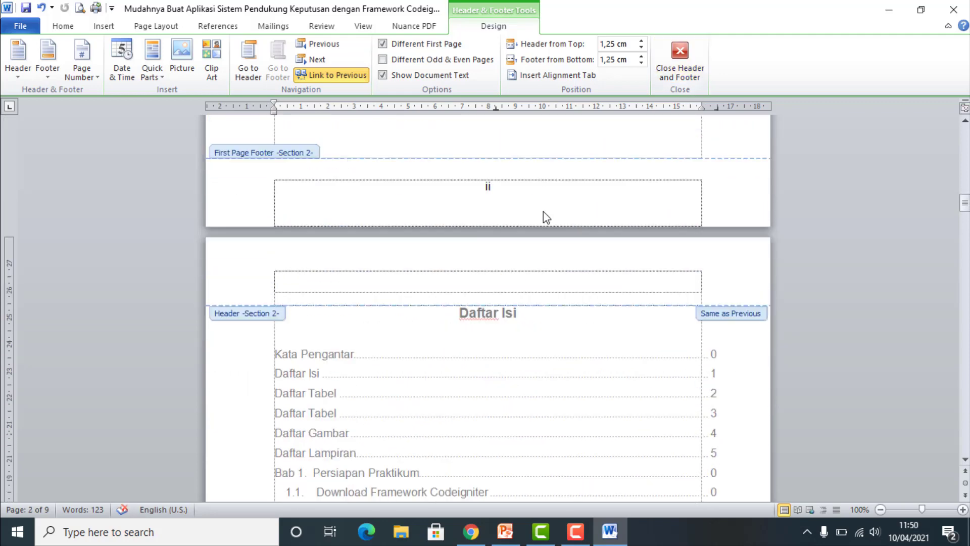
pyautogui.scroll(2, 543, 211)
# Move to the Section 2 footer on the Daftar Tabel page.
pyautogui.click(324, 59)
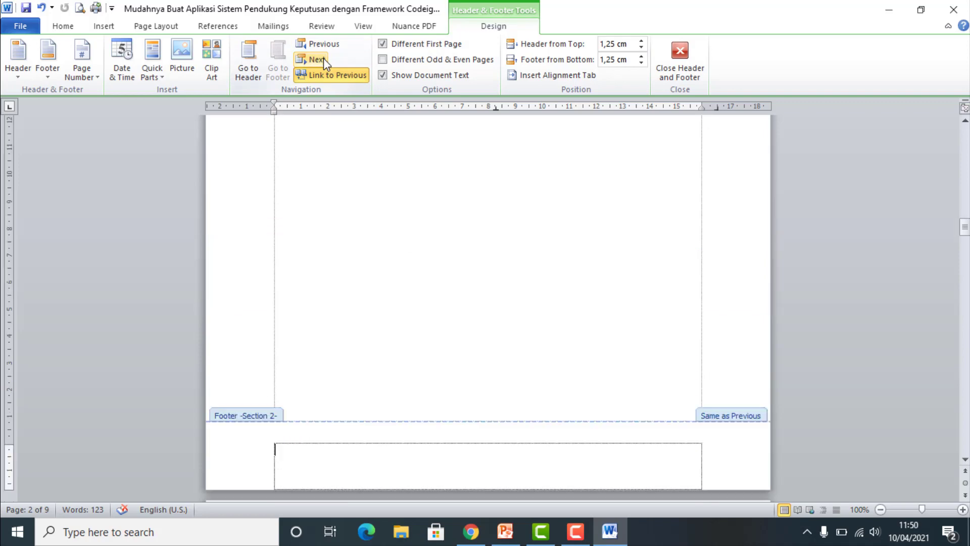
pyautogui.scroll(5, 530, 375)
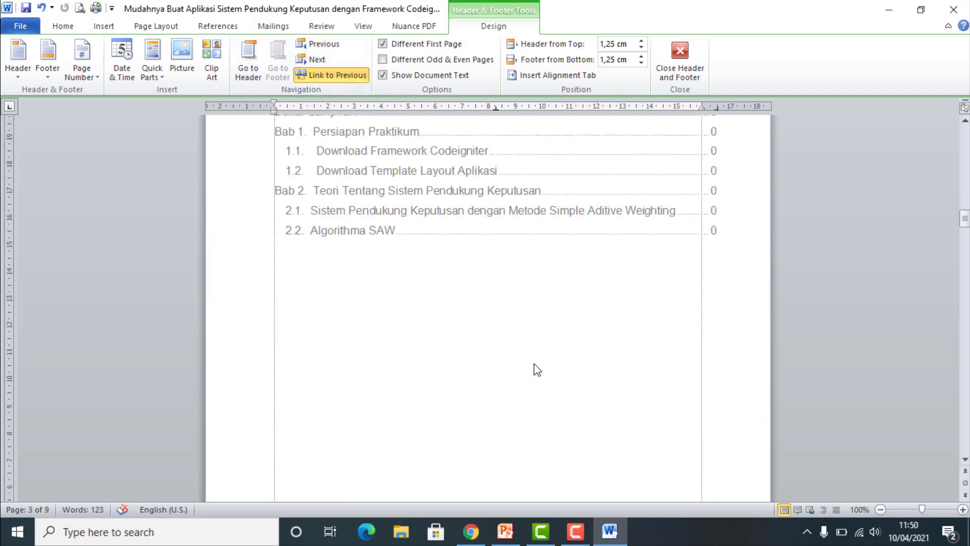
pyautogui.scroll(-1, 535, 368)
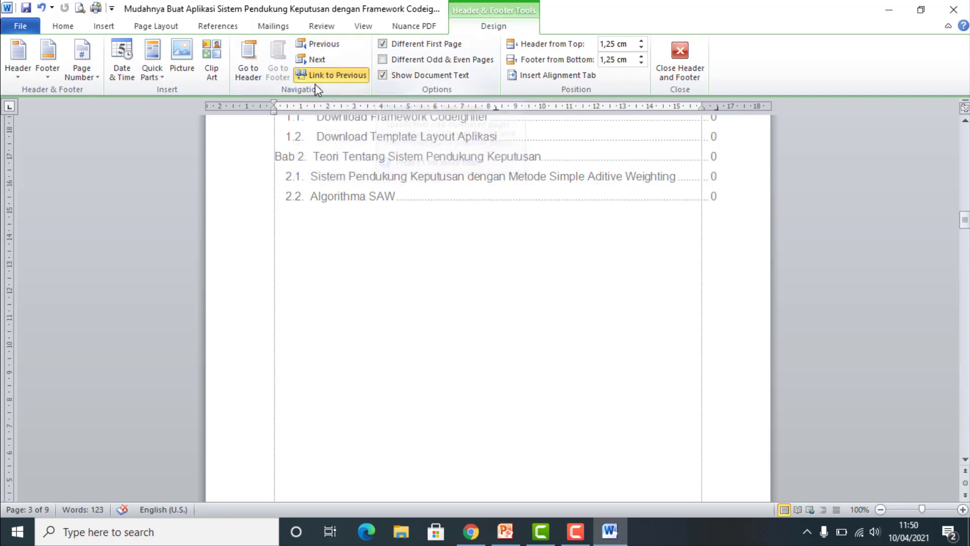
pyautogui.click(314, 56)
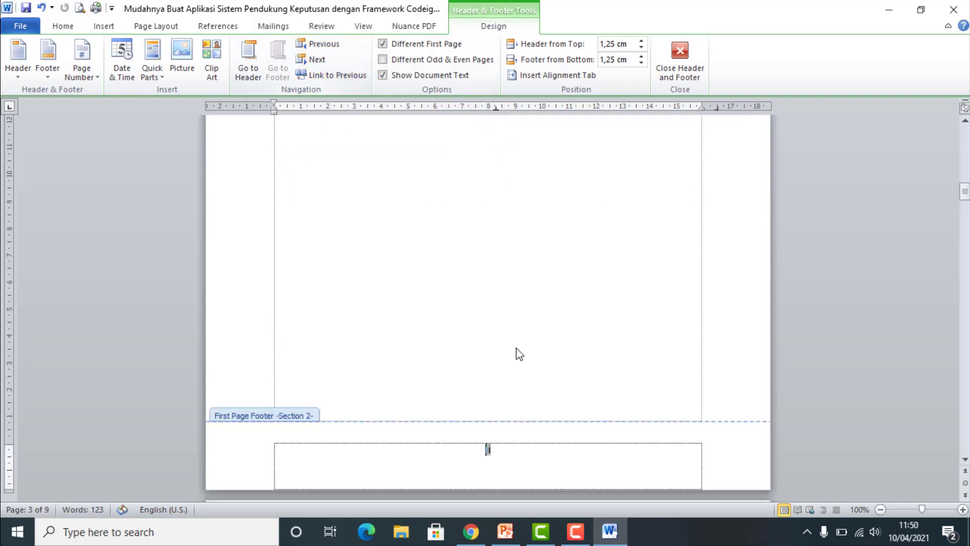
pyautogui.scroll(-10, 539, 435)
pyautogui.scroll(-6, 538, 424)
pyautogui.scroll(-8, 536, 406)
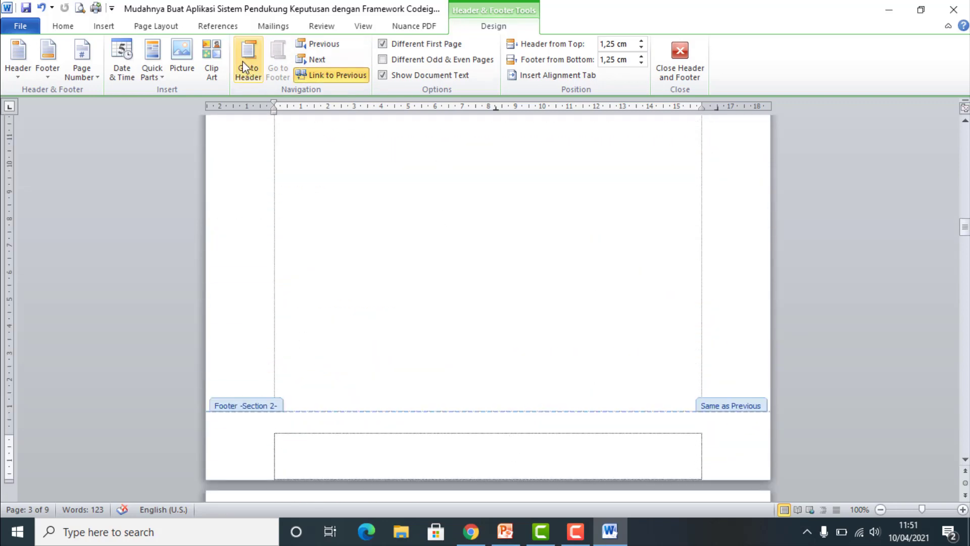
# Insert a Plain Number 2 page number at the bottom of the page, showing iii.
pyautogui.click(104, 26)
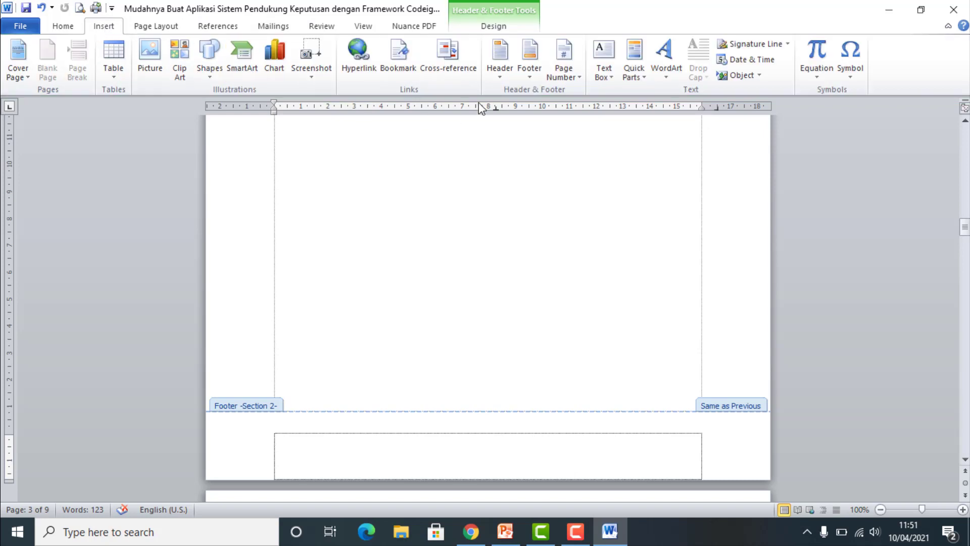
pyautogui.click(571, 67)
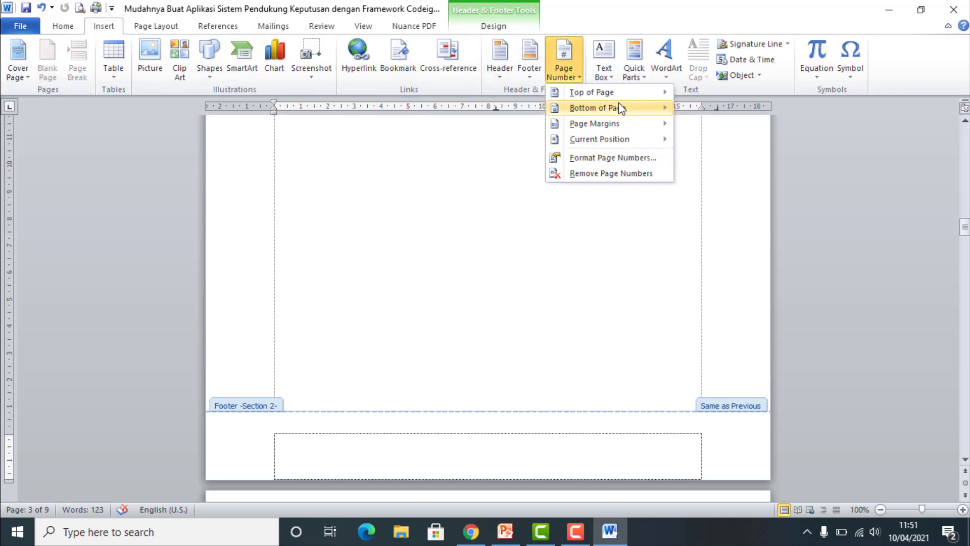
pyautogui.moveTo(598, 108)
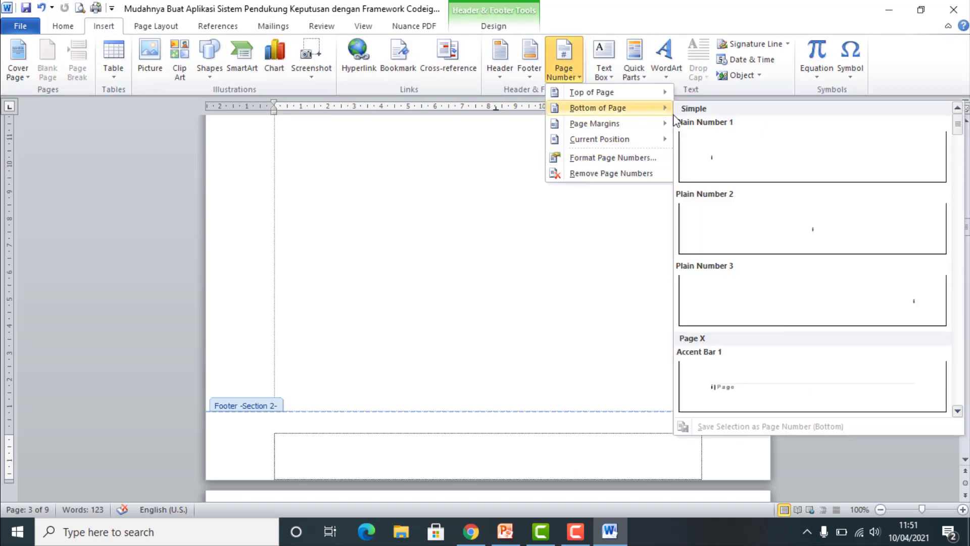
pyautogui.click(791, 226)
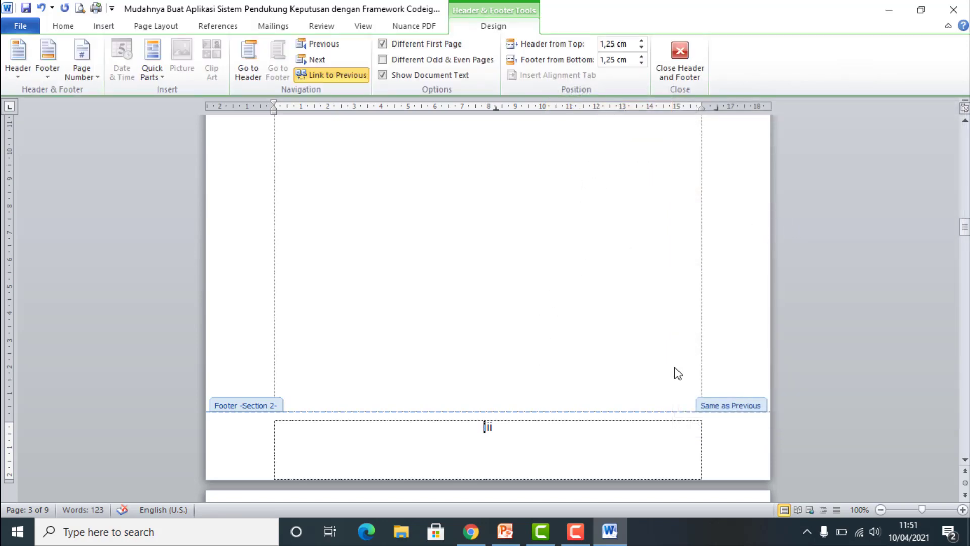
pyautogui.scroll(5, 677, 373)
pyautogui.scroll(1, 677, 373)
pyautogui.scroll(5, 677, 373)
# Turn off Link to Previous for the Section 3 first-page footer on page 8.
pyautogui.scroll(2, 678, 373)
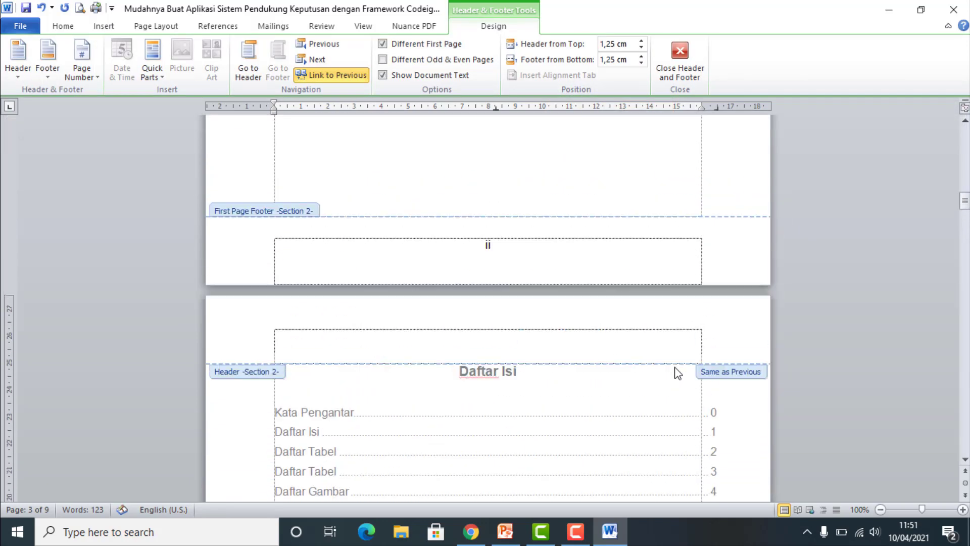
pyautogui.scroll(-5, 678, 373)
pyautogui.scroll(-10, 676, 372)
pyautogui.scroll(-2, 676, 366)
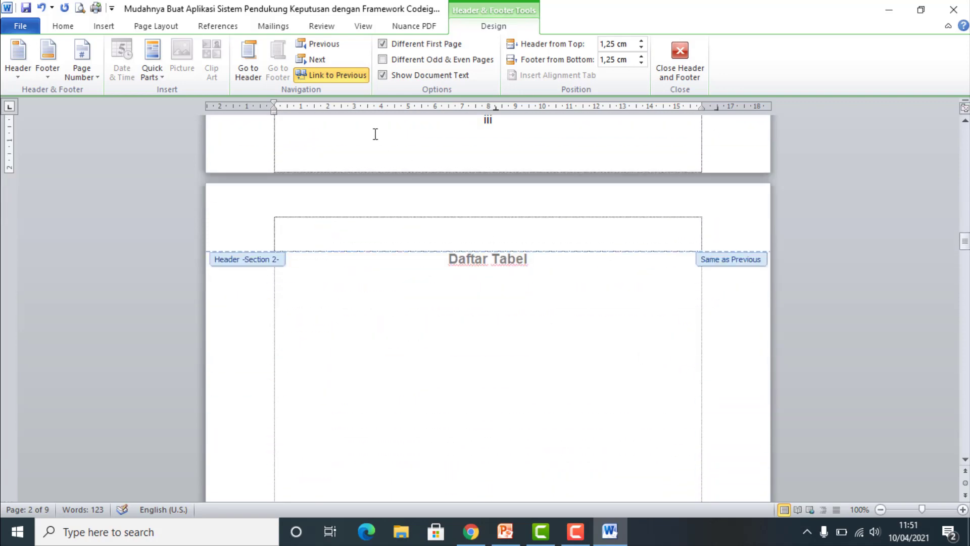
pyautogui.click(315, 62)
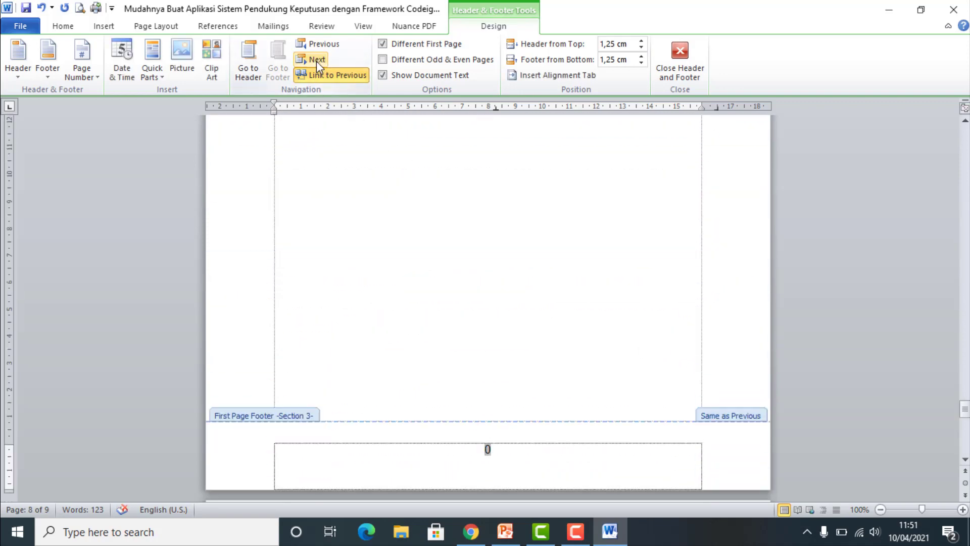
pyautogui.scroll(3, 579, 442)
pyautogui.scroll(1, 579, 444)
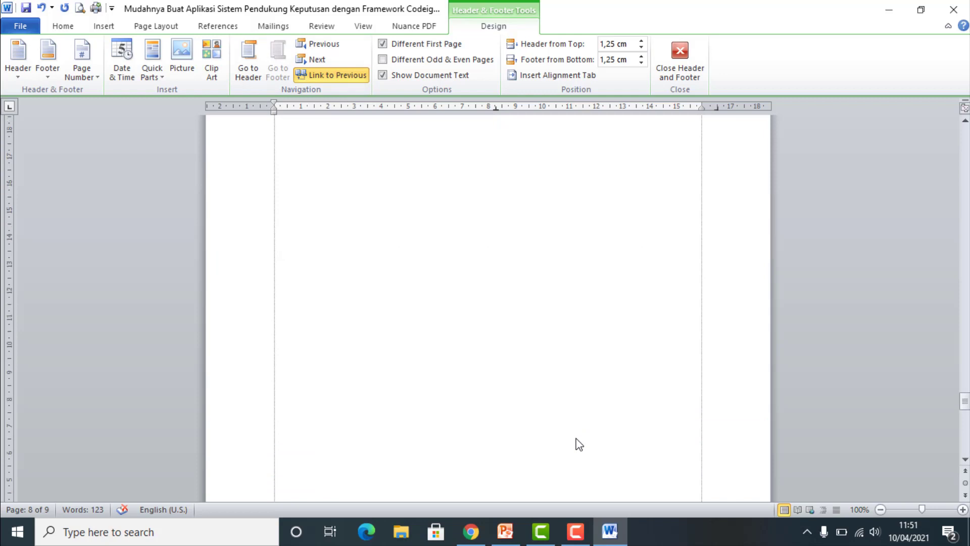
pyautogui.scroll(2, 580, 443)
pyautogui.scroll(6, 579, 444)
pyautogui.scroll(-2, 579, 445)
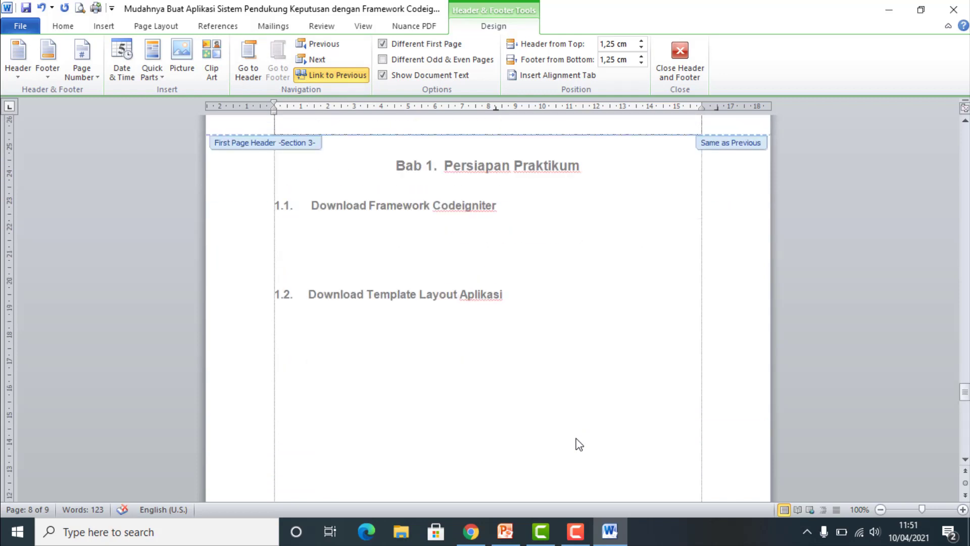
pyautogui.scroll(-1, 579, 444)
pyautogui.scroll(-5, 579, 444)
pyautogui.scroll(-3, 579, 445)
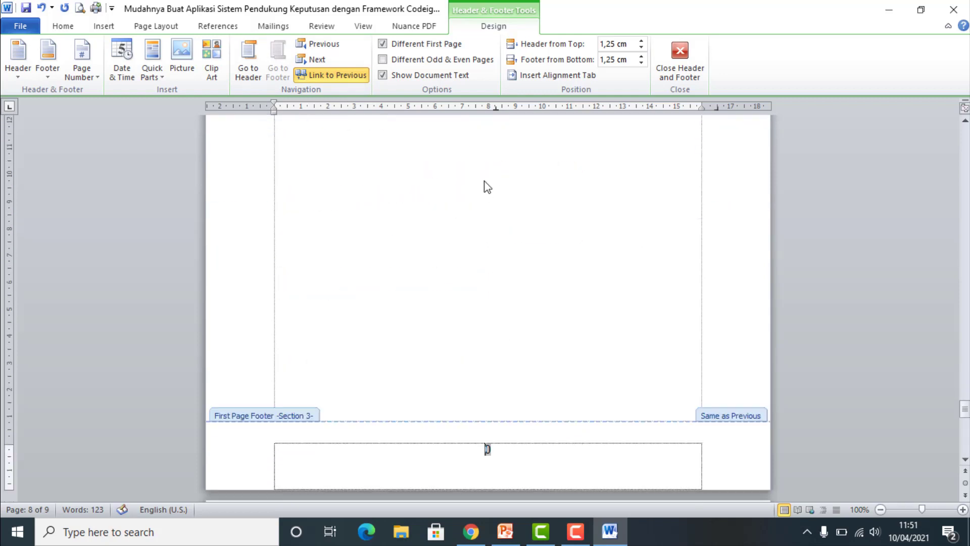
pyautogui.click(336, 76)
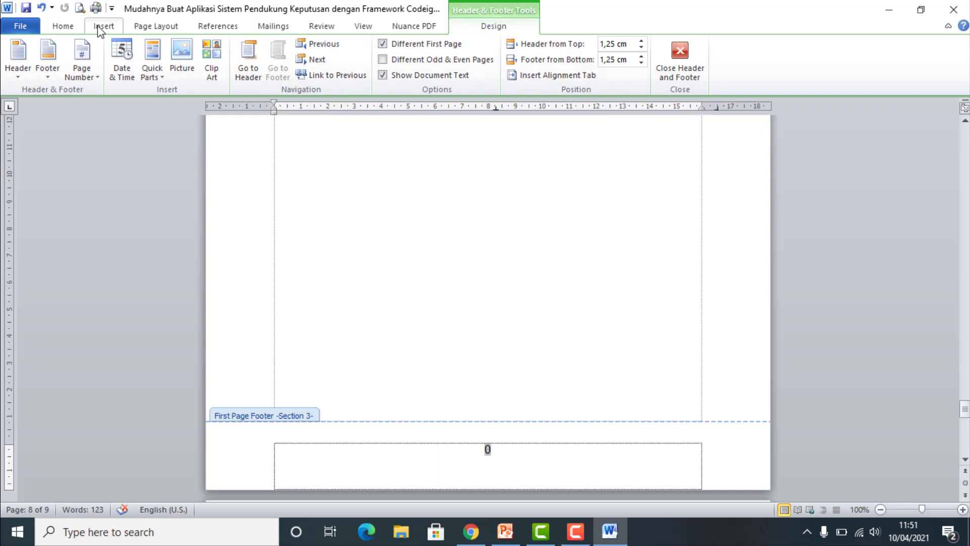
# Set the Section 3 page numbers to start at 1, so the Bab 1 footer shows 1.
pyautogui.click(98, 76)
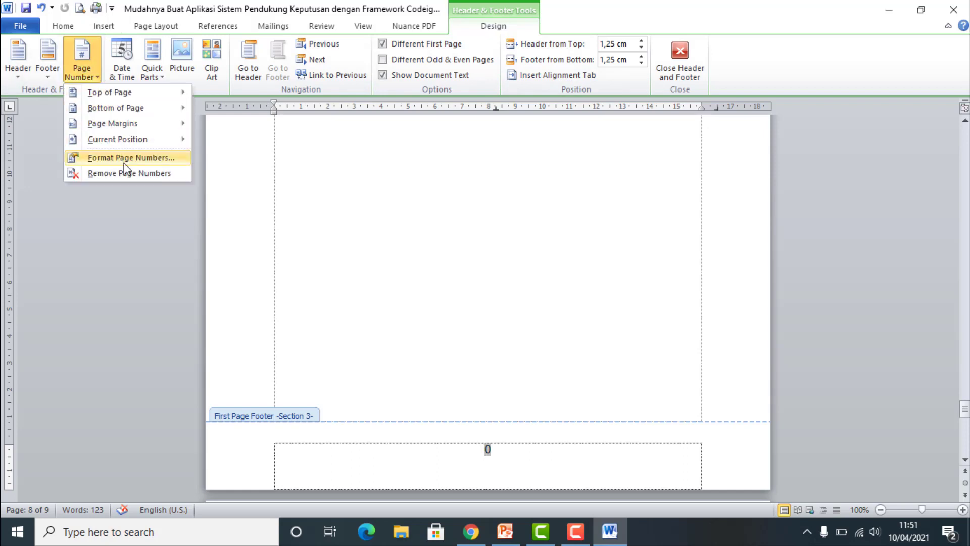
pyautogui.click(140, 158)
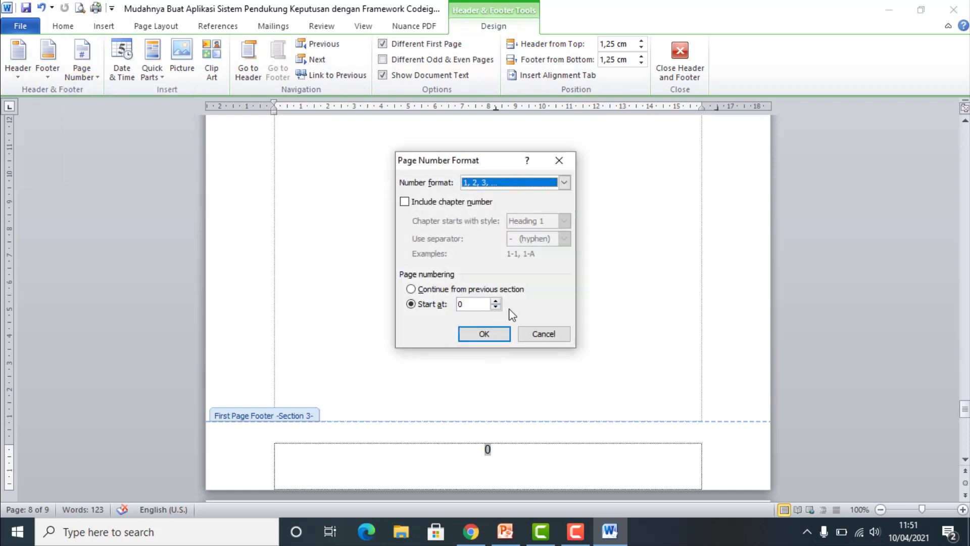
pyautogui.click(496, 302)
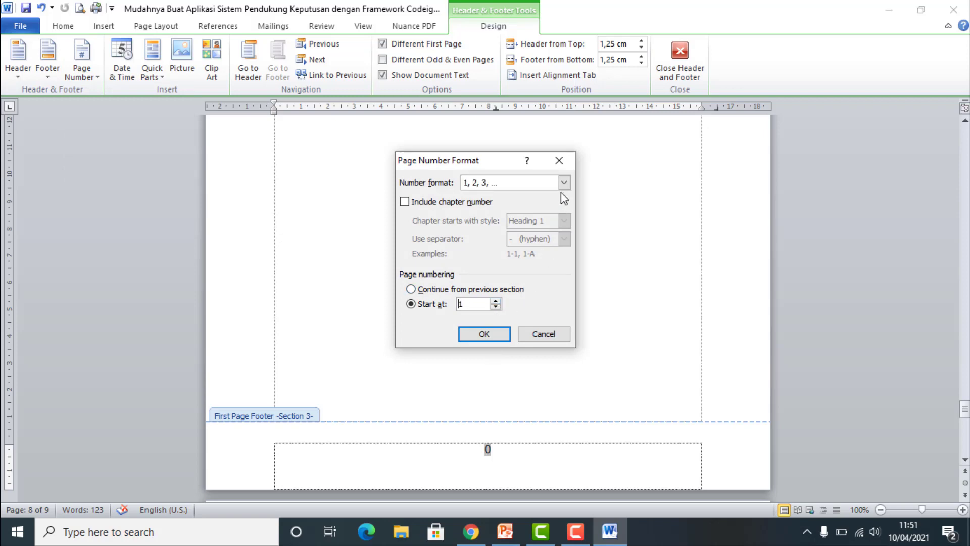
pyautogui.click(494, 332)
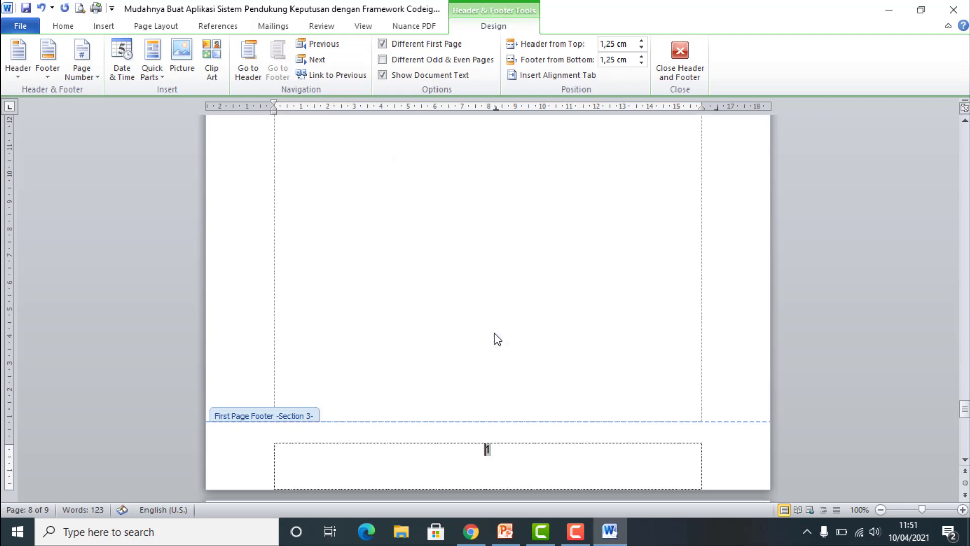
pyautogui.scroll(-5, 575, 365)
pyautogui.scroll(-5, 579, 367)
pyautogui.scroll(10, 578, 368)
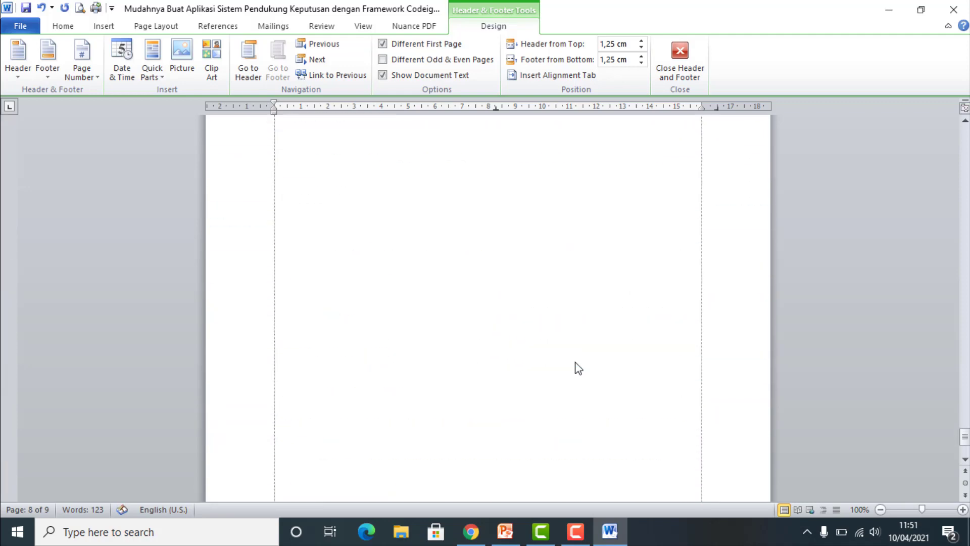
pyautogui.scroll(-5, 579, 368)
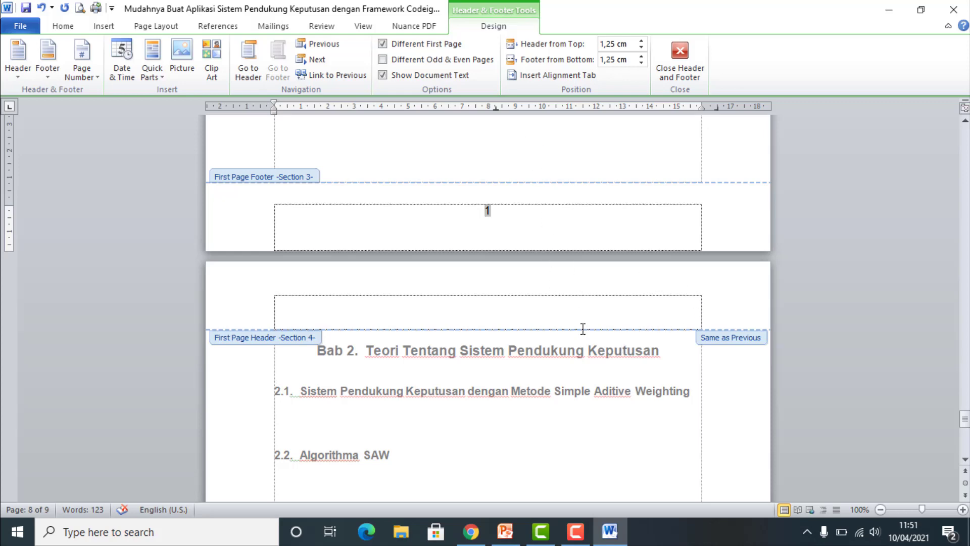
pyautogui.scroll(7, 583, 329)
pyautogui.scroll(4, 584, 331)
pyautogui.scroll(1, 584, 332)
pyautogui.scroll(6, 586, 334)
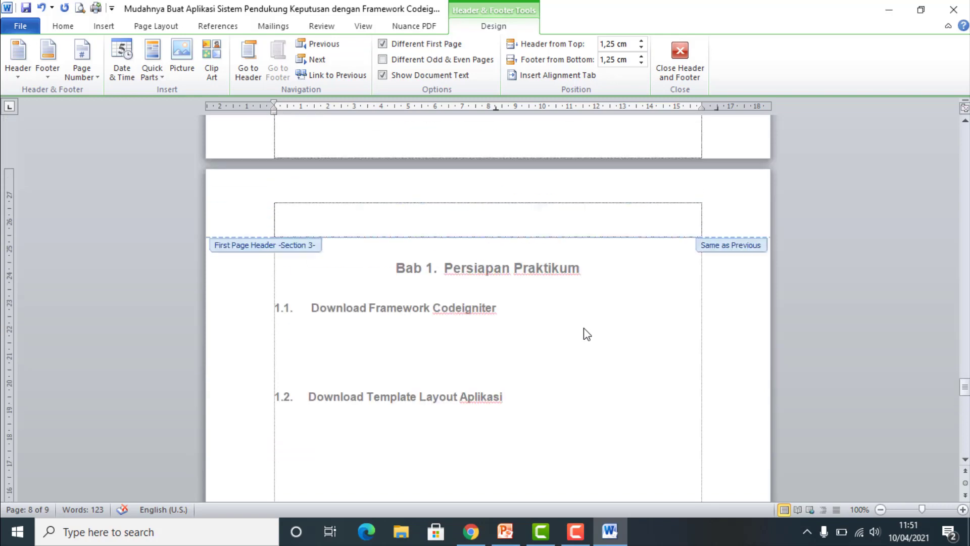
pyautogui.scroll(4, 586, 333)
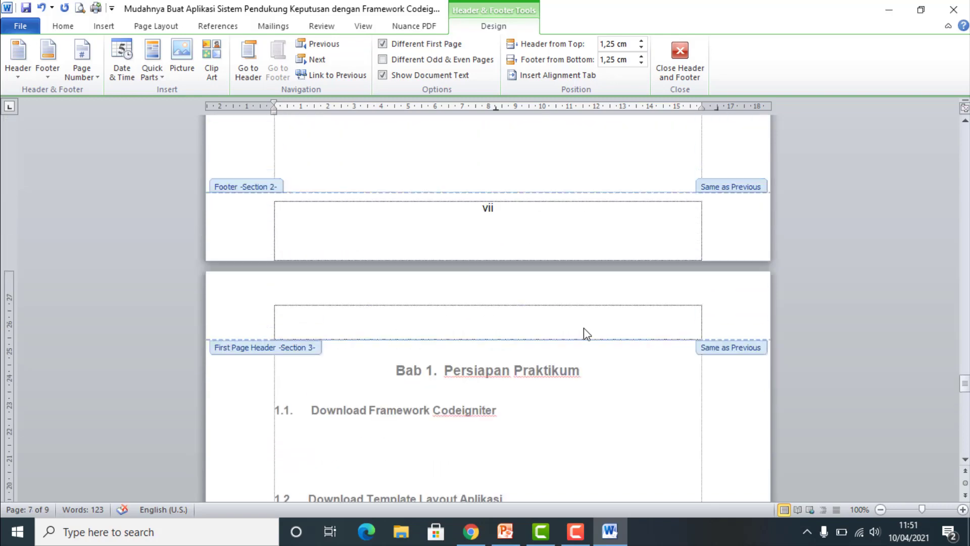
pyautogui.scroll(-11, 584, 329)
pyautogui.scroll(-5, 584, 330)
pyautogui.scroll(5, 600, 349)
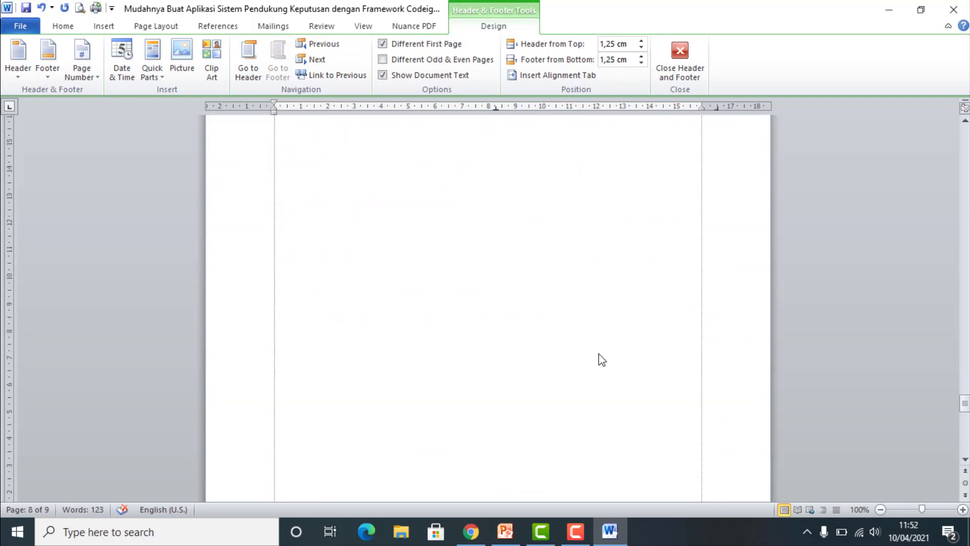
pyautogui.scroll(6, 600, 339)
pyautogui.scroll(4, 602, 328)
pyautogui.scroll(5, 602, 316)
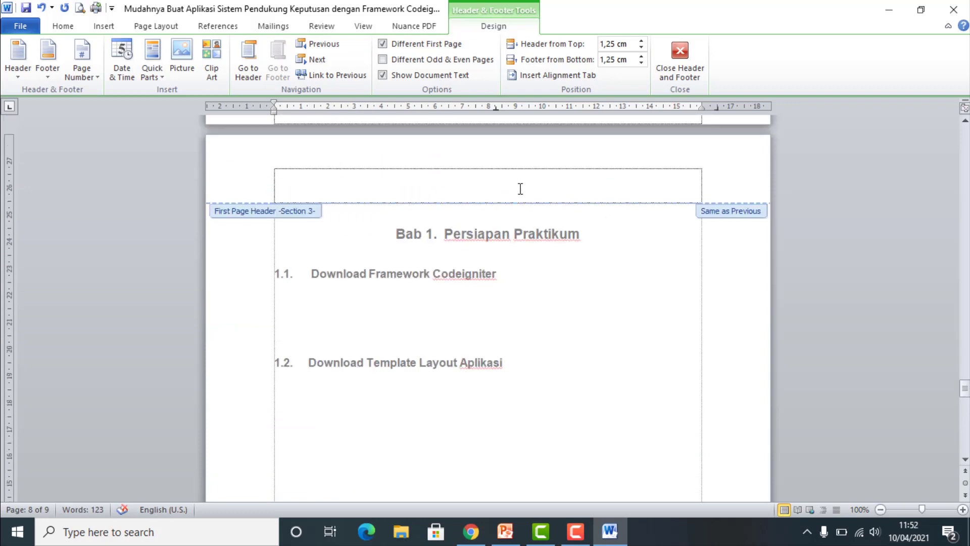
# Select the footer on the last page, page 9, for editing.
pyautogui.click(257, 64)
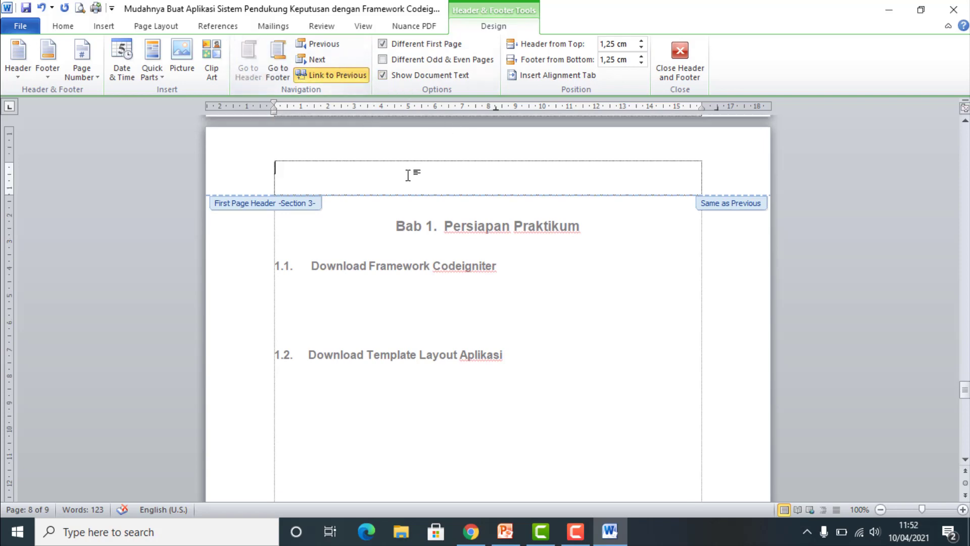
pyautogui.scroll(-1, 471, 241)
pyautogui.scroll(-3, 471, 246)
pyautogui.scroll(-5, 472, 246)
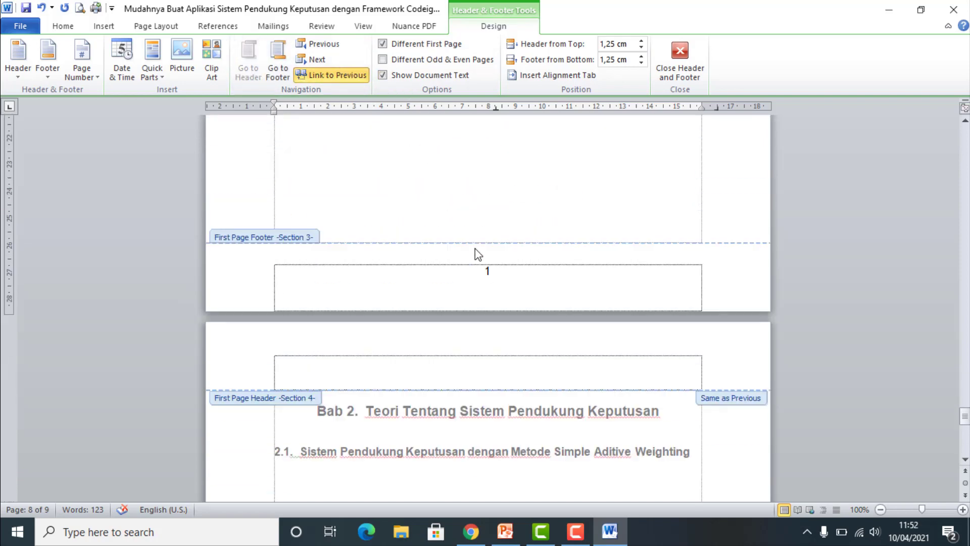
pyautogui.scroll(-1, 473, 250)
pyautogui.scroll(-5, 475, 254)
pyautogui.scroll(-1, 475, 253)
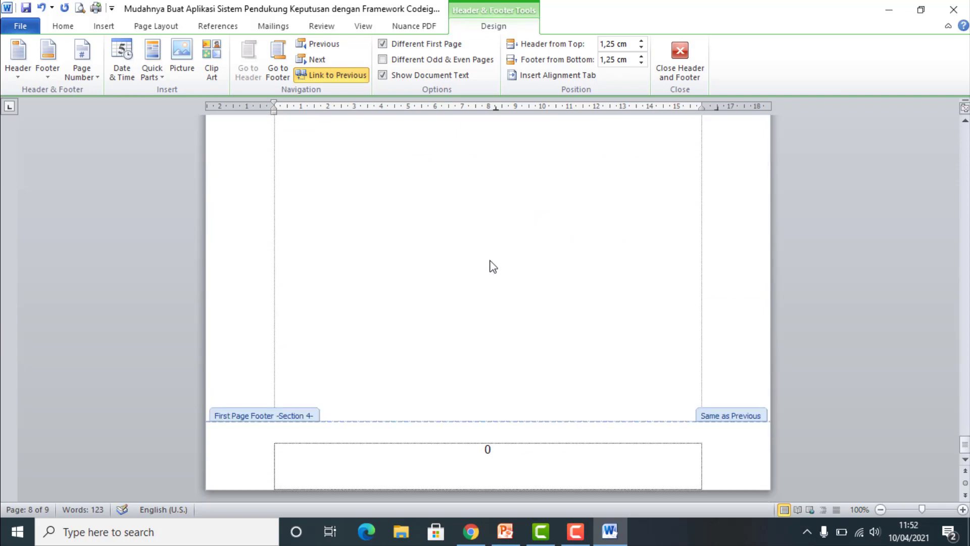
pyautogui.click(510, 451)
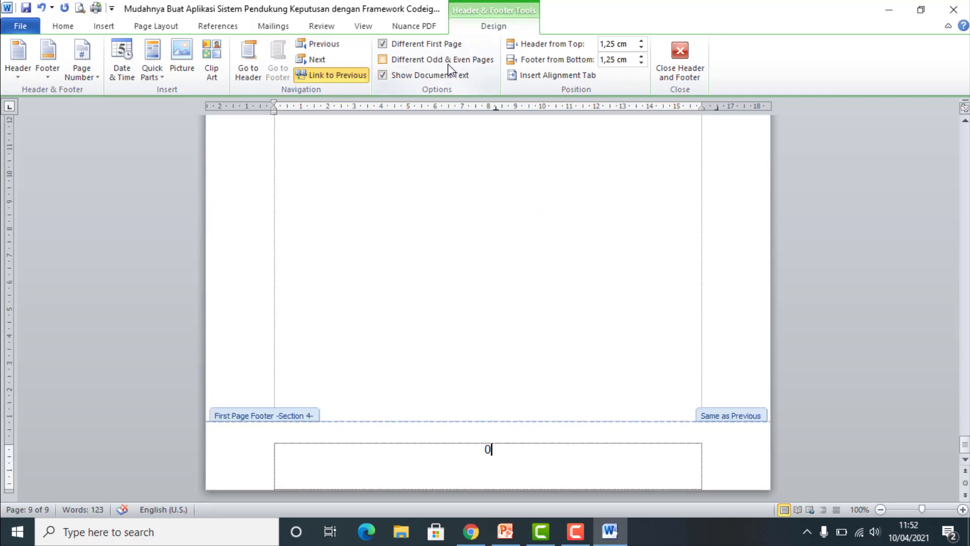
# Set its page numbering to continue from the previous section, so it shows 2.
pyautogui.click(79, 73)
pyautogui.click(111, 159)
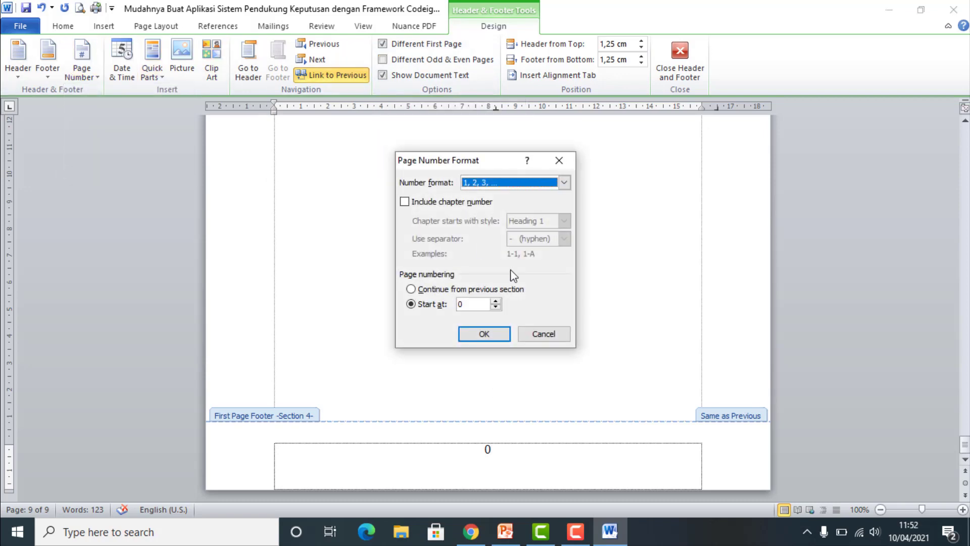
pyautogui.click(452, 290)
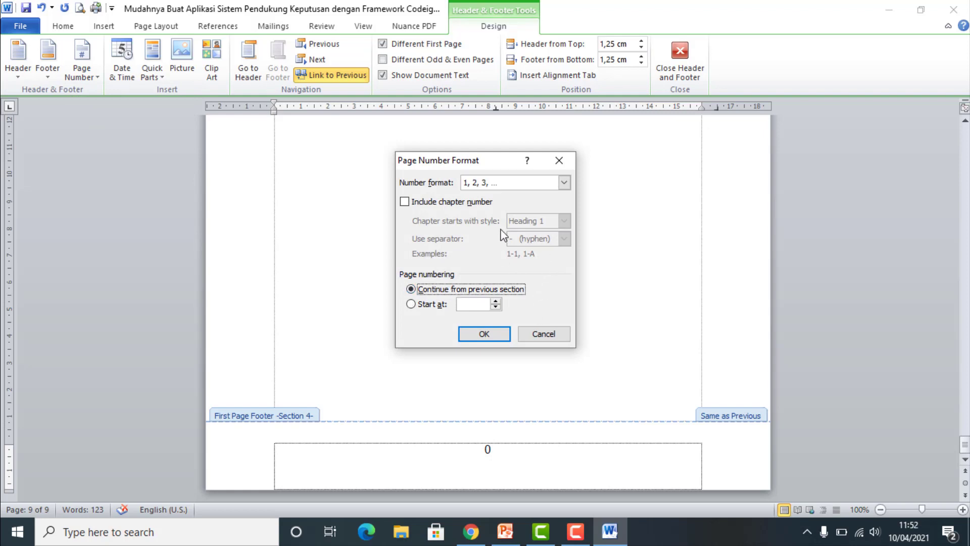
pyautogui.click(494, 335)
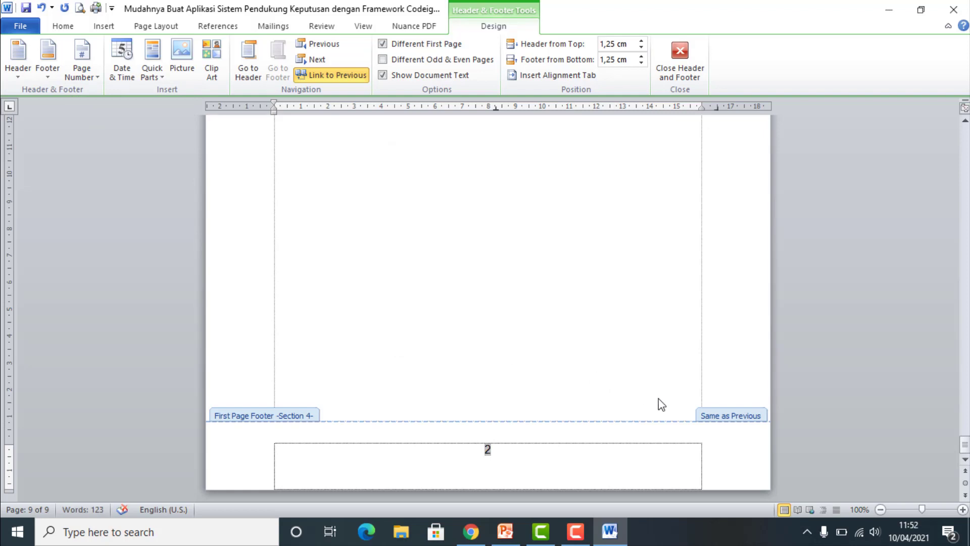
pyautogui.scroll(3, 649, 349)
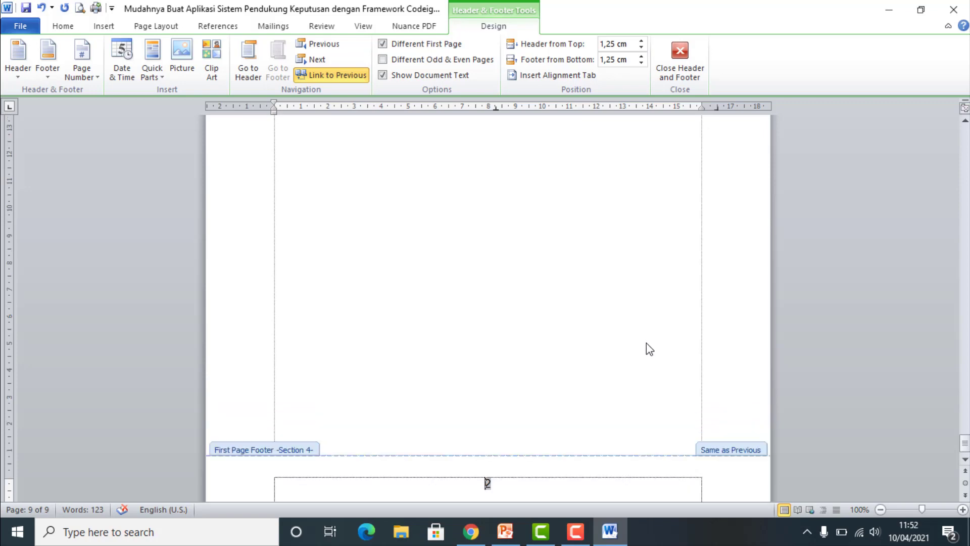
# Close the header and footer, then check that front matter runs ii–vii and chapters are numbered 1 and 2.
pyautogui.click(679, 51)
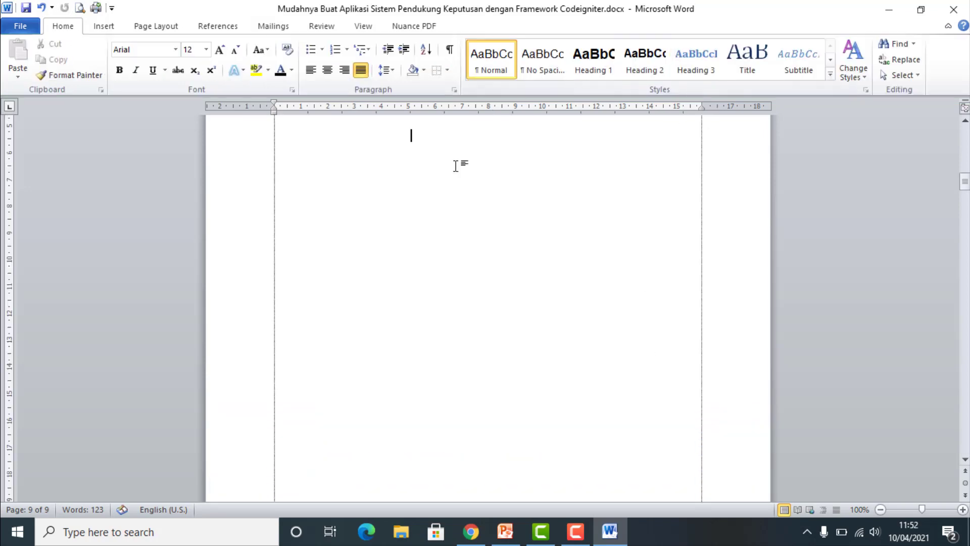
pyautogui.scroll(5, 398, 237)
pyautogui.scroll(2, 400, 241)
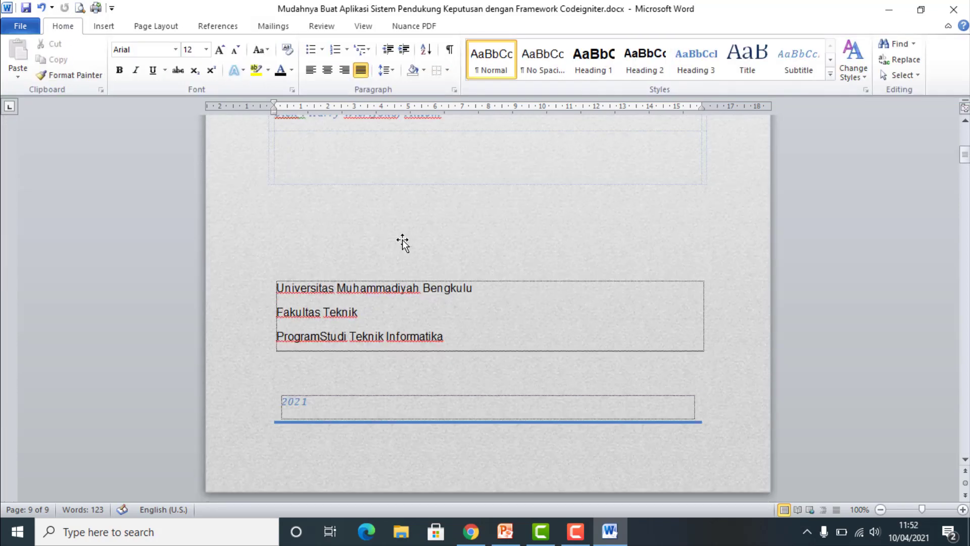
pyautogui.scroll(-3, 401, 241)
pyautogui.scroll(-5, 401, 239)
pyautogui.scroll(-1, 424, 250)
pyautogui.scroll(-3, 446, 260)
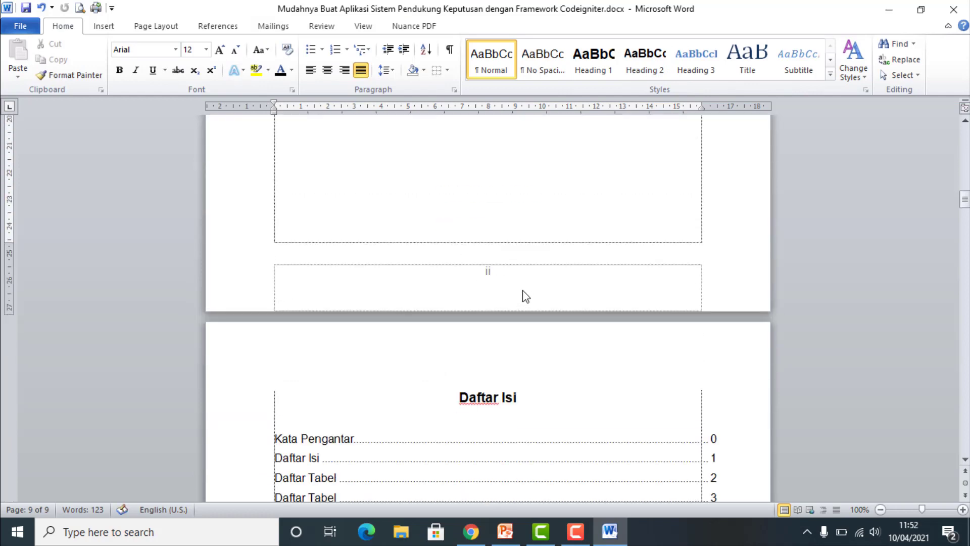
pyautogui.scroll(-5, 522, 294)
pyautogui.scroll(-5, 516, 277)
pyautogui.scroll(-5, 523, 302)
pyautogui.scroll(-5, 522, 327)
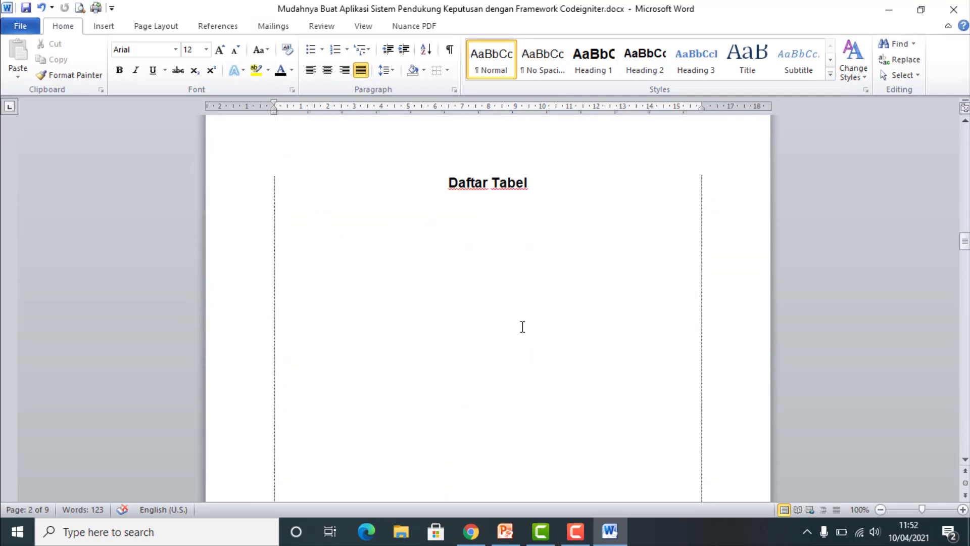
pyautogui.scroll(-2, 523, 326)
pyautogui.scroll(5, 522, 326)
pyautogui.scroll(-4, 523, 327)
pyautogui.scroll(-1, 522, 326)
pyautogui.scroll(-10, 523, 327)
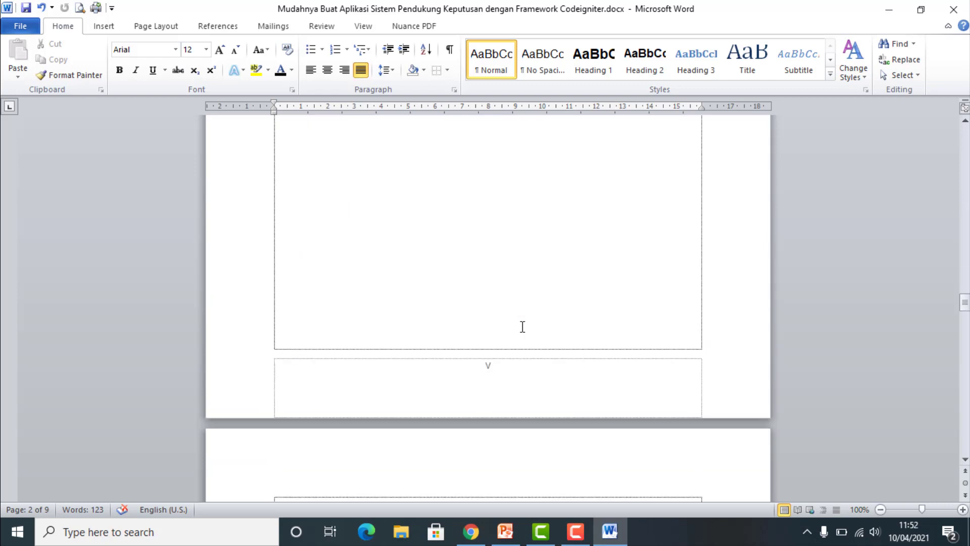
pyautogui.scroll(-4, 522, 327)
pyautogui.scroll(-10, 523, 326)
pyautogui.scroll(-4, 523, 326)
pyautogui.scroll(-3, 523, 326)
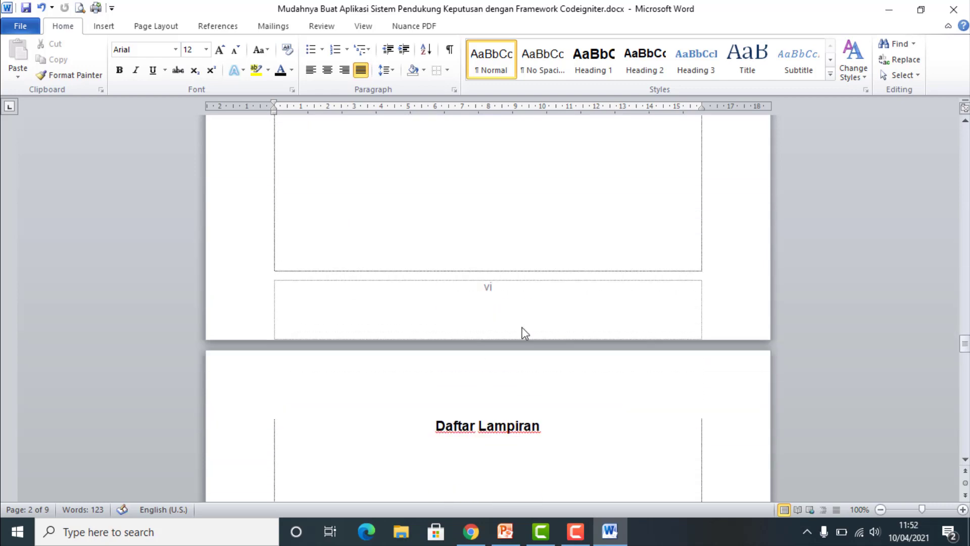
pyautogui.scroll(-5, 523, 327)
pyautogui.scroll(-5, 522, 327)
pyautogui.scroll(-10, 522, 327)
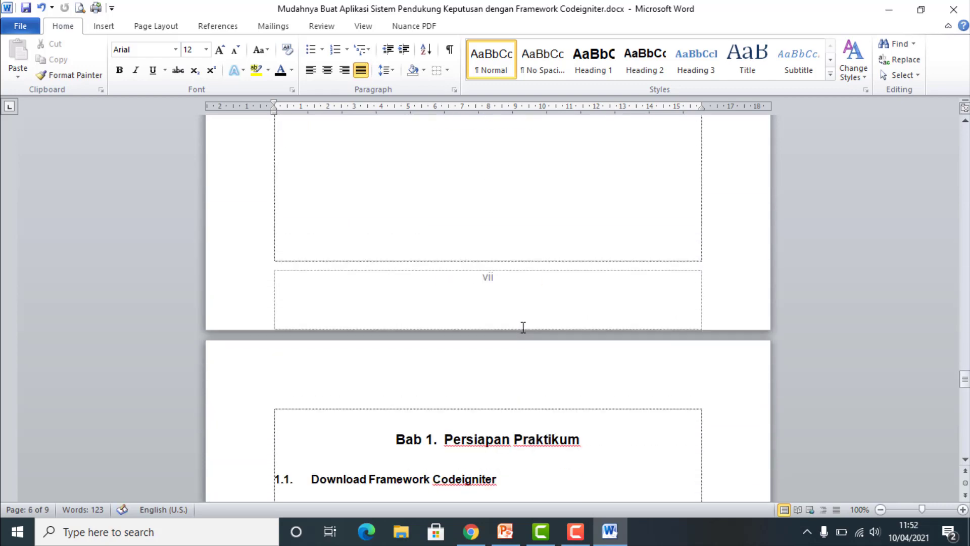
pyautogui.scroll(-10, 523, 327)
pyautogui.scroll(-1, 523, 327)
pyautogui.scroll(-10, 523, 327)
pyautogui.scroll(-10, 523, 327)
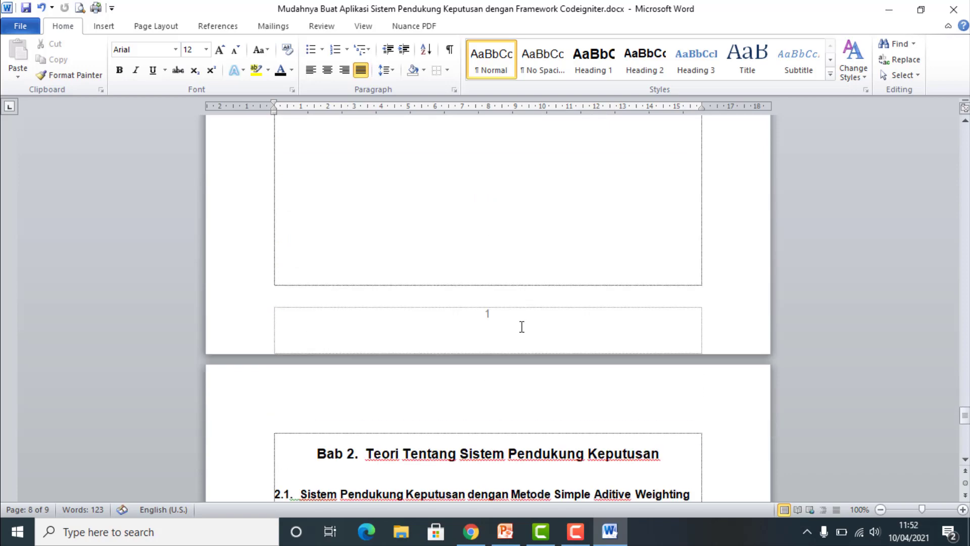
pyautogui.scroll(-3, 522, 326)
pyautogui.scroll(-3, 522, 326)
pyautogui.scroll(-6, 522, 326)
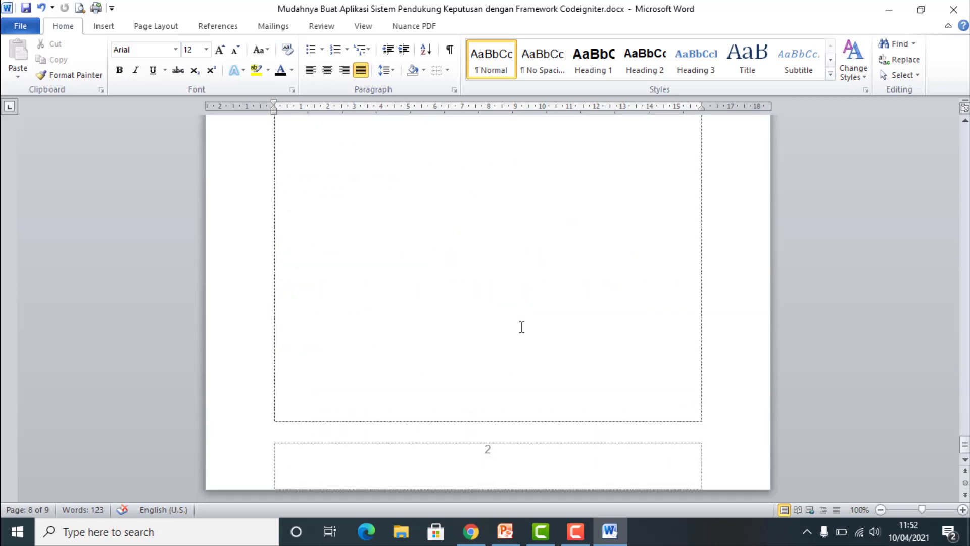
pyautogui.scroll(5, 521, 326)
pyautogui.scroll(10, 521, 326)
pyautogui.scroll(3, 522, 326)
pyautogui.scroll(5, 522, 327)
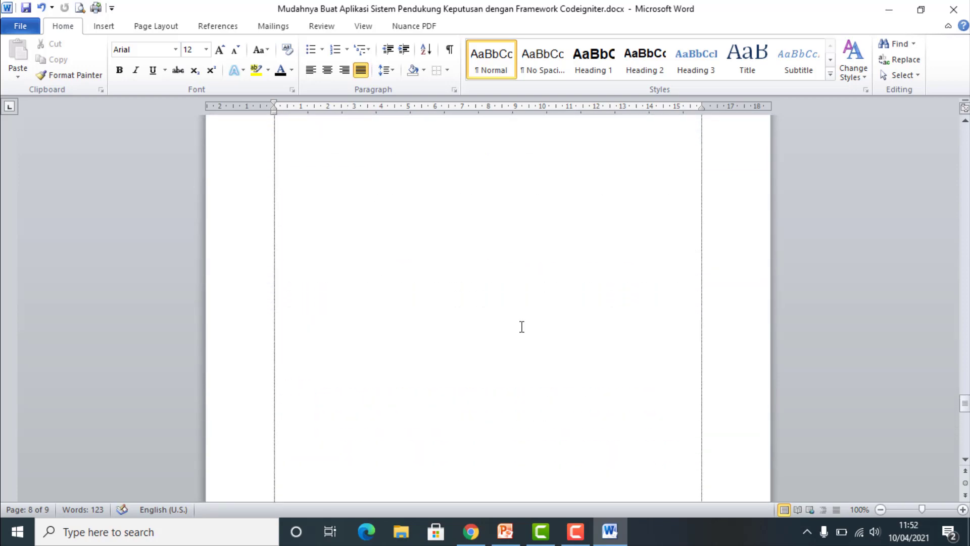
pyautogui.scroll(10, 522, 326)
pyautogui.scroll(3, 520, 329)
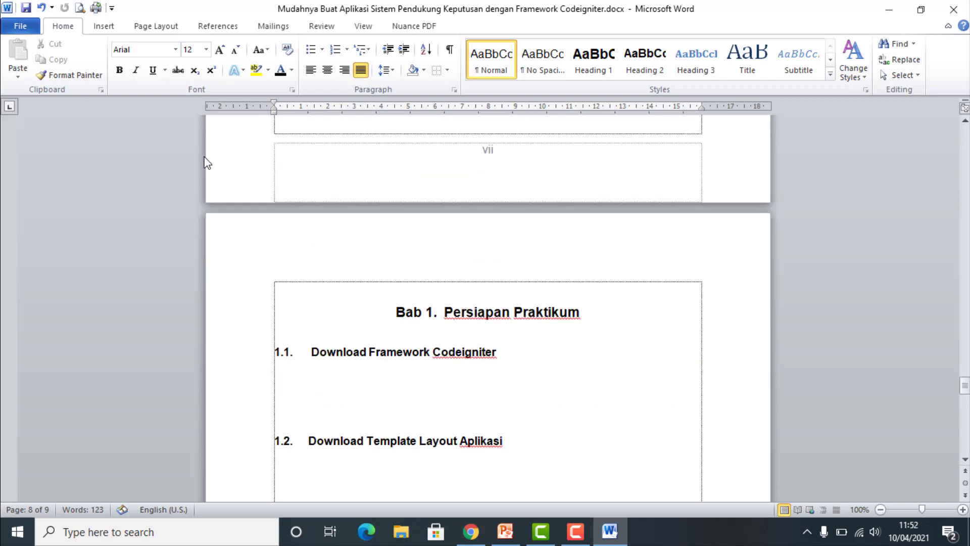
# Turn on the Navigation Pane and go to the Daftar Isi page.
pyautogui.click(364, 25)
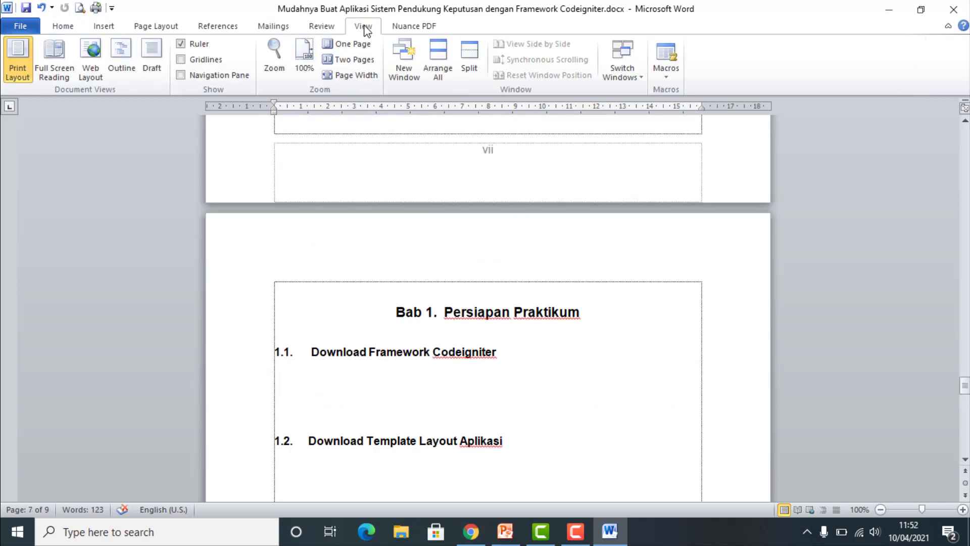
pyautogui.click(240, 77)
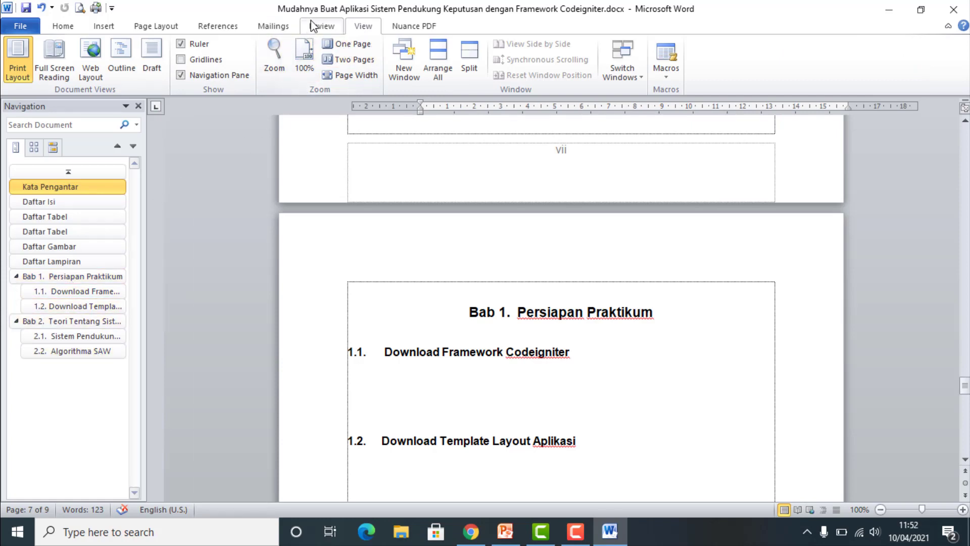
pyautogui.click(59, 202)
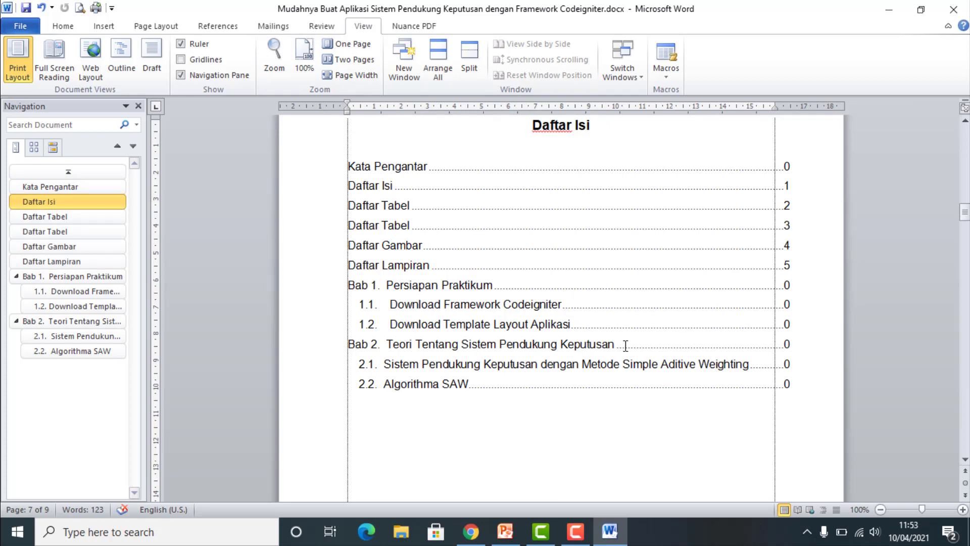
# Update the entire table of contents, then check the practicum steps in PowerPoint.
pyautogui.rightClick(500, 288)
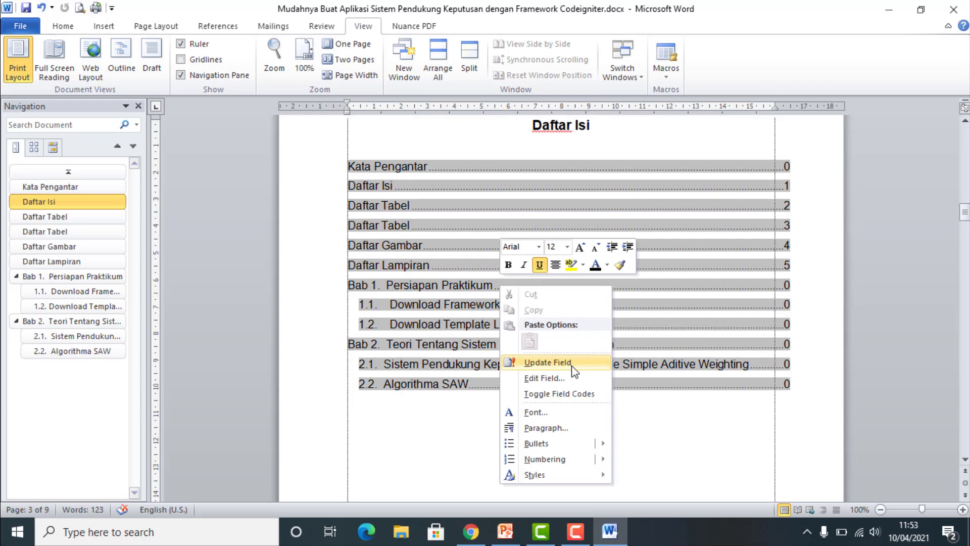
pyautogui.click(574, 367)
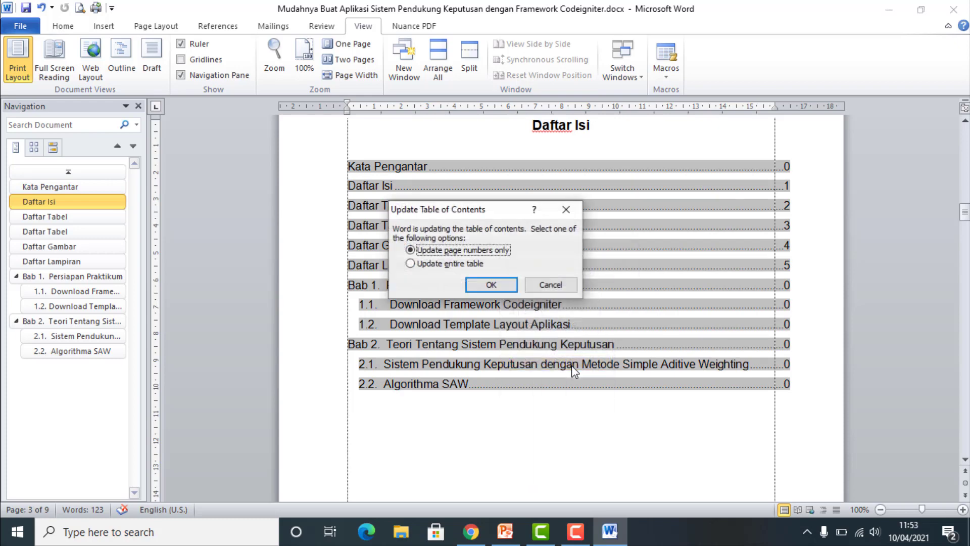
pyautogui.click(470, 263)
pyautogui.click(490, 285)
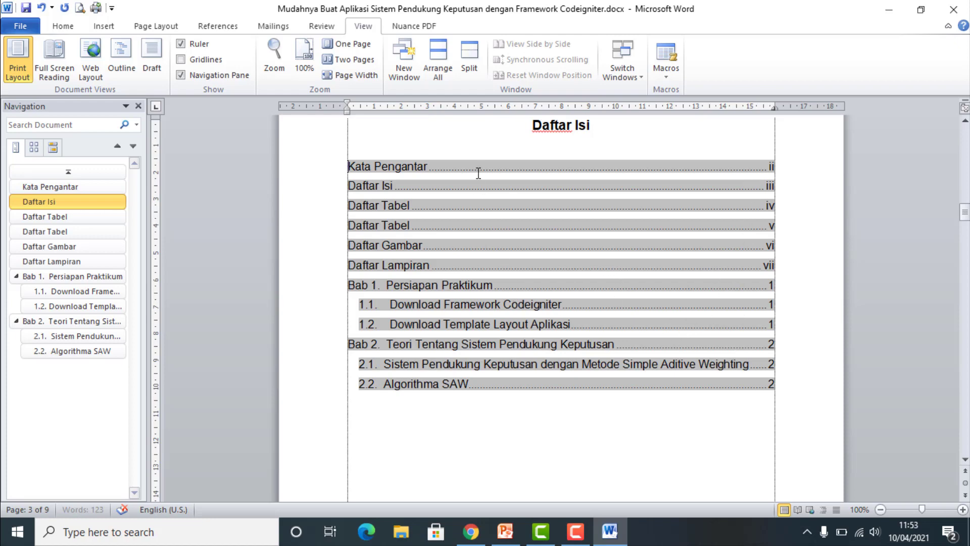
pyautogui.click(505, 531)
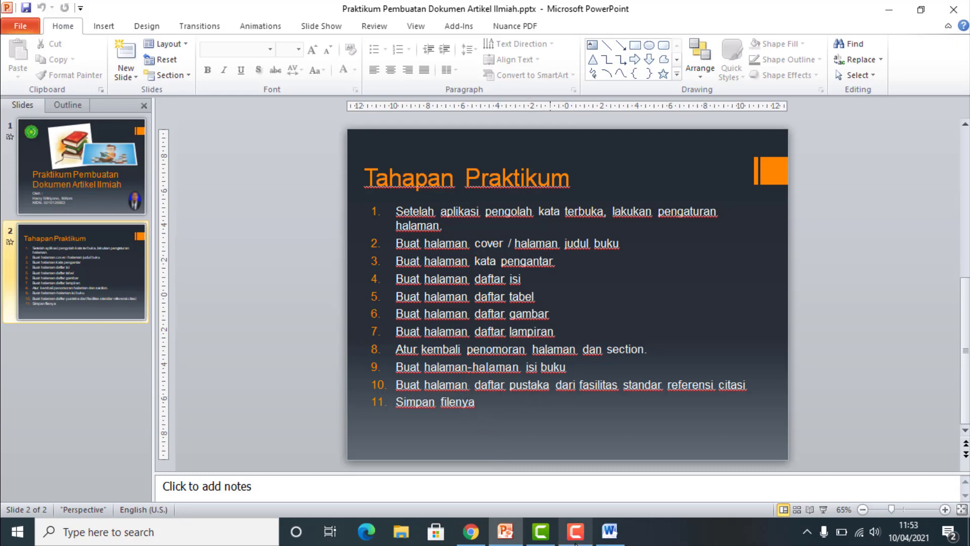
pyautogui.moveTo(609, 531)
pyautogui.click(619, 529)
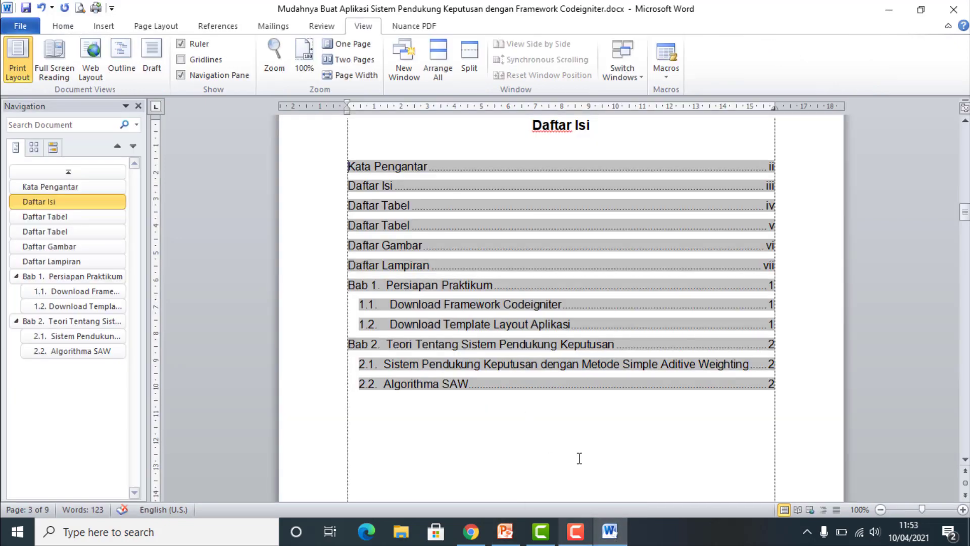
# Launch Mendeley from References and keep APA Fifth Edition as the bibliography style.
pyautogui.click(211, 26)
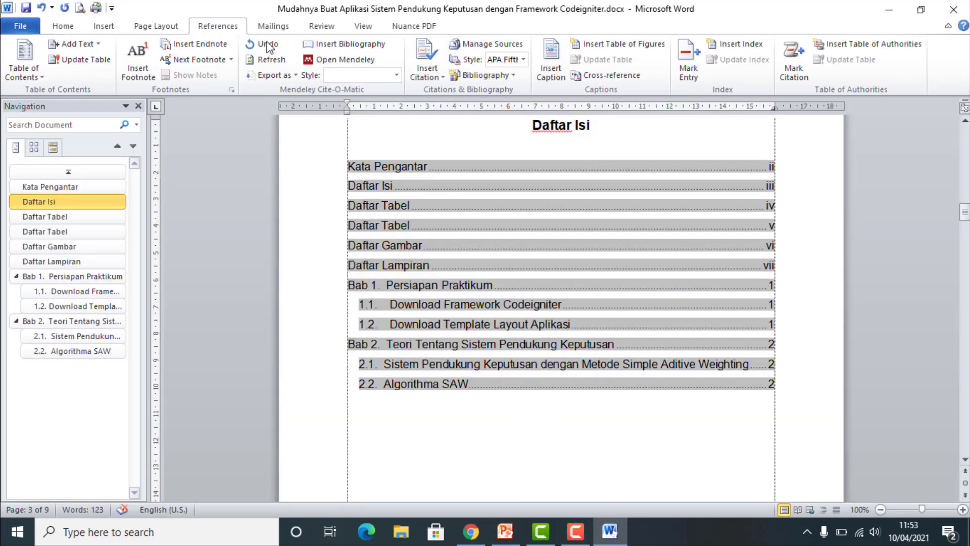
pyautogui.click(361, 59)
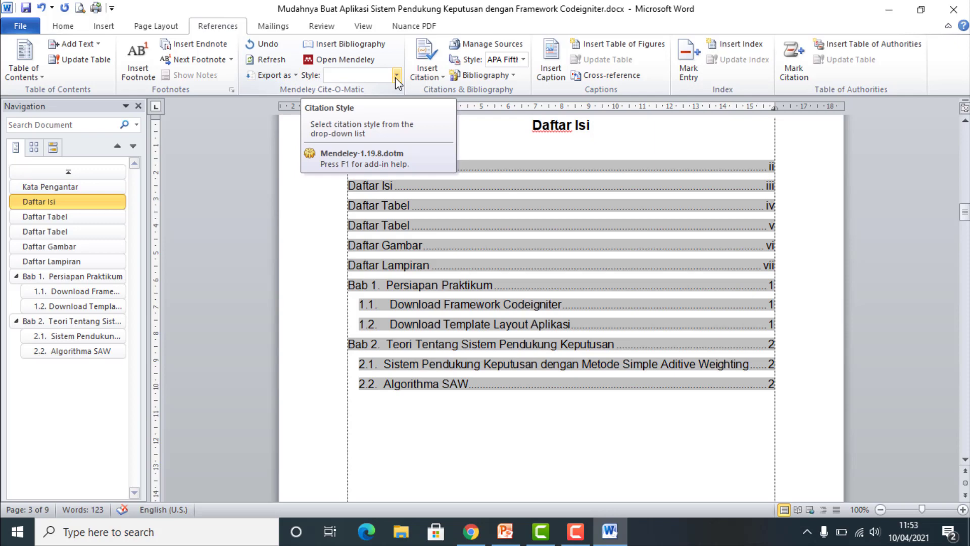
pyautogui.click(524, 59)
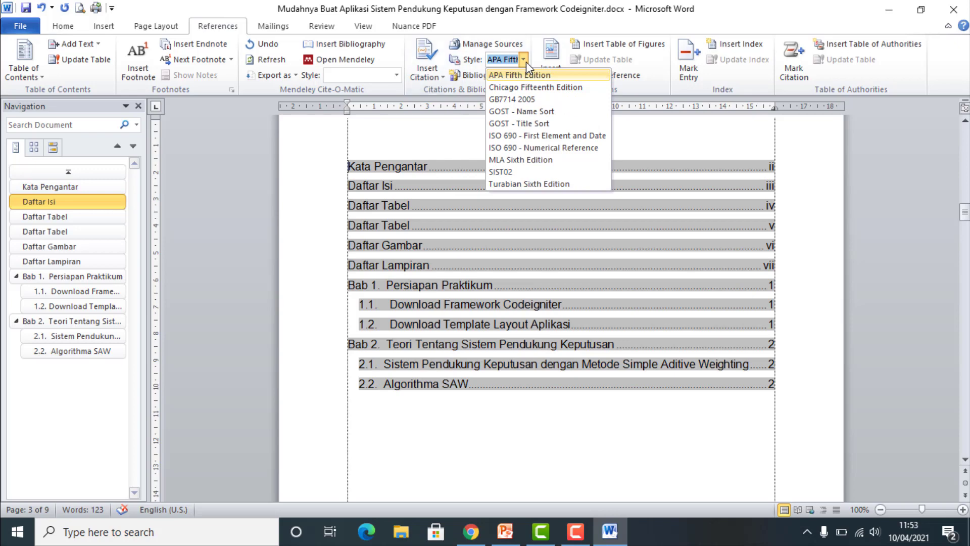
pyautogui.click(526, 62)
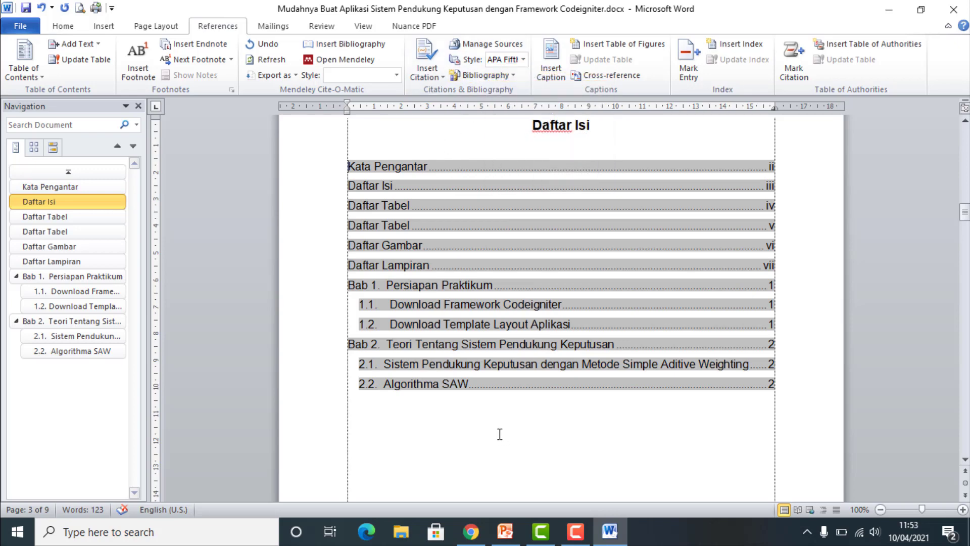